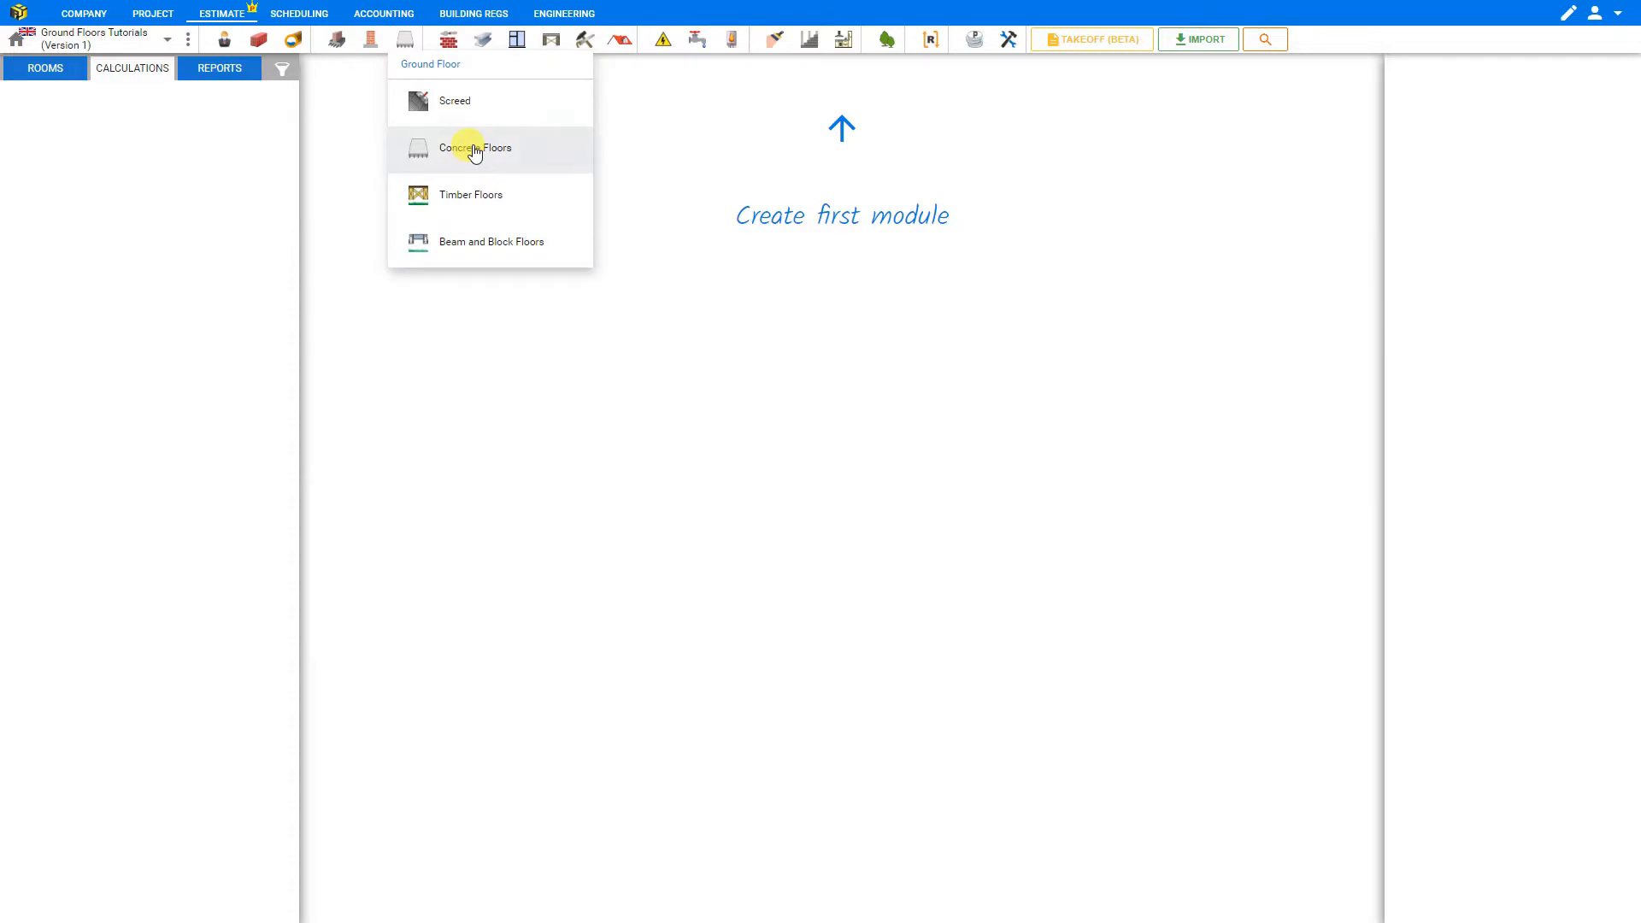
Create a Concrete Floor module in the General location and New folder.
left_click(476, 152)
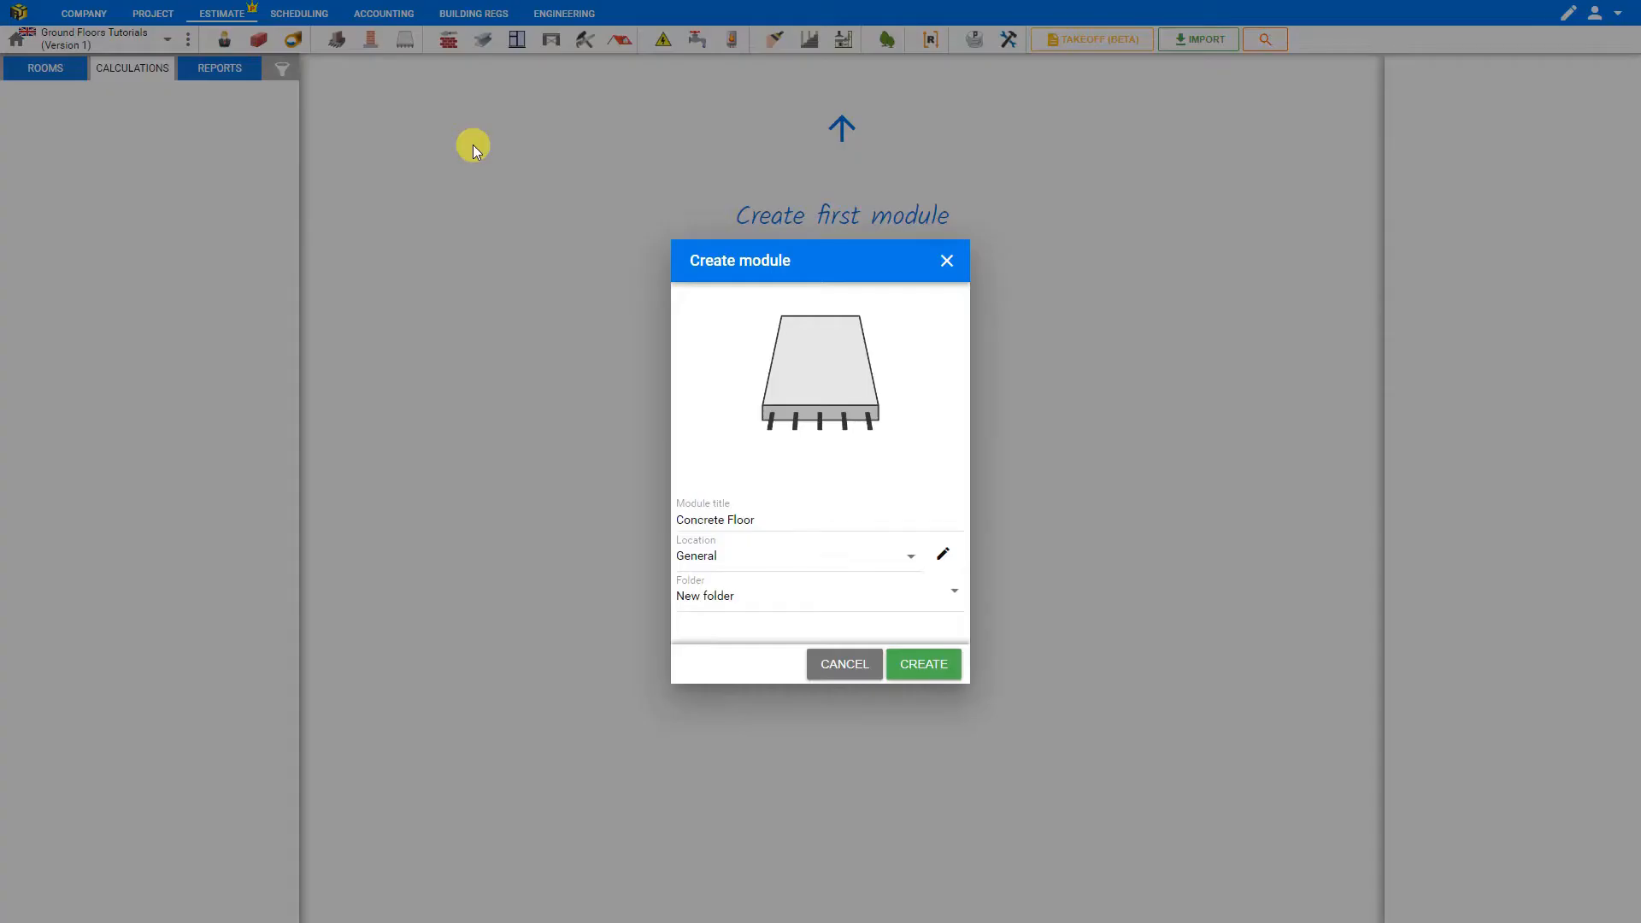
left_click(902, 665)
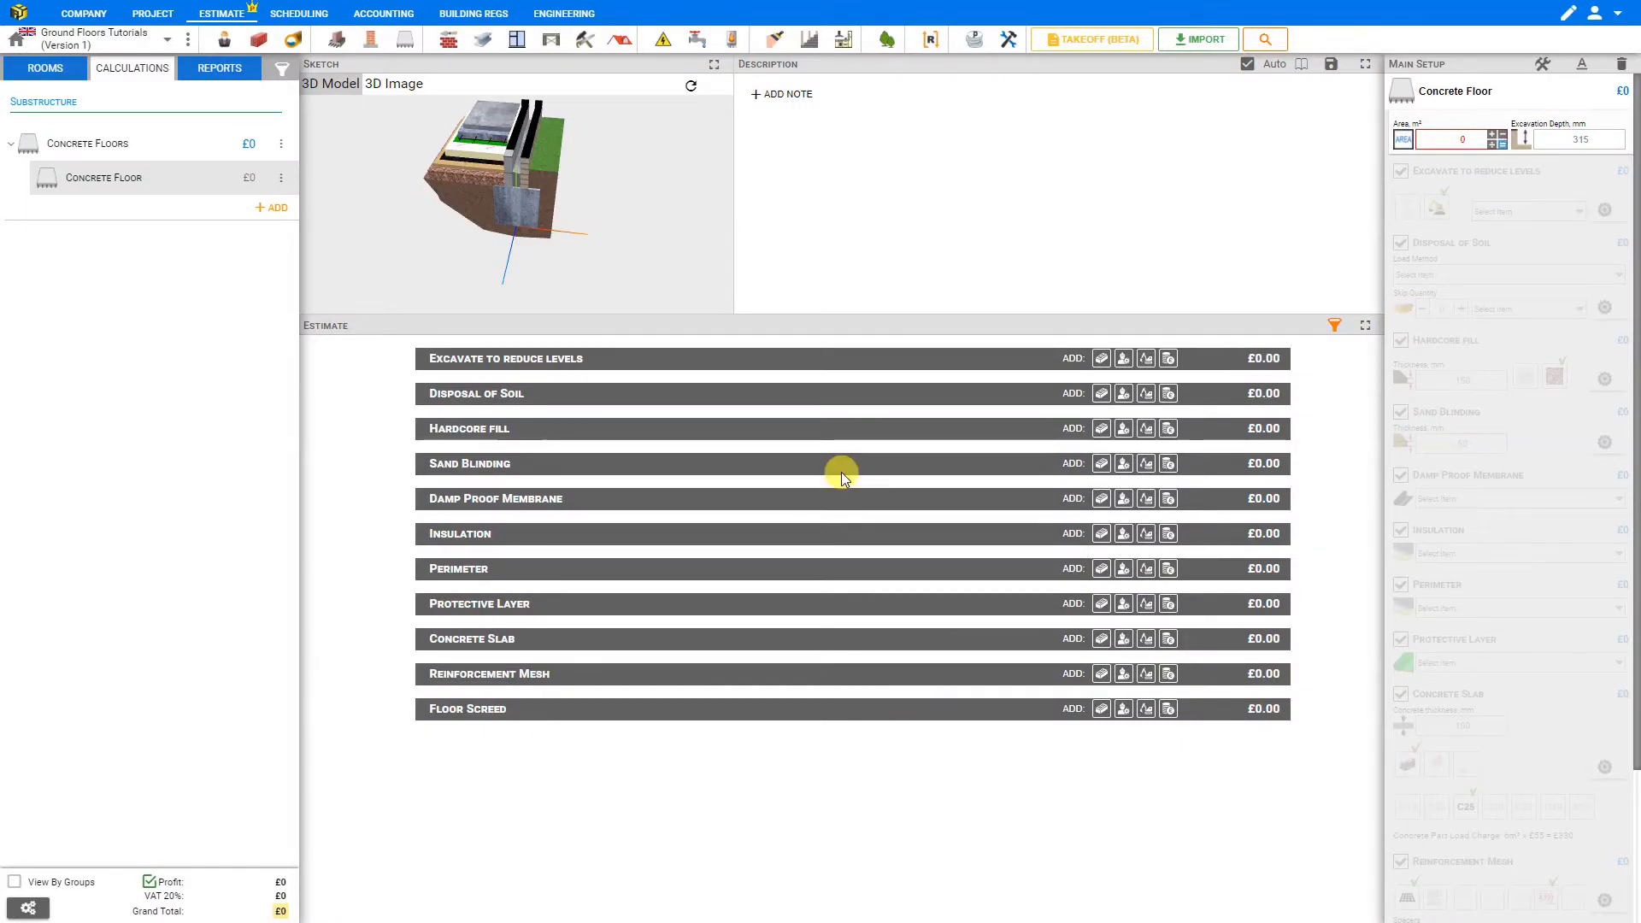
Enlarge the floor sketch, view its 3D image, and examine the 3D model from another angle.
left_click(715, 66)
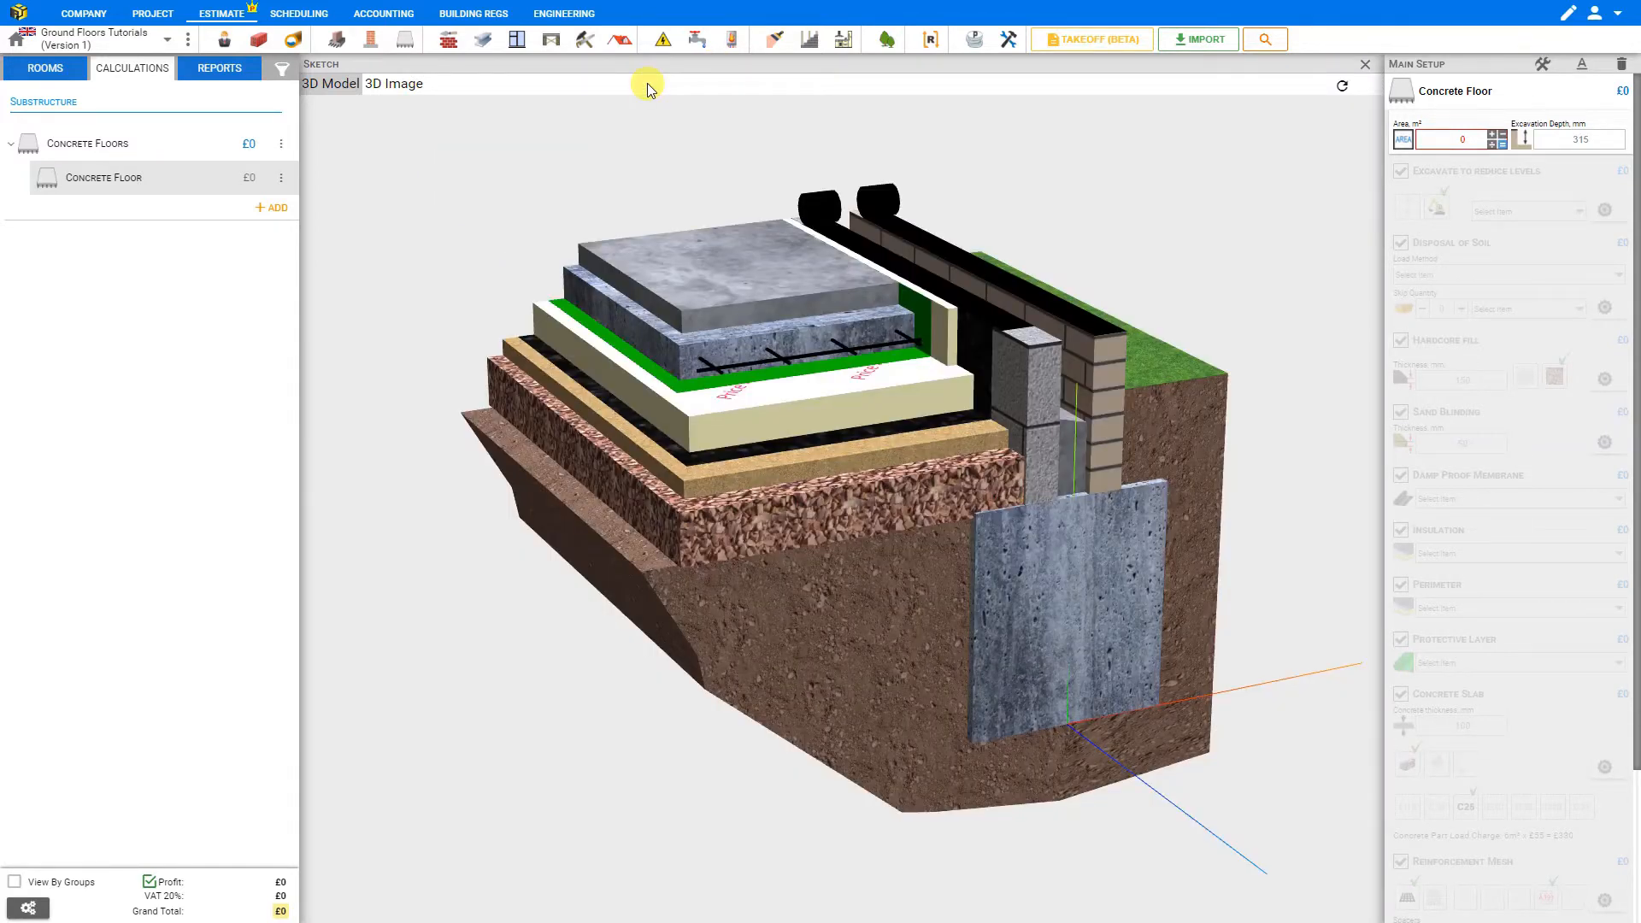
left_click(388, 85)
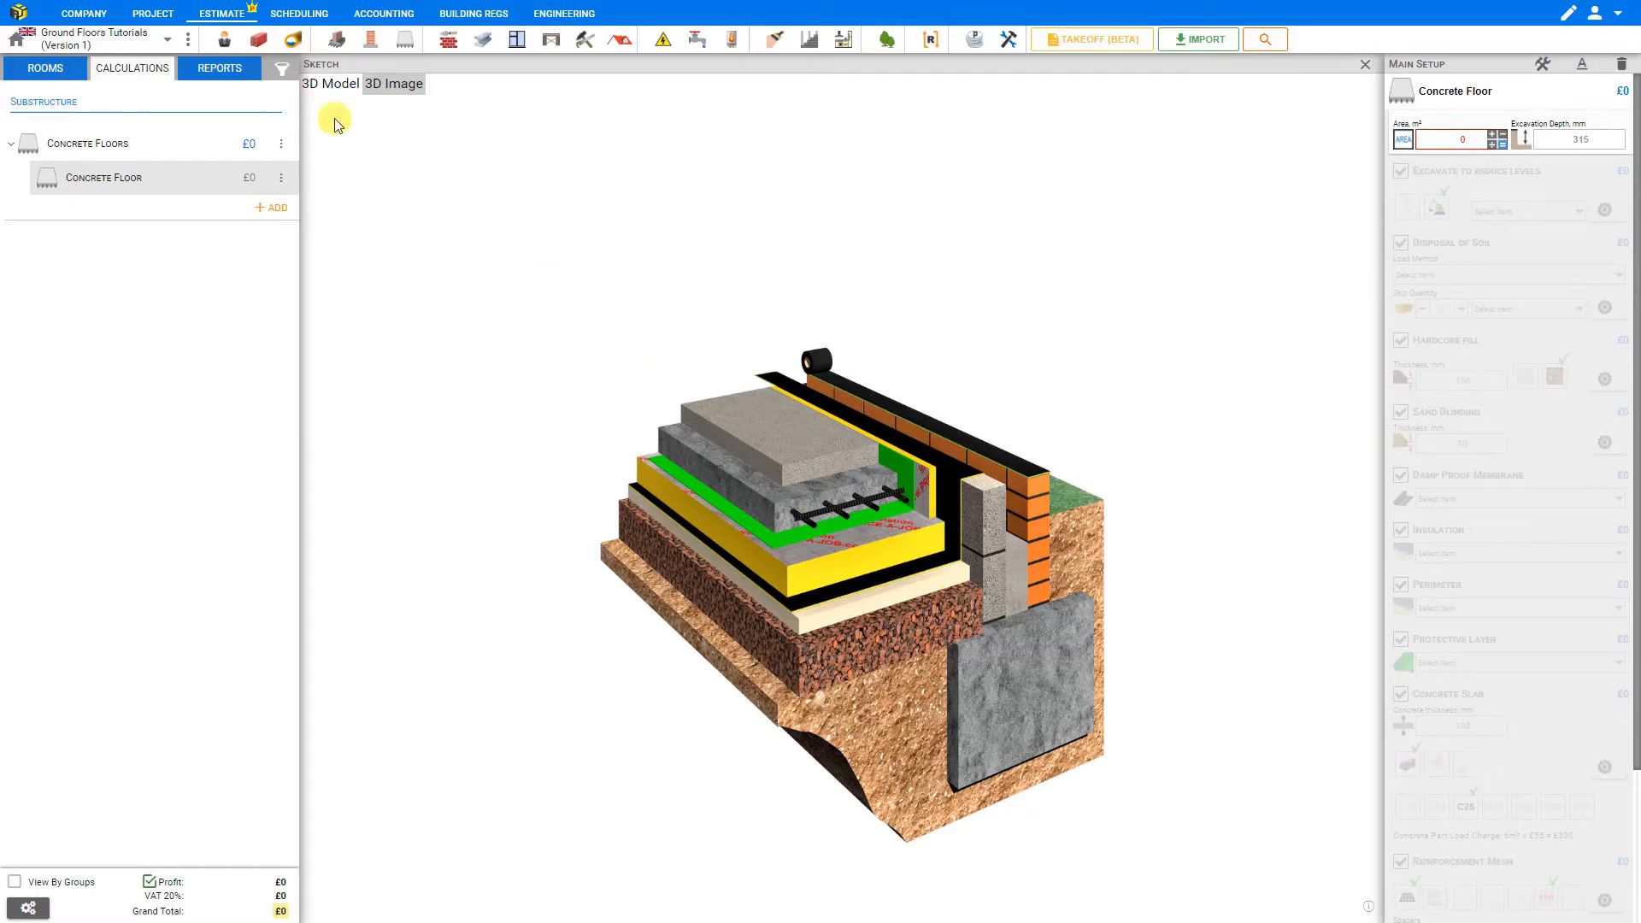
left_click(330, 85)
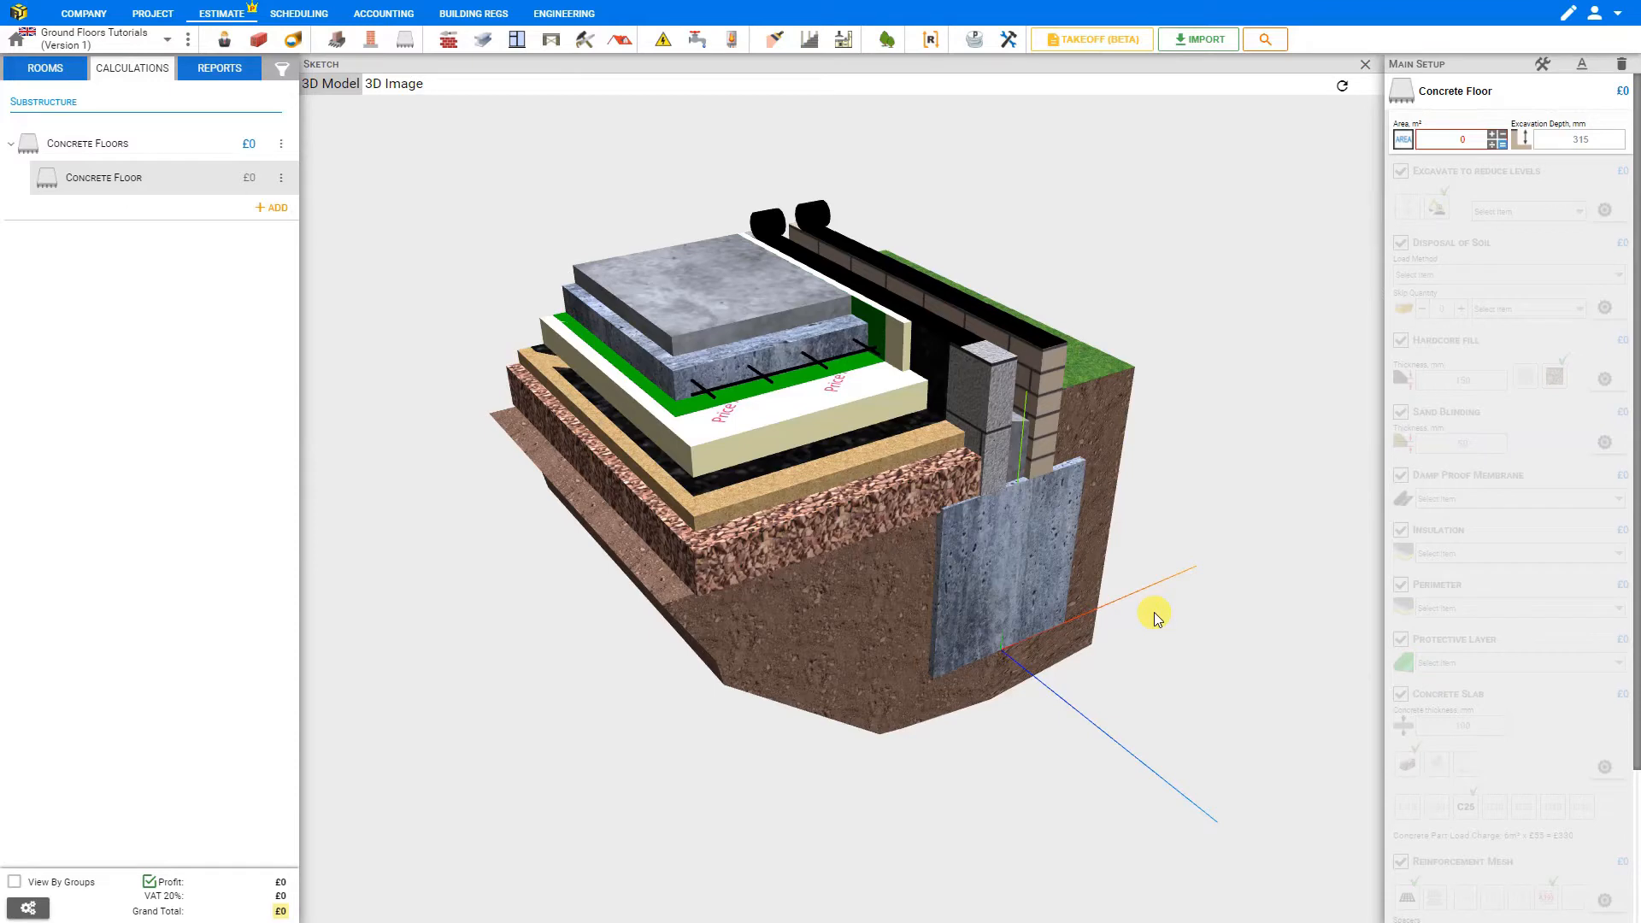
left_click_drag(1140, 630, 1194, 495)
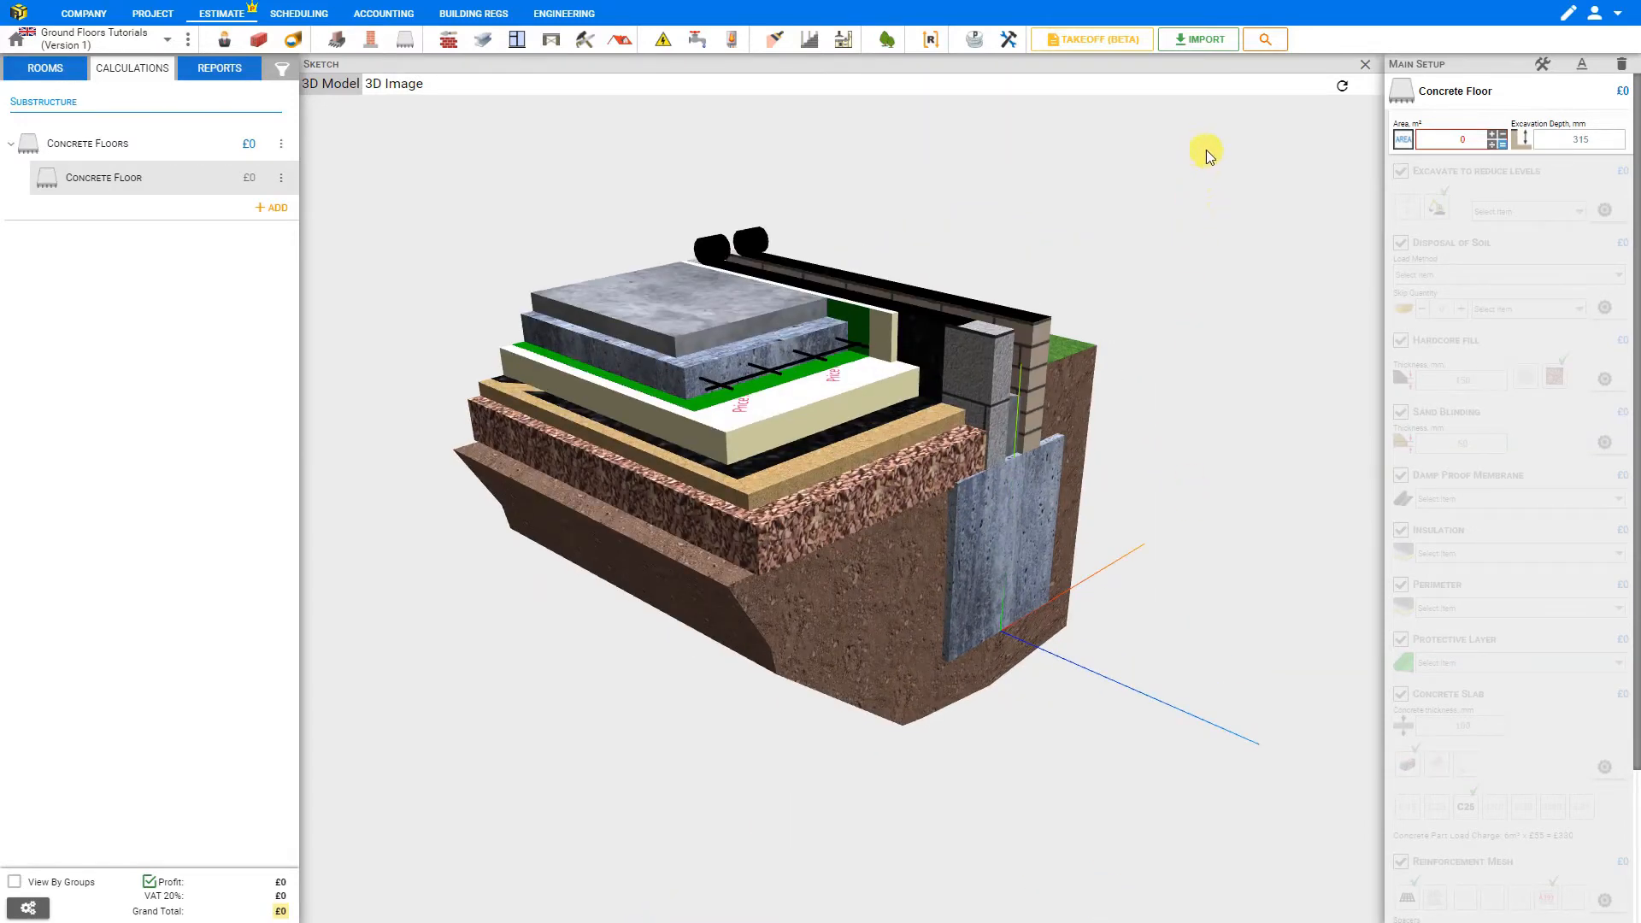
left_click(1495, 141)
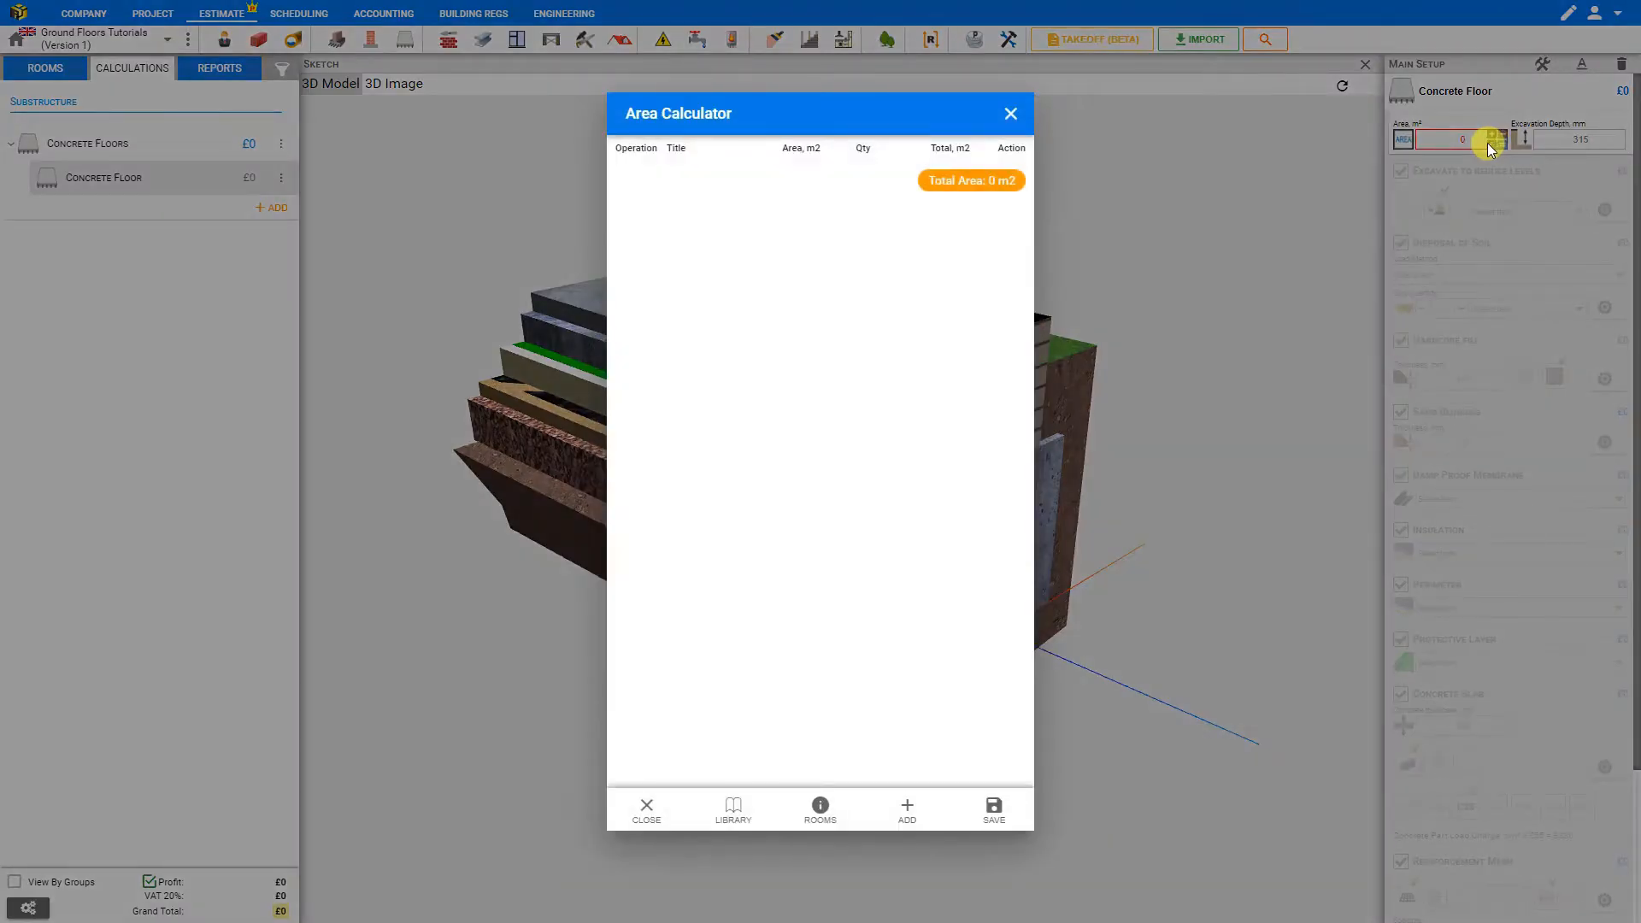
left_click(911, 812)
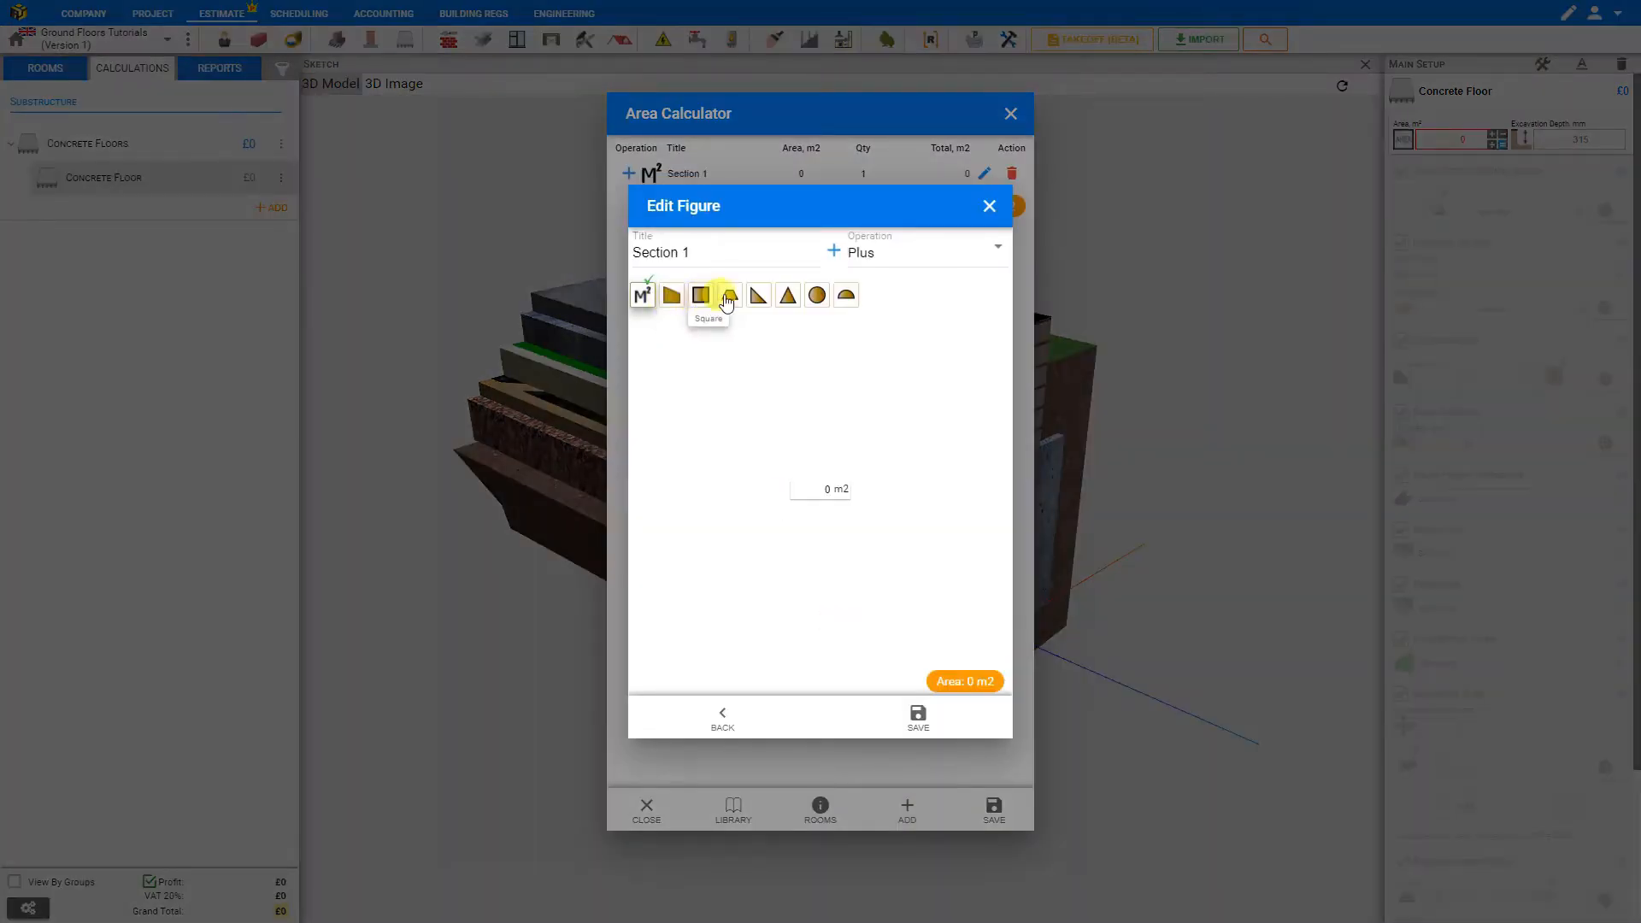
left_click(679, 301)
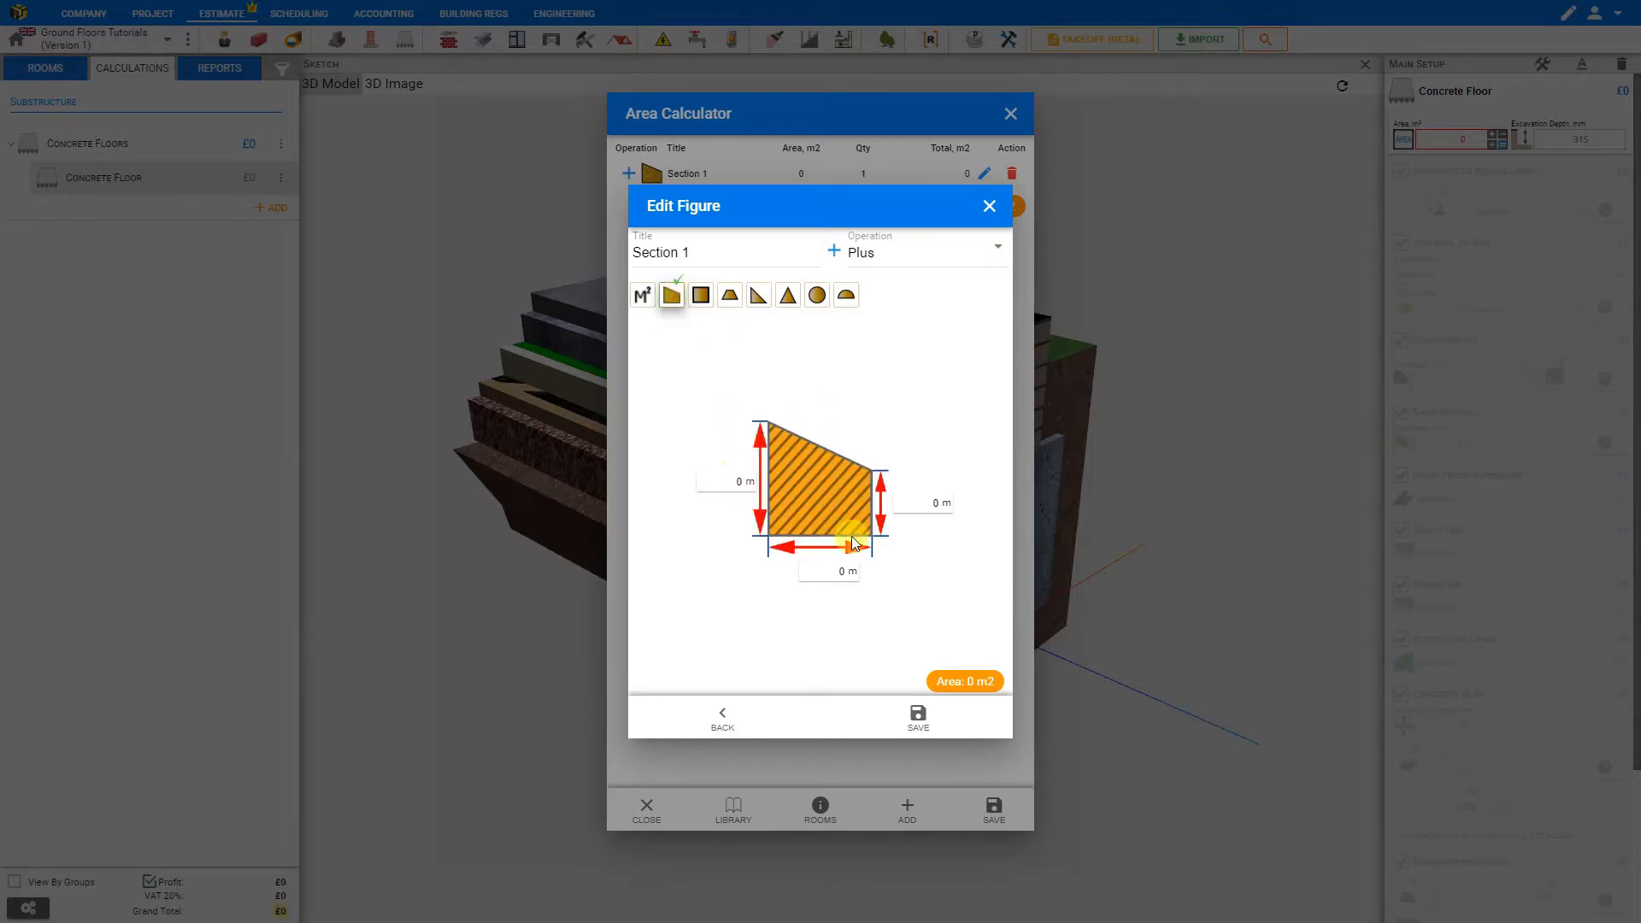
left_click(989, 206)
left_click(1012, 174)
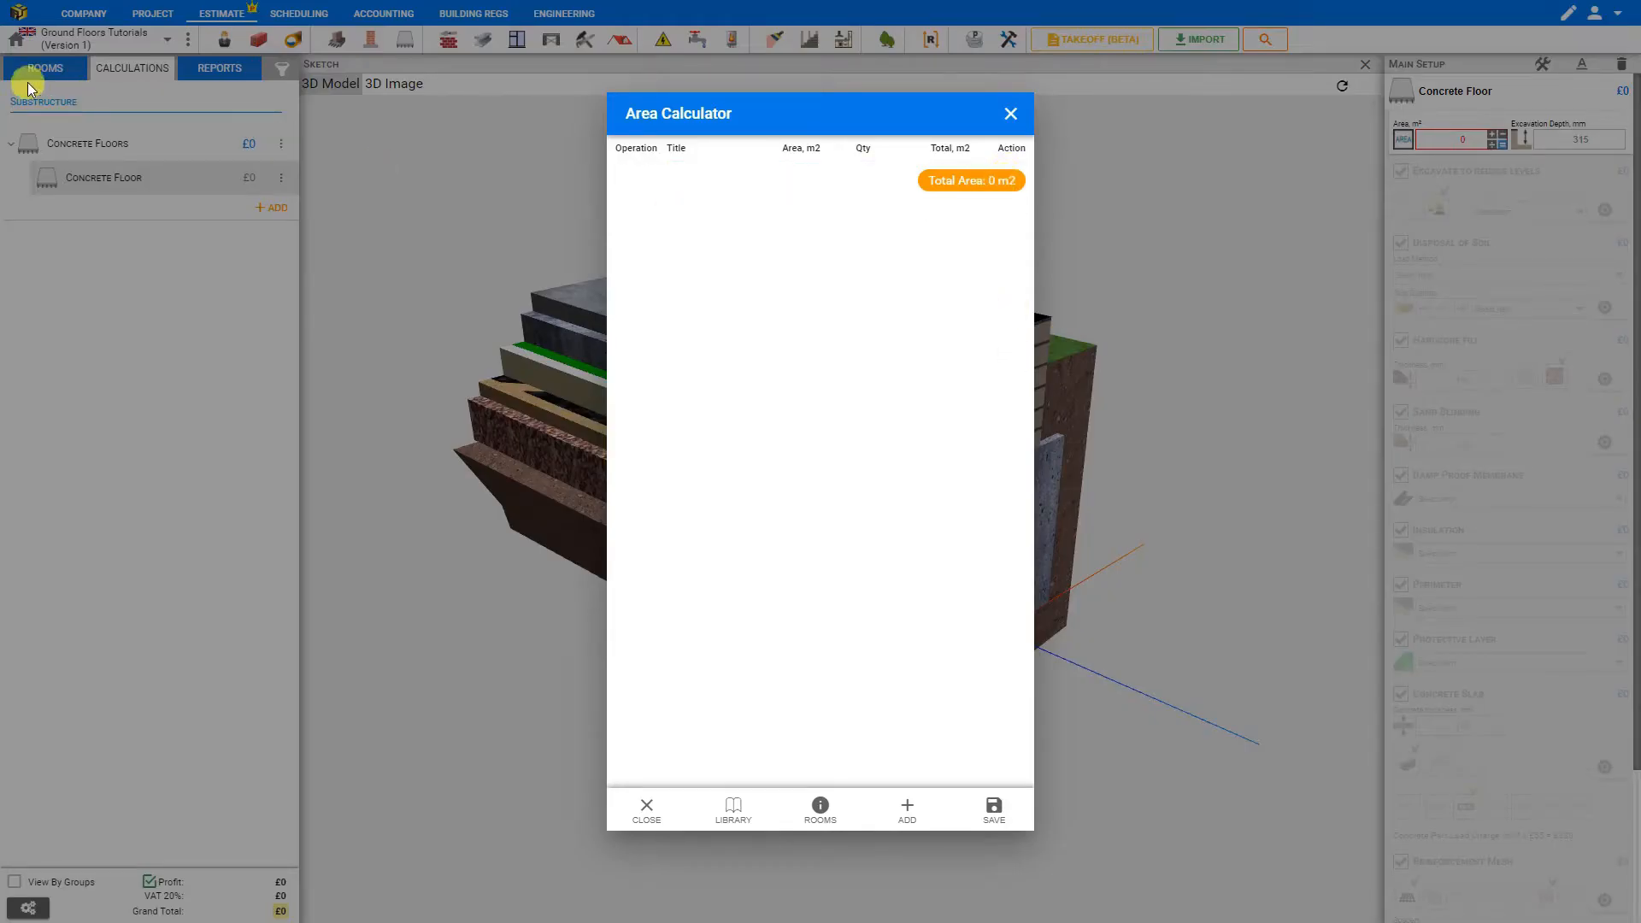
left_click(820, 813)
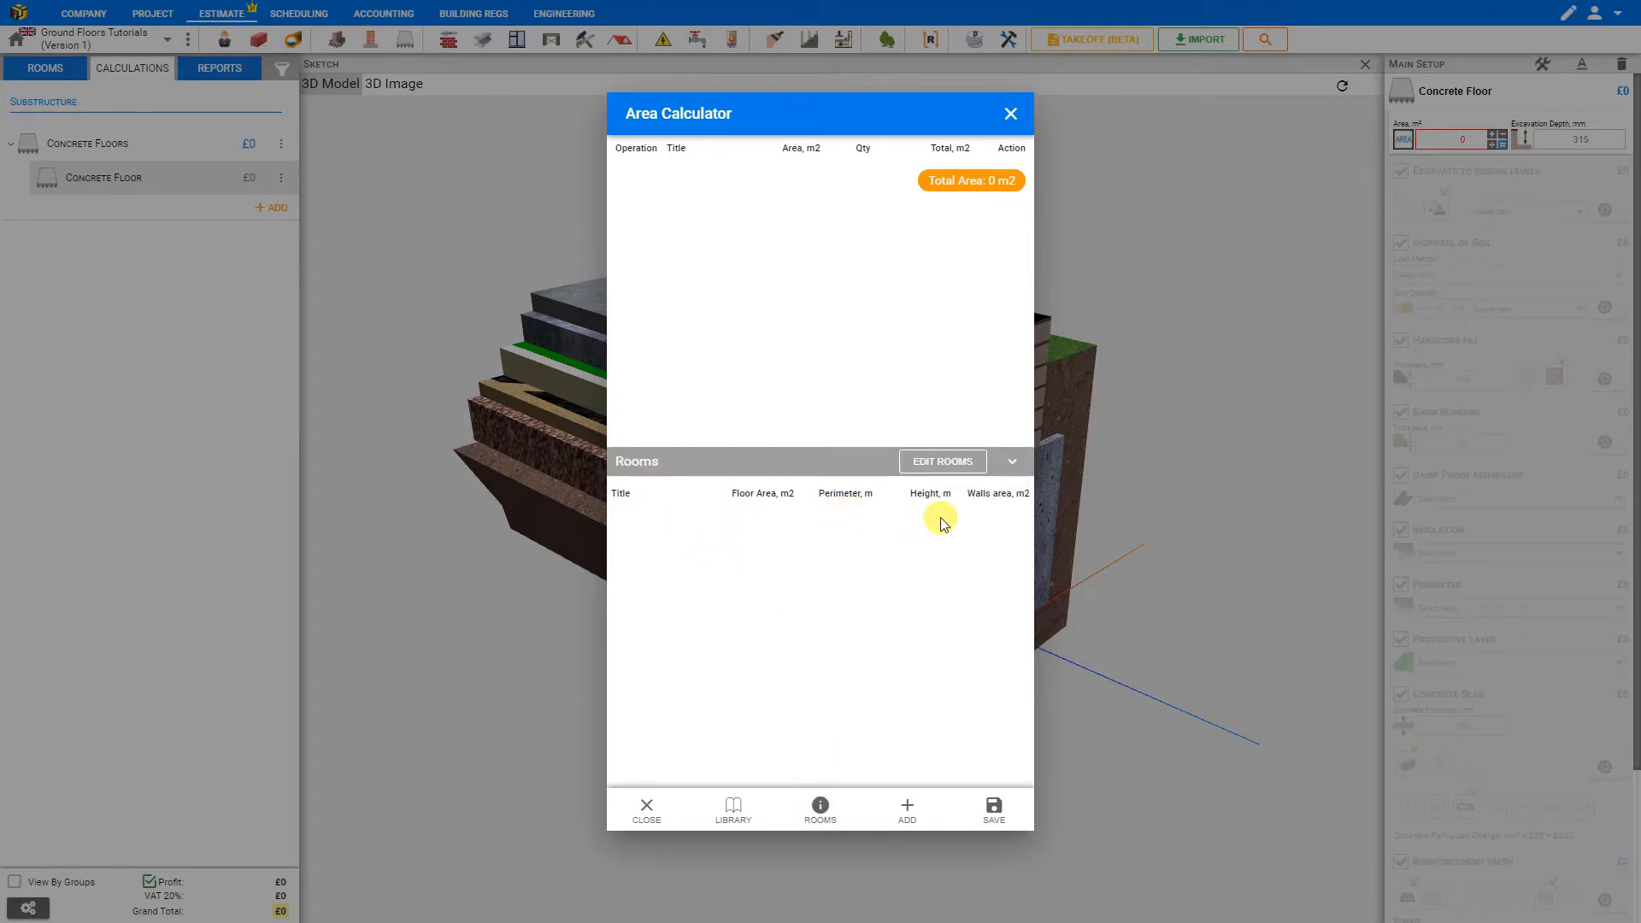
left_click(1007, 114)
Add a floor to the project's rooms and create a room on it.
left_click(45, 70)
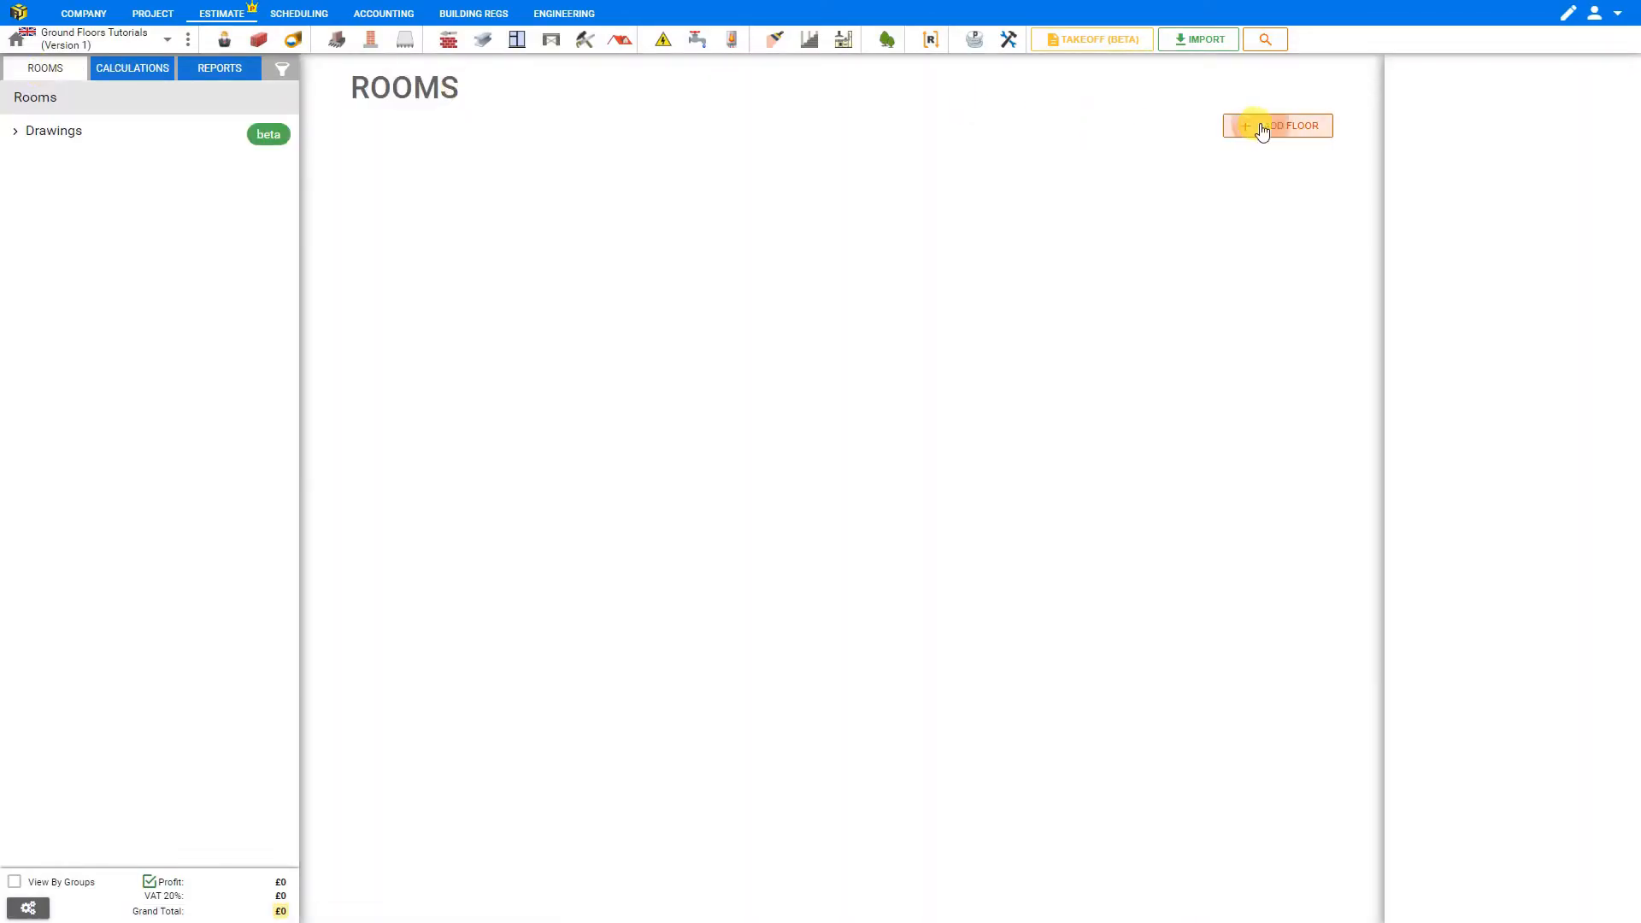
left_click(1236, 133)
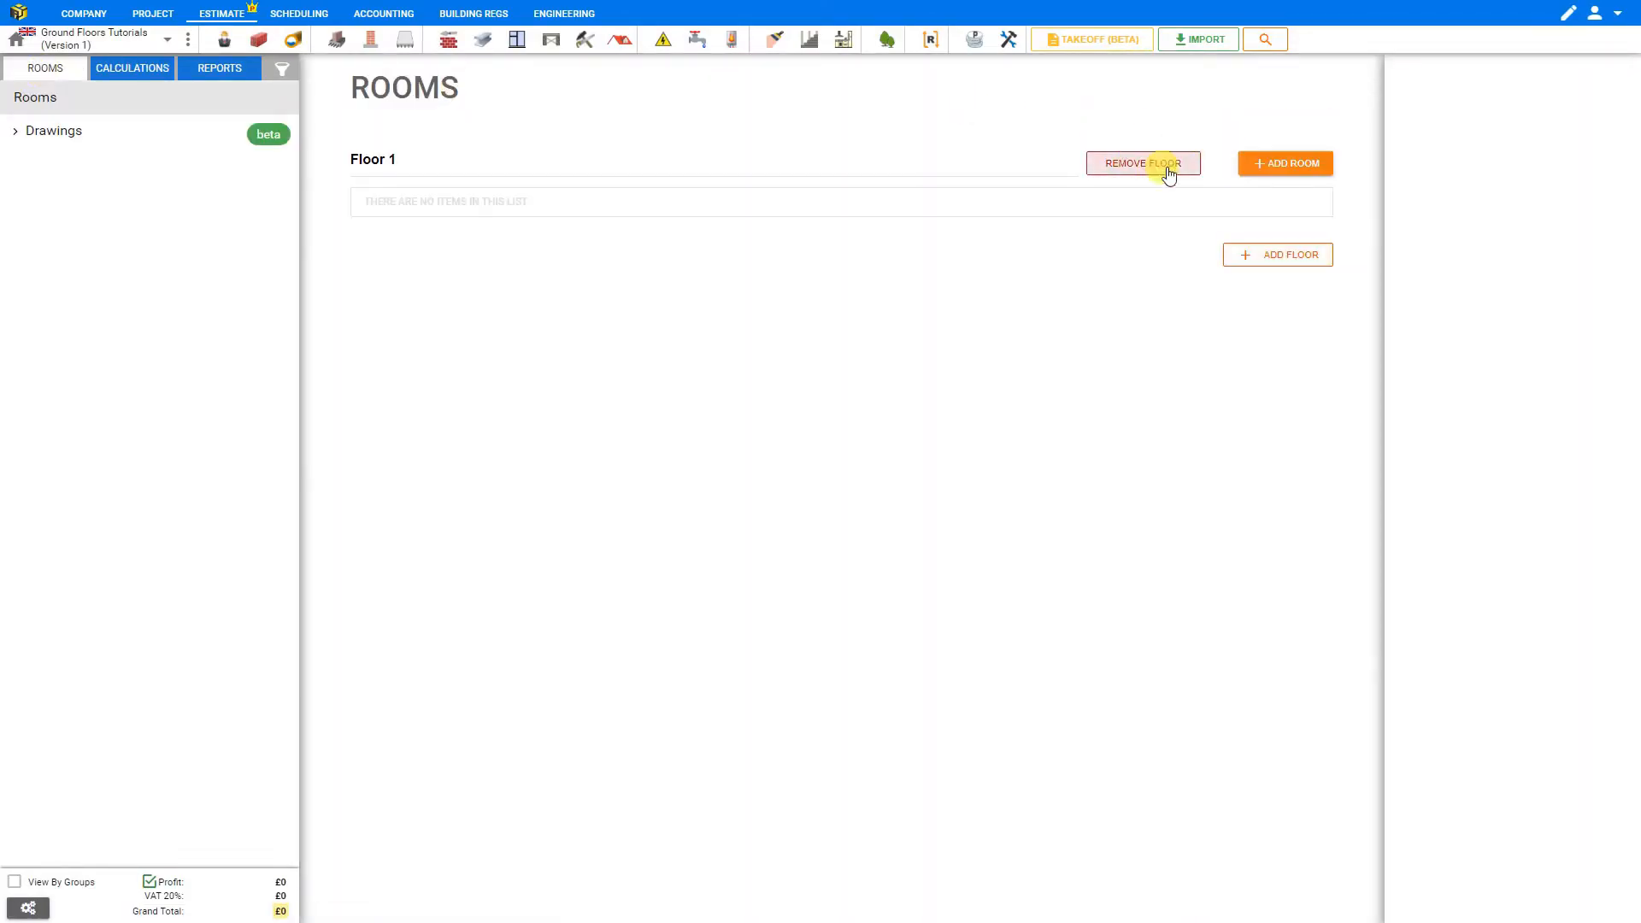
left_click(1299, 167)
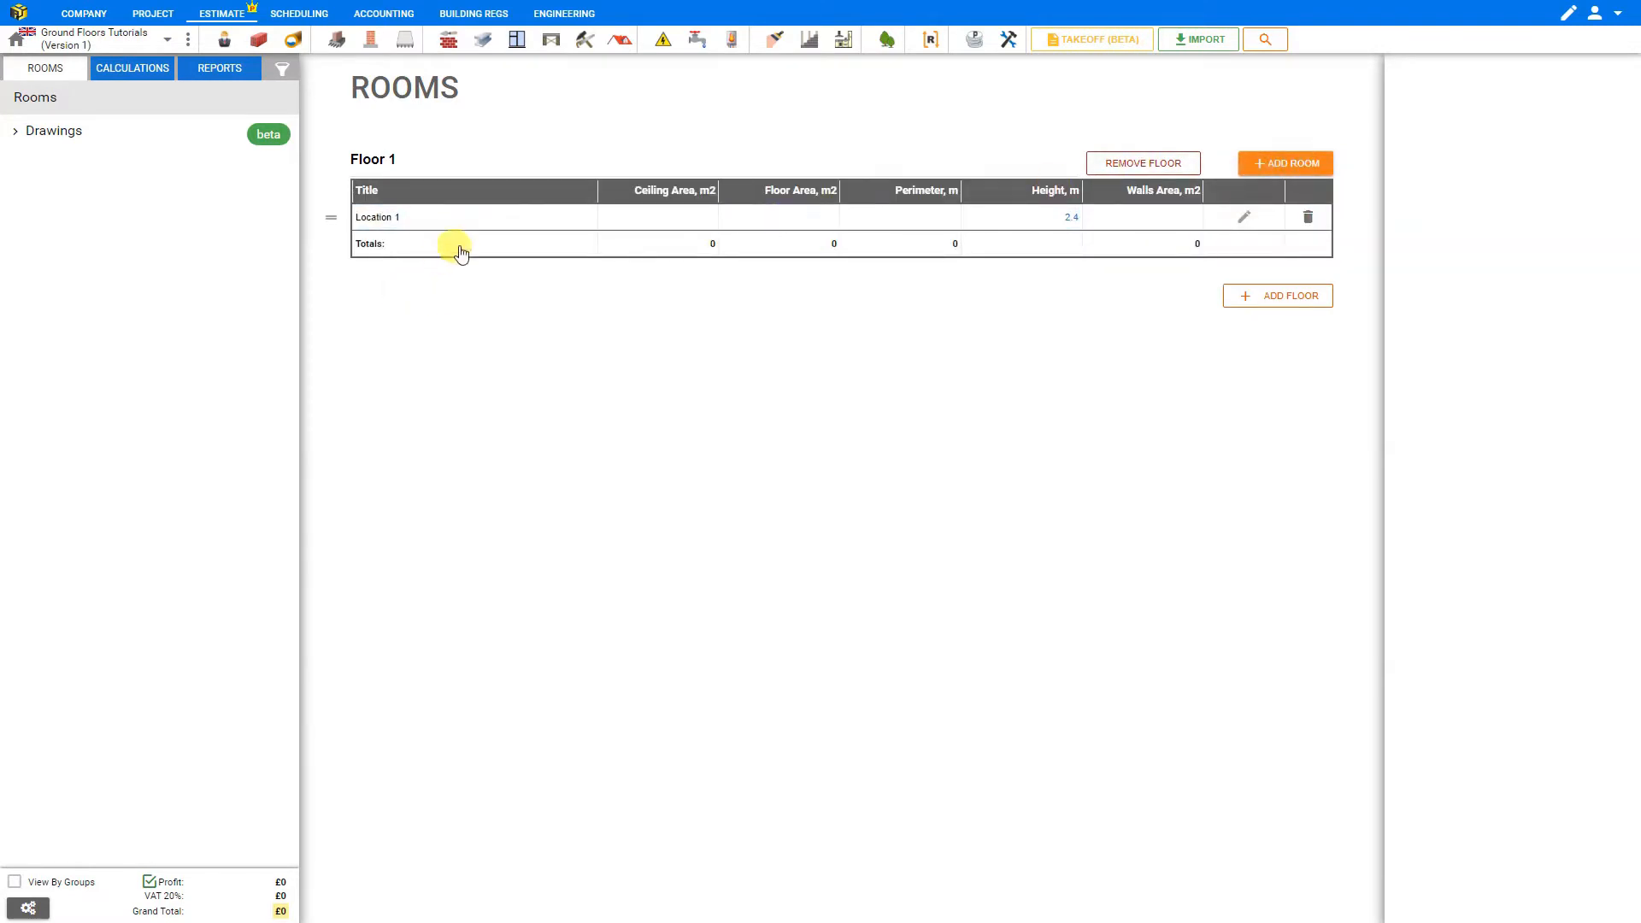
left_click(401, 216)
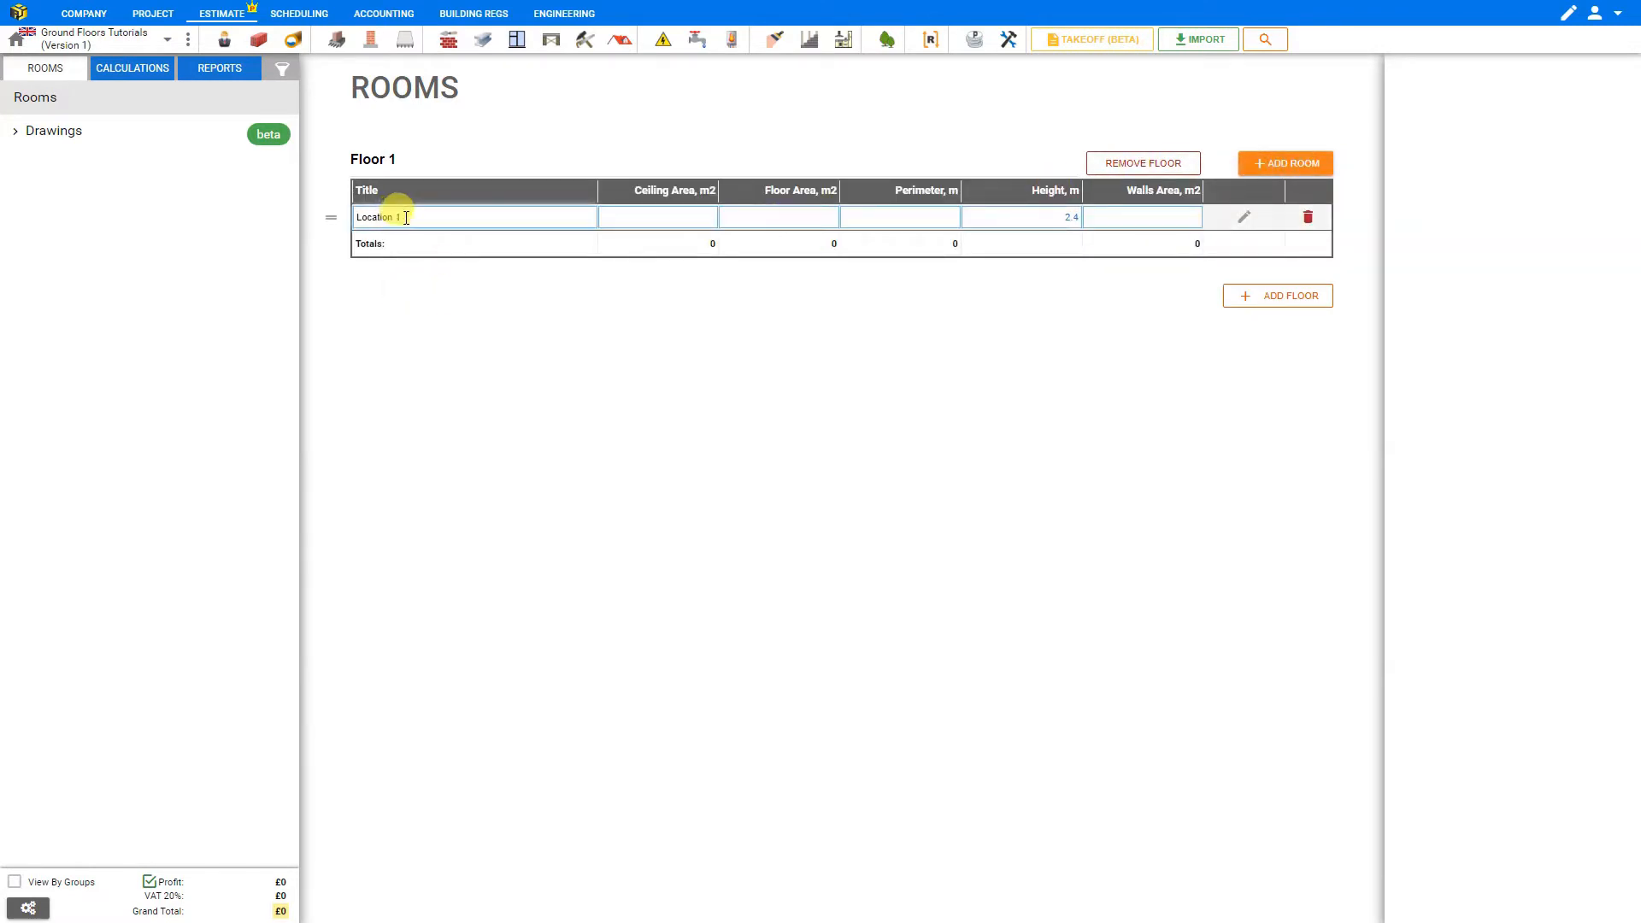
Resize the Location 1 room to about 3860 by 5800 mm by moving two of its walls outward.
left_click(1246, 222)
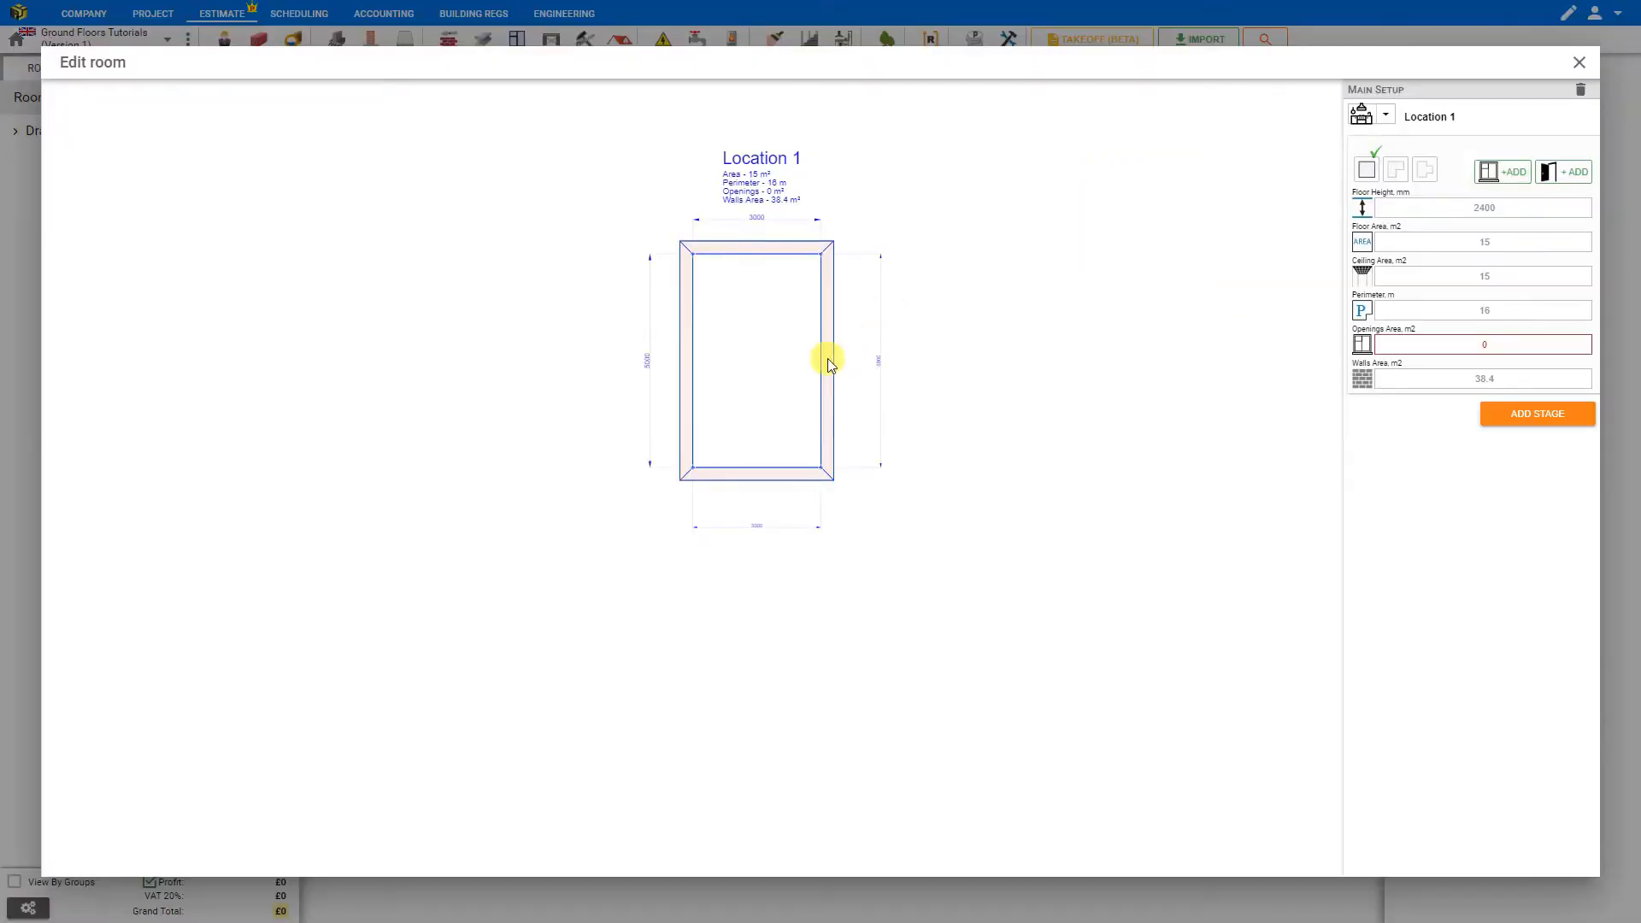
left_click_drag(828, 357, 866, 357)
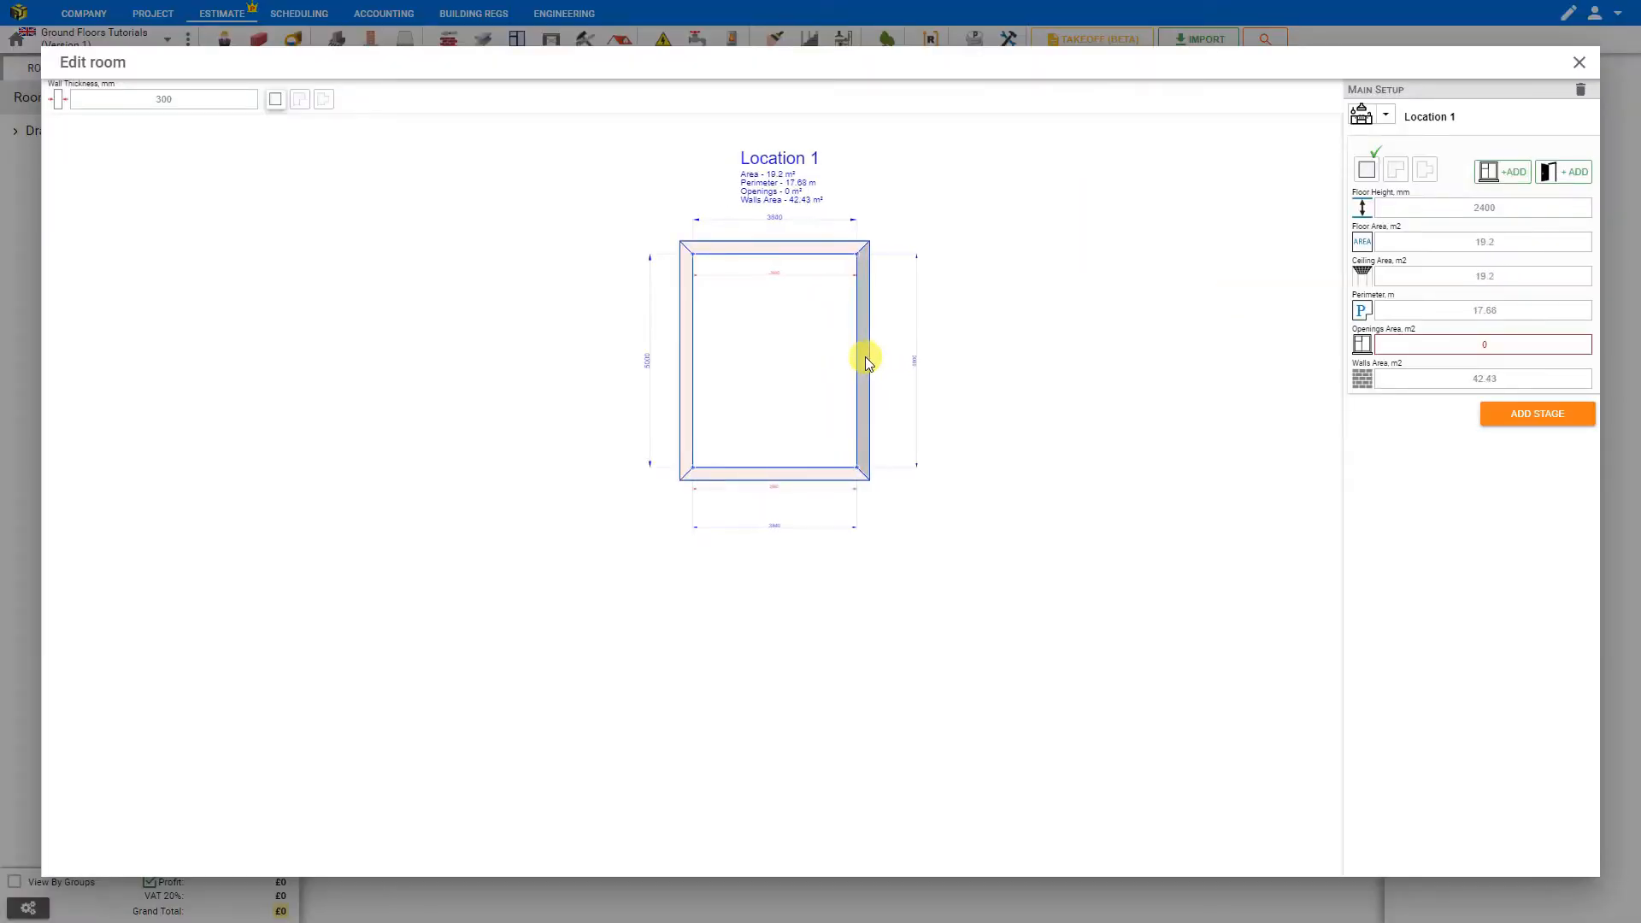
left_click_drag(802, 474, 804, 510)
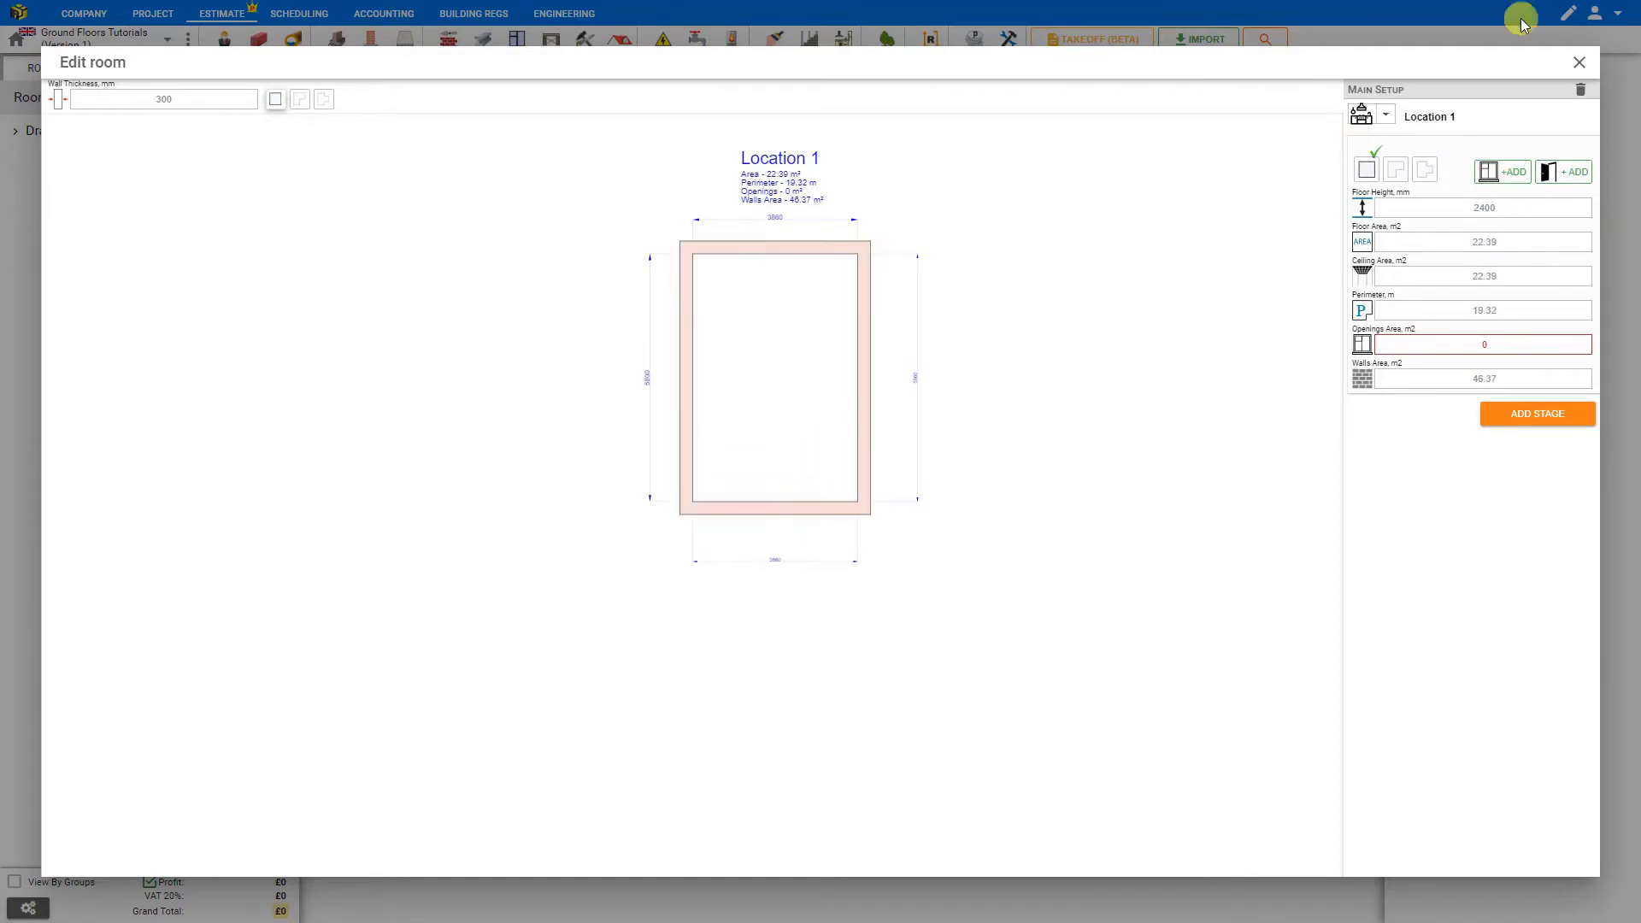
left_click(1579, 63)
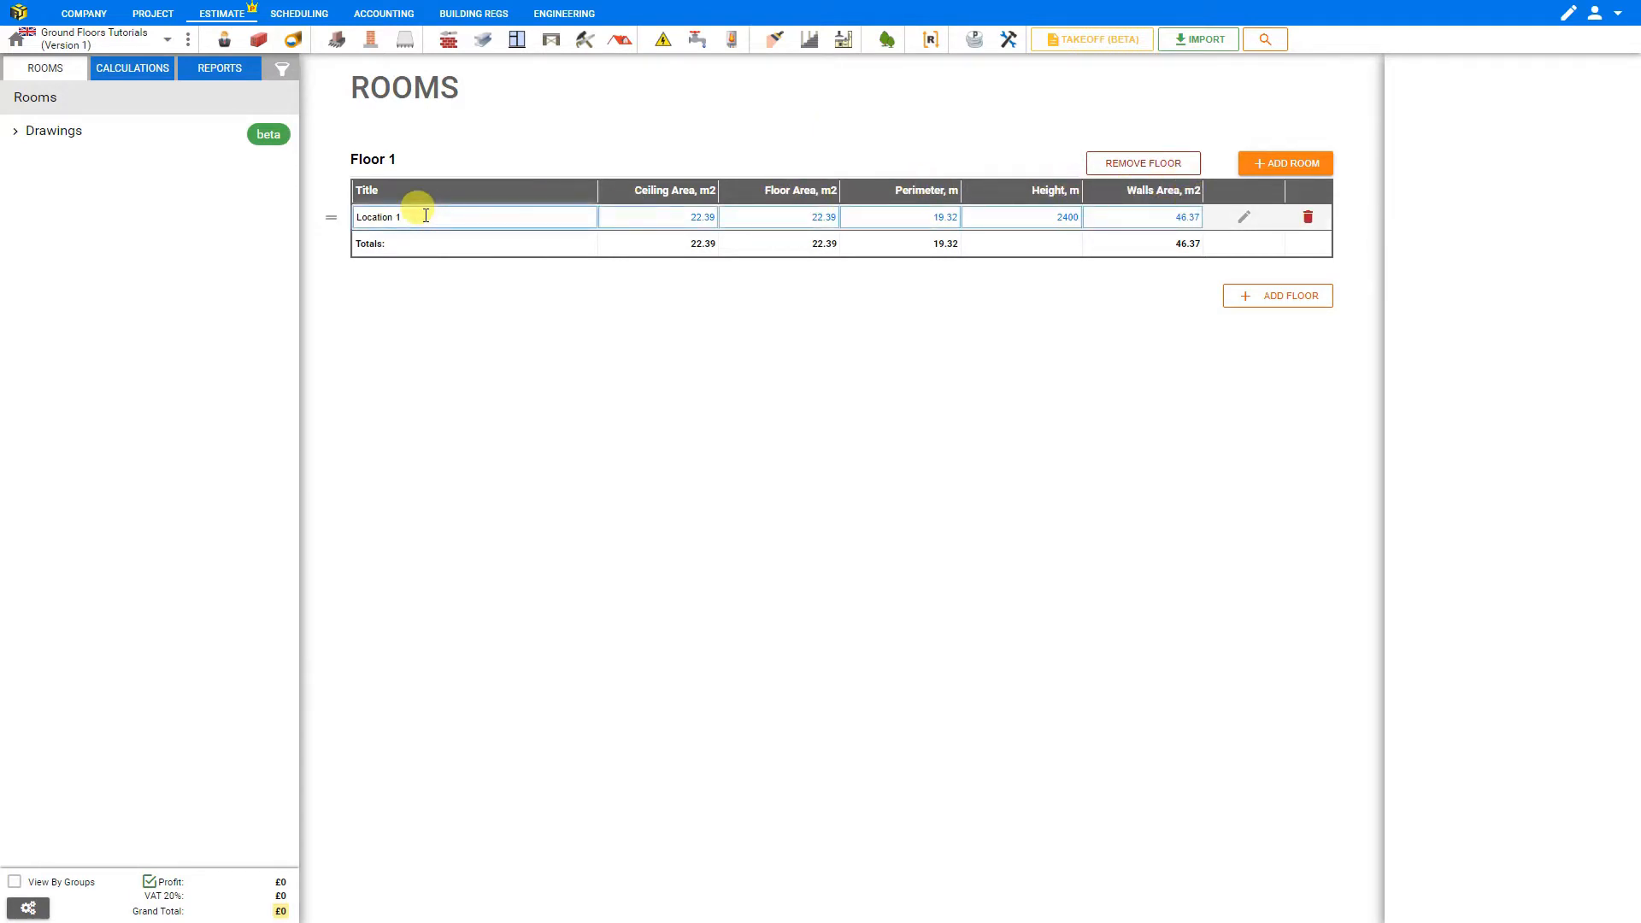
Set the Concrete Floor module's area using the floor area of Location 1 and save the calculation.
left_click(130, 72)
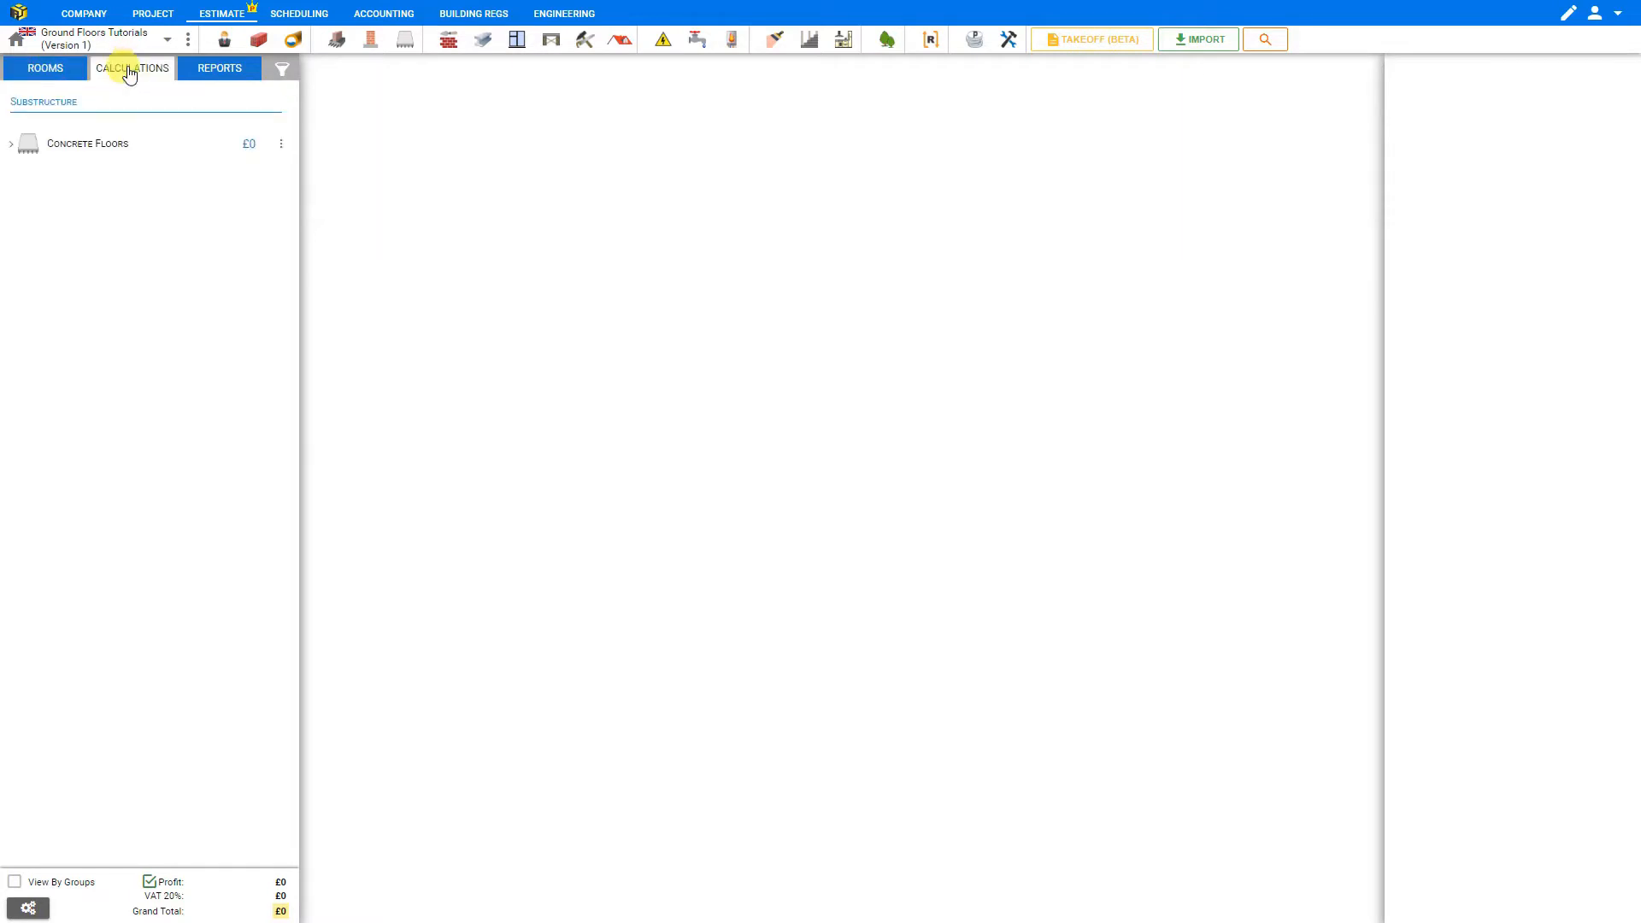
left_click(100, 146)
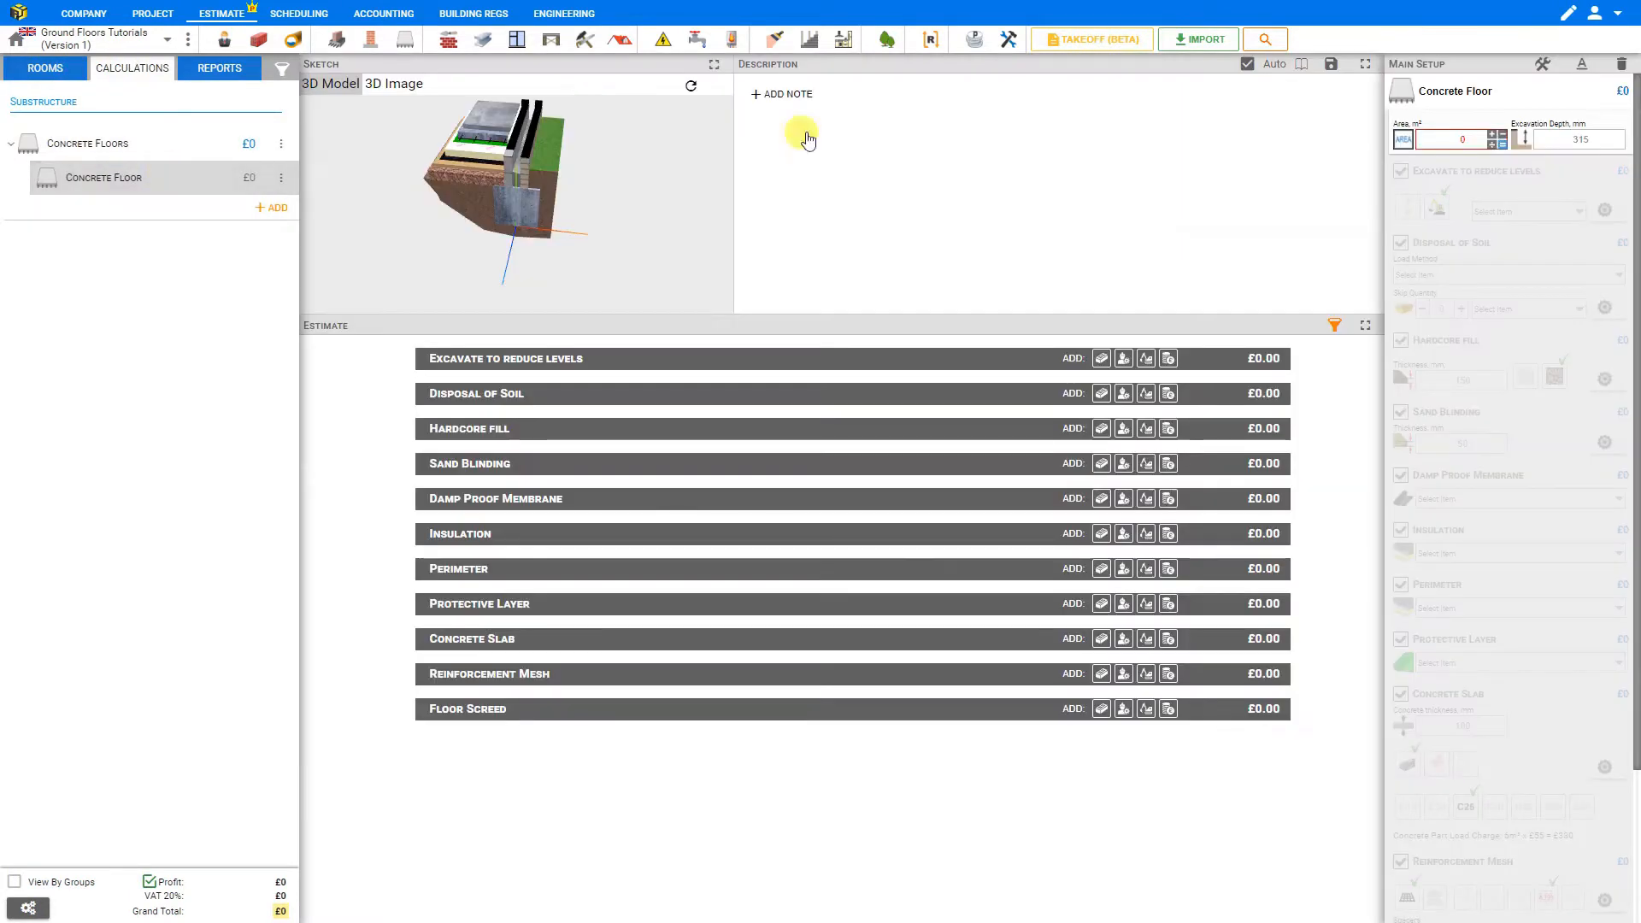
left_click(1497, 141)
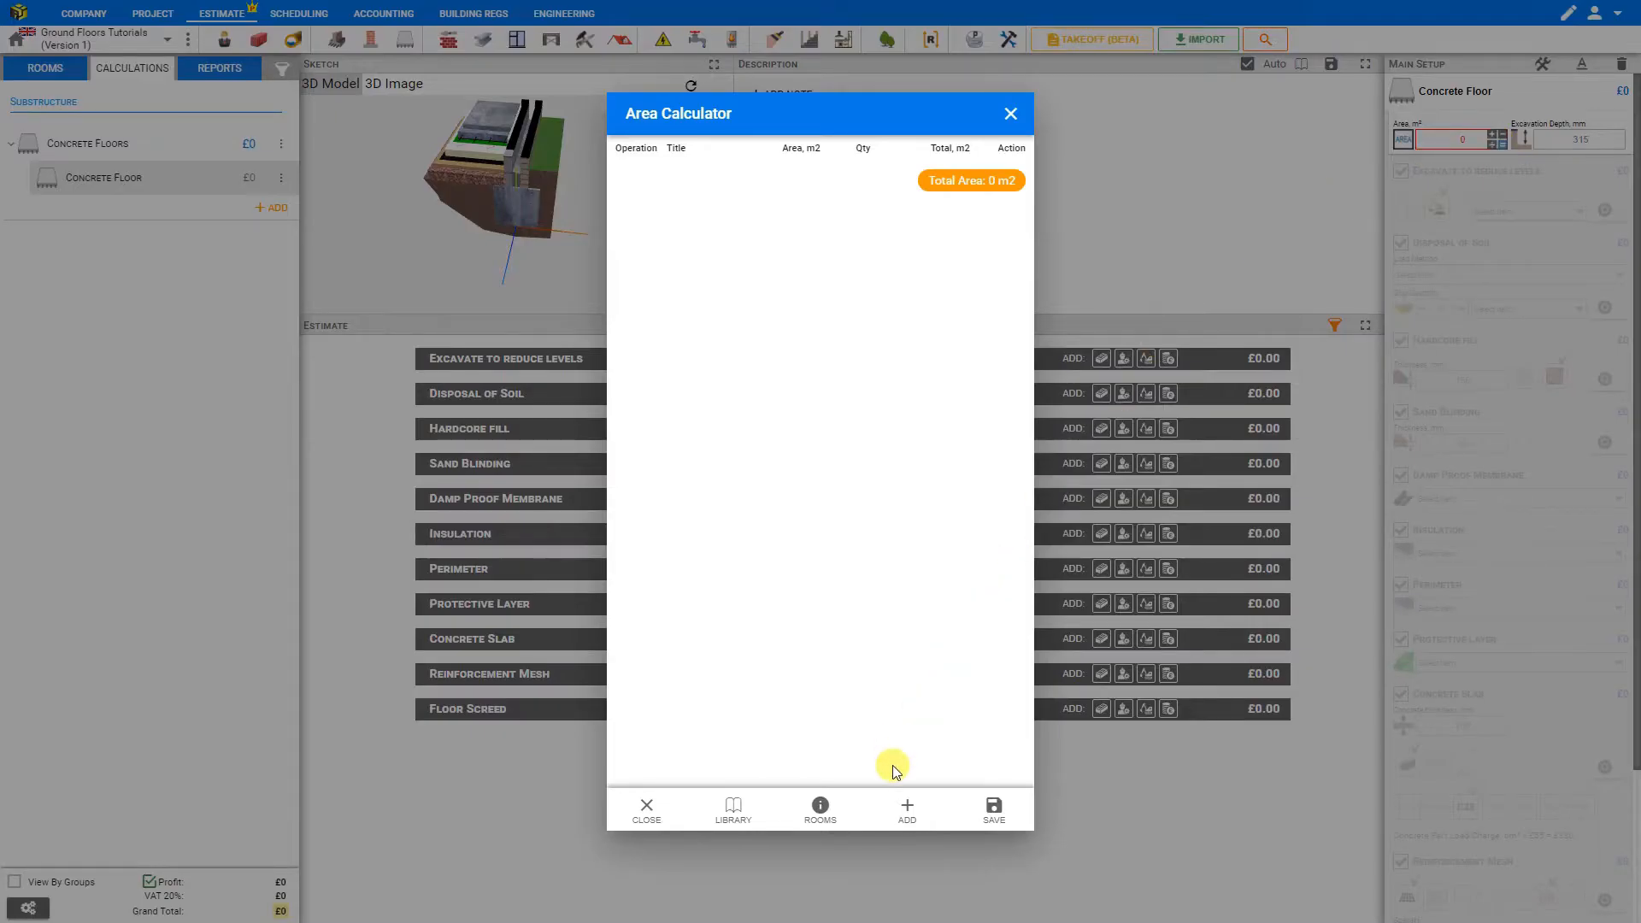
left_click(819, 814)
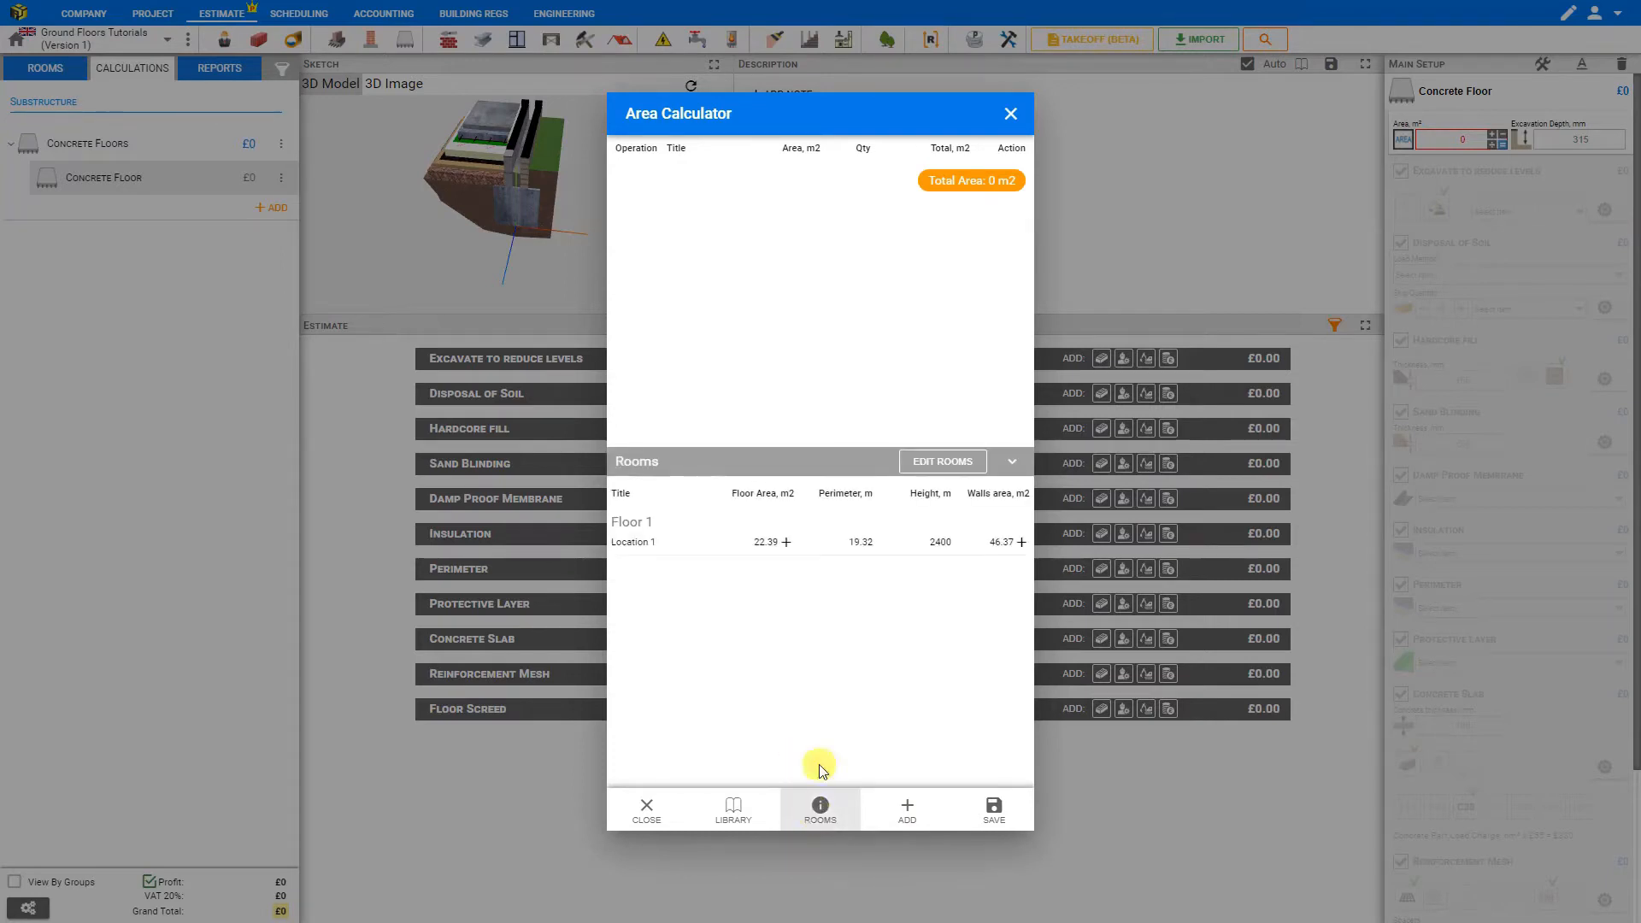
left_click(786, 542)
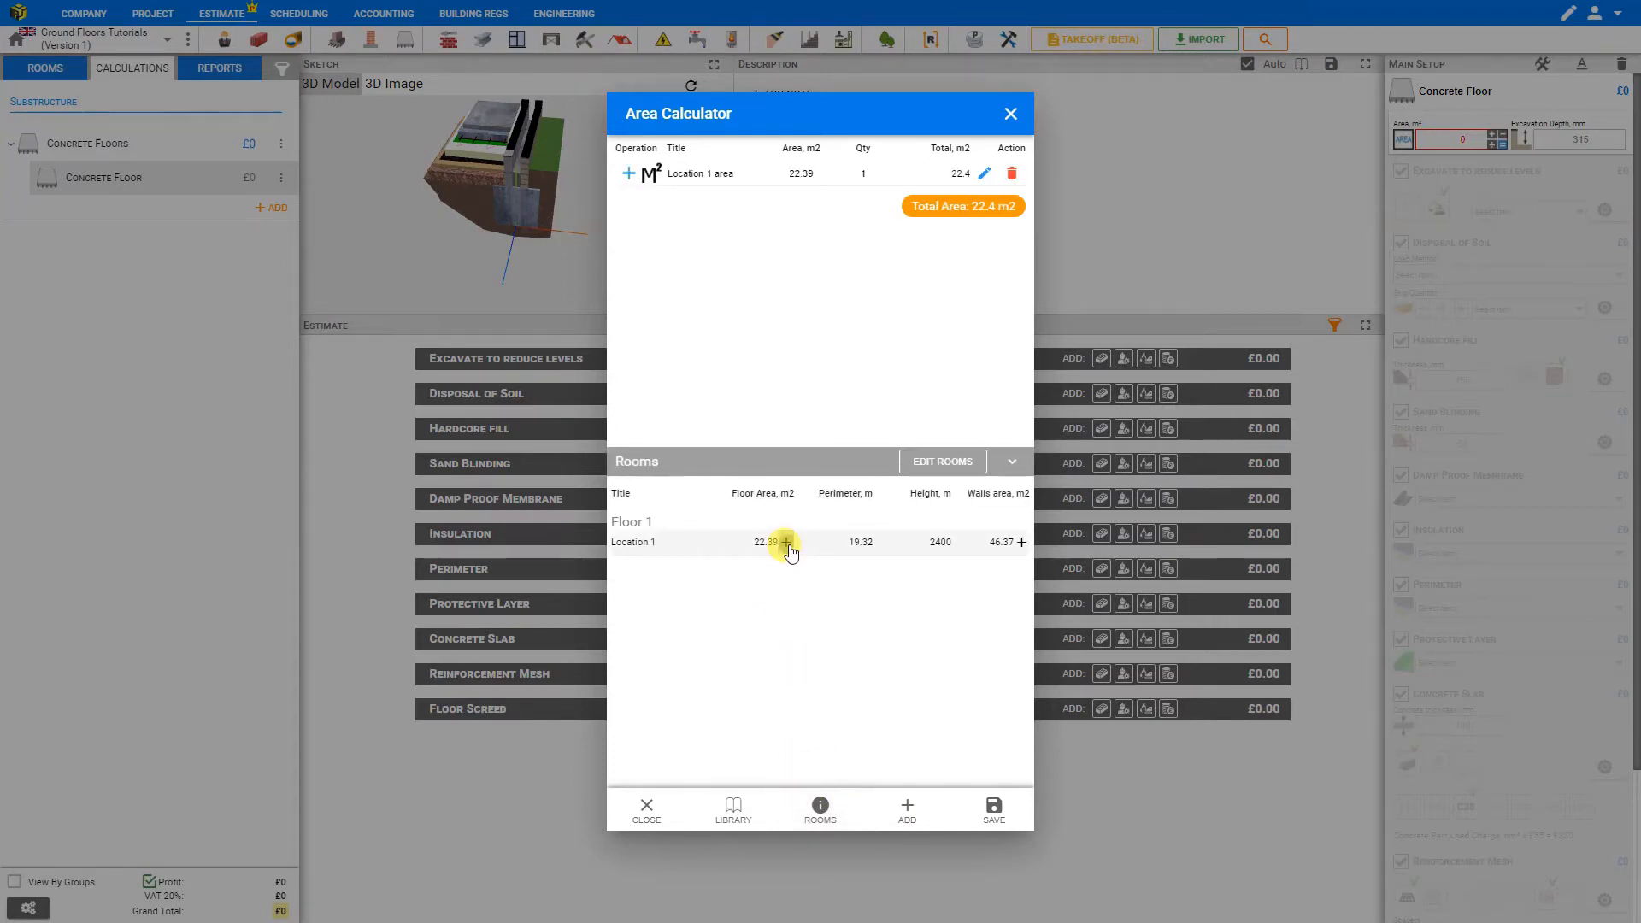
left_click(993, 807)
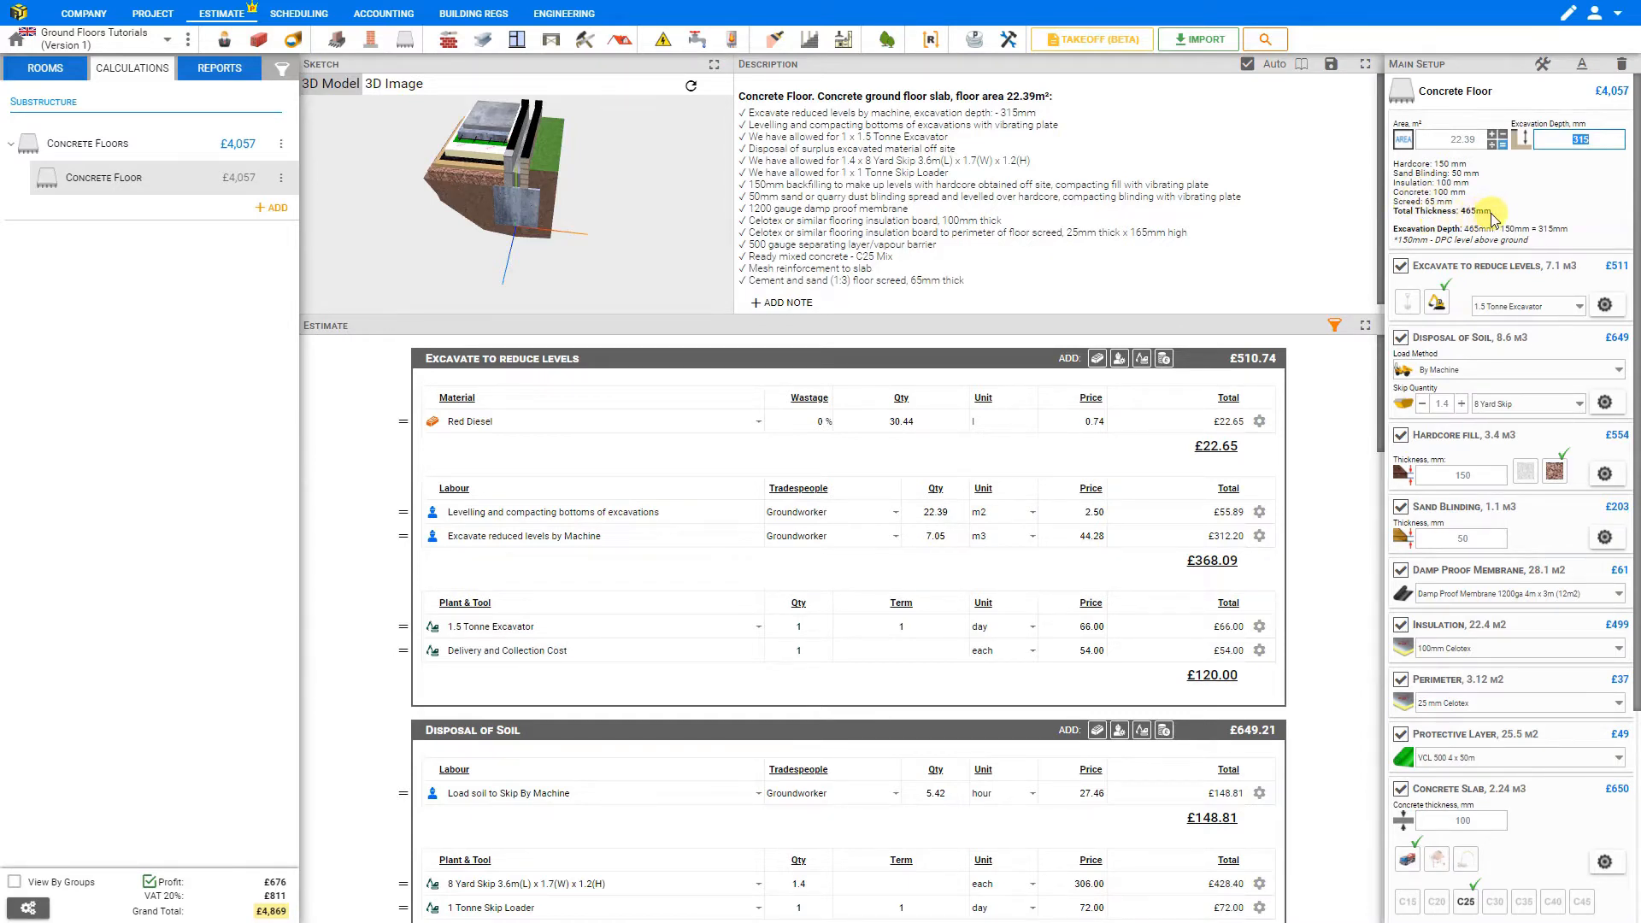
Examine the enlarged 3D model and the layer breakdown behind the excavation depth.
left_click_drag(490, 197, 502, 182)
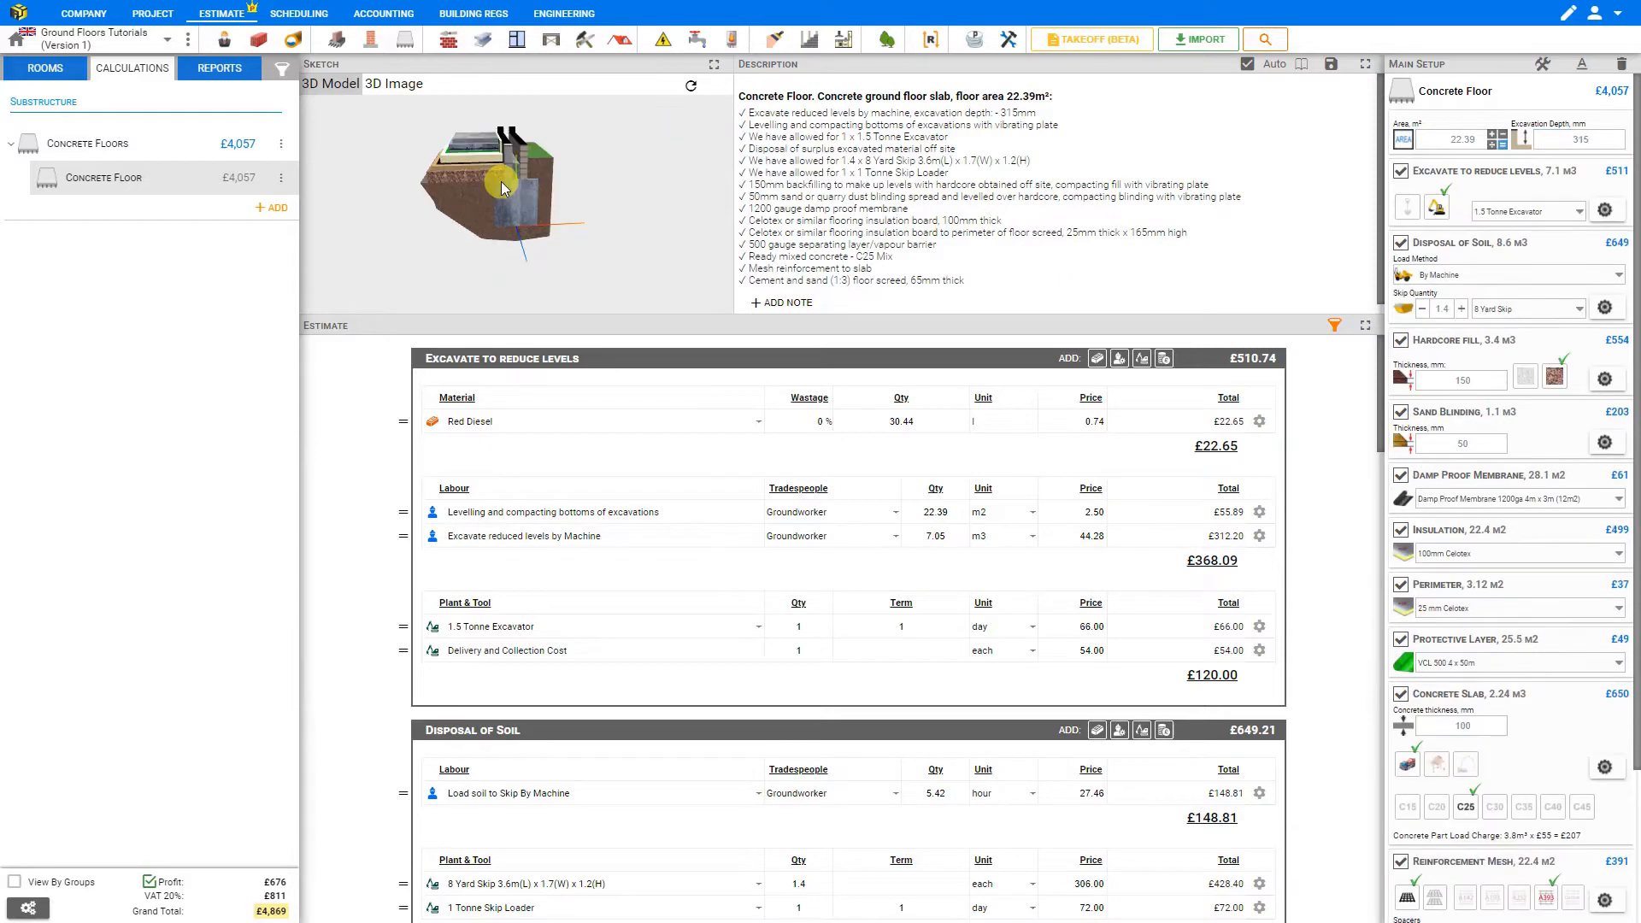
left_click(715, 66)
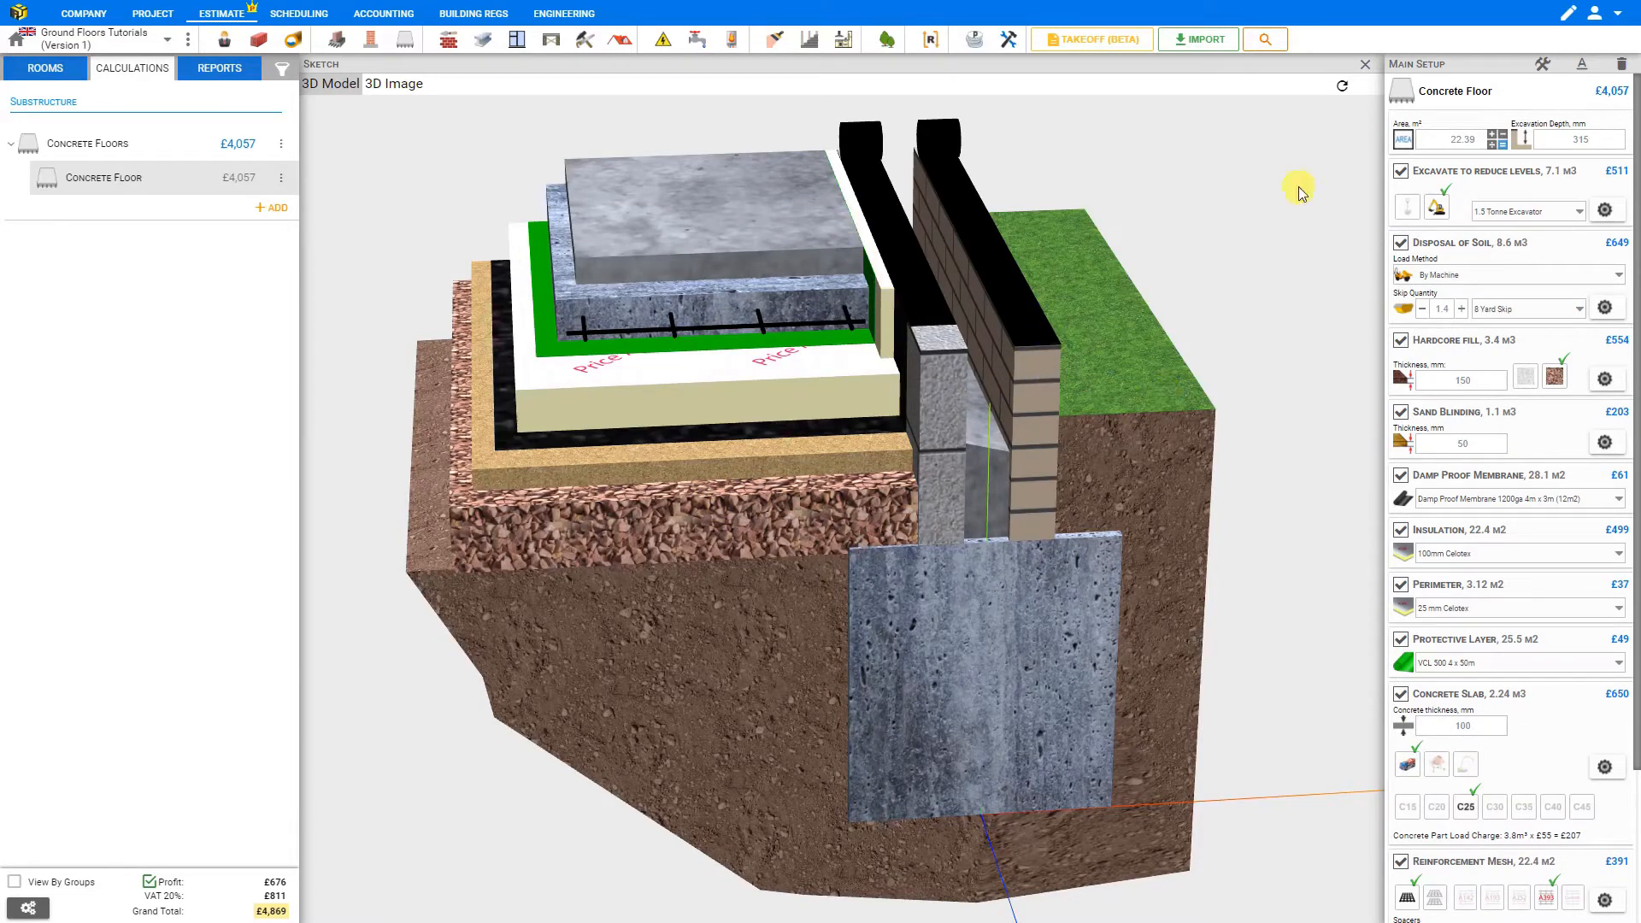
left_click(1554, 136)
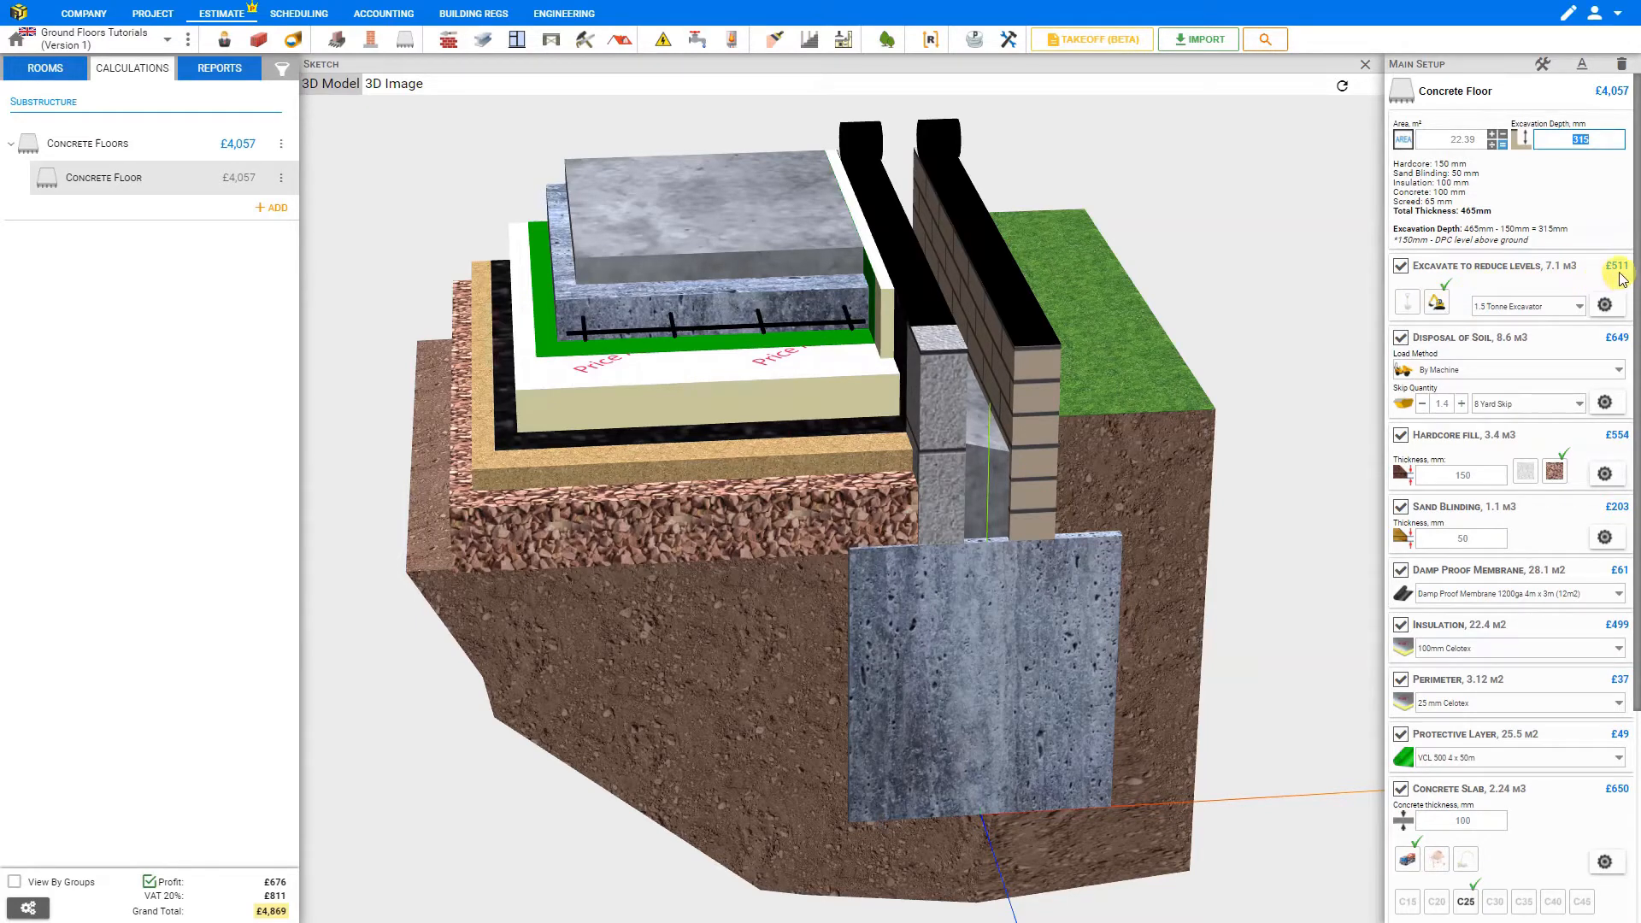
Try hand excavation for the reduced levels and switch back to machine excavation.
left_click(1407, 304)
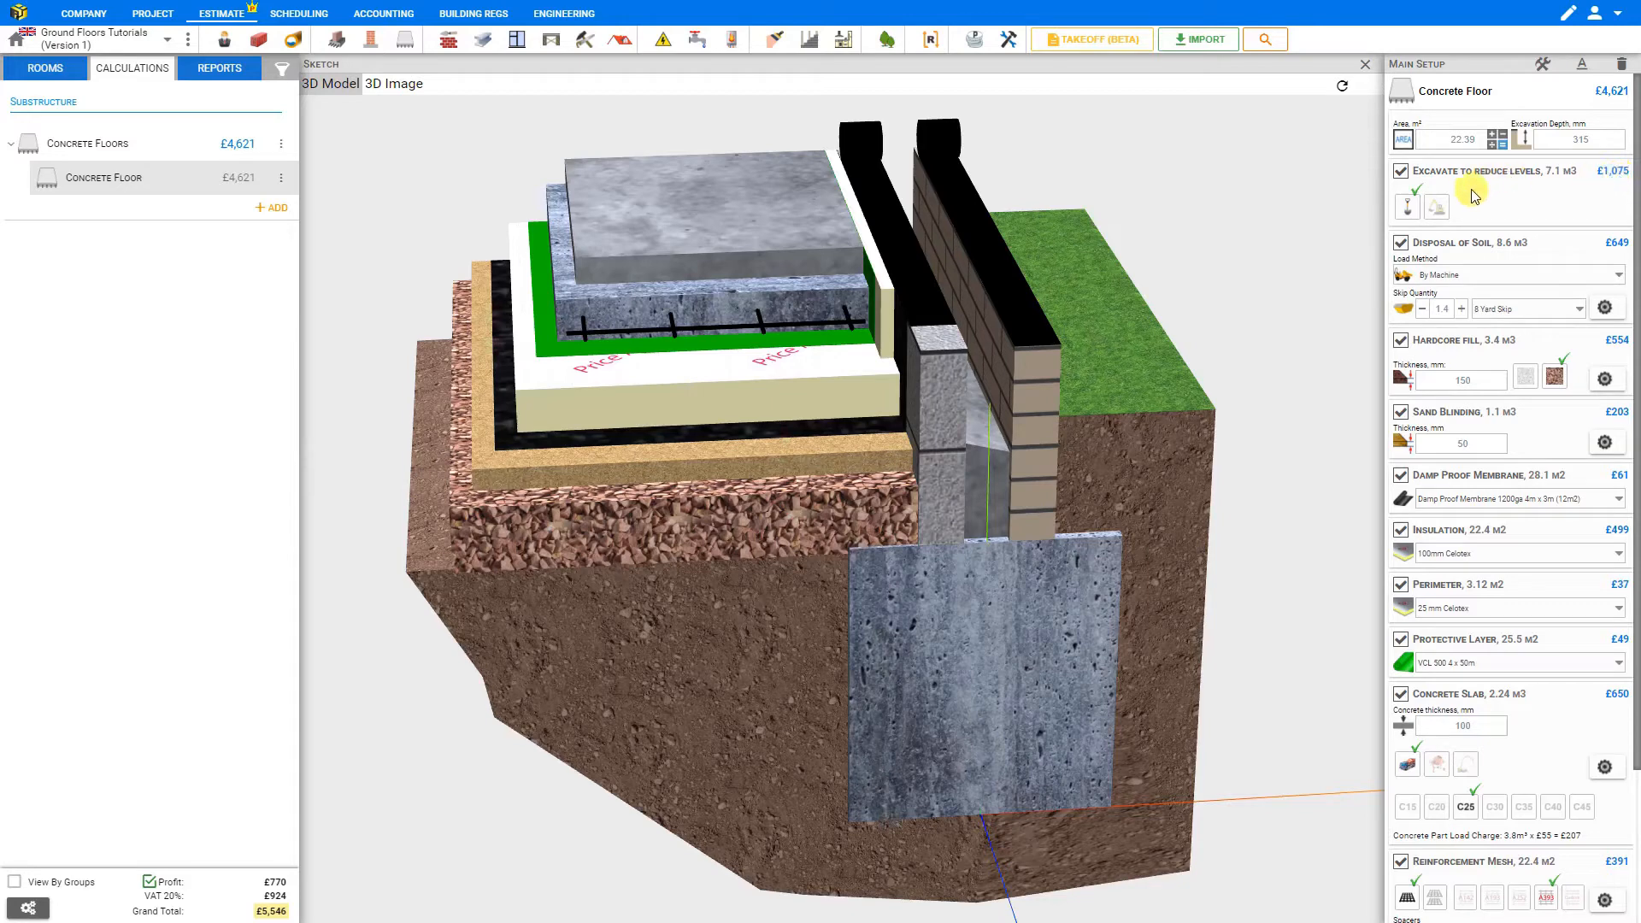
left_click(1439, 213)
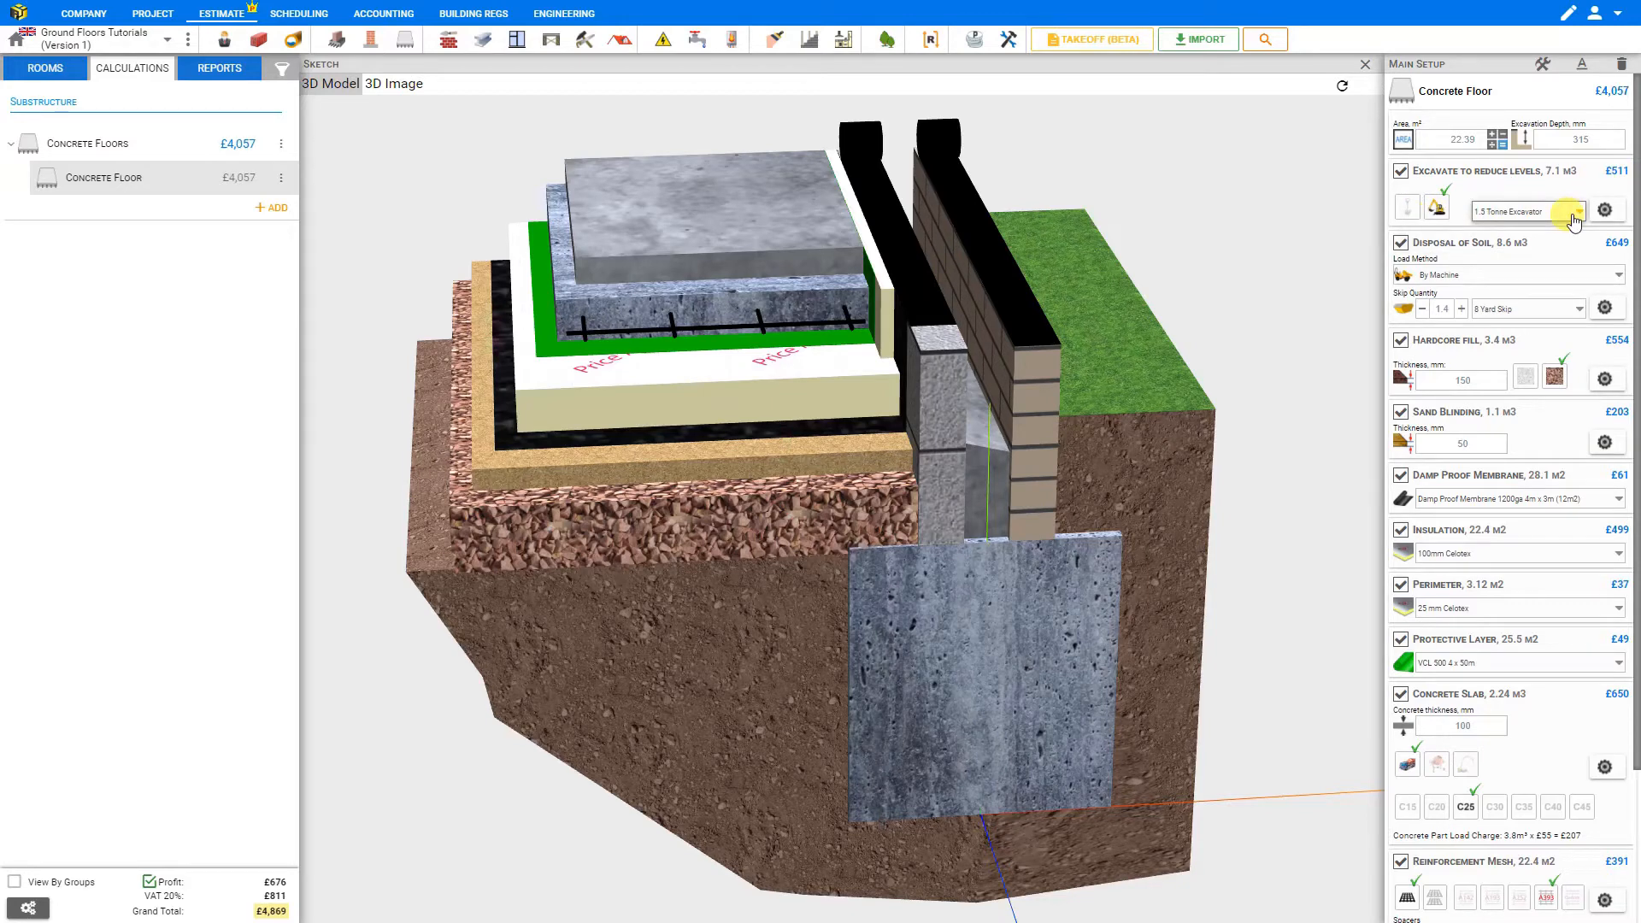
Review the excavator choice and its productivity, delivery and fuel settings, plus the soil disposal expansion rate.
left_click(1575, 219)
left_click(1582, 212)
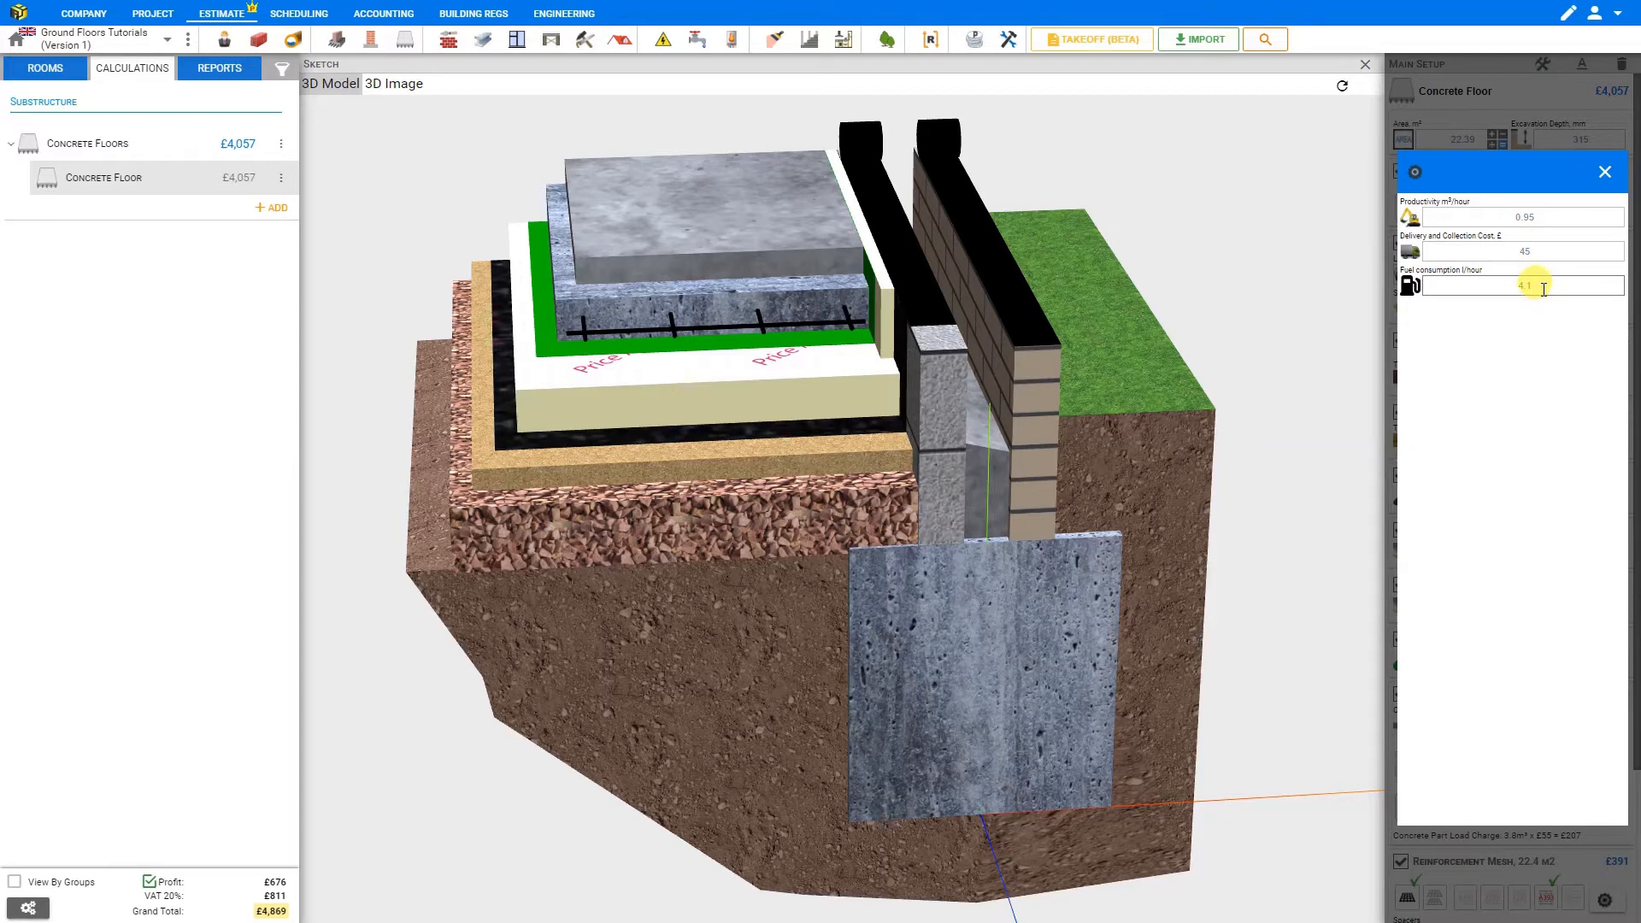
left_click(1605, 173)
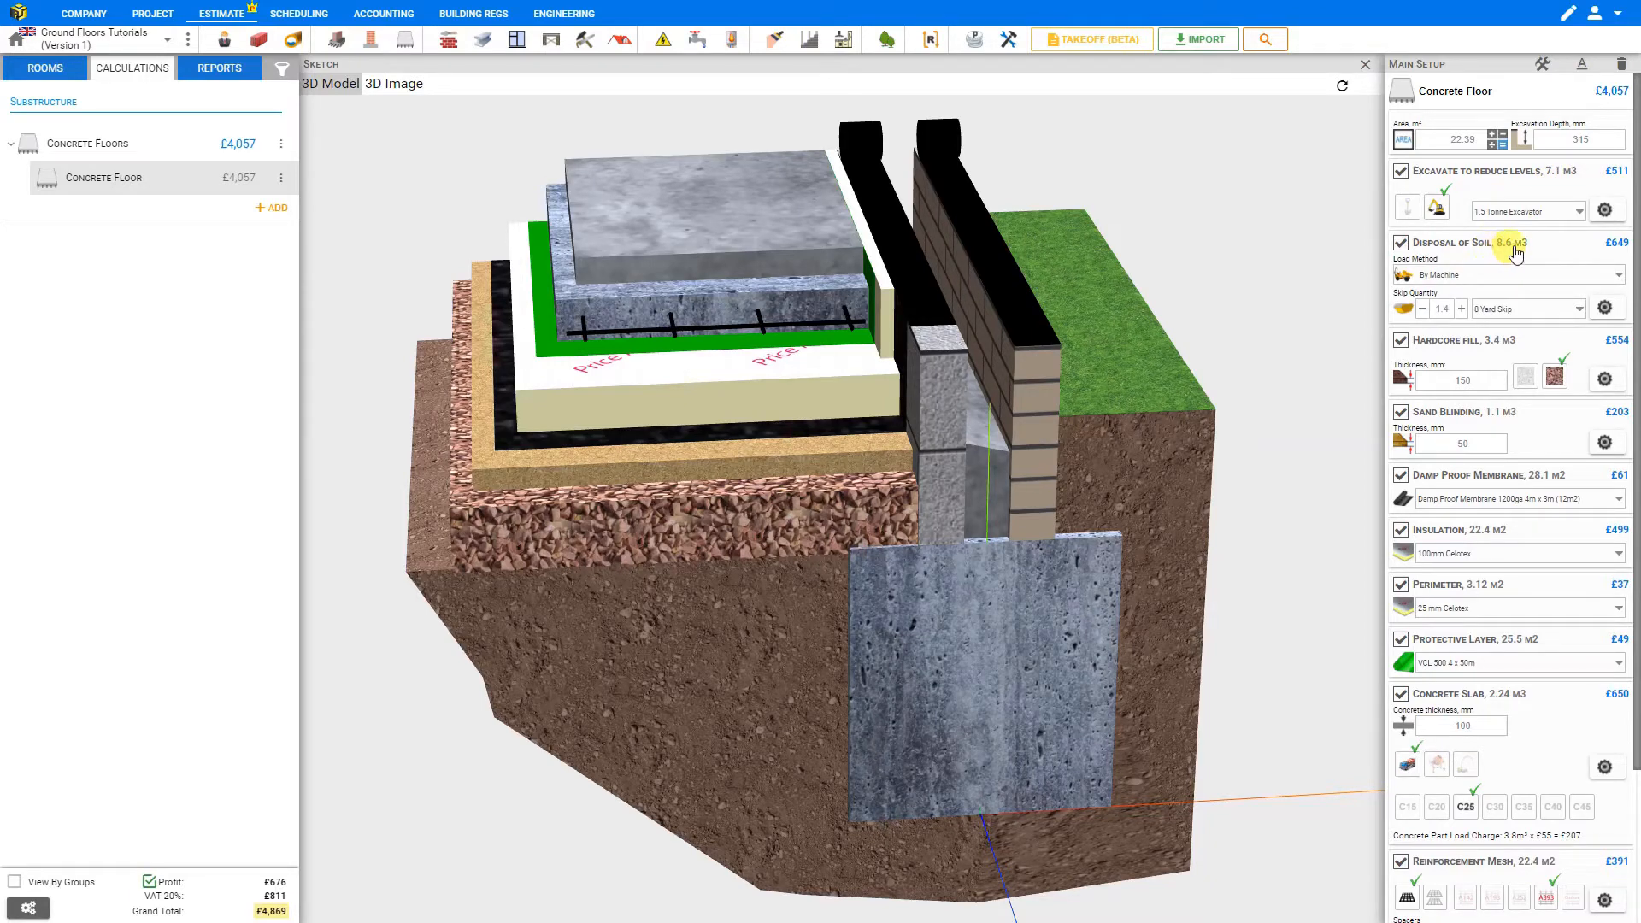
left_click(1603, 310)
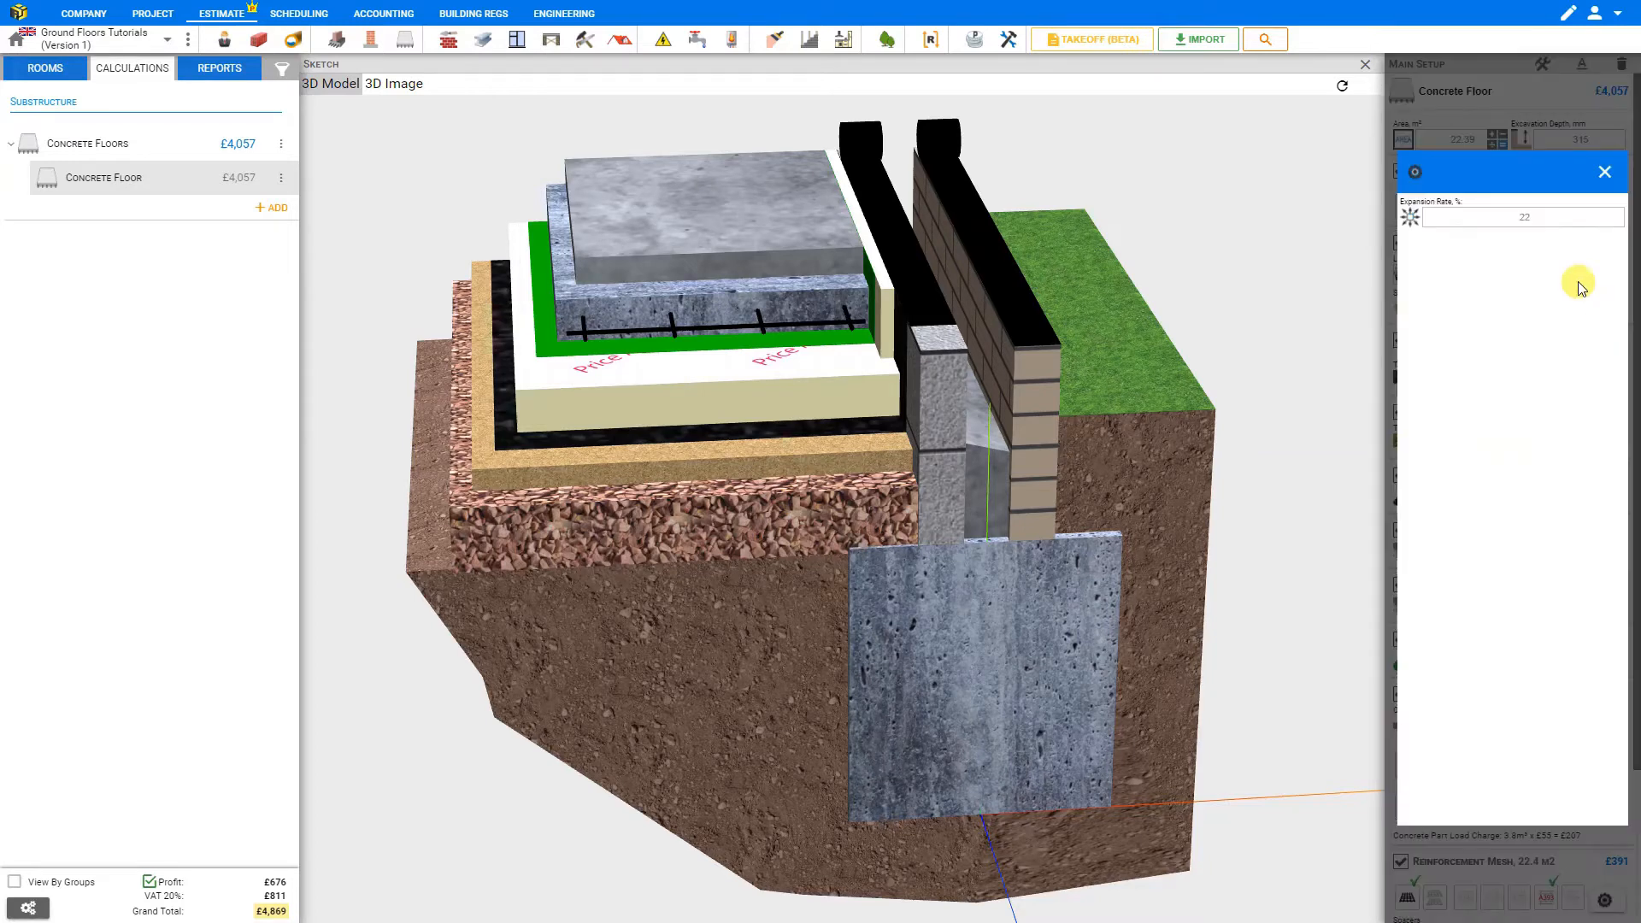
left_click(1530, 223)
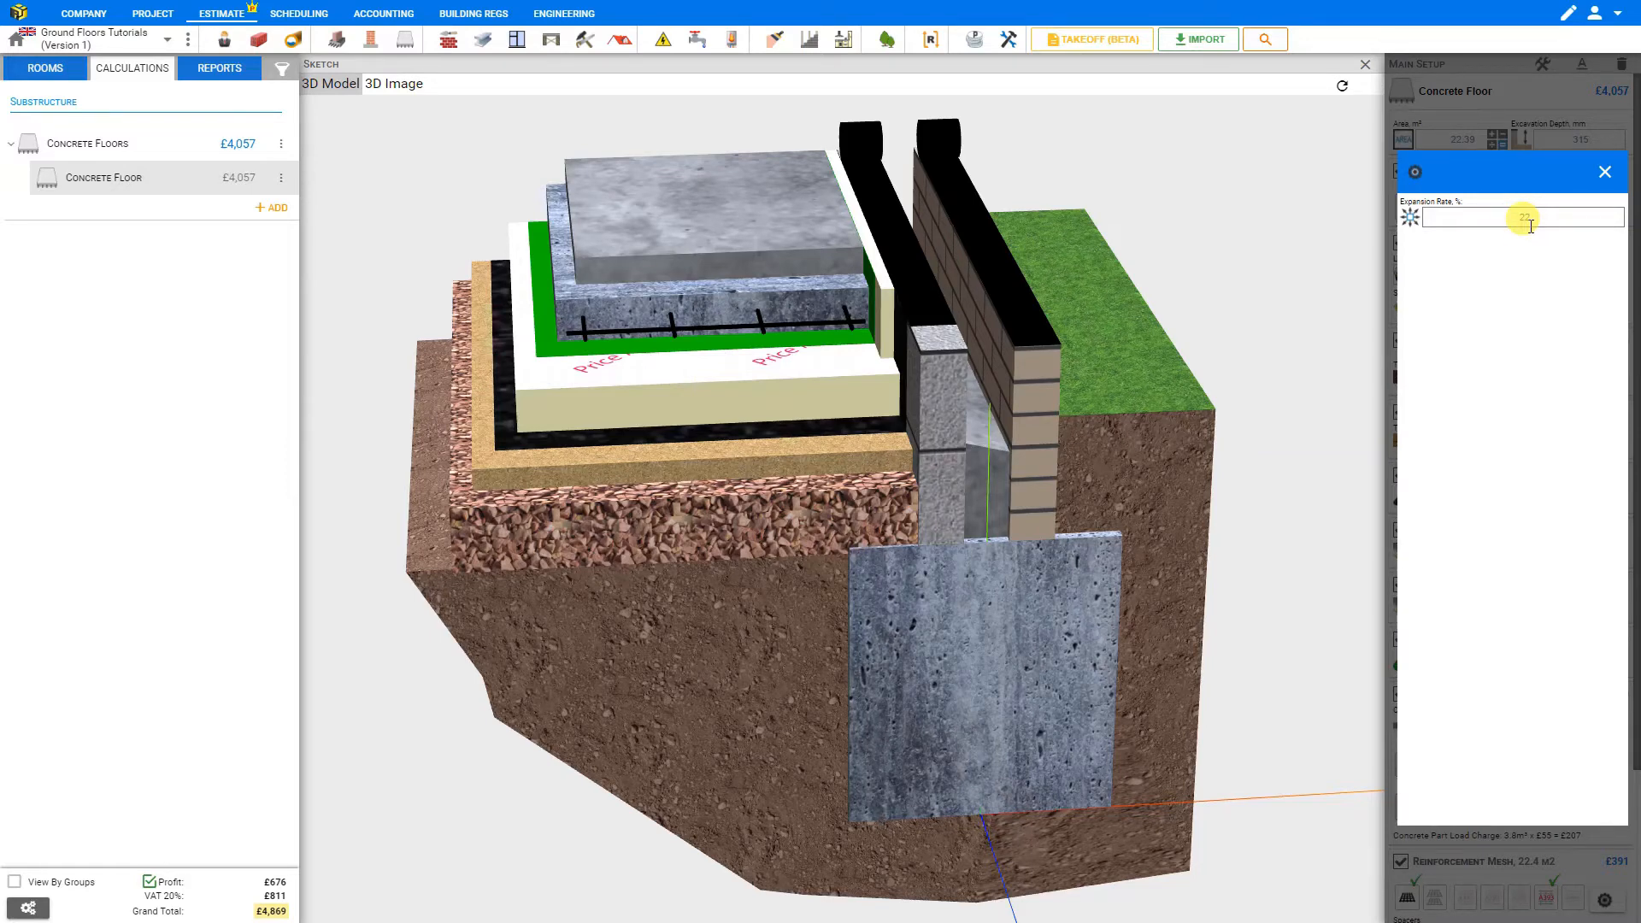
left_click(1604, 172)
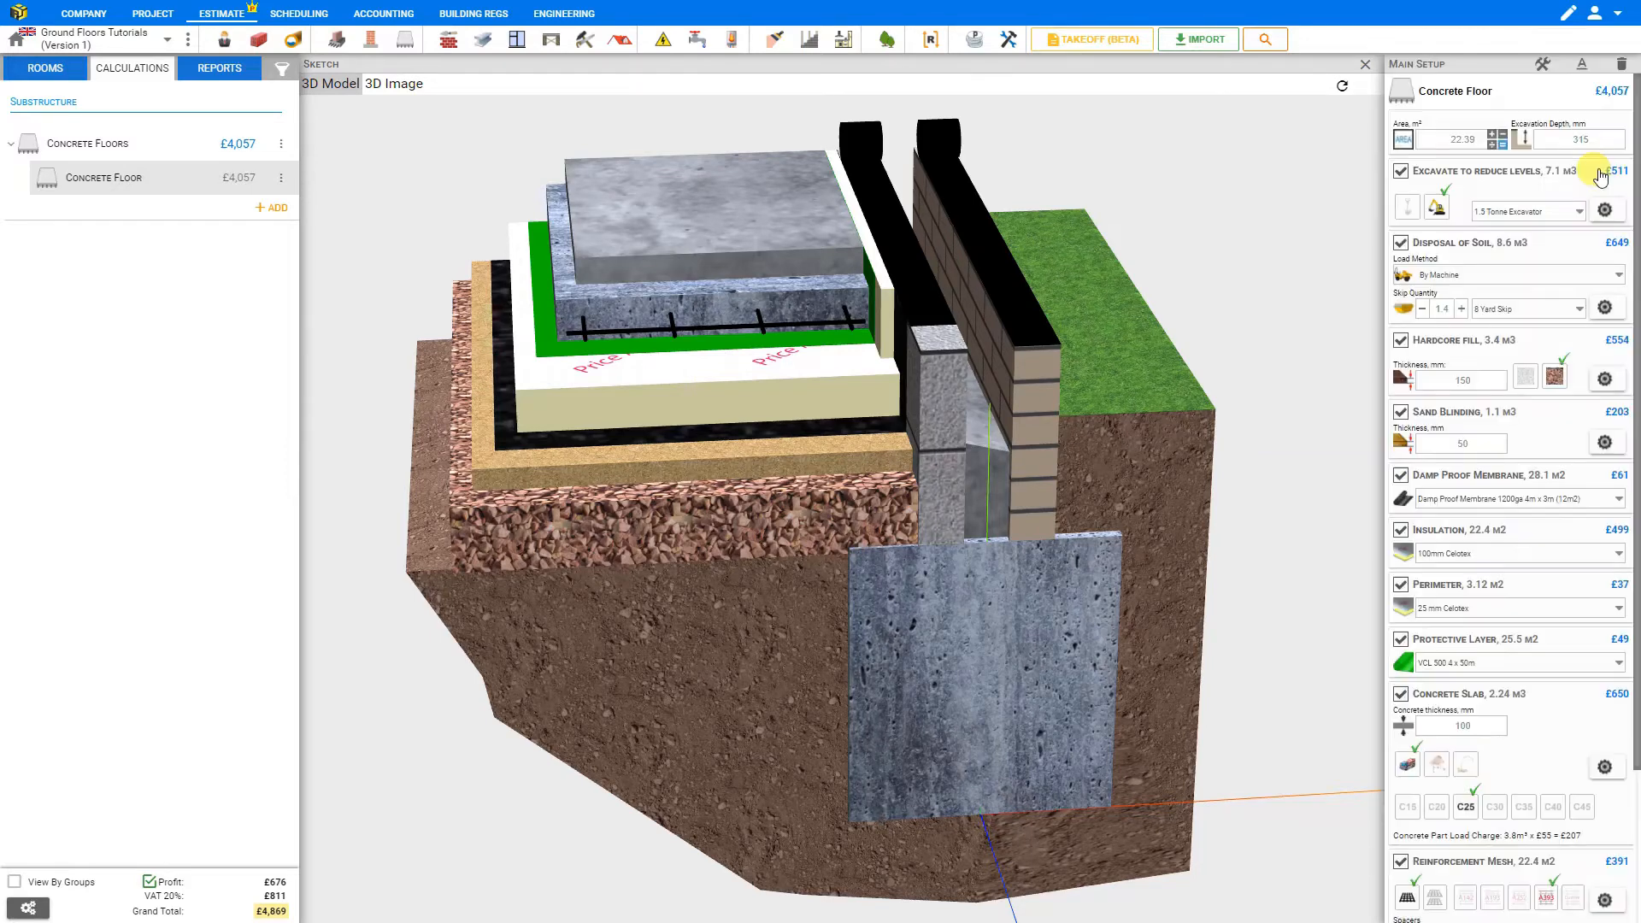
Check the load method options for the disposal of soil and try a skip quantity of 2.
left_click(1527, 275)
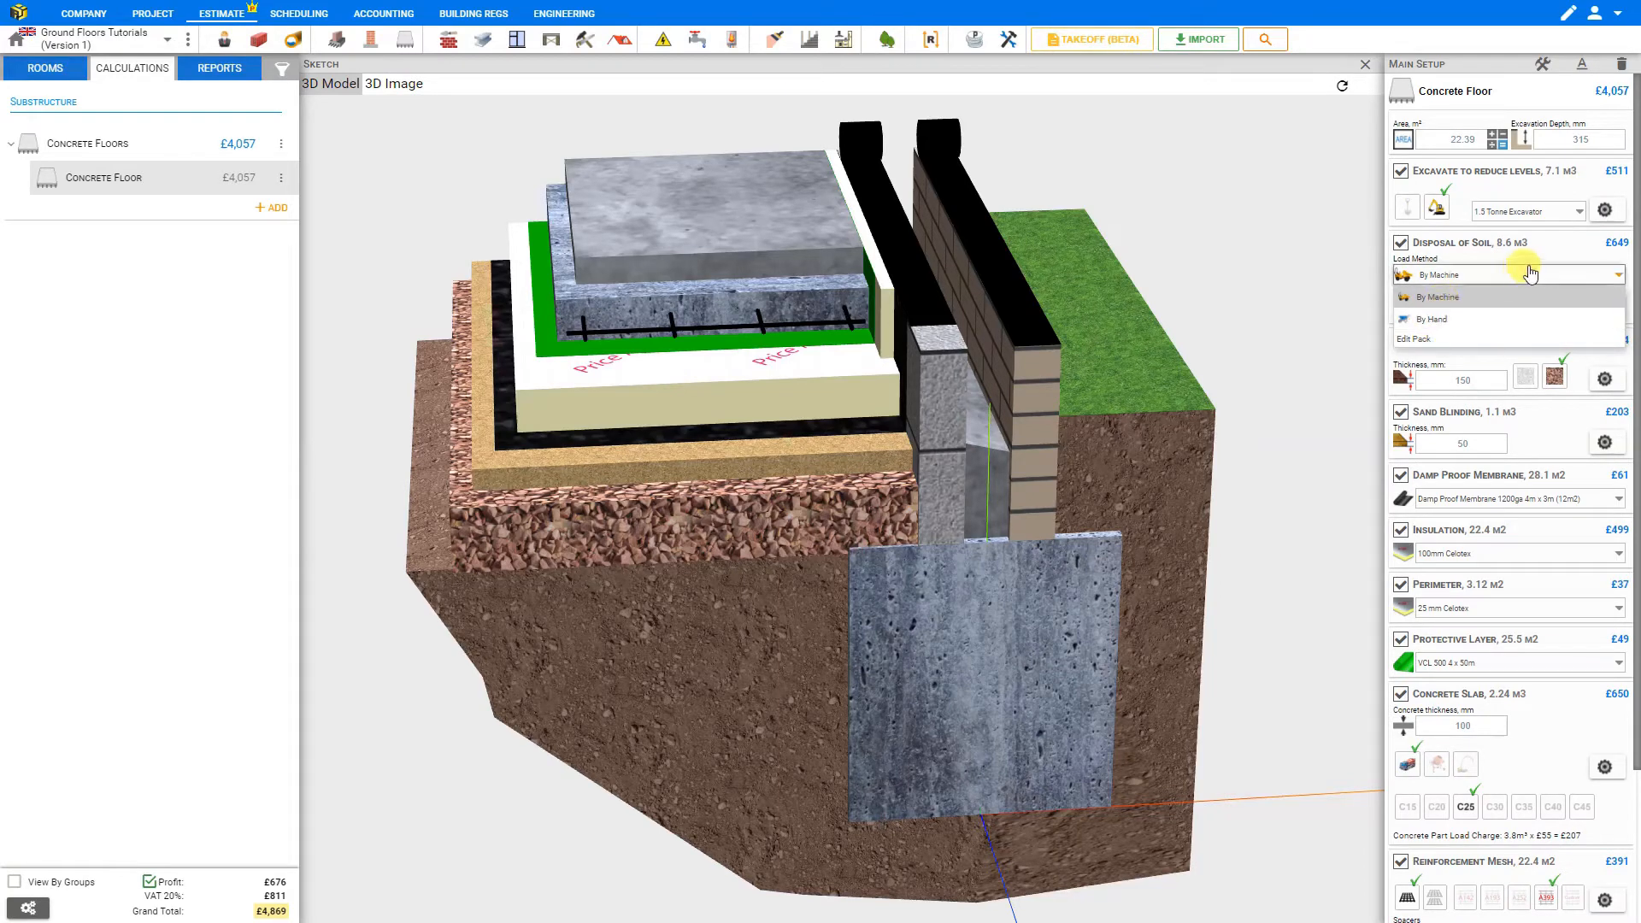
left_click(1530, 273)
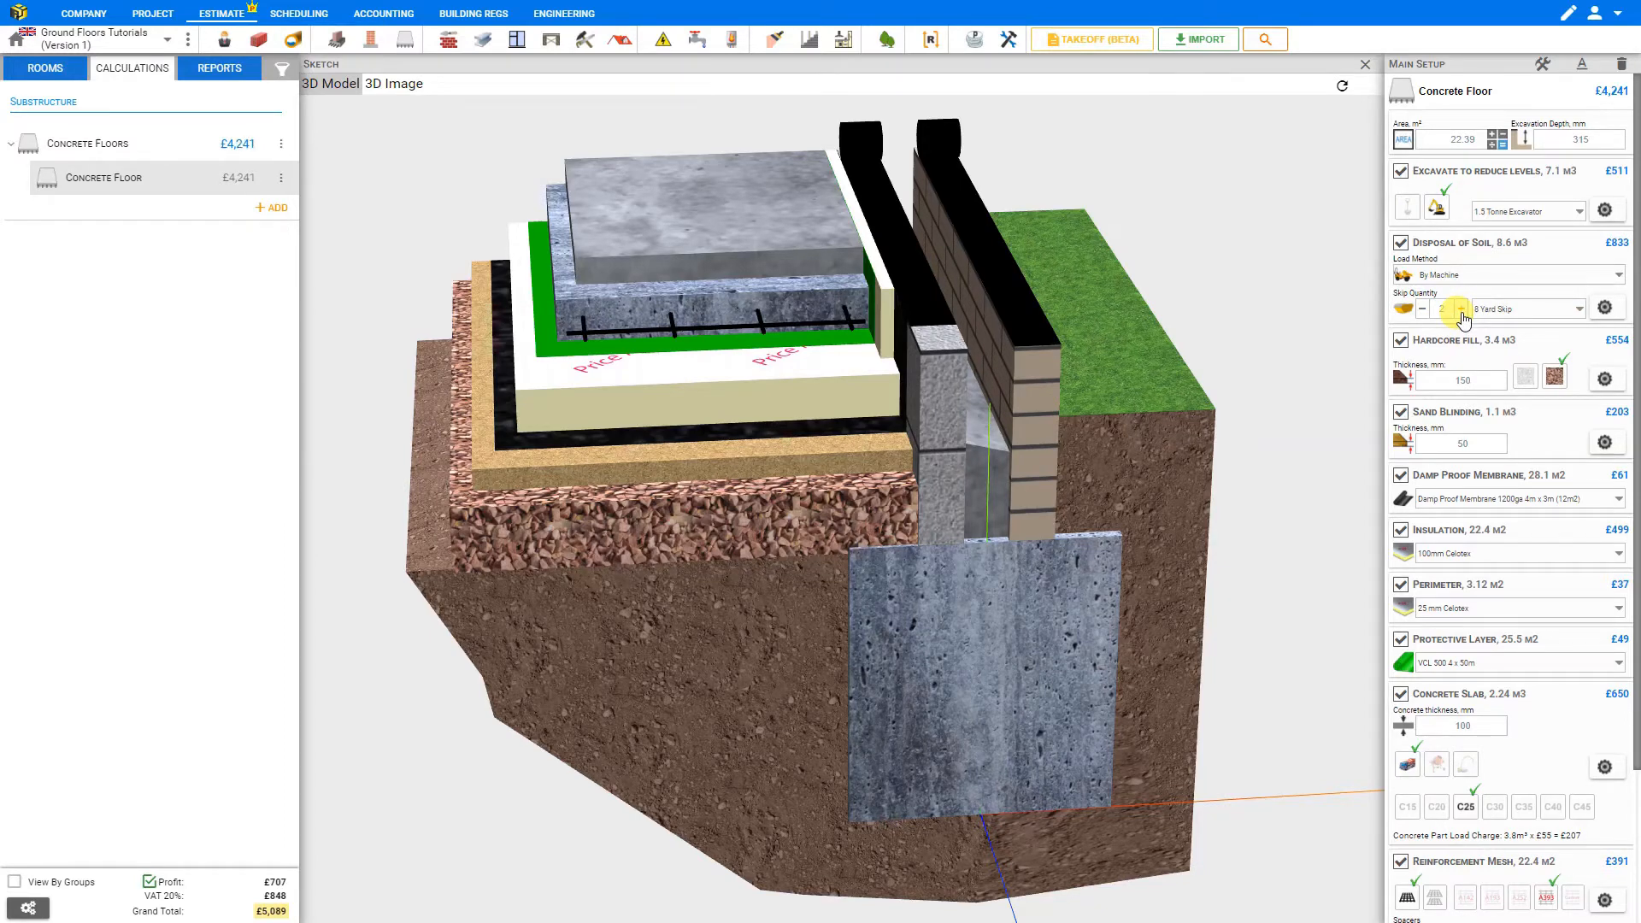
Test the floor without the hardcore fill, restore that stage, and set the hardcore thickness to 200 mm.
left_click(1400, 342)
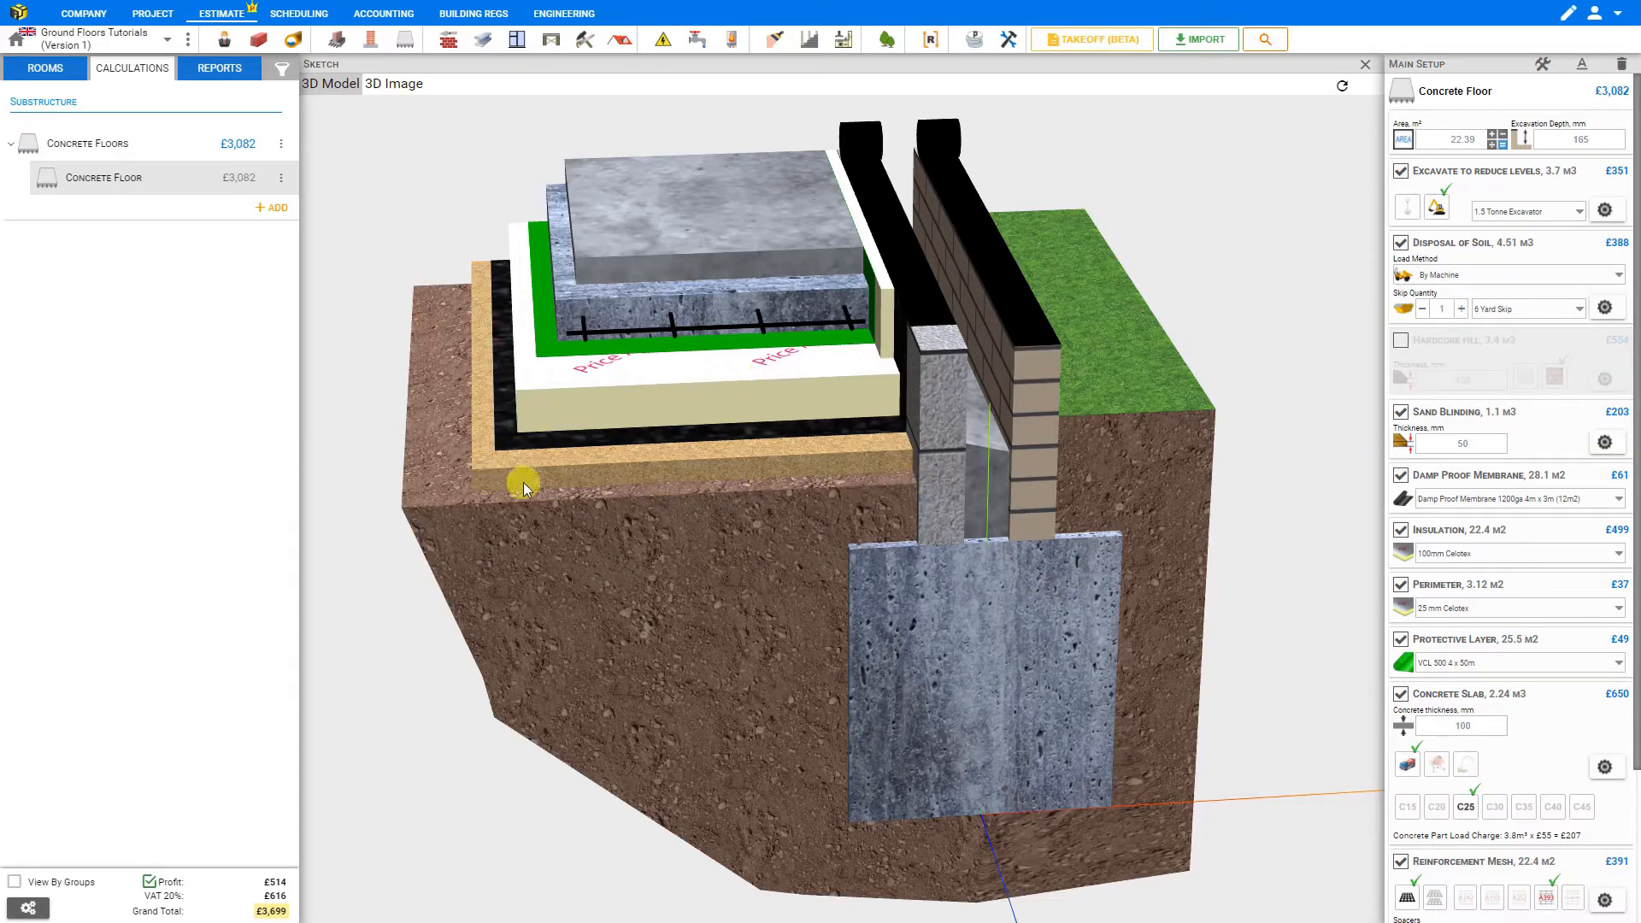
left_click(1400, 342)
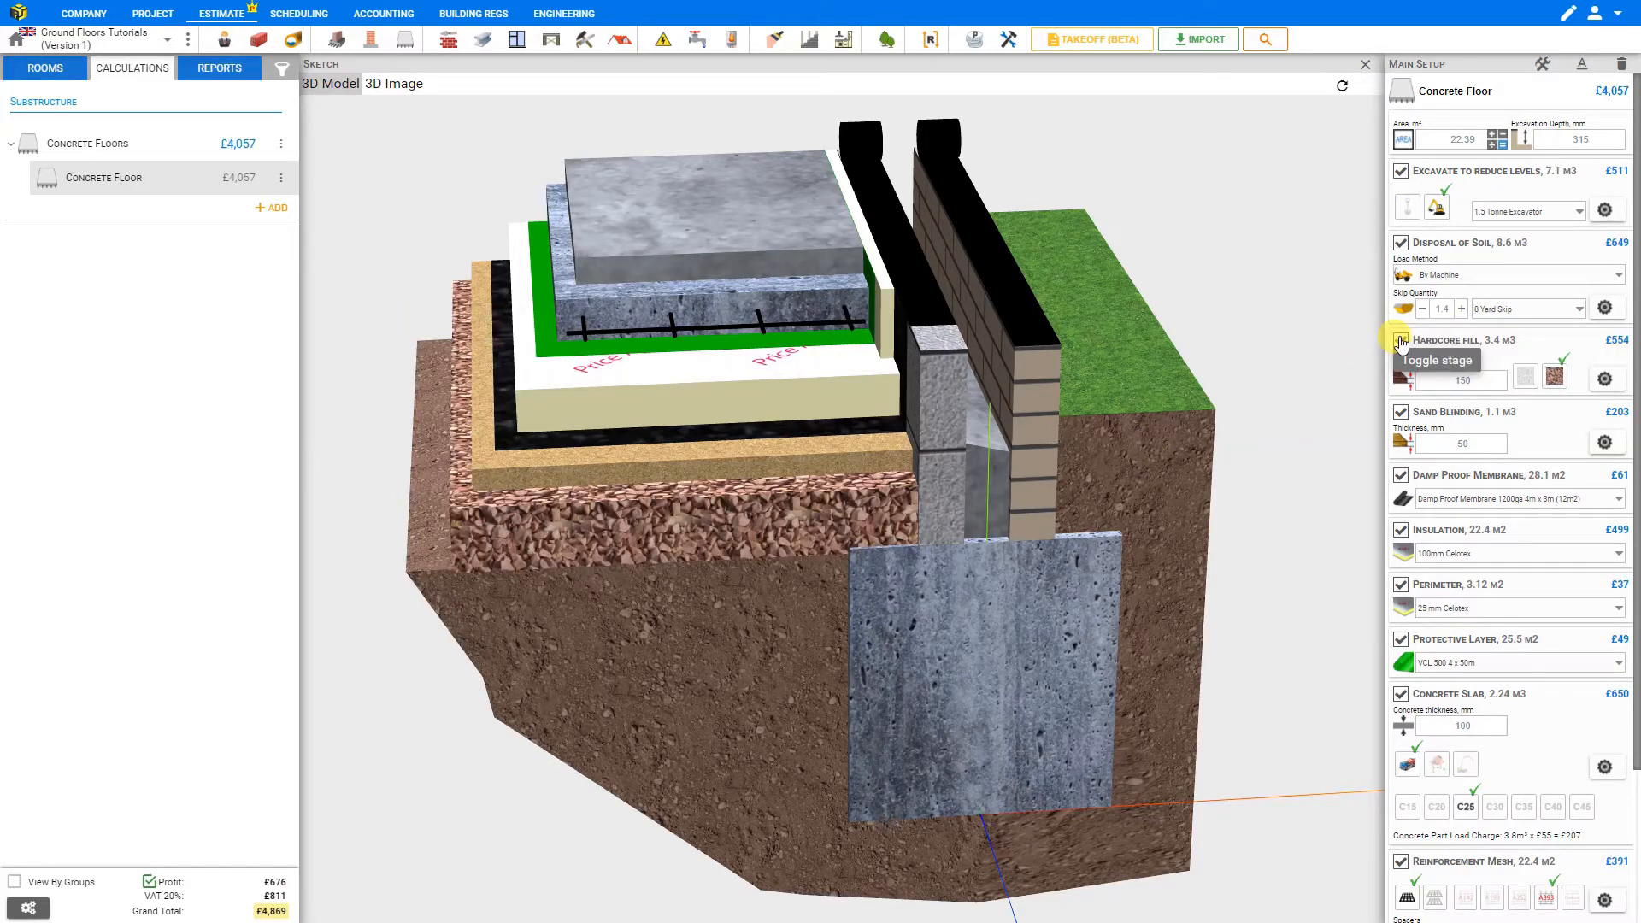
left_click(1481, 378)
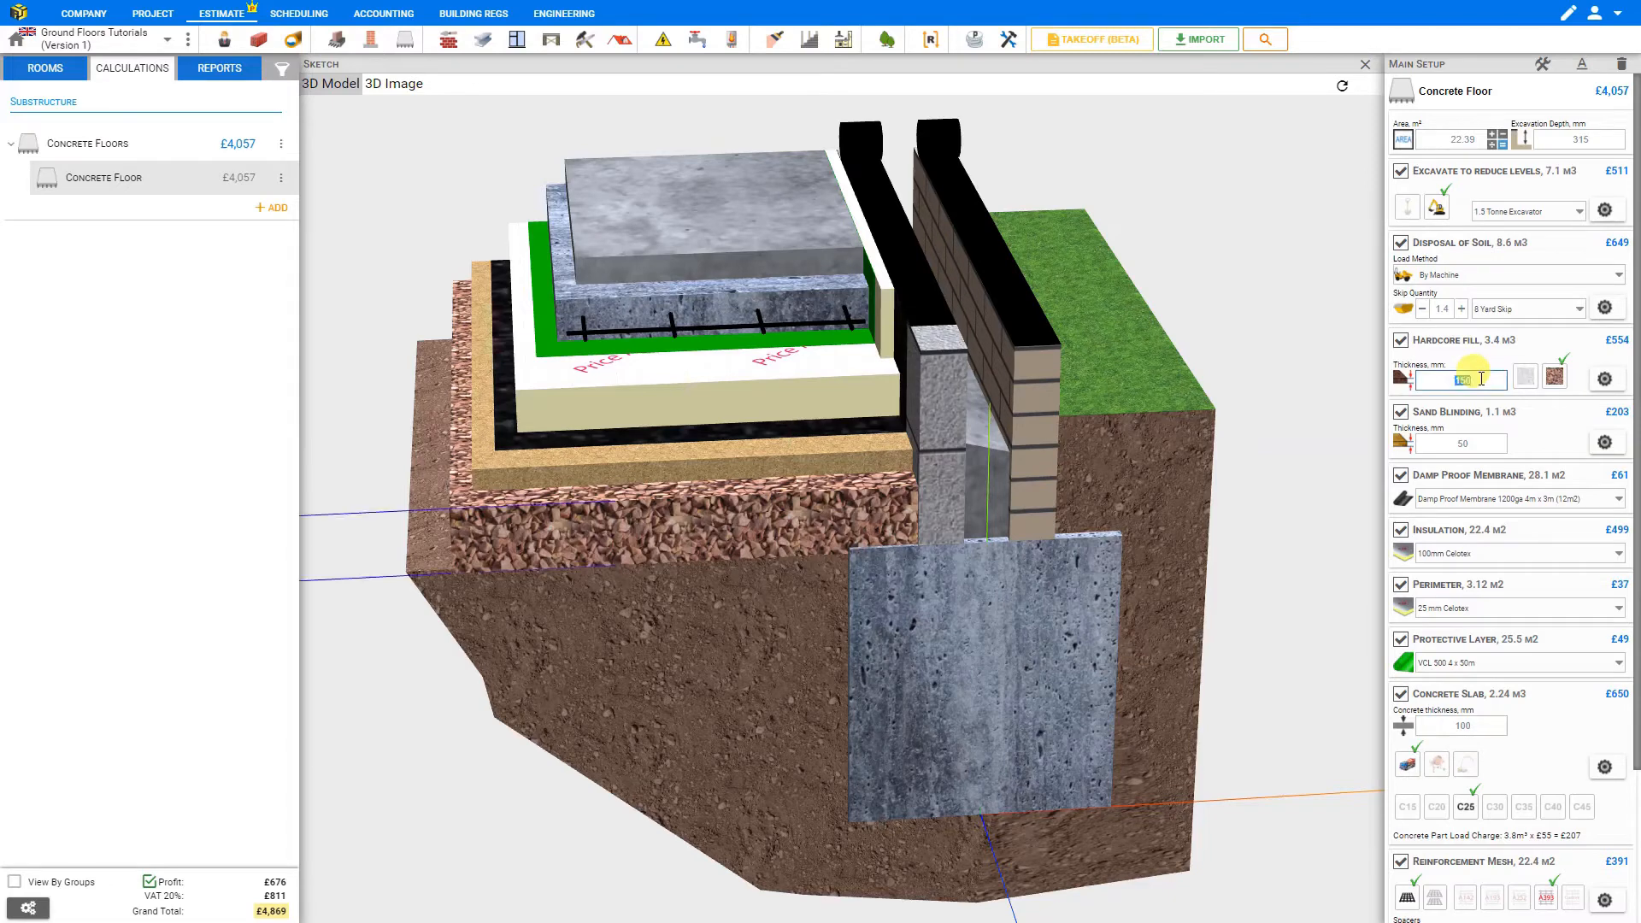
type("200")
key("Return")
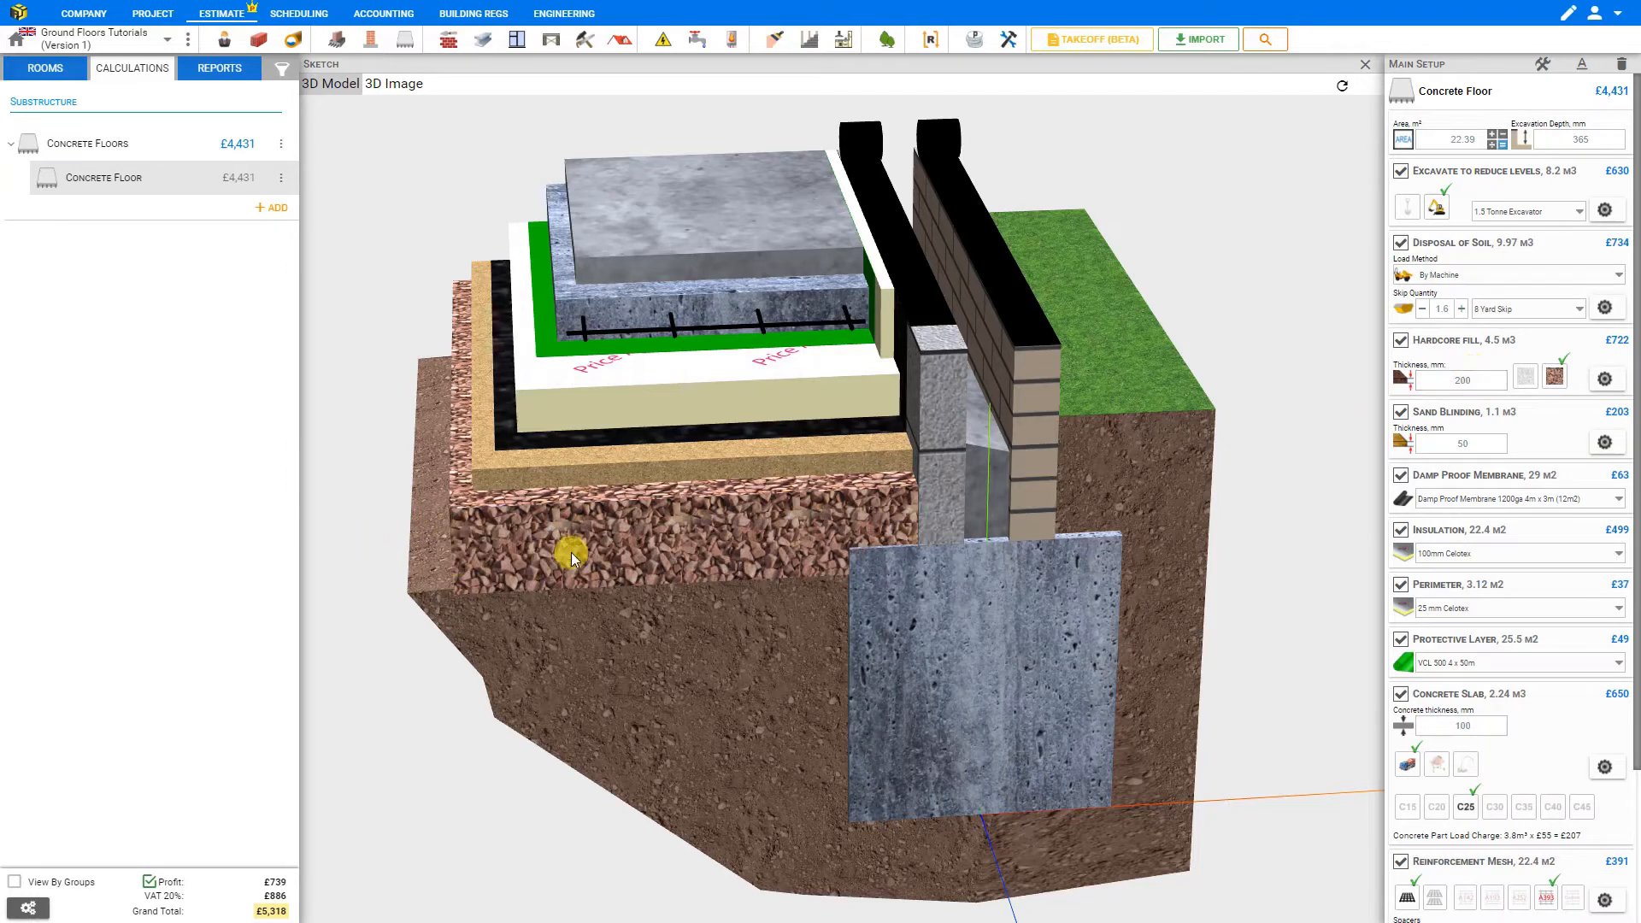
double_click(1486, 379)
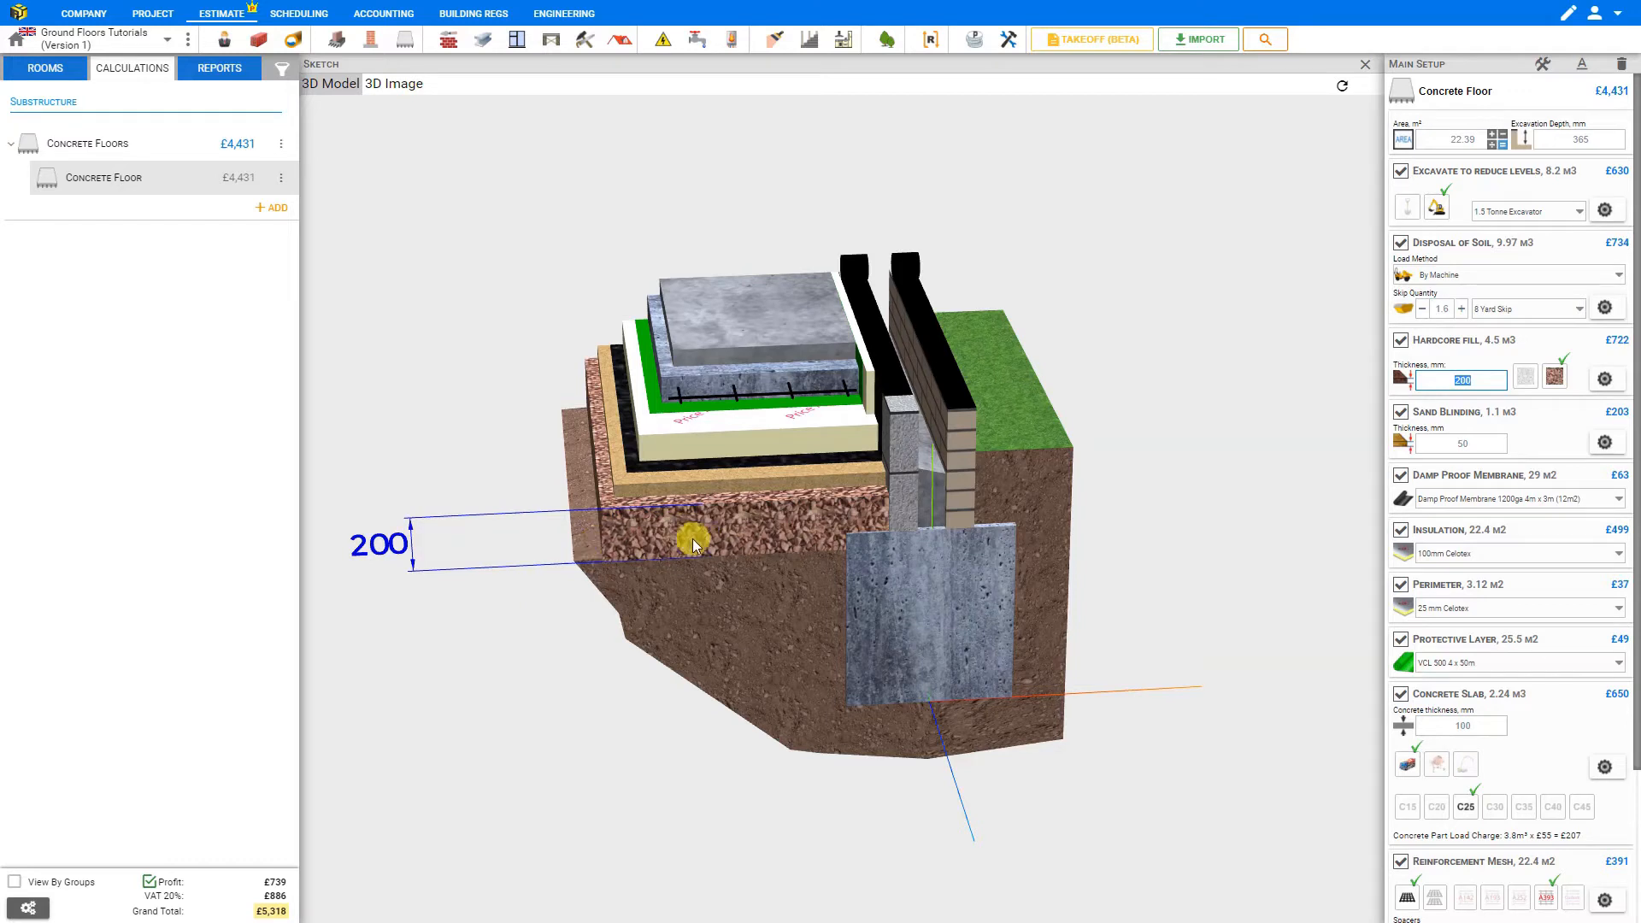
Compare the hardcore material choices and review the hardcore ratio setting without changing it.
left_click(1555, 376)
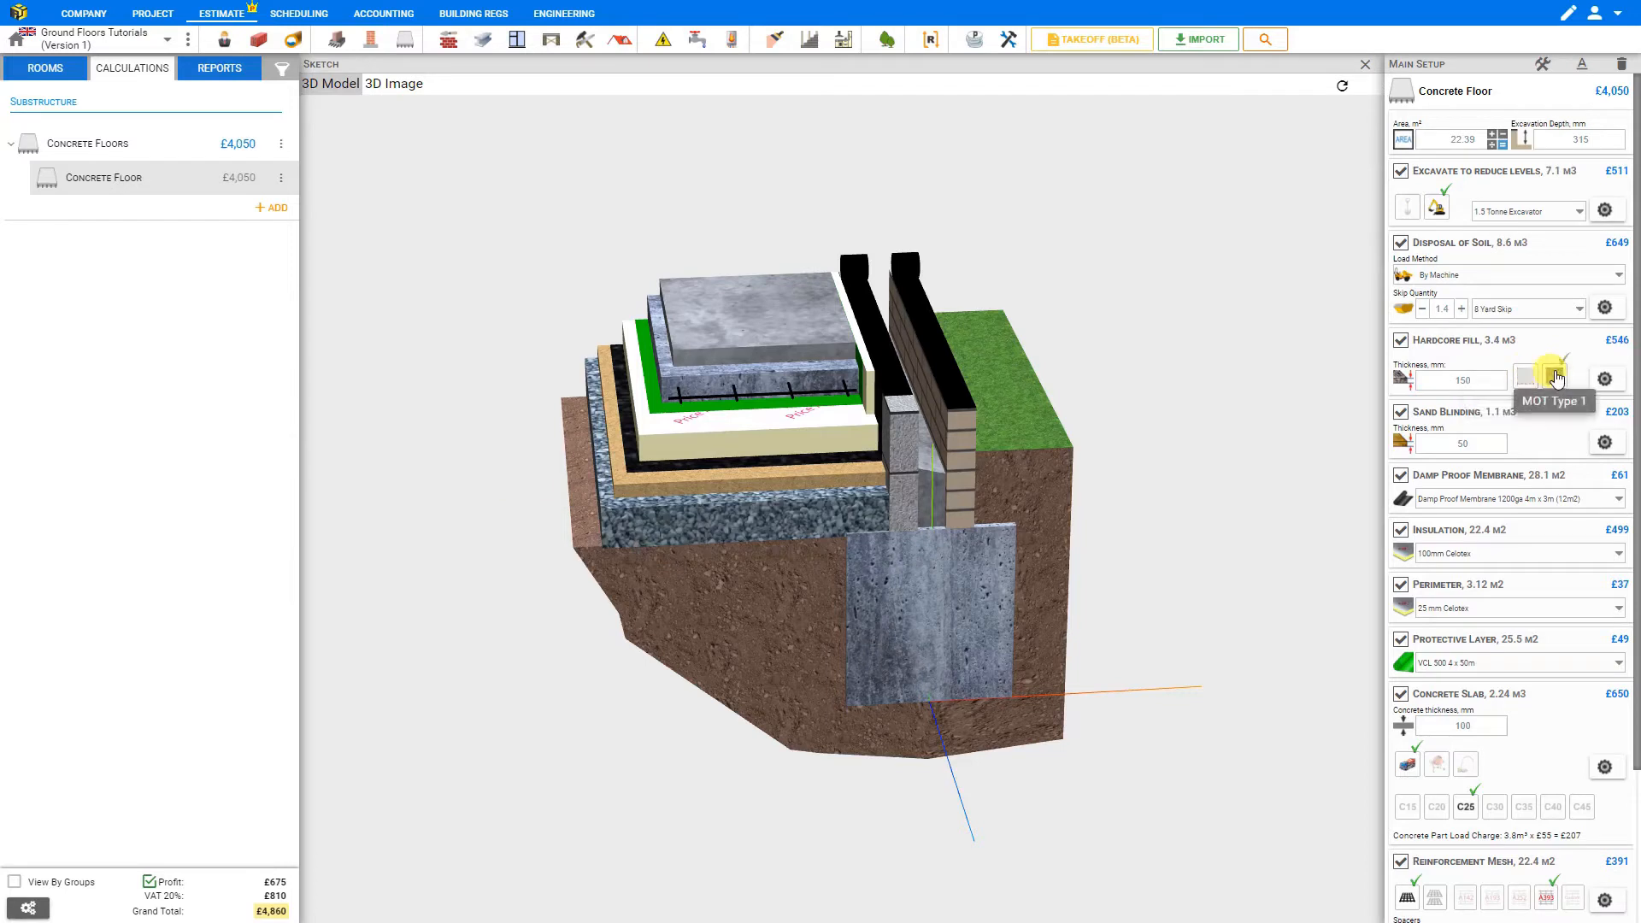
left_click(1605, 379)
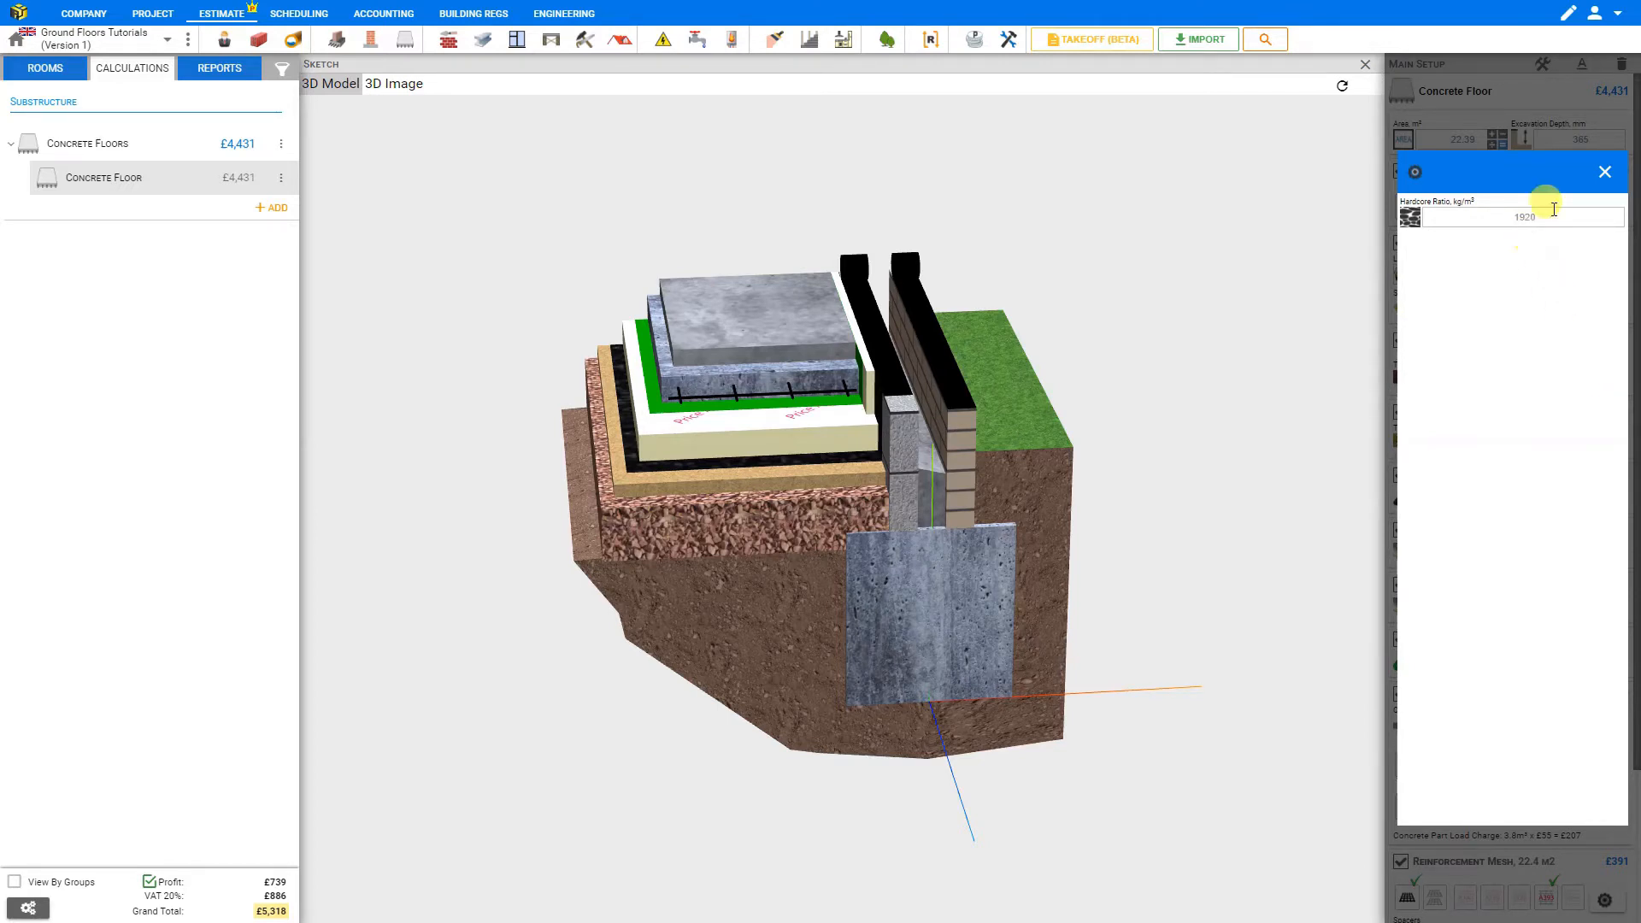
left_click(1605, 171)
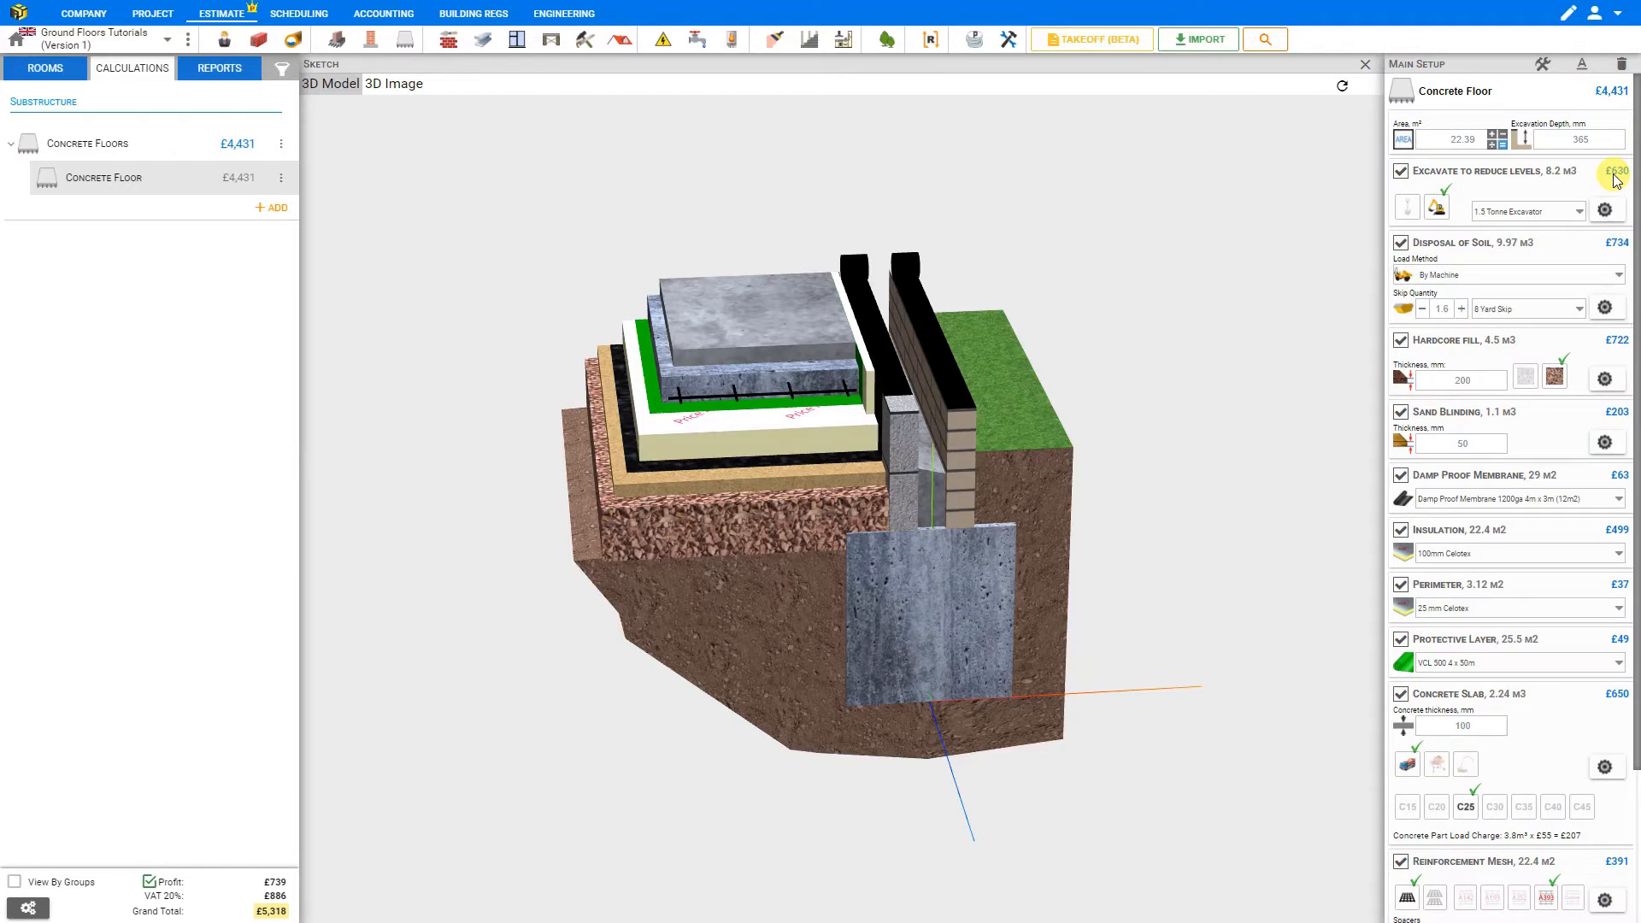
Review the sand blinding stage's thickness and its sand ratio setting.
left_click(1401, 415)
left_click(1479, 438)
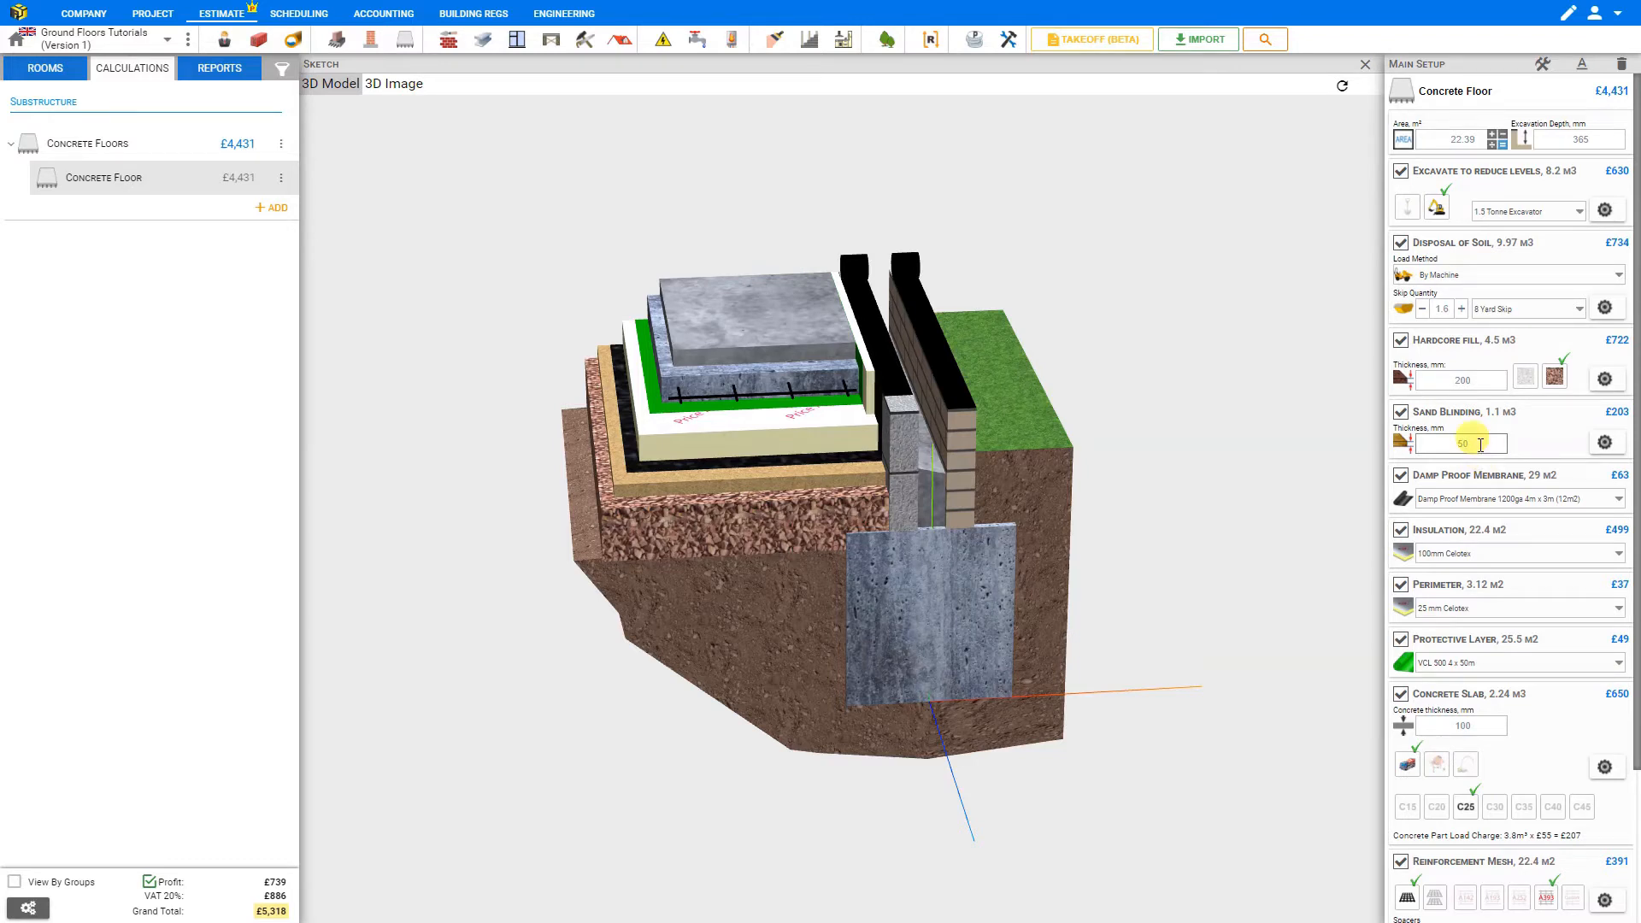
left_click(1605, 442)
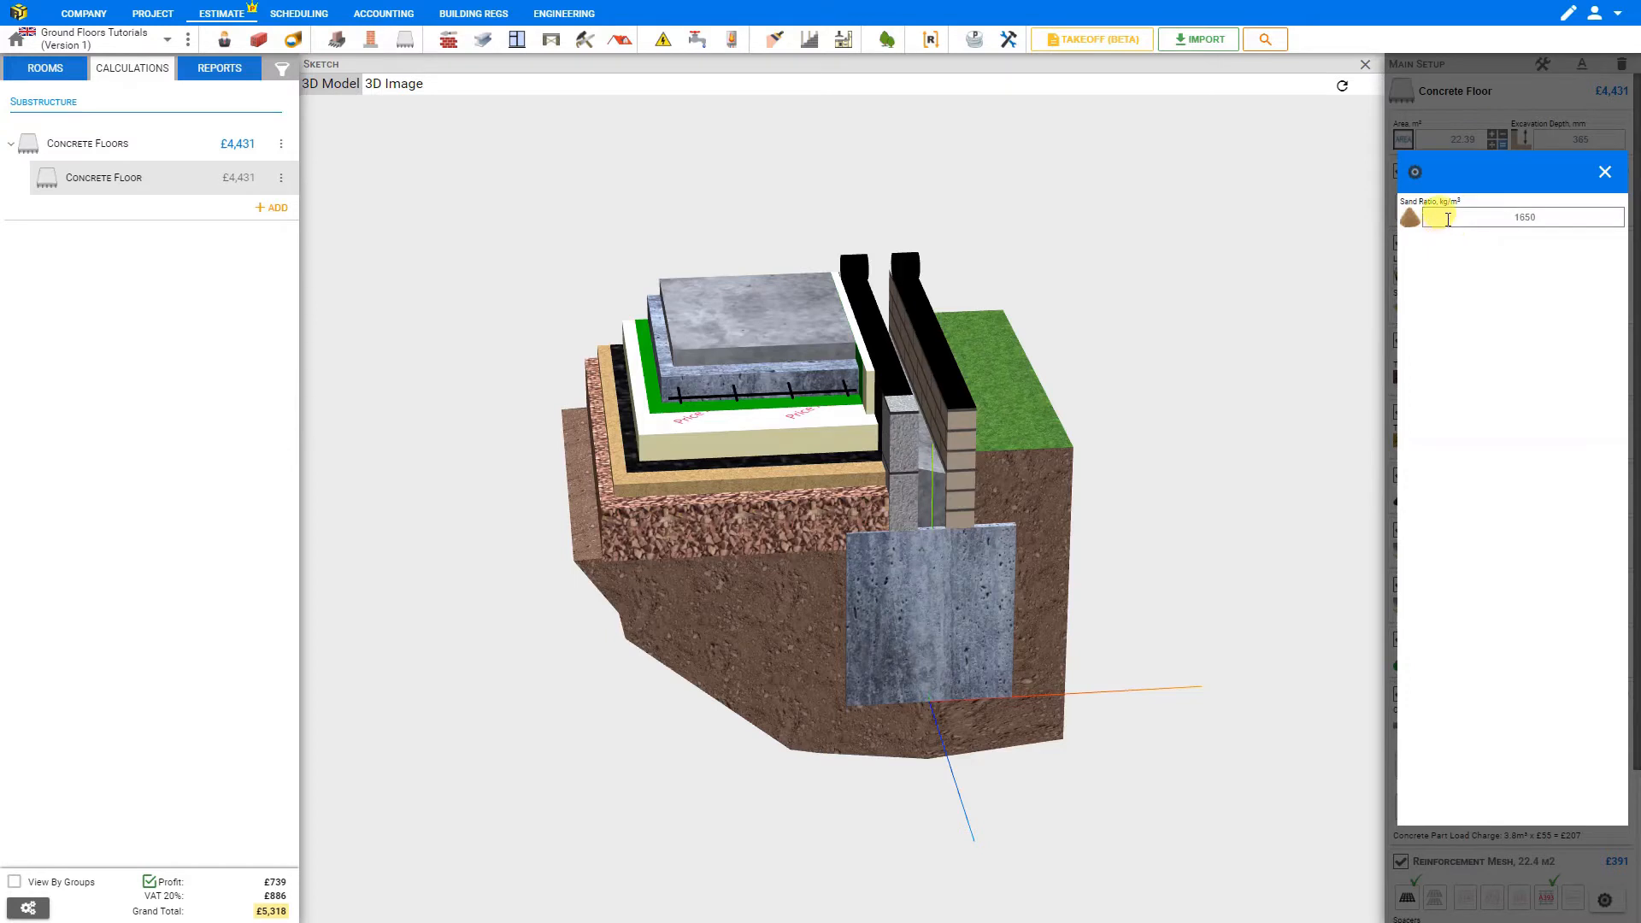
left_click(1604, 172)
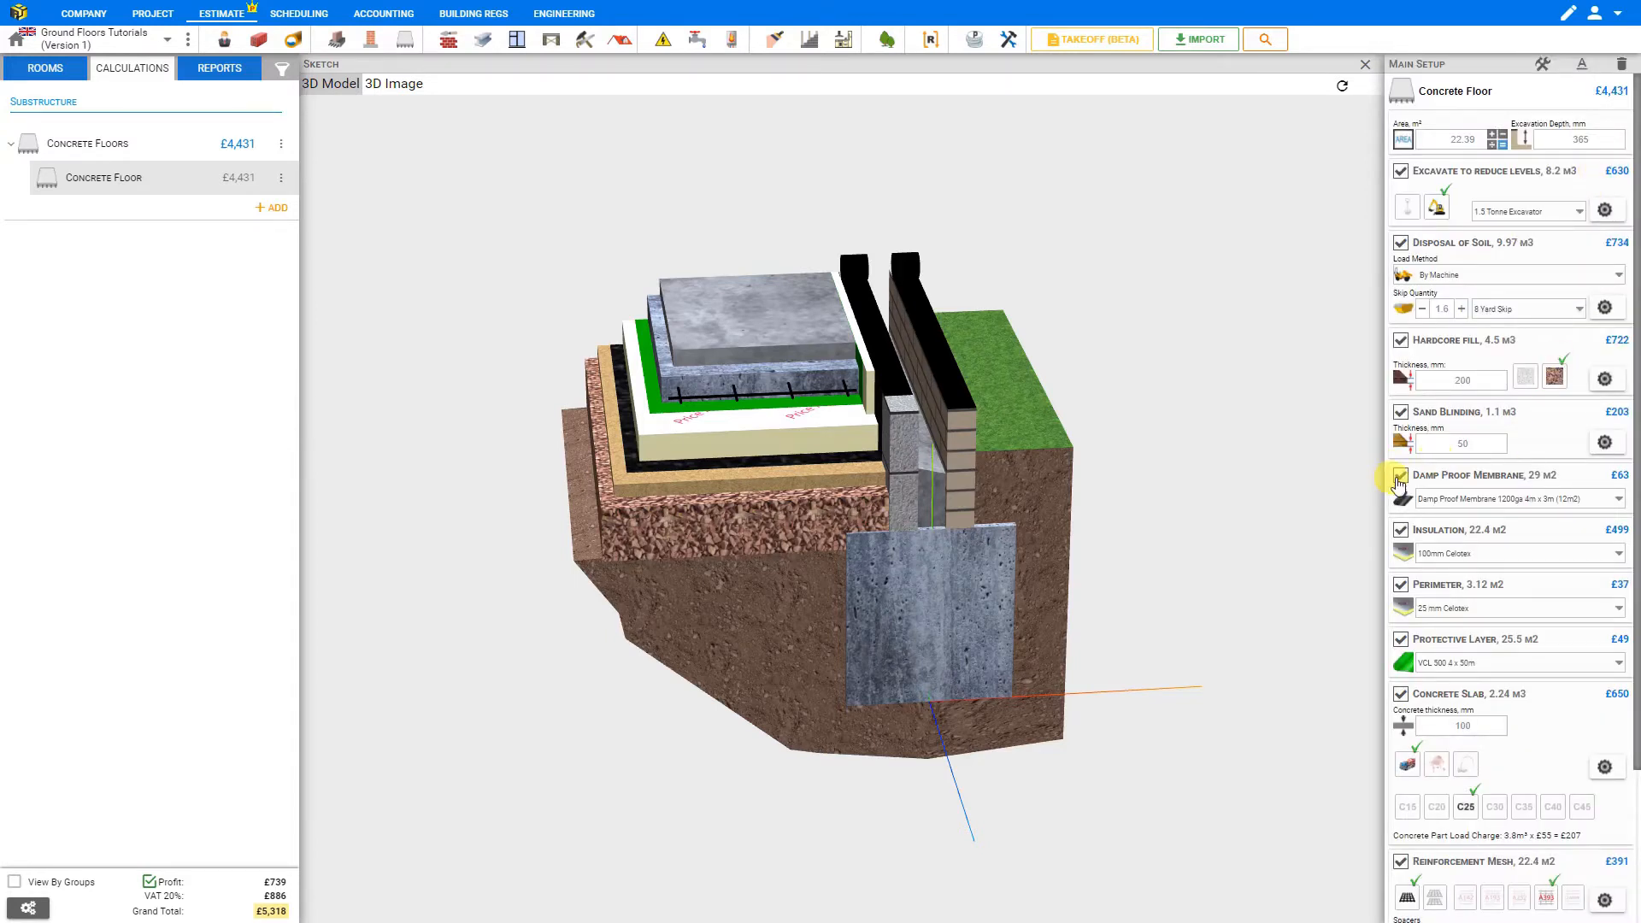
Review the damp proof membrane's material pack and blank new-material form, and compare the floor with that stage off and on.
left_click(1443, 502)
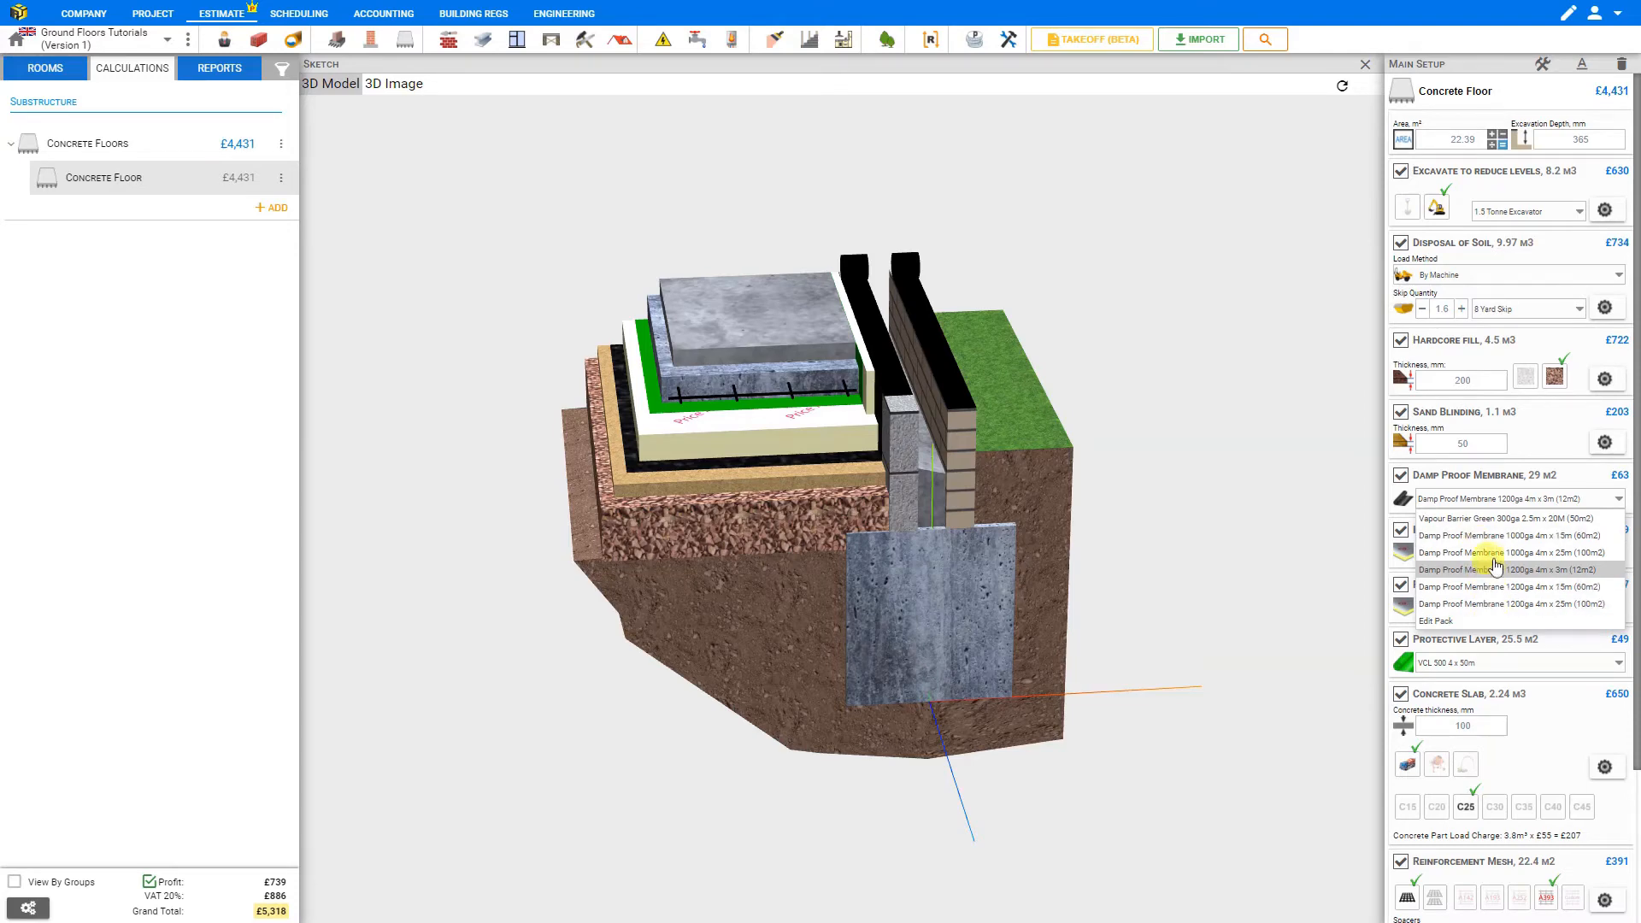
left_click(1440, 623)
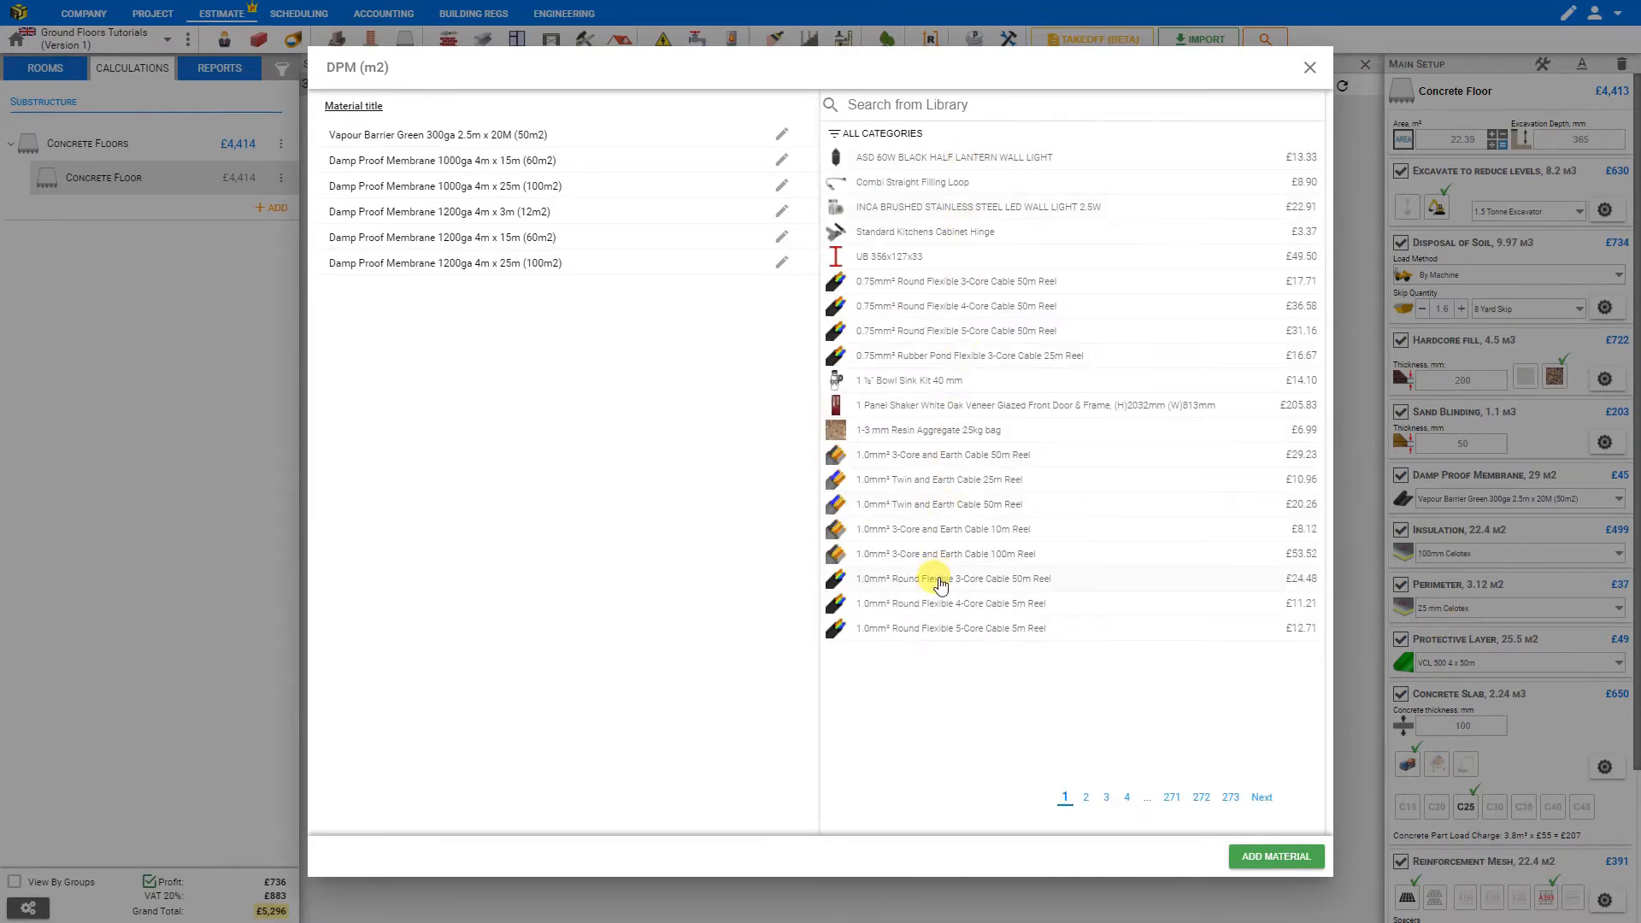
left_click(1270, 858)
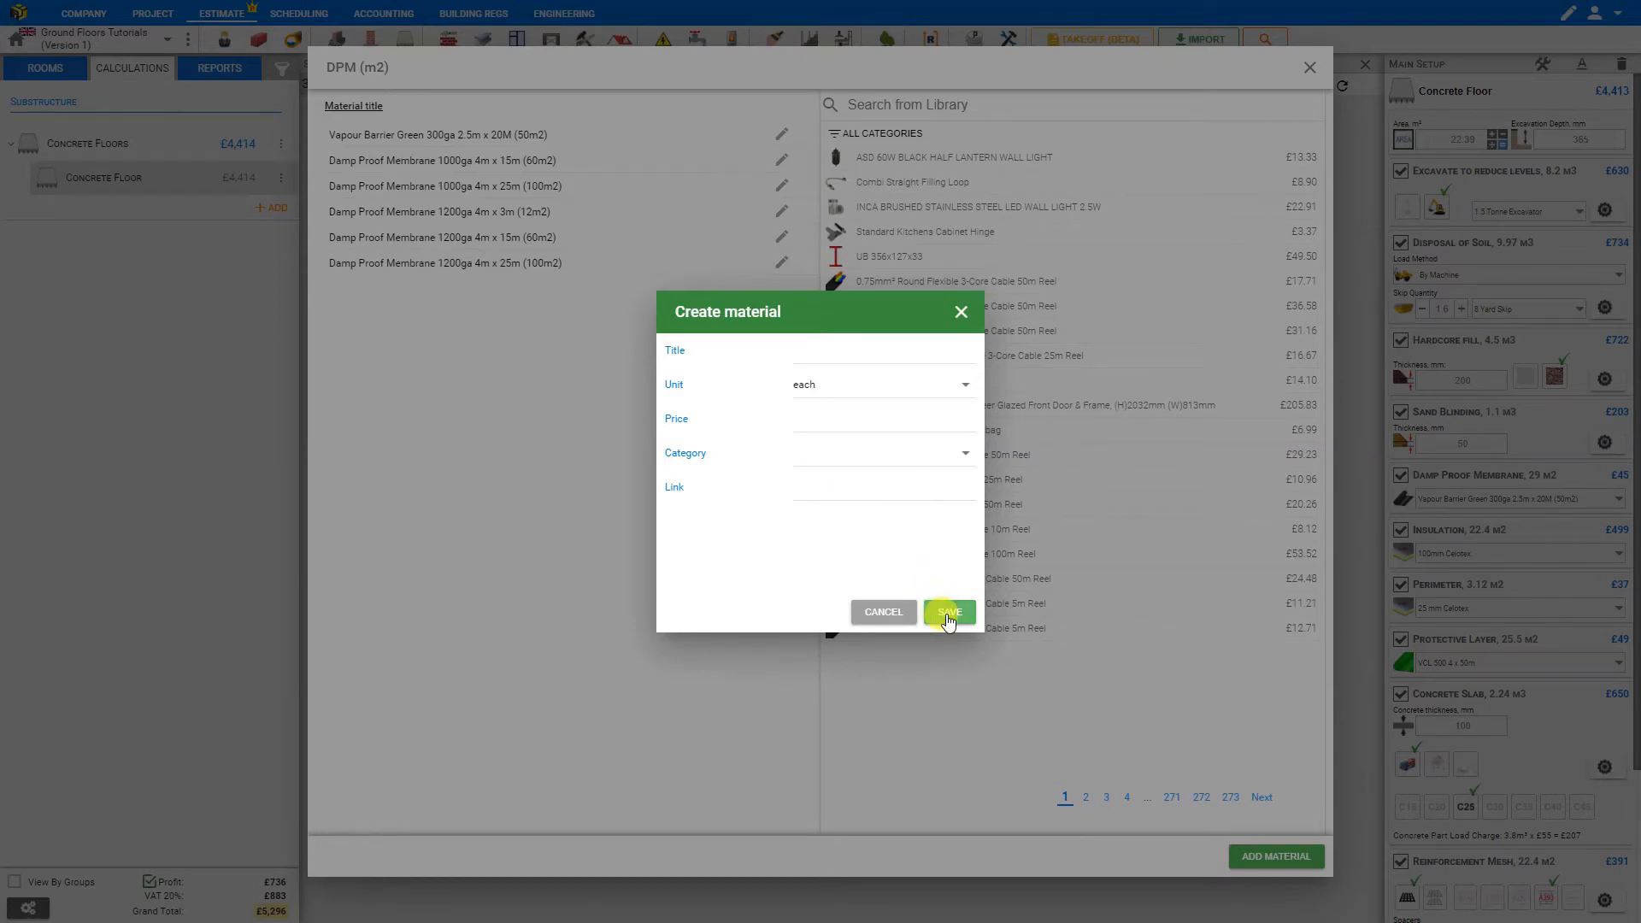
left_click(880, 612)
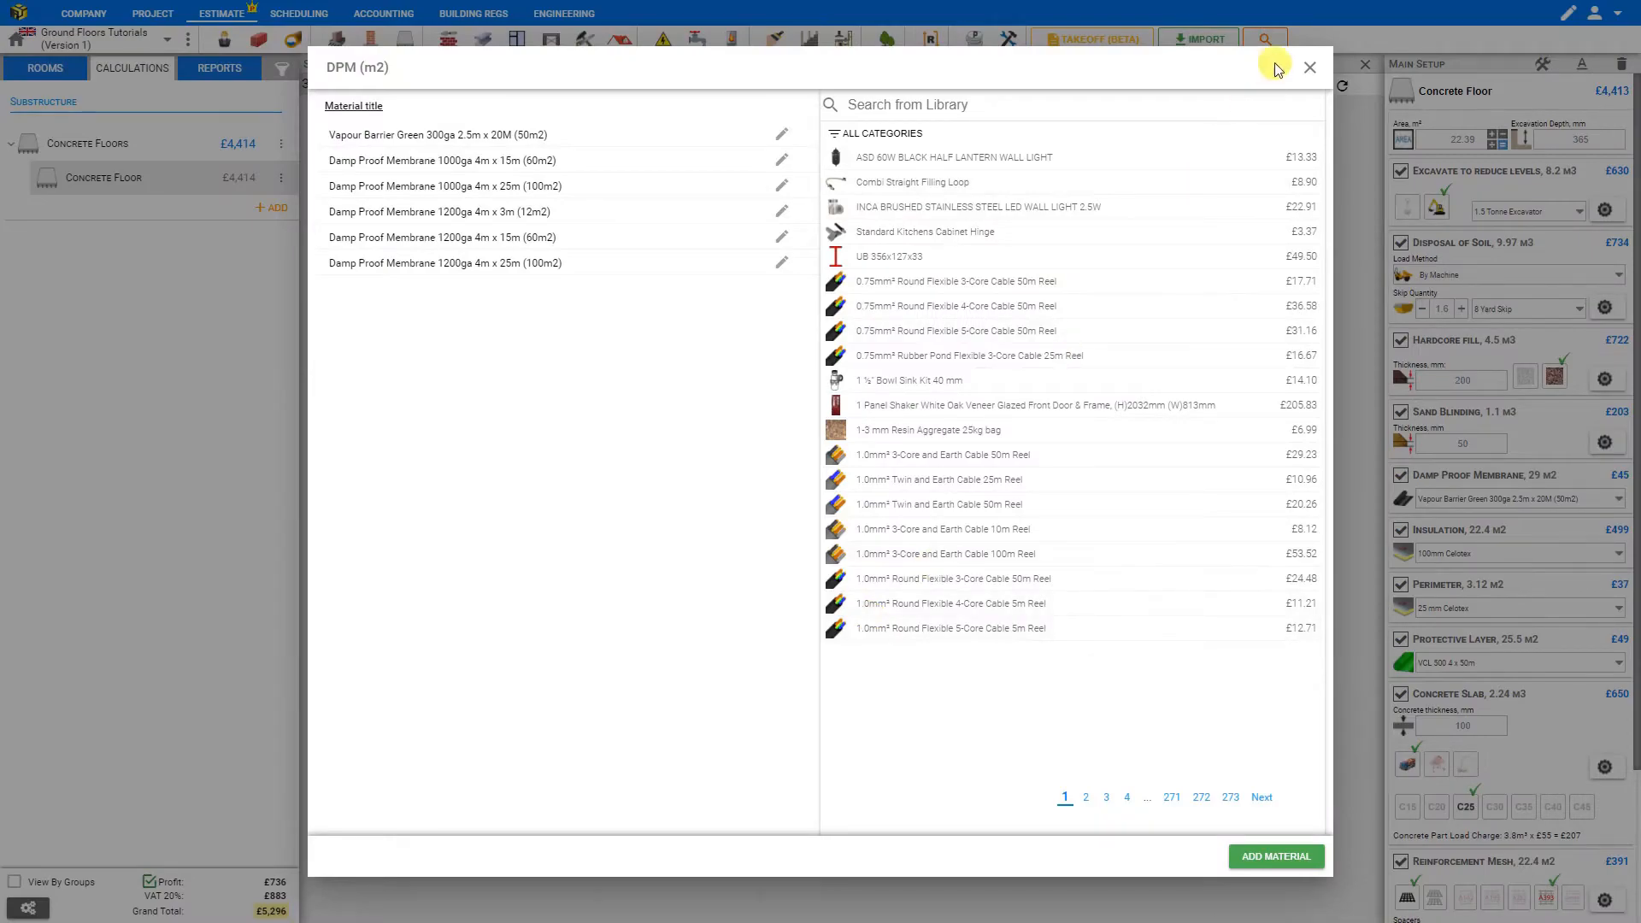
left_click(1308, 67)
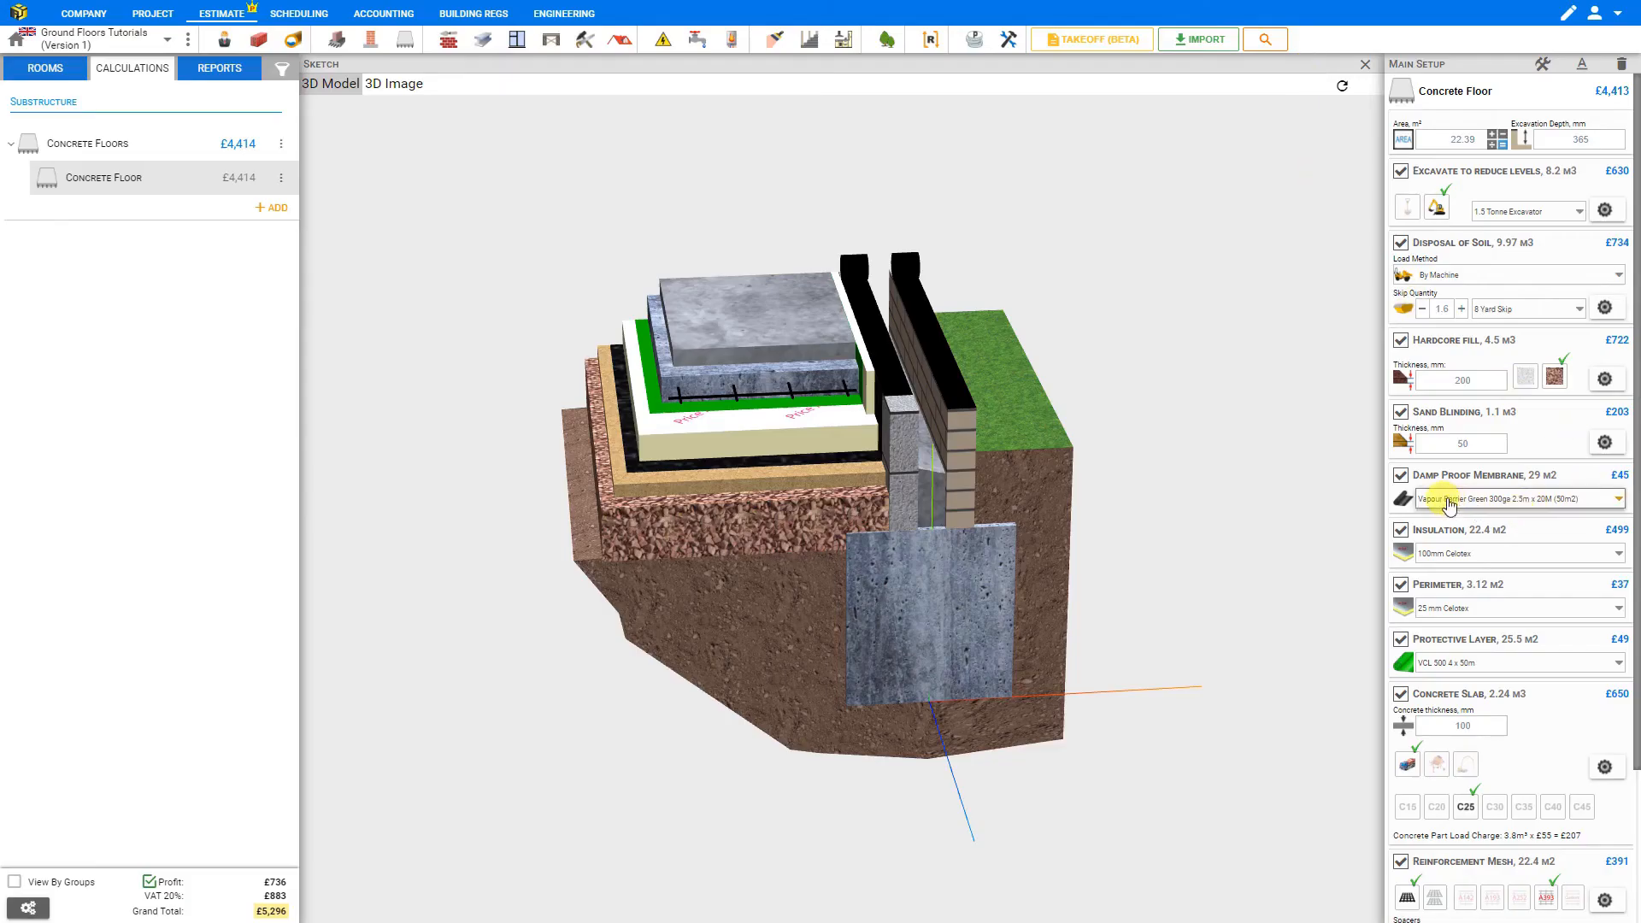
left_click(1400, 477)
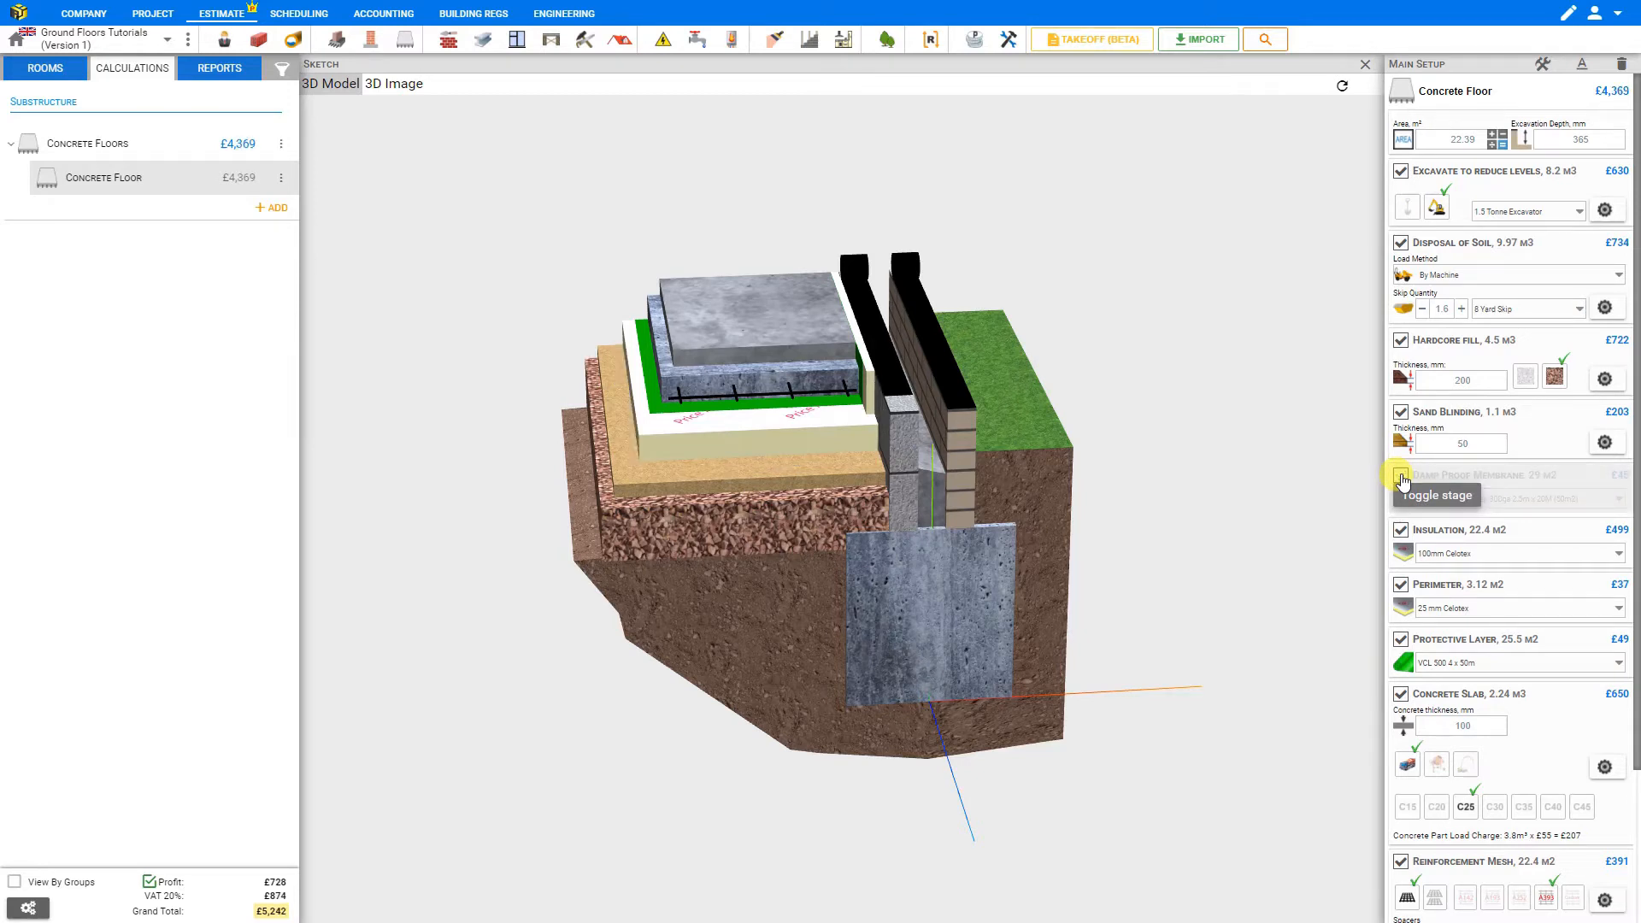
left_click(1401, 477)
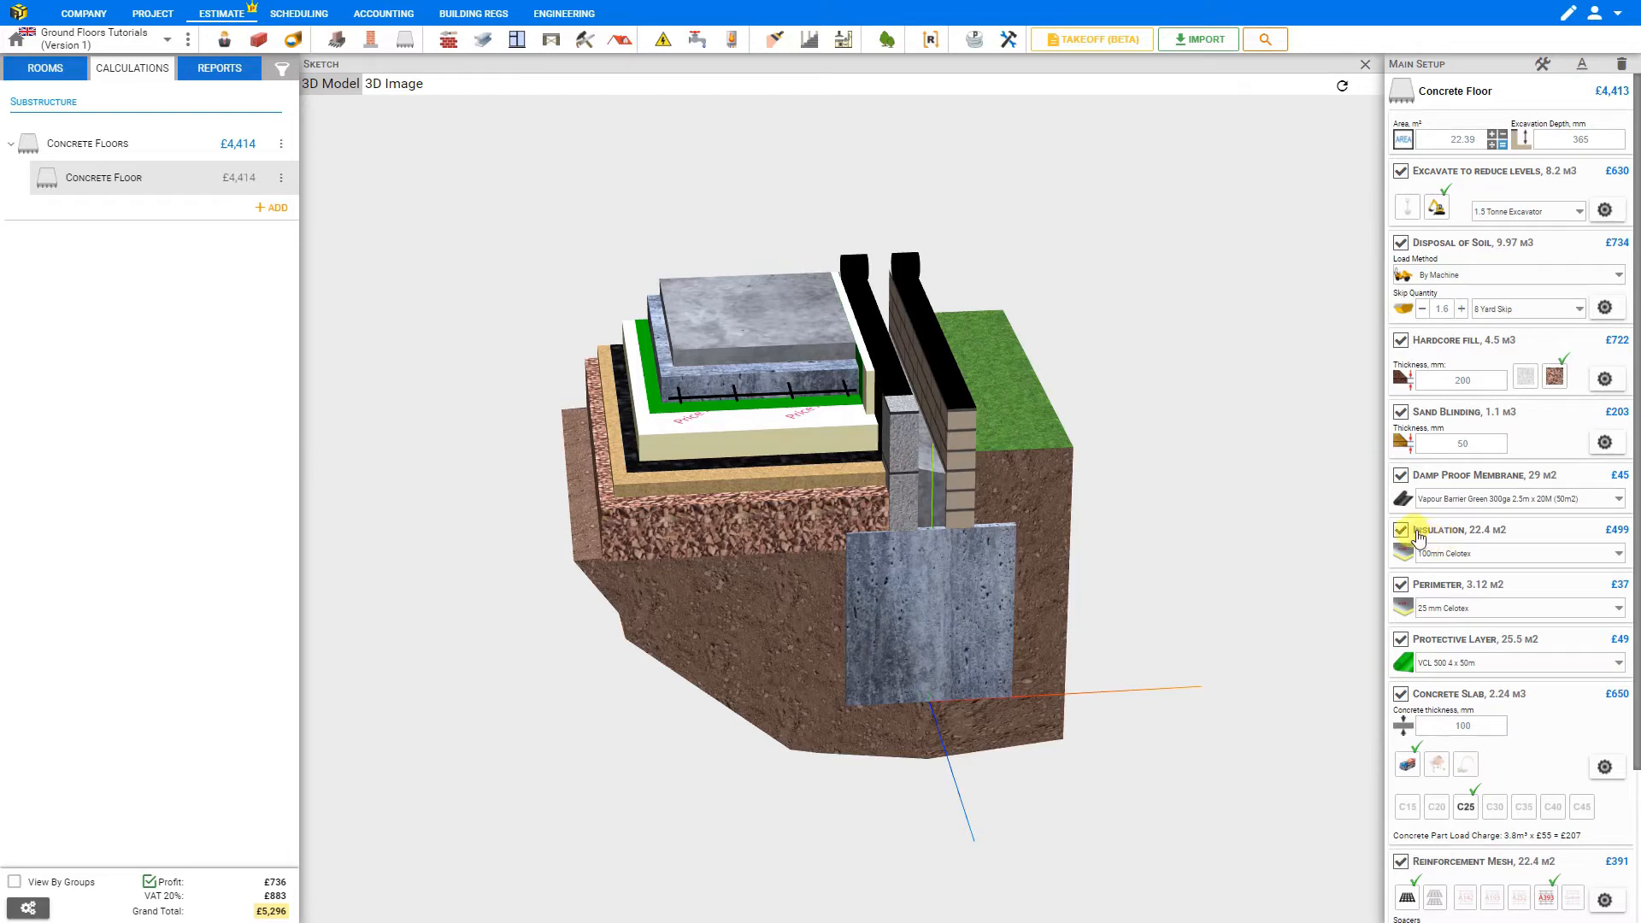
Try 75 mm Celotex for the floor insulation and return it to 100mm Celotex.
left_click(1509, 564)
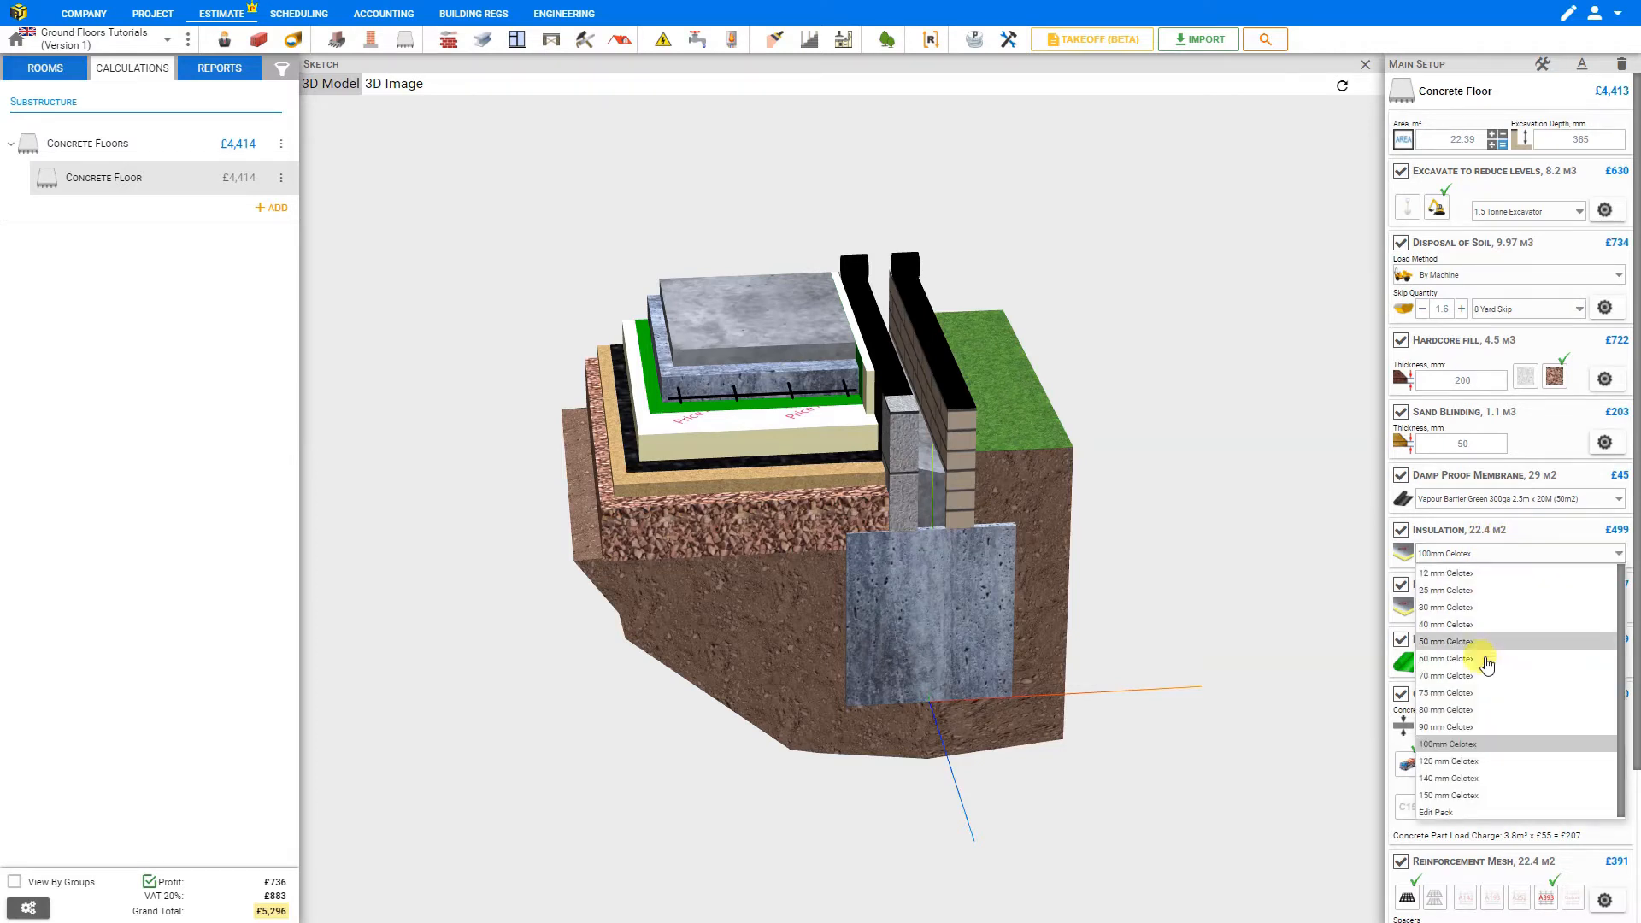
left_click(1469, 694)
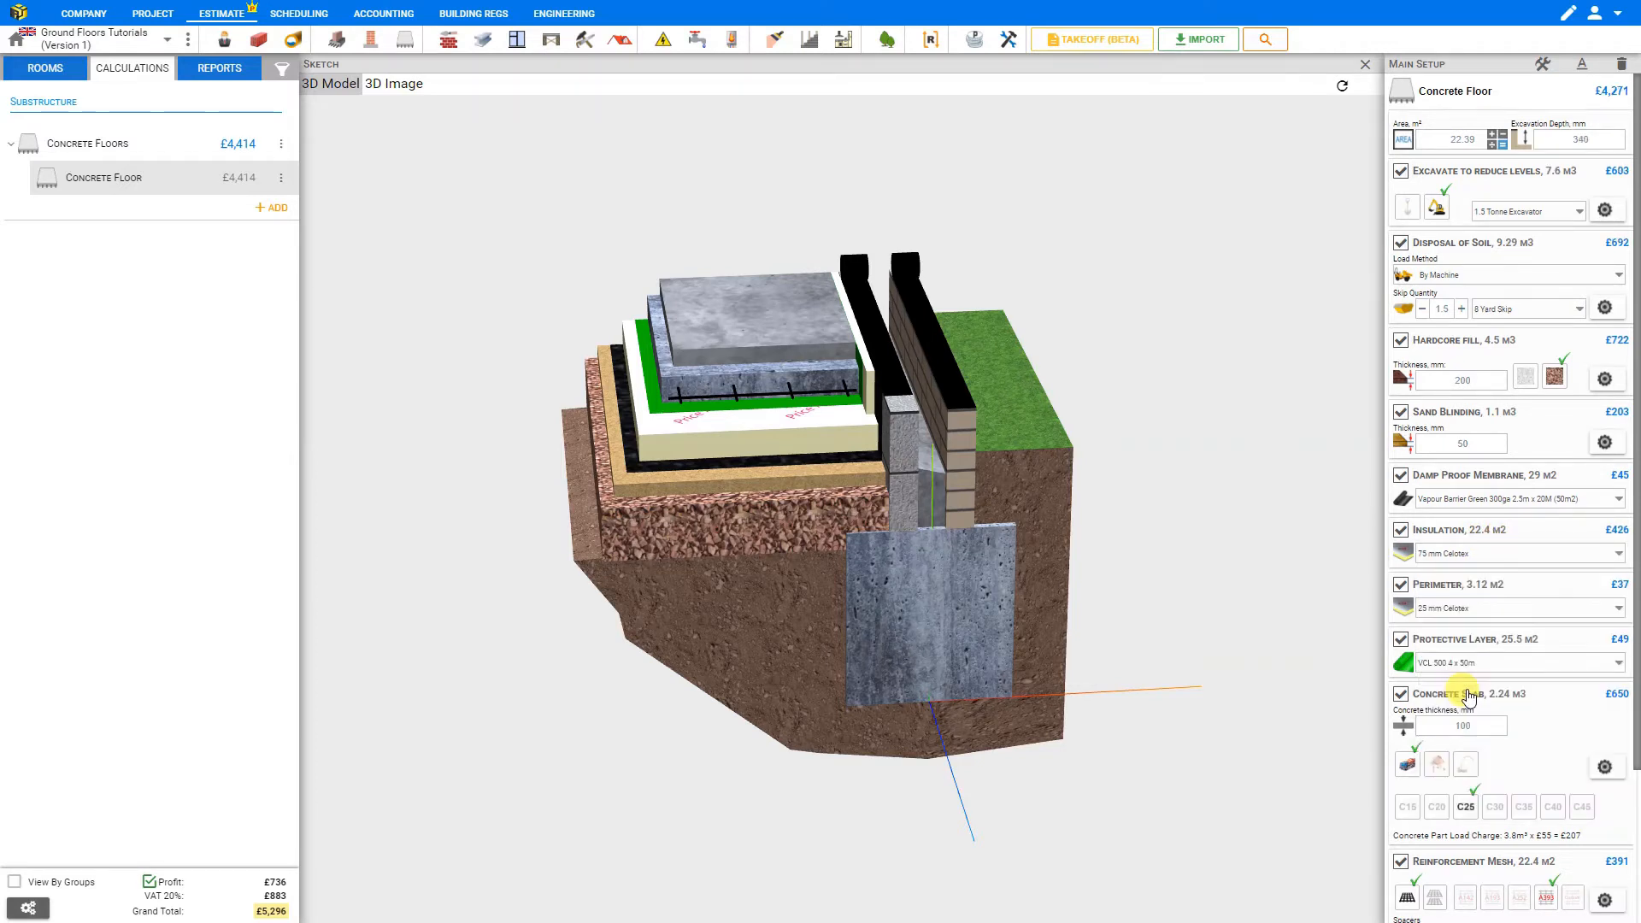
left_click(1469, 554)
left_click(1456, 744)
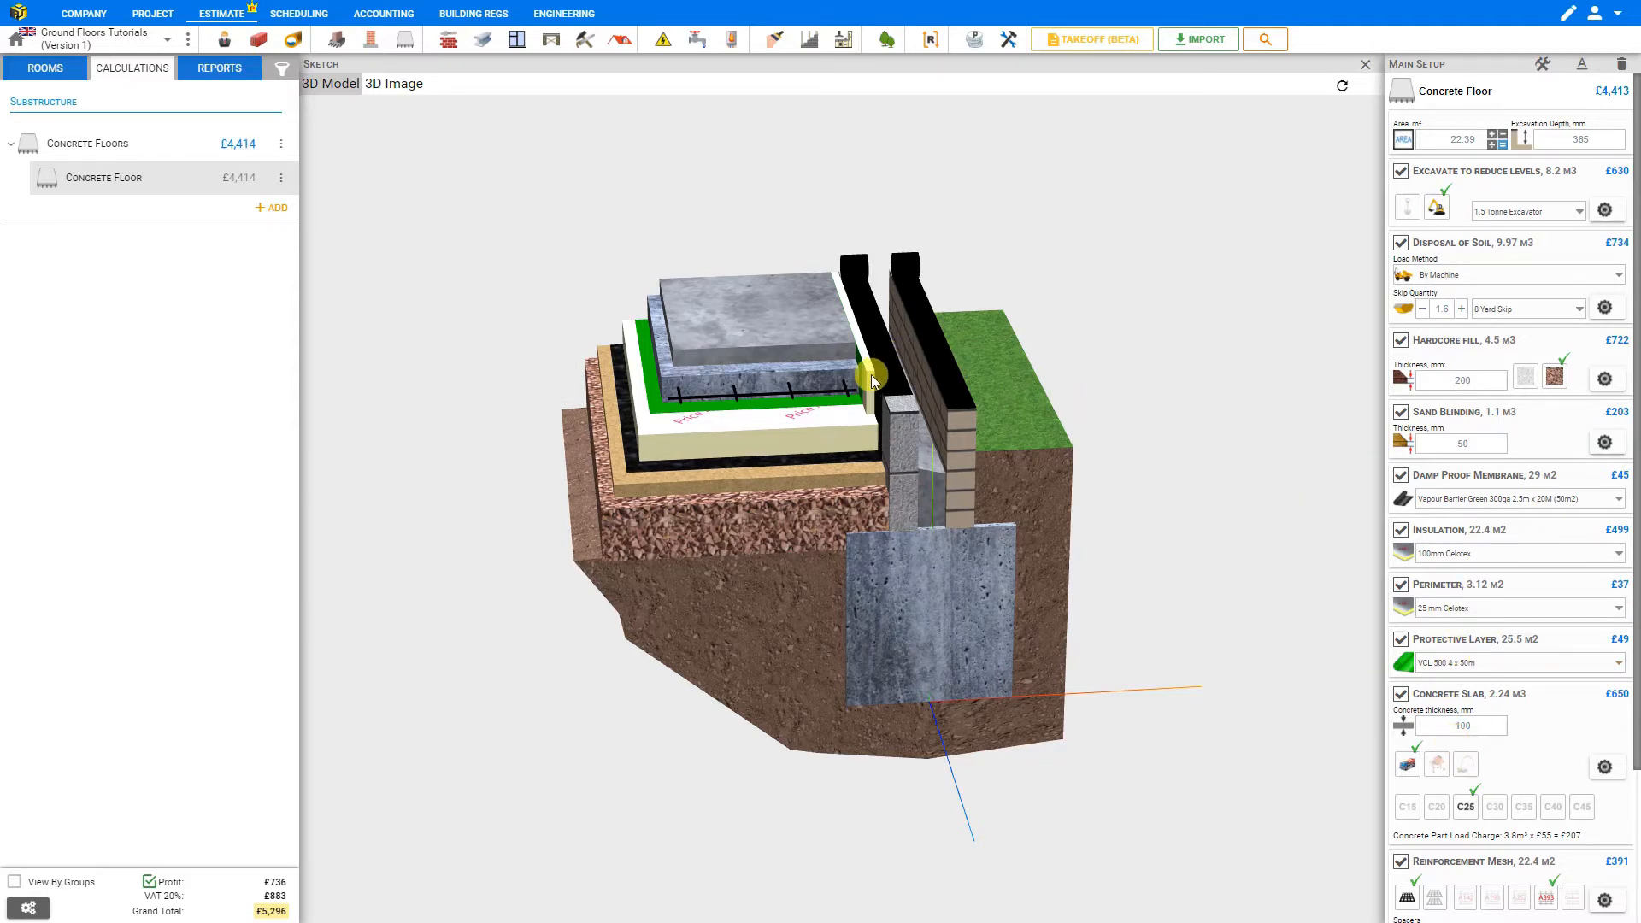
Locate the perimeter insulation in the 3D model, set it to 30 mm Celotex, and test the stage off and on.
scroll(873, 380, "up", 3)
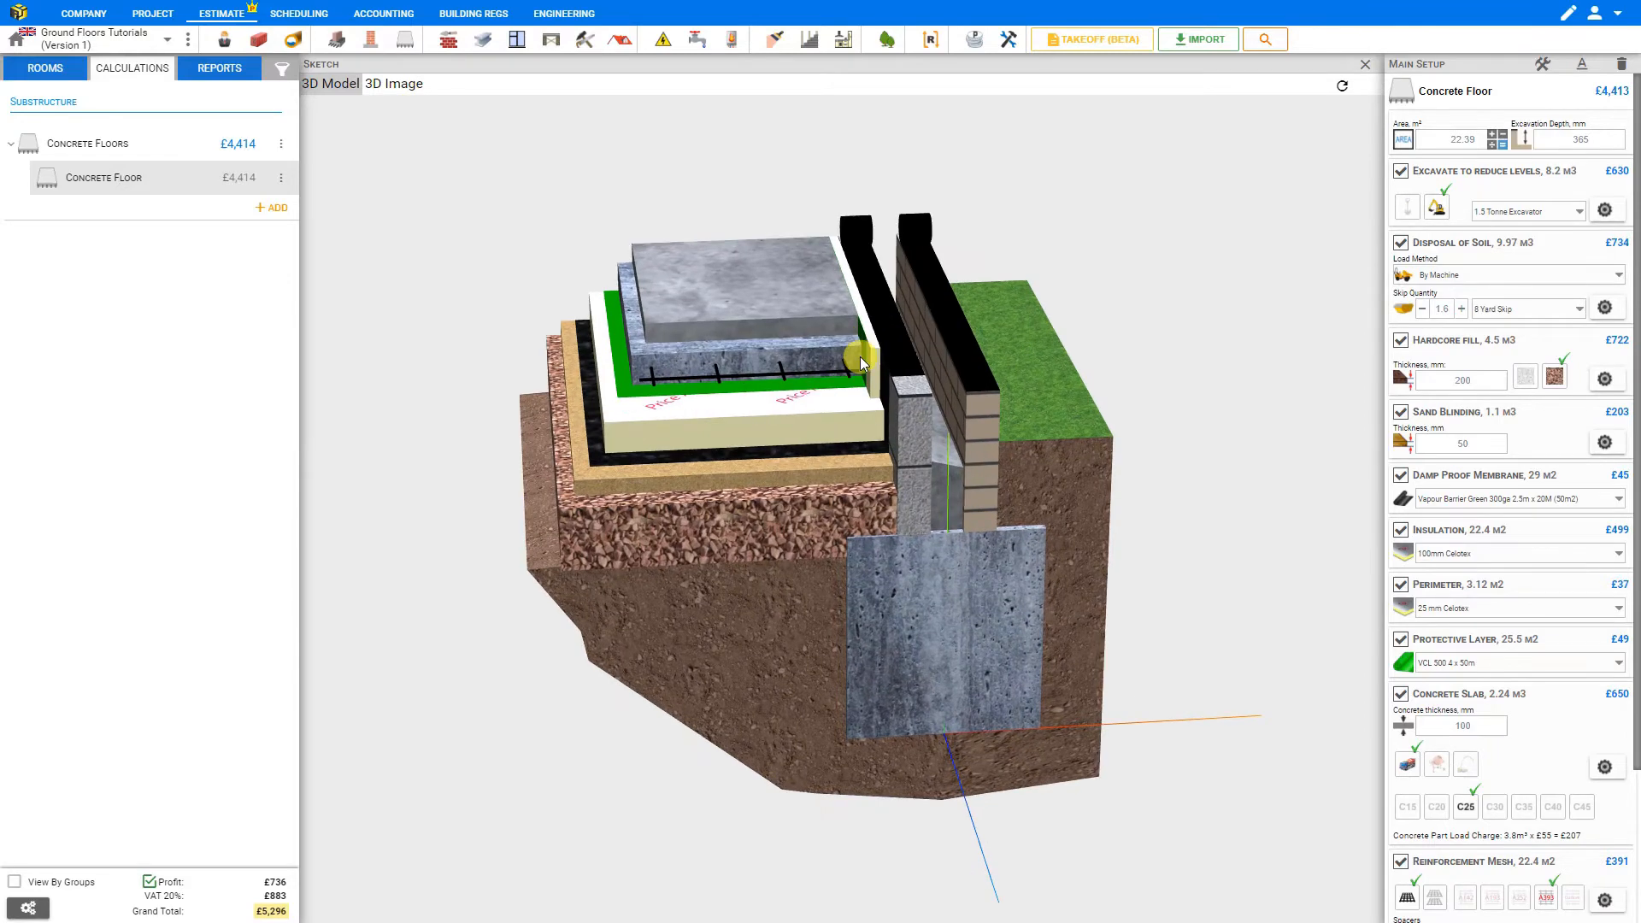
scroll(860, 356, "up", 2)
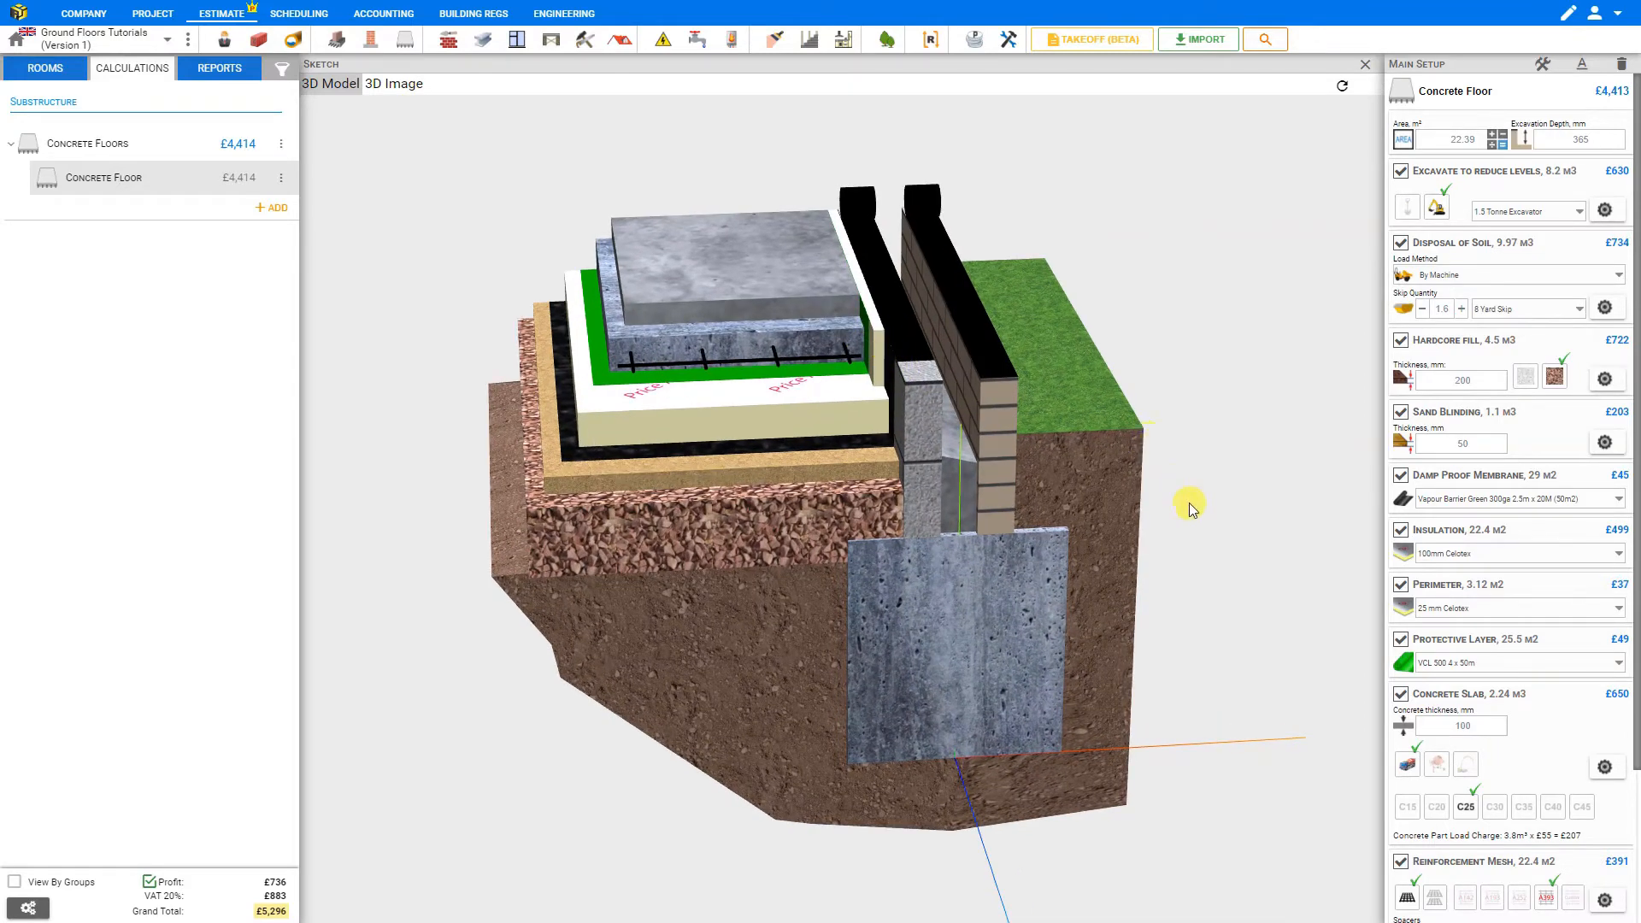
left_click_drag(1191, 495, 1248, 489)
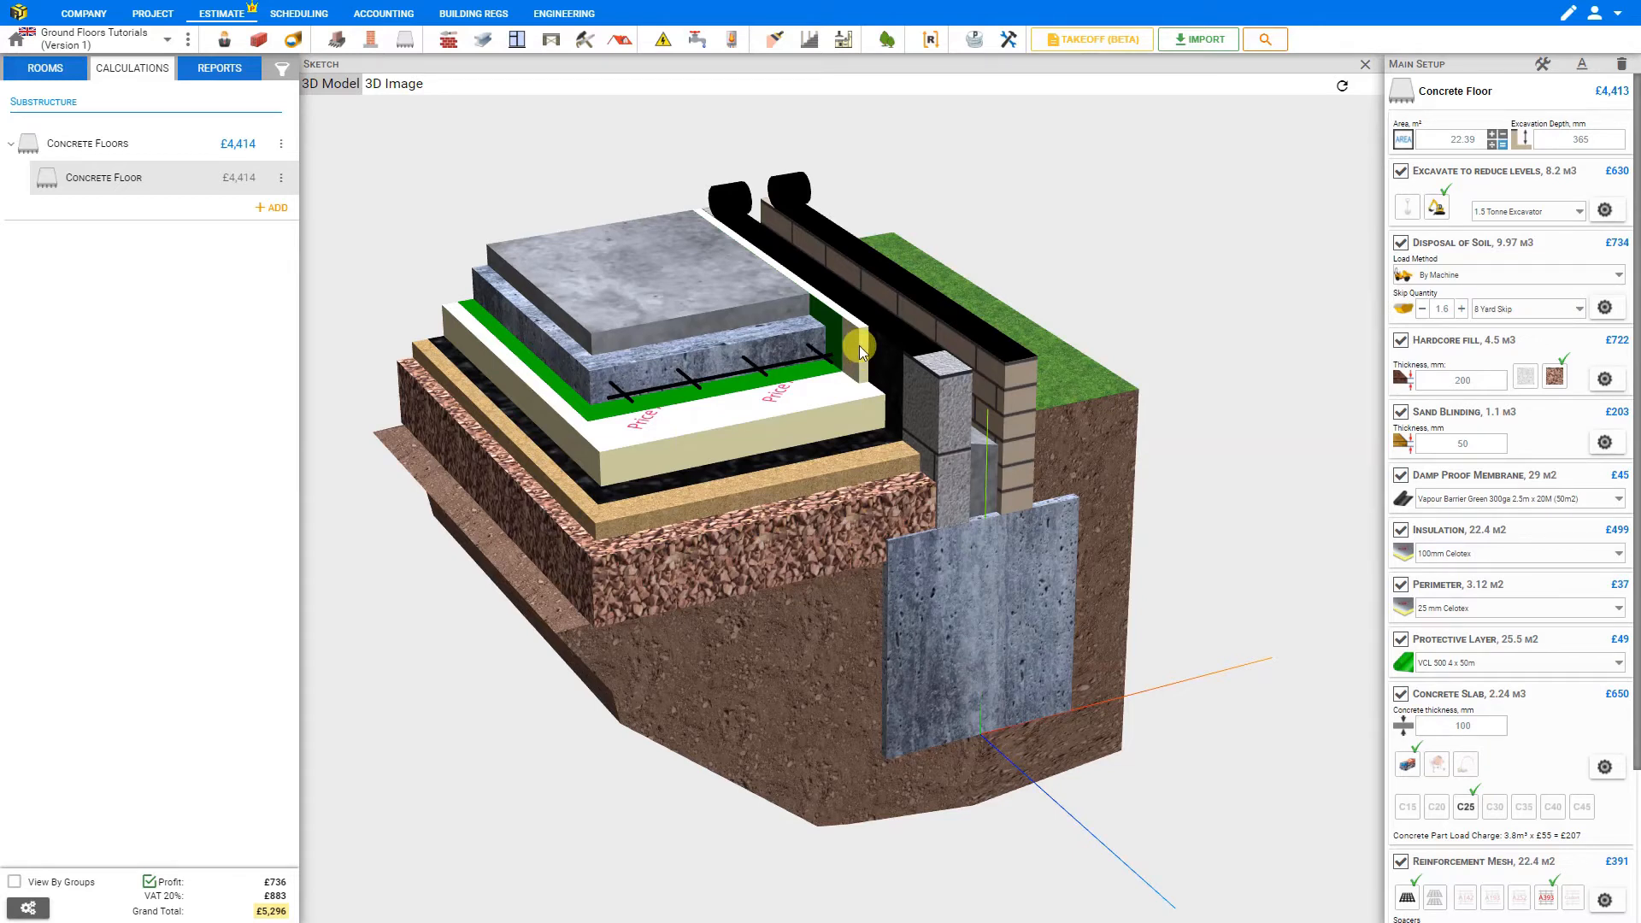
left_click(1497, 612)
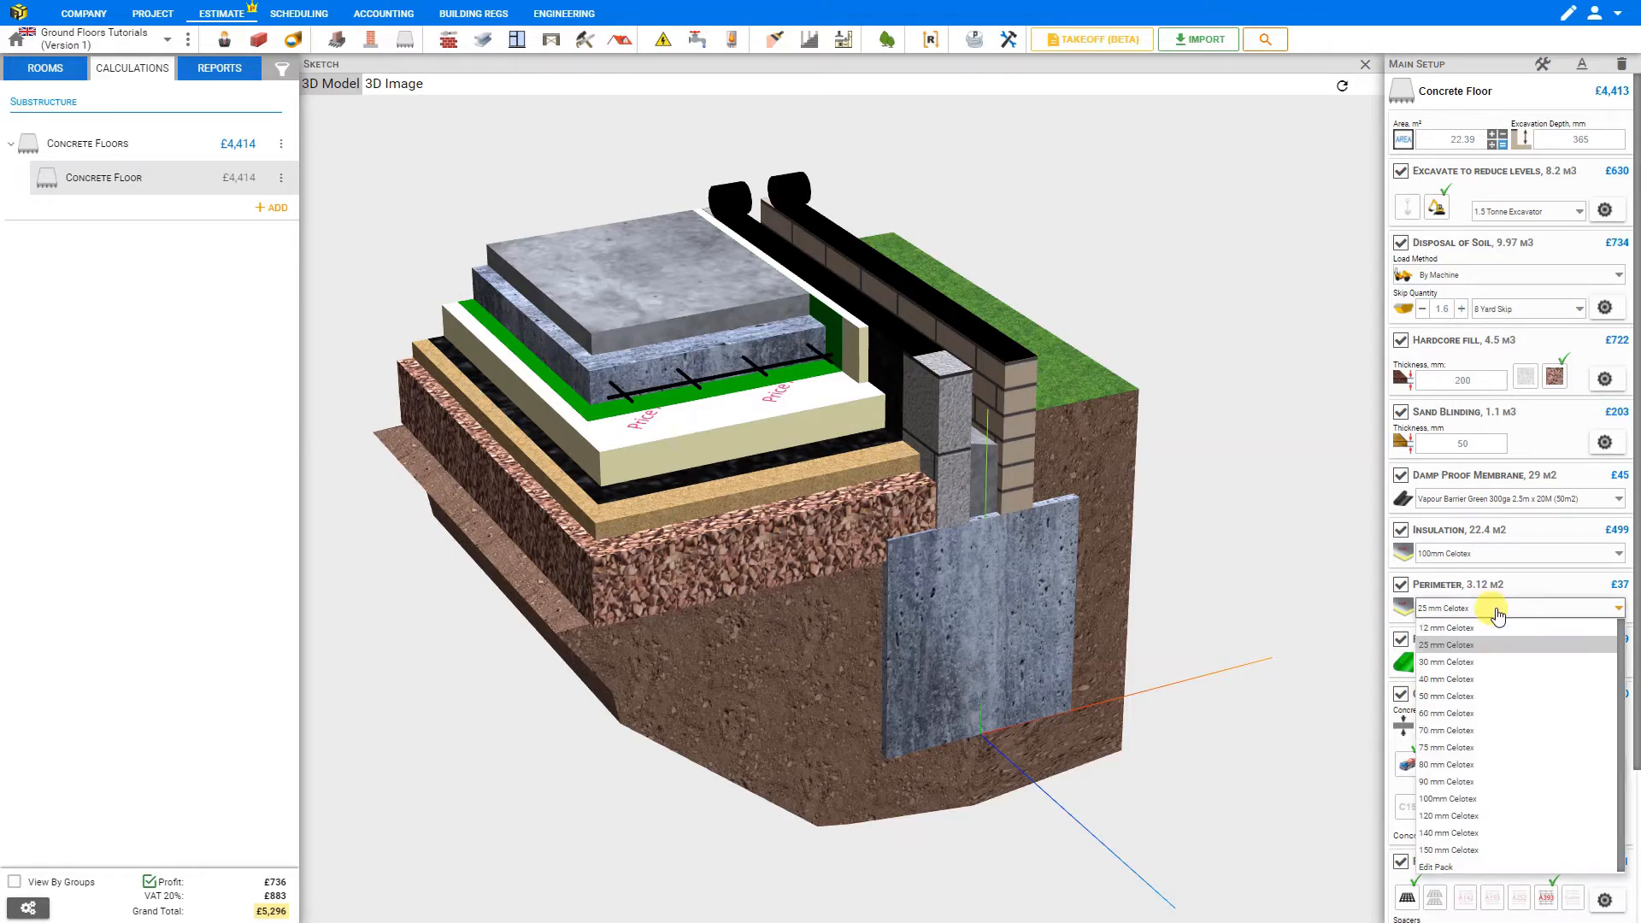
left_click(1478, 671)
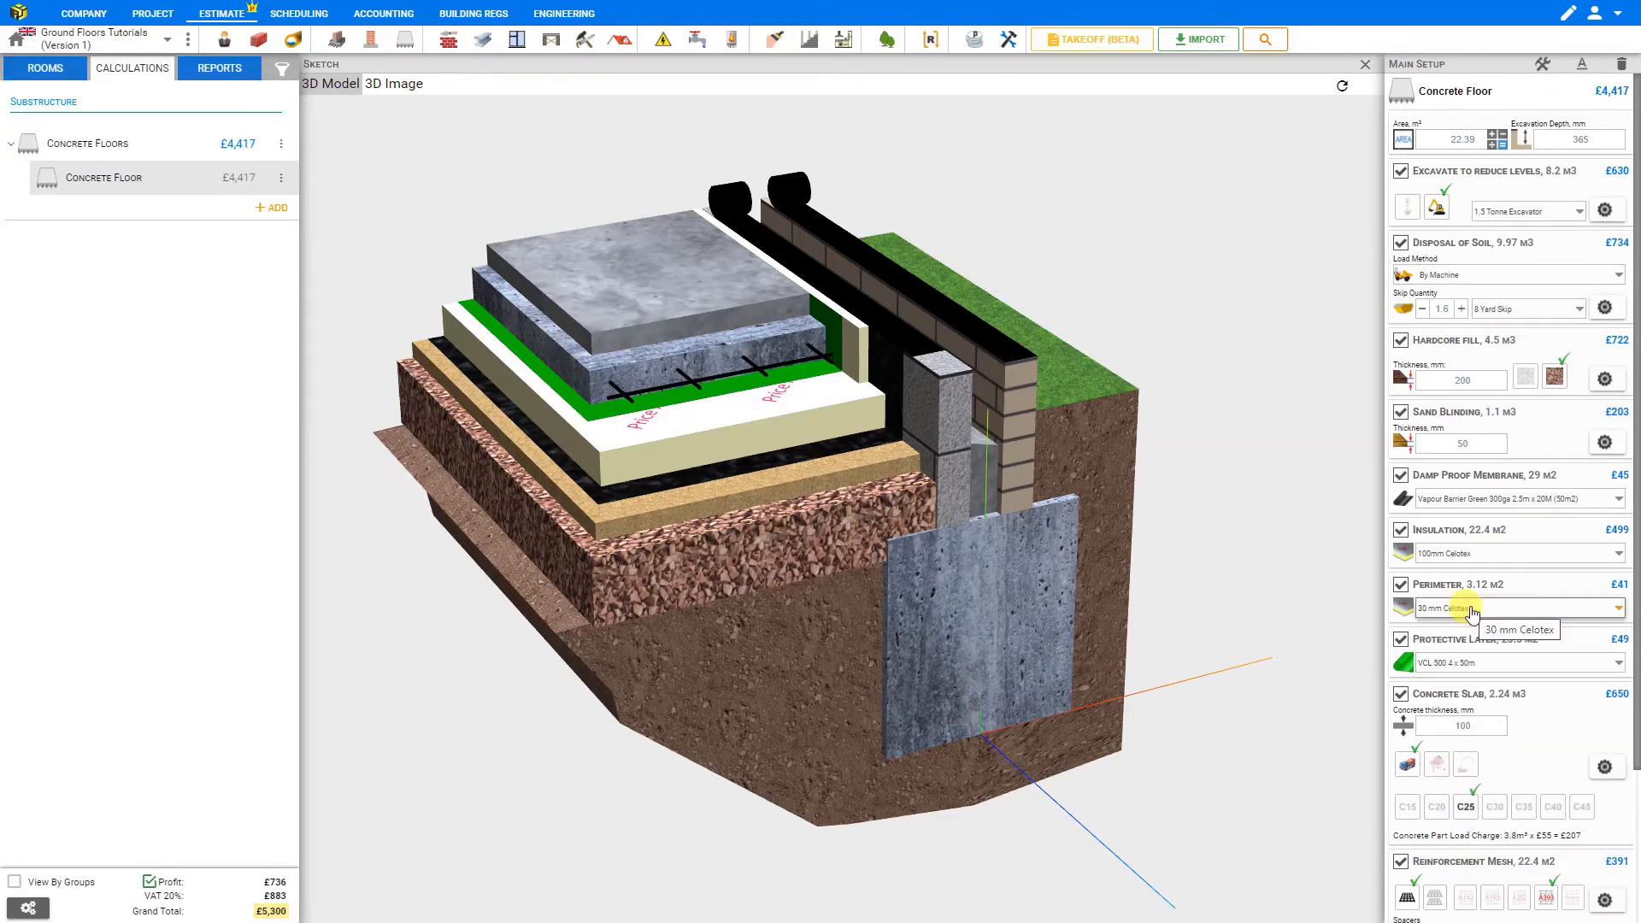
left_click(1402, 588)
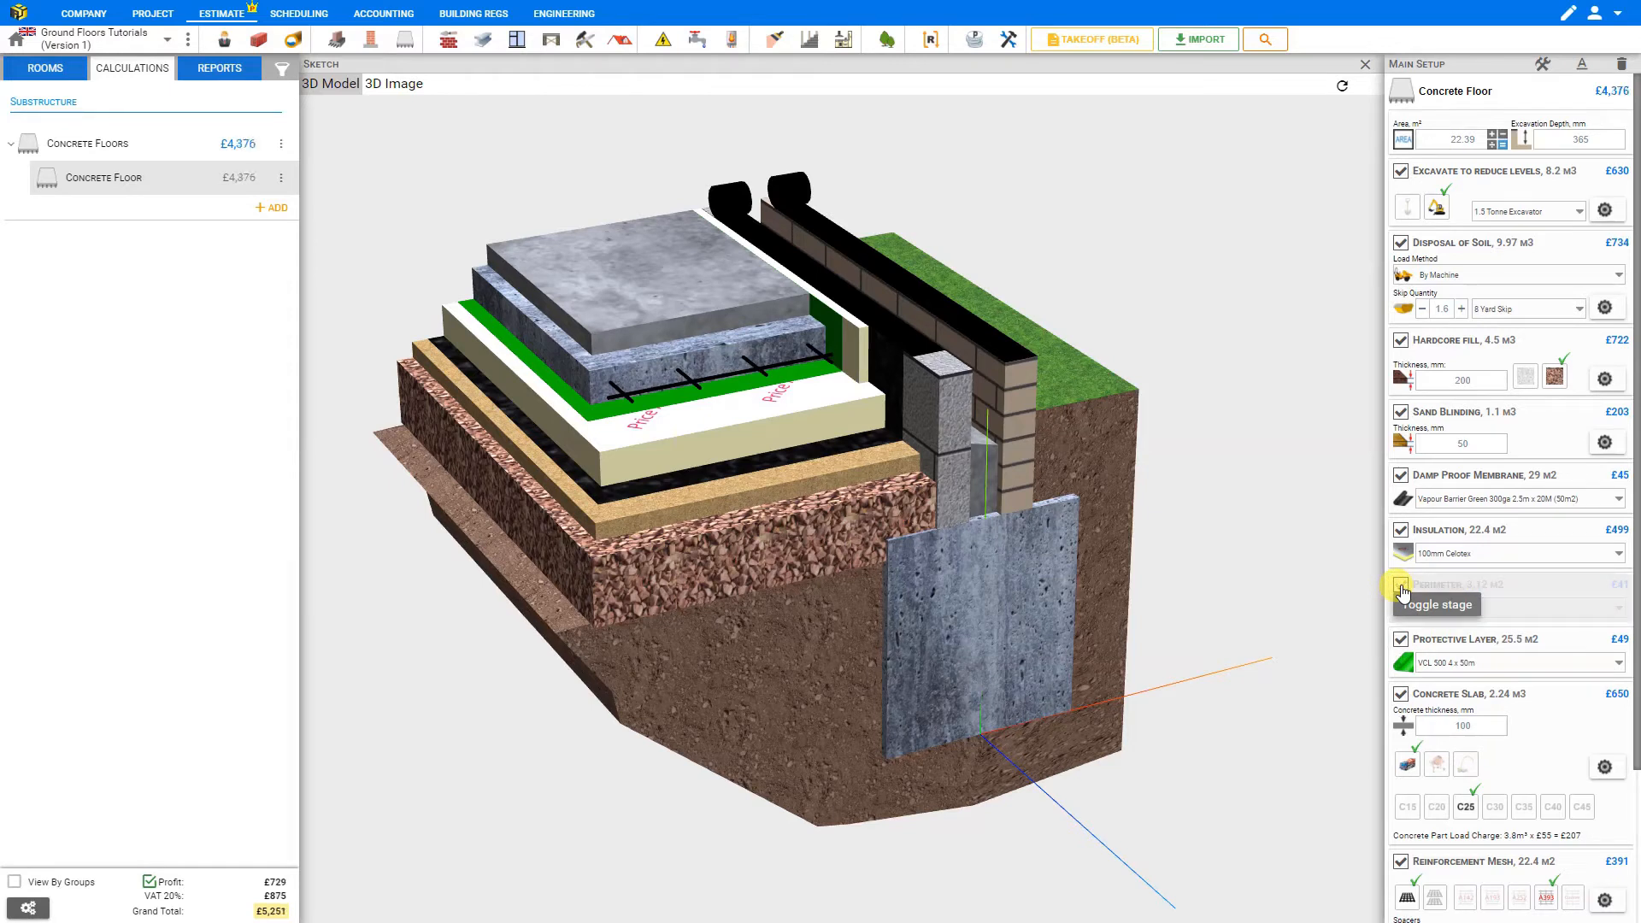
left_click(1402, 588)
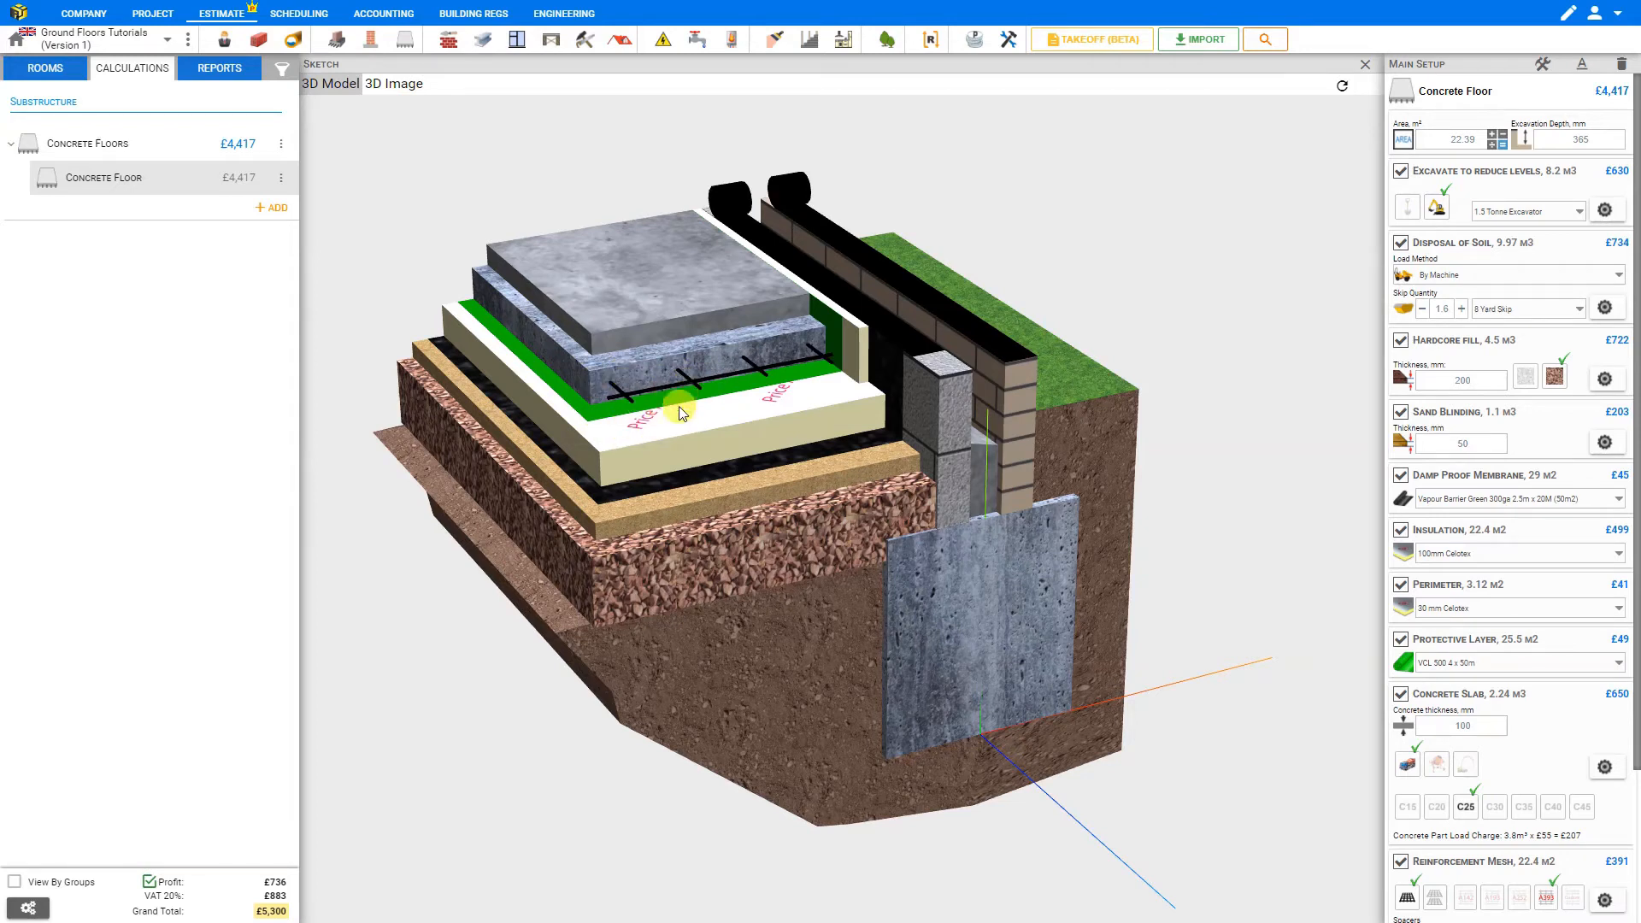
Compare the floor with and without the protective layer and review the available VCL materials.
left_click(1401, 640)
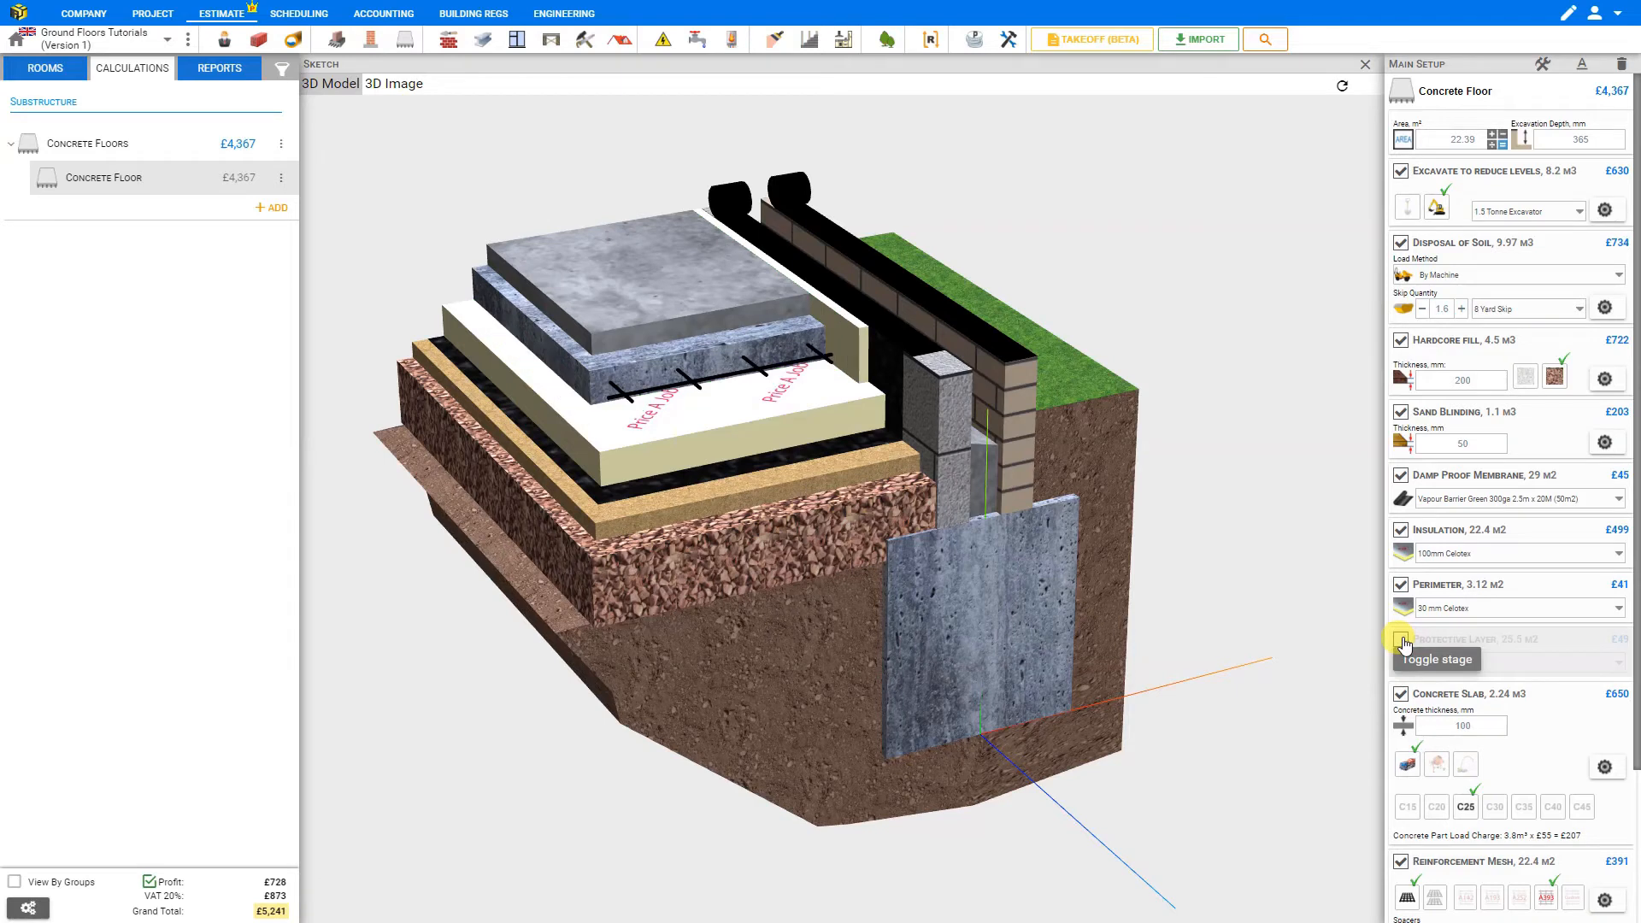
left_click(1401, 640)
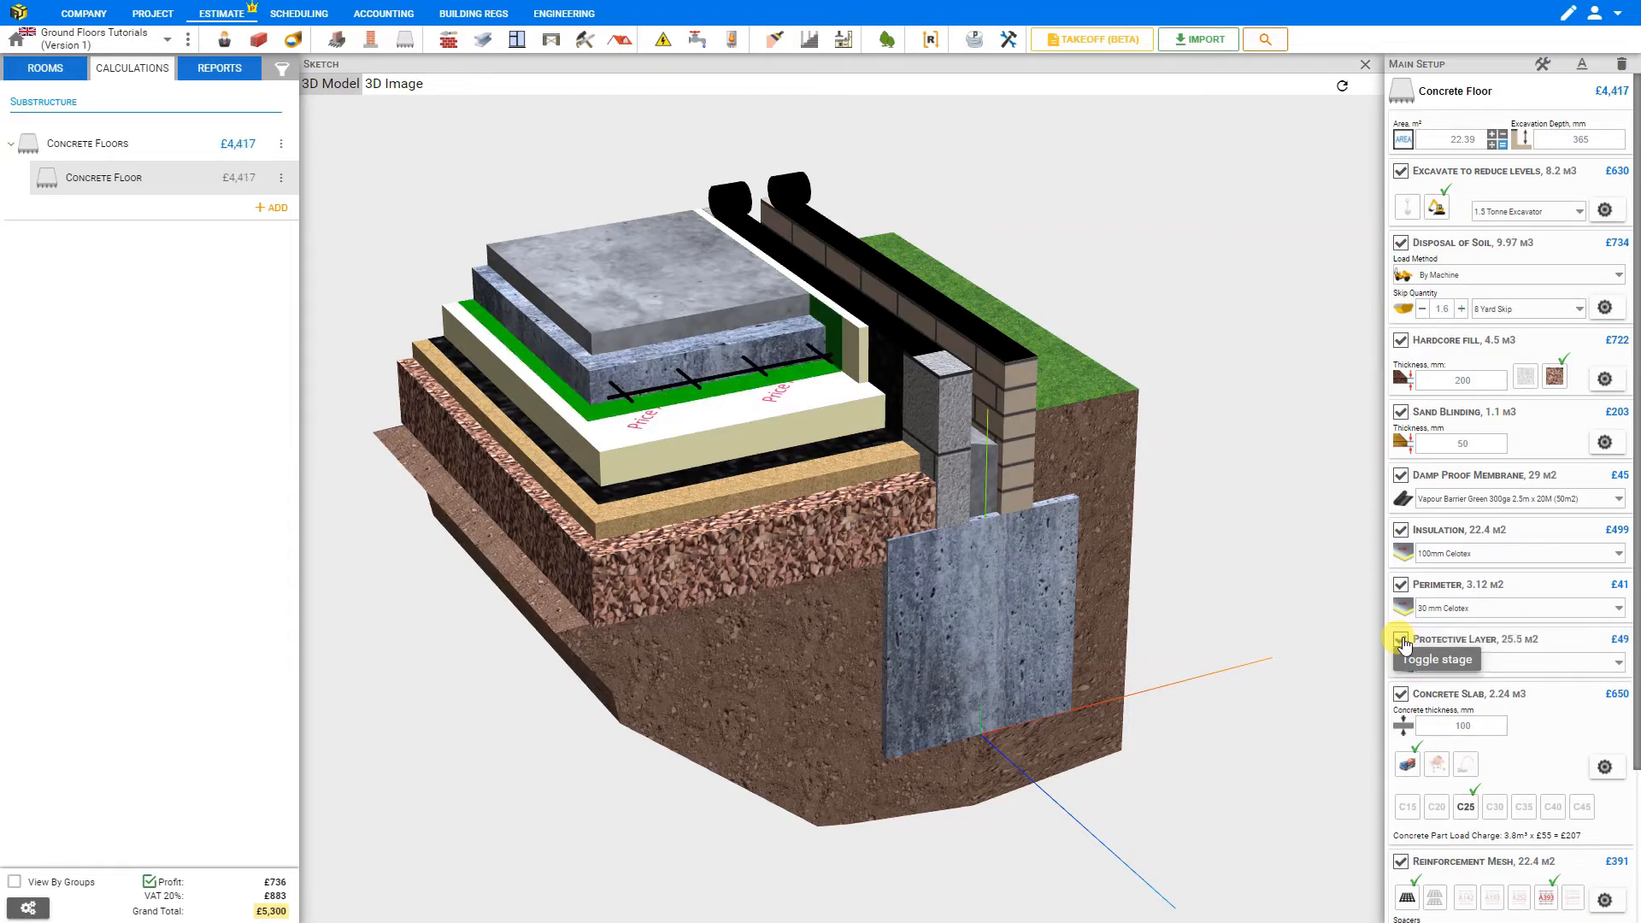
left_click(1506, 665)
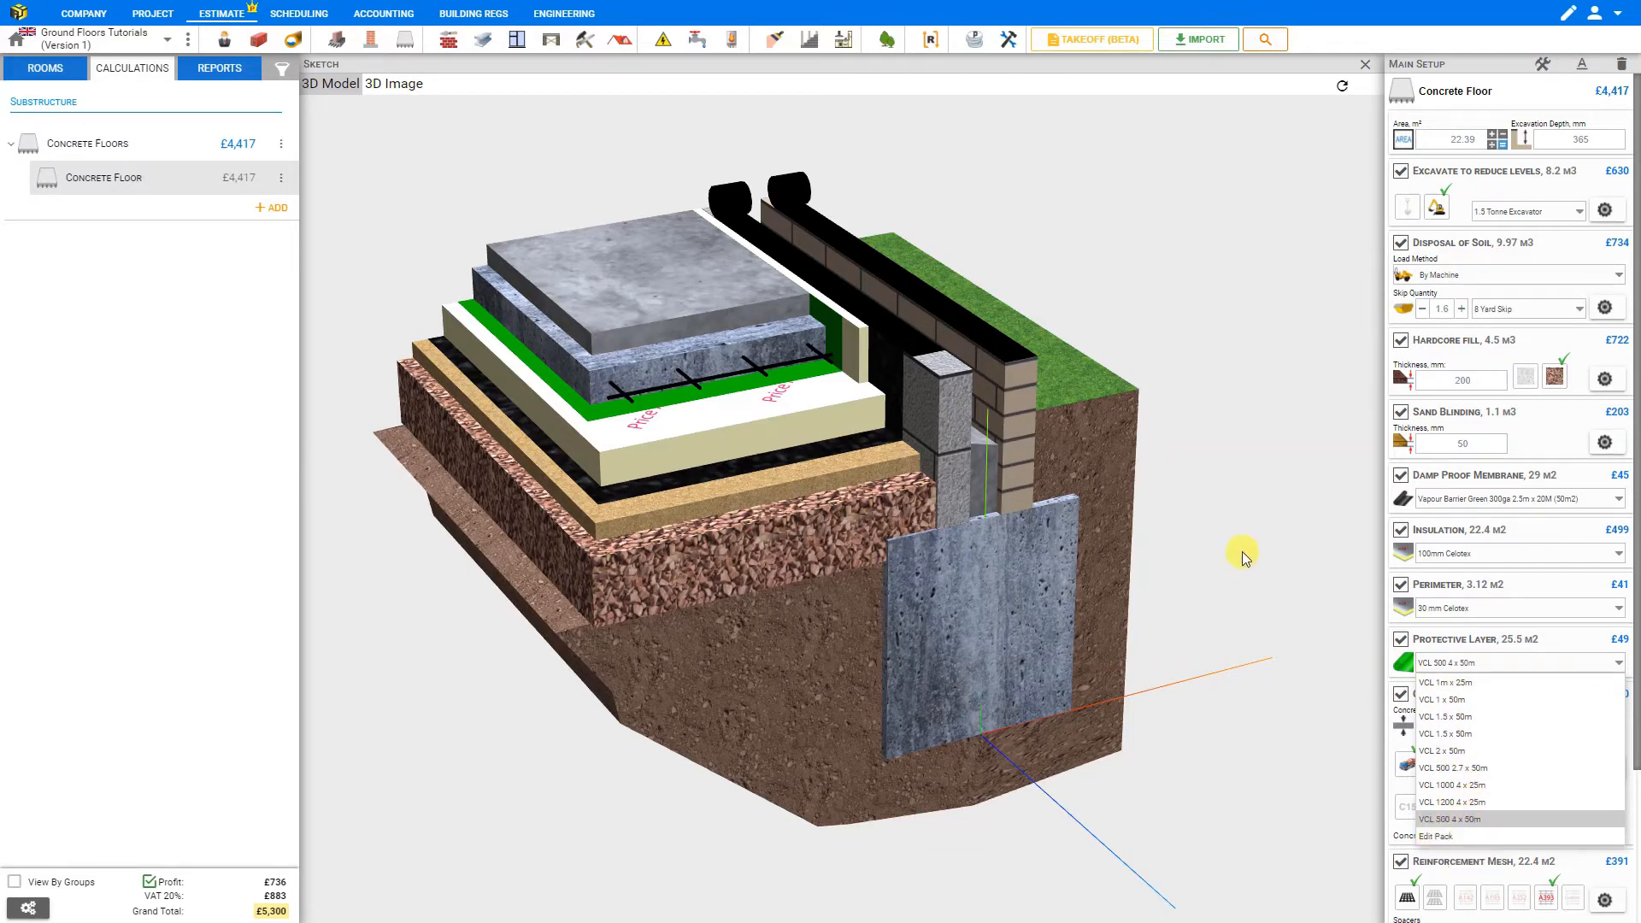
left_click(1269, 558)
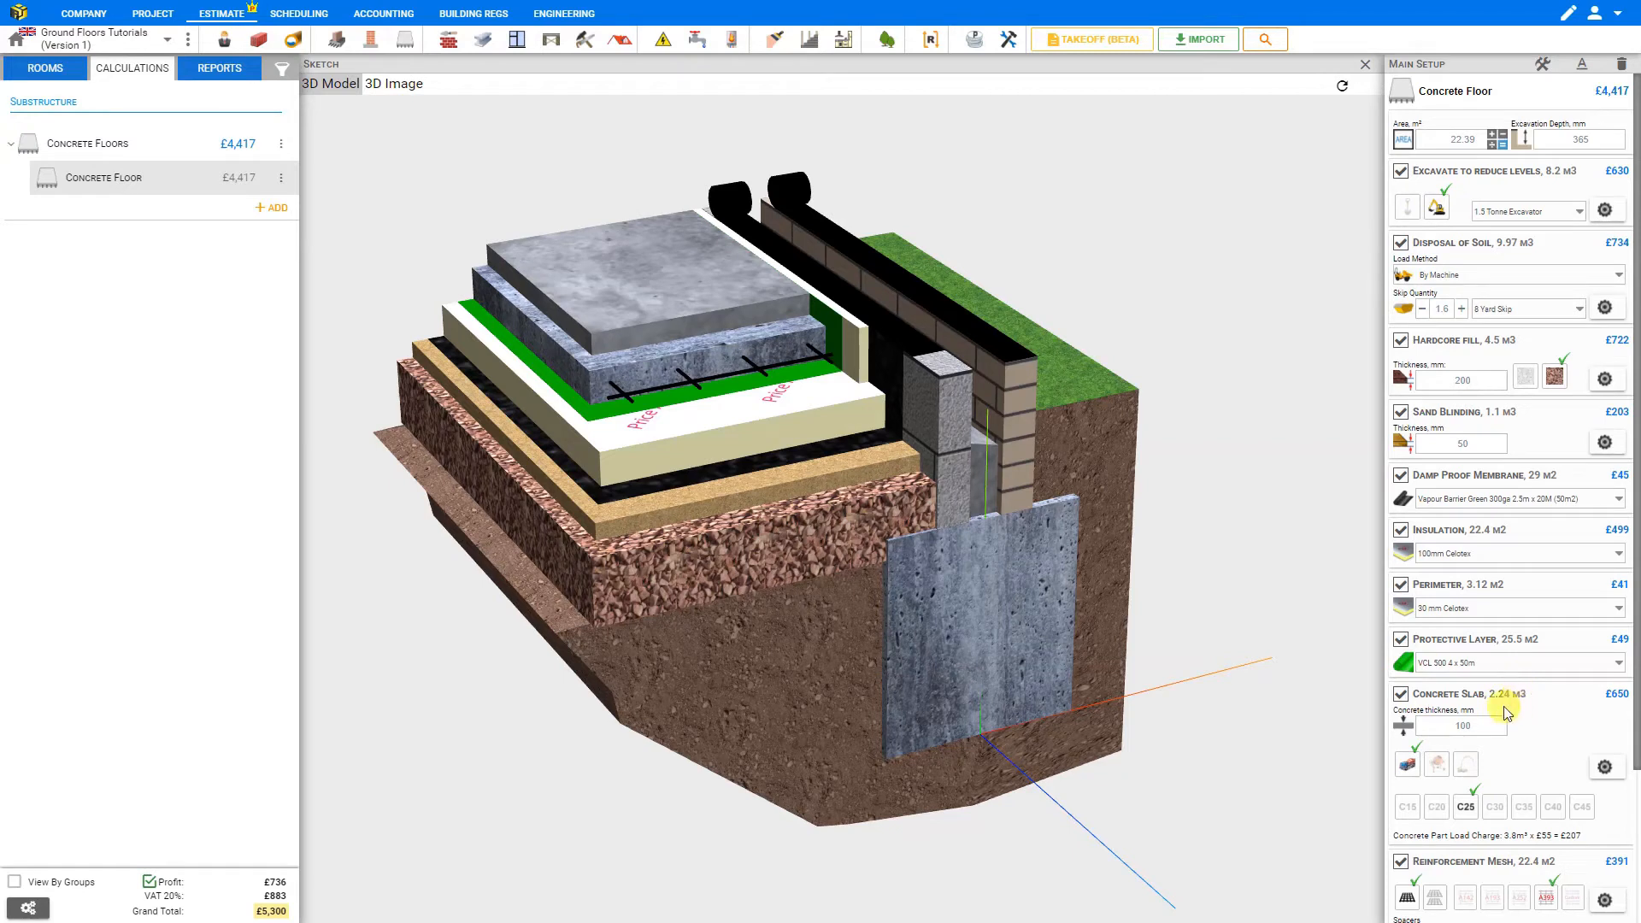
Set the concrete slab thickness to 250 mm and check the thicker slab in the 3D model.
left_click(1481, 727)
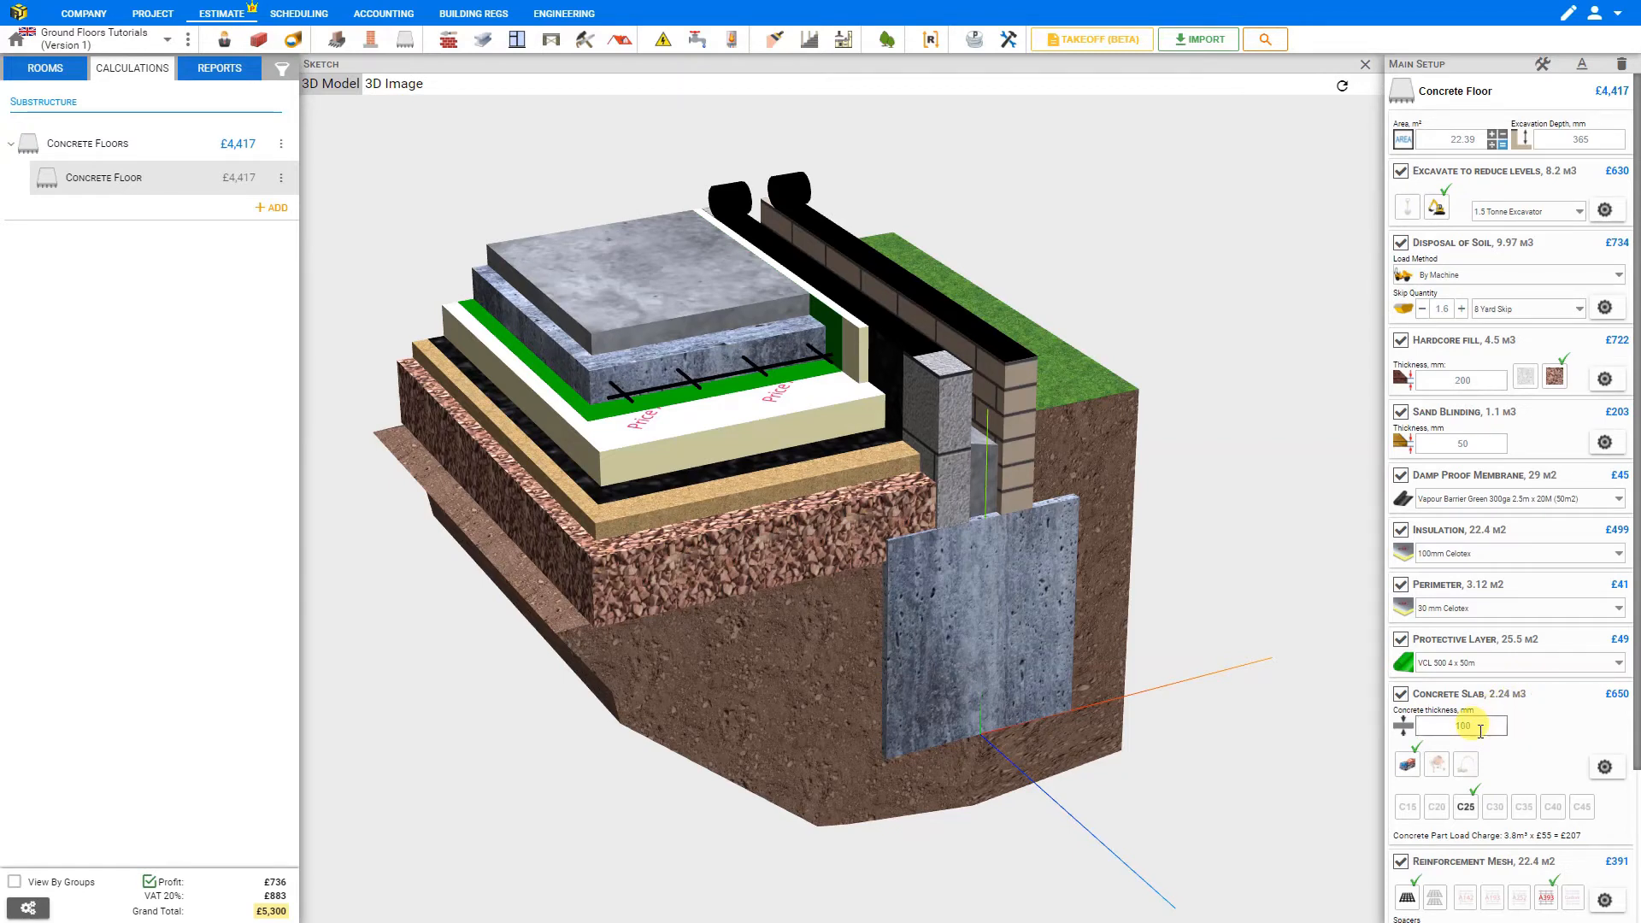
double_click(1461, 726)
type("2")
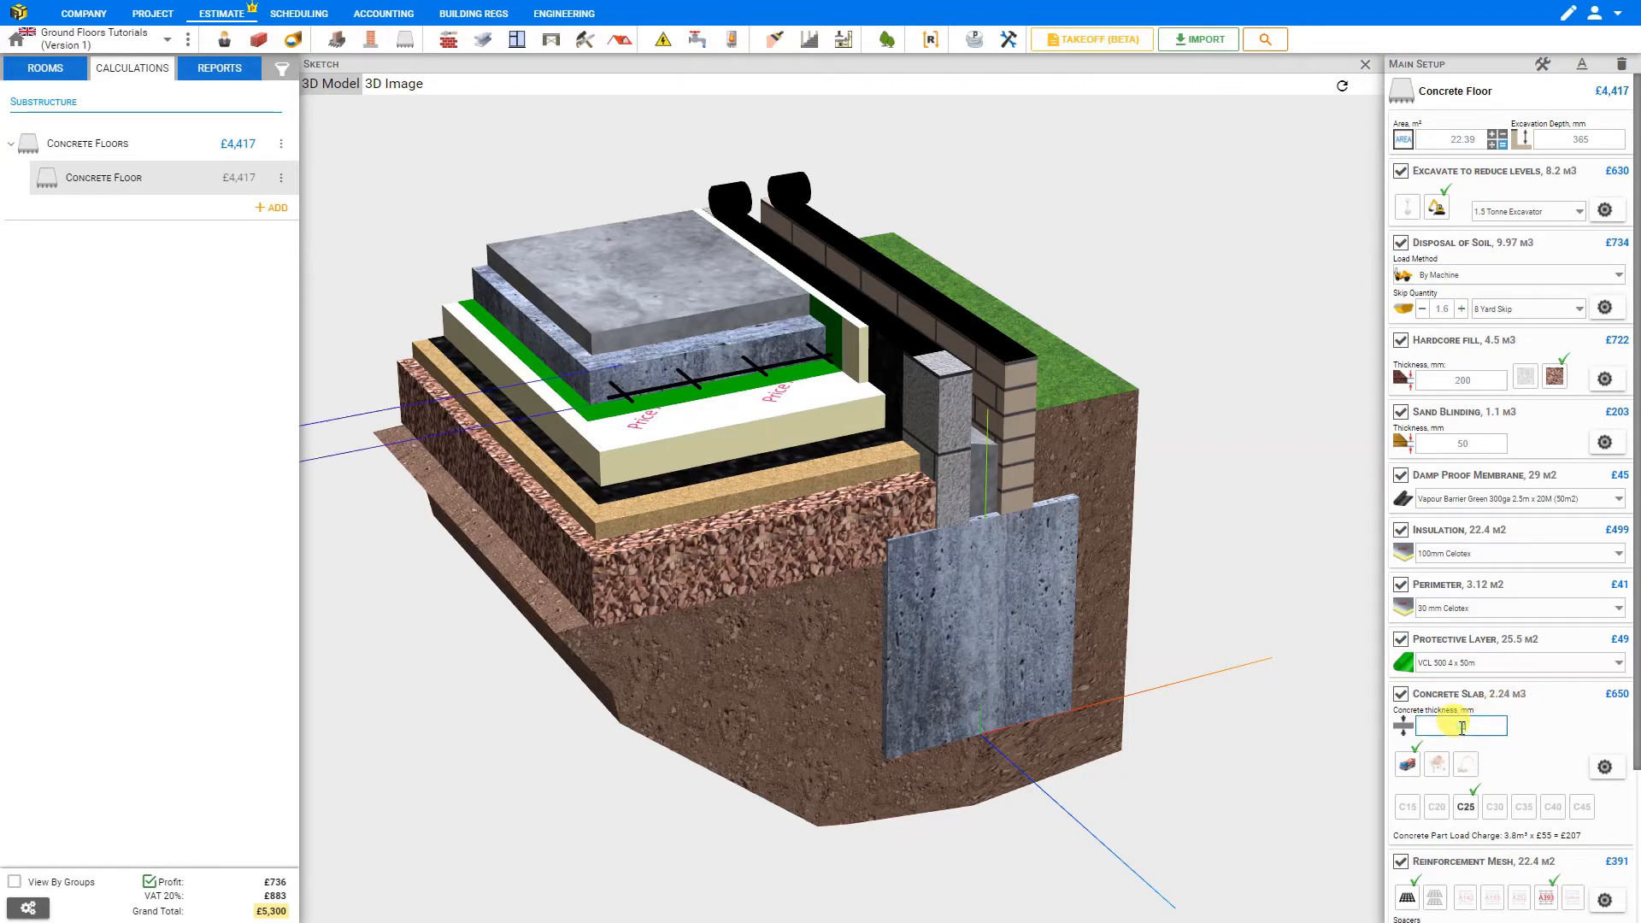
type("50")
key("Return")
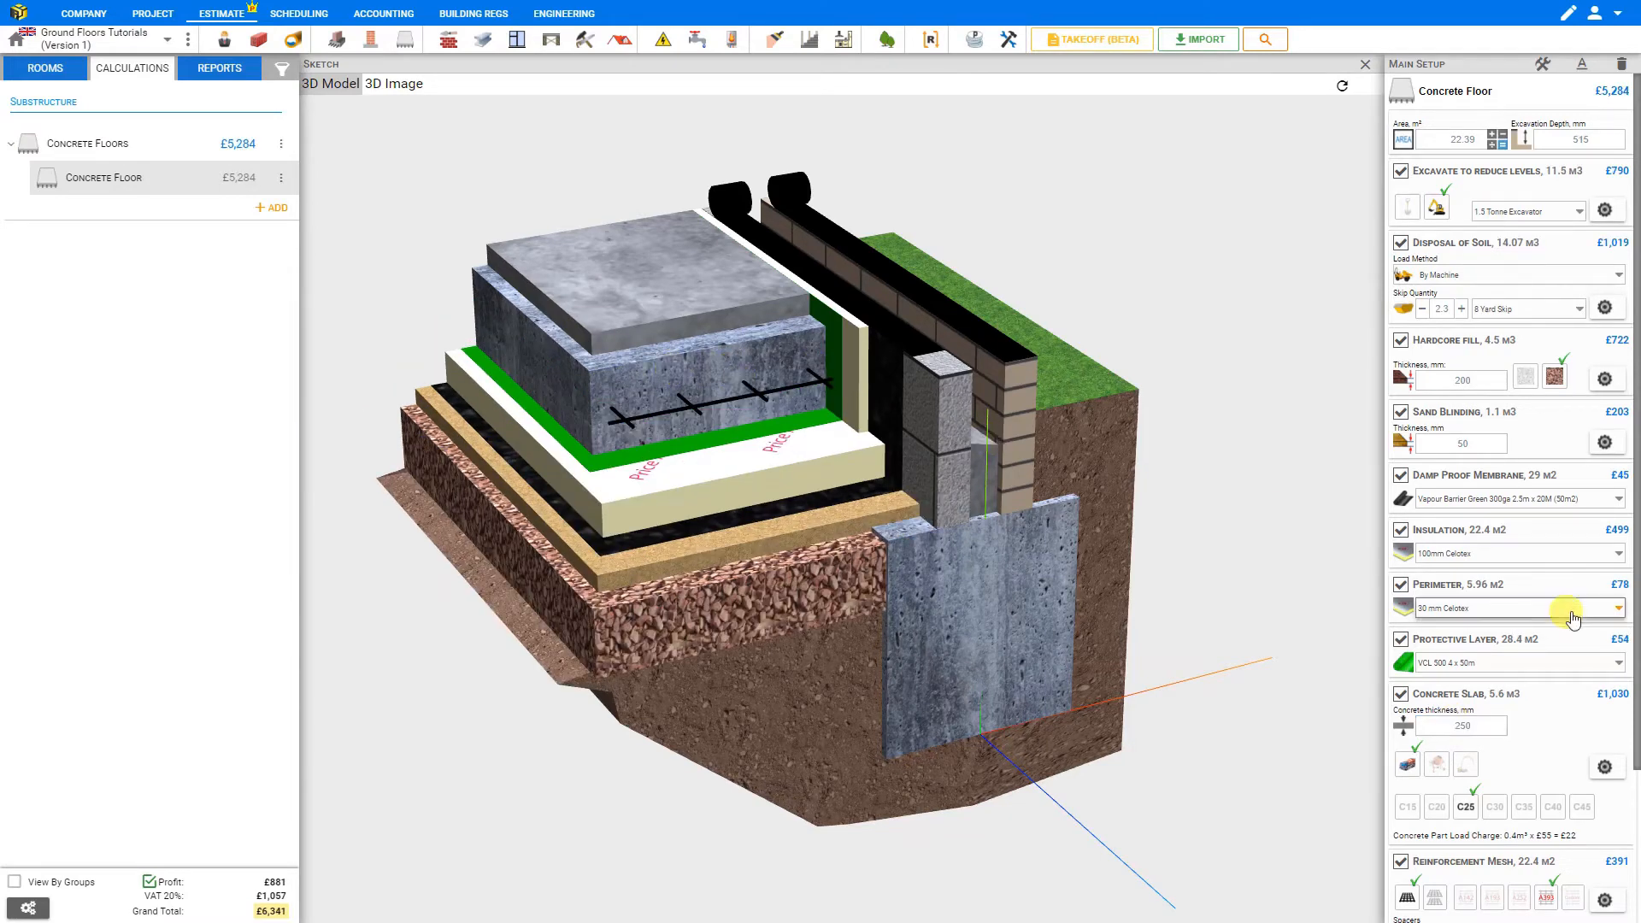
double_click(1483, 723)
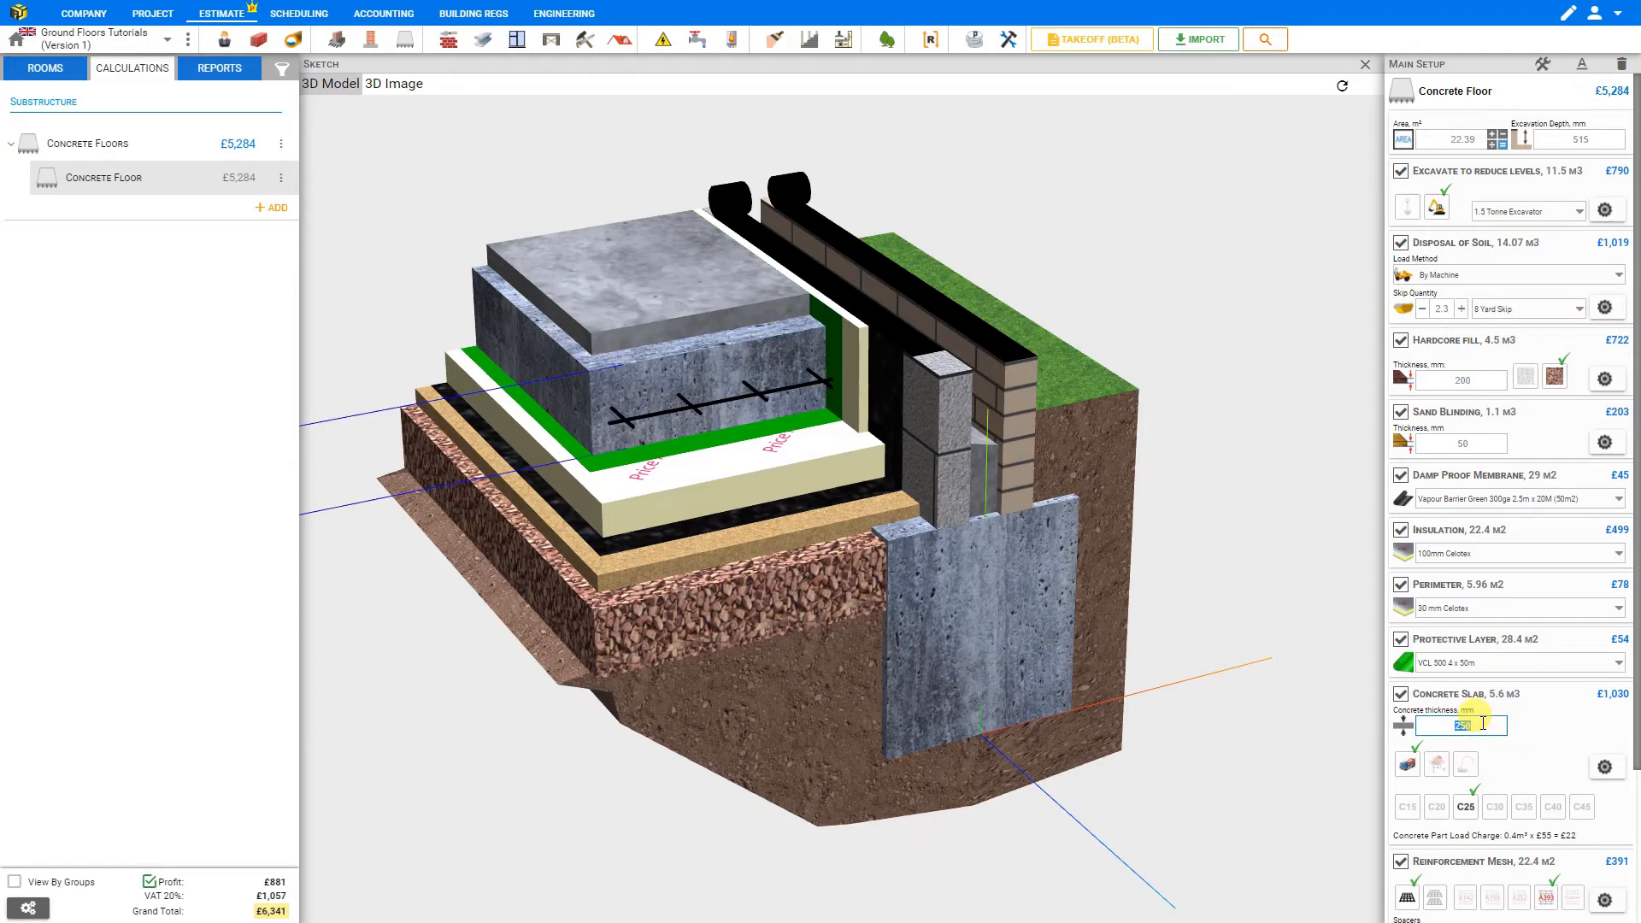
mouse_move(684, 414)
left_mouse_down()
mouse_move(579, 419)
mouse_move(643, 354)
left_mouse_up()
scroll(578, 419, "down", 1)
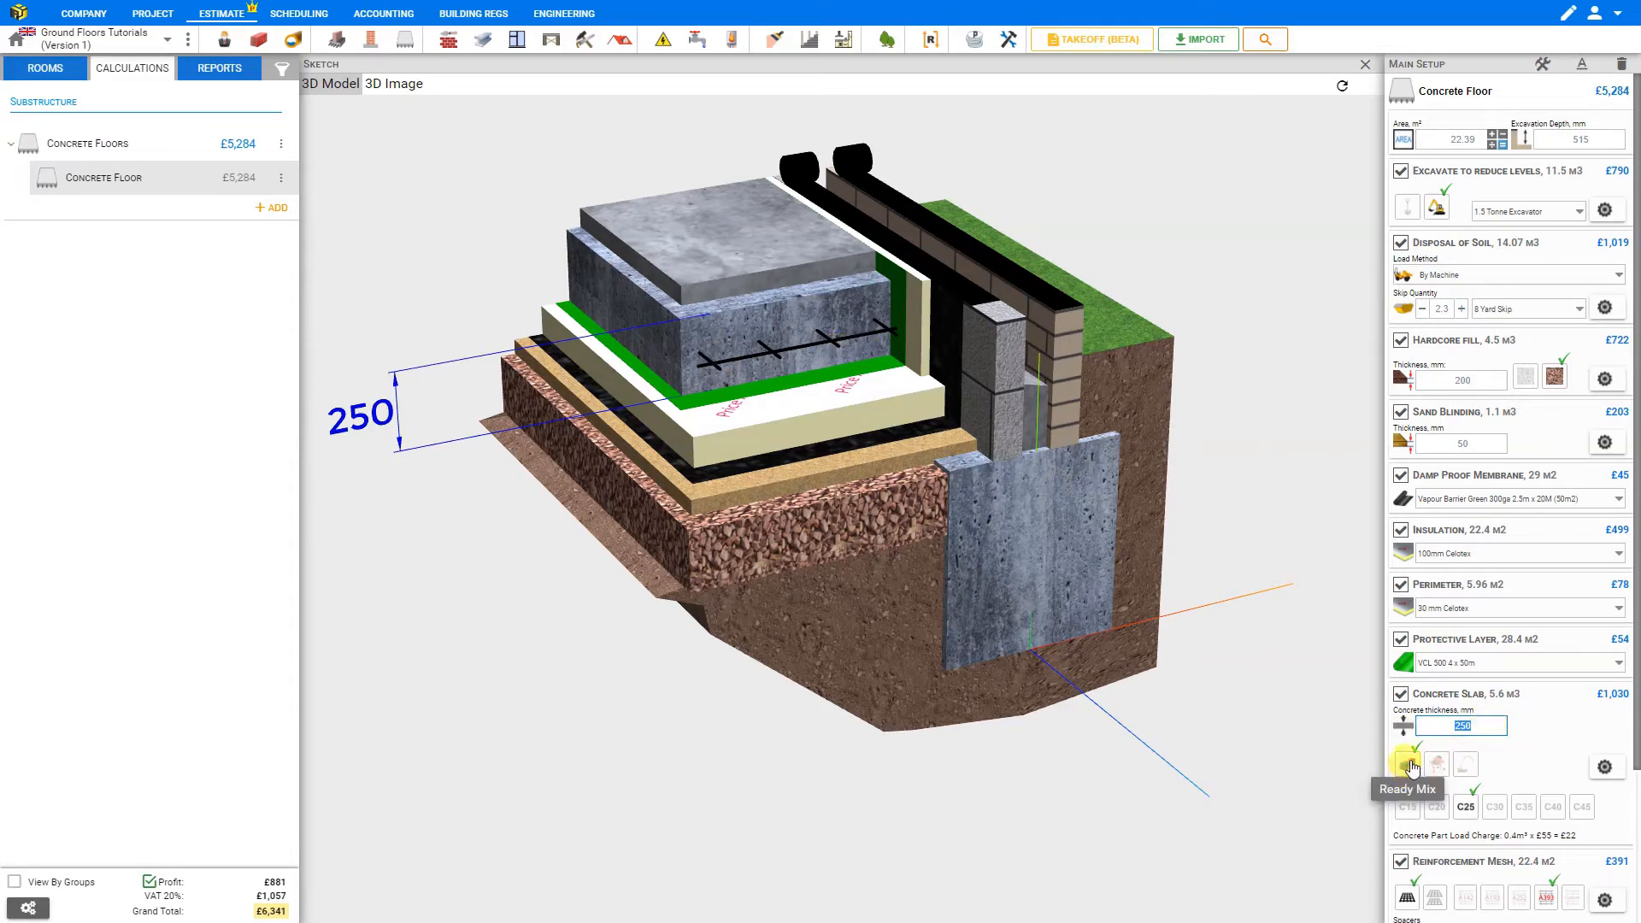
Try site-mixed concrete for the slab with custom cement and ballast ratios instead of ready mix.
left_click(1438, 766)
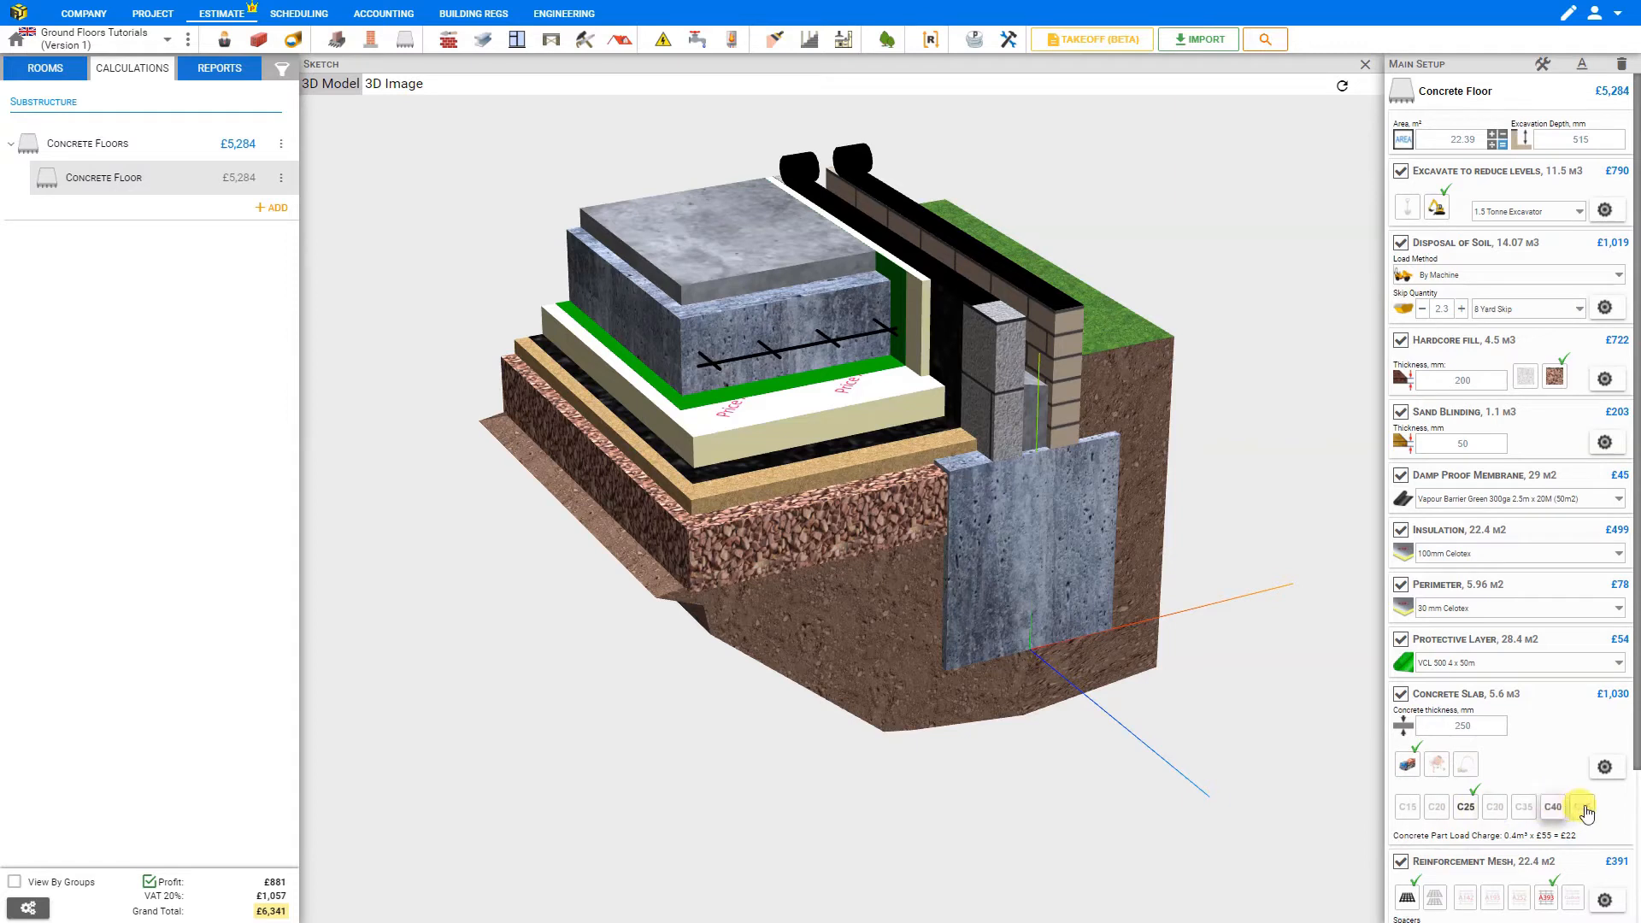
left_click(1437, 767)
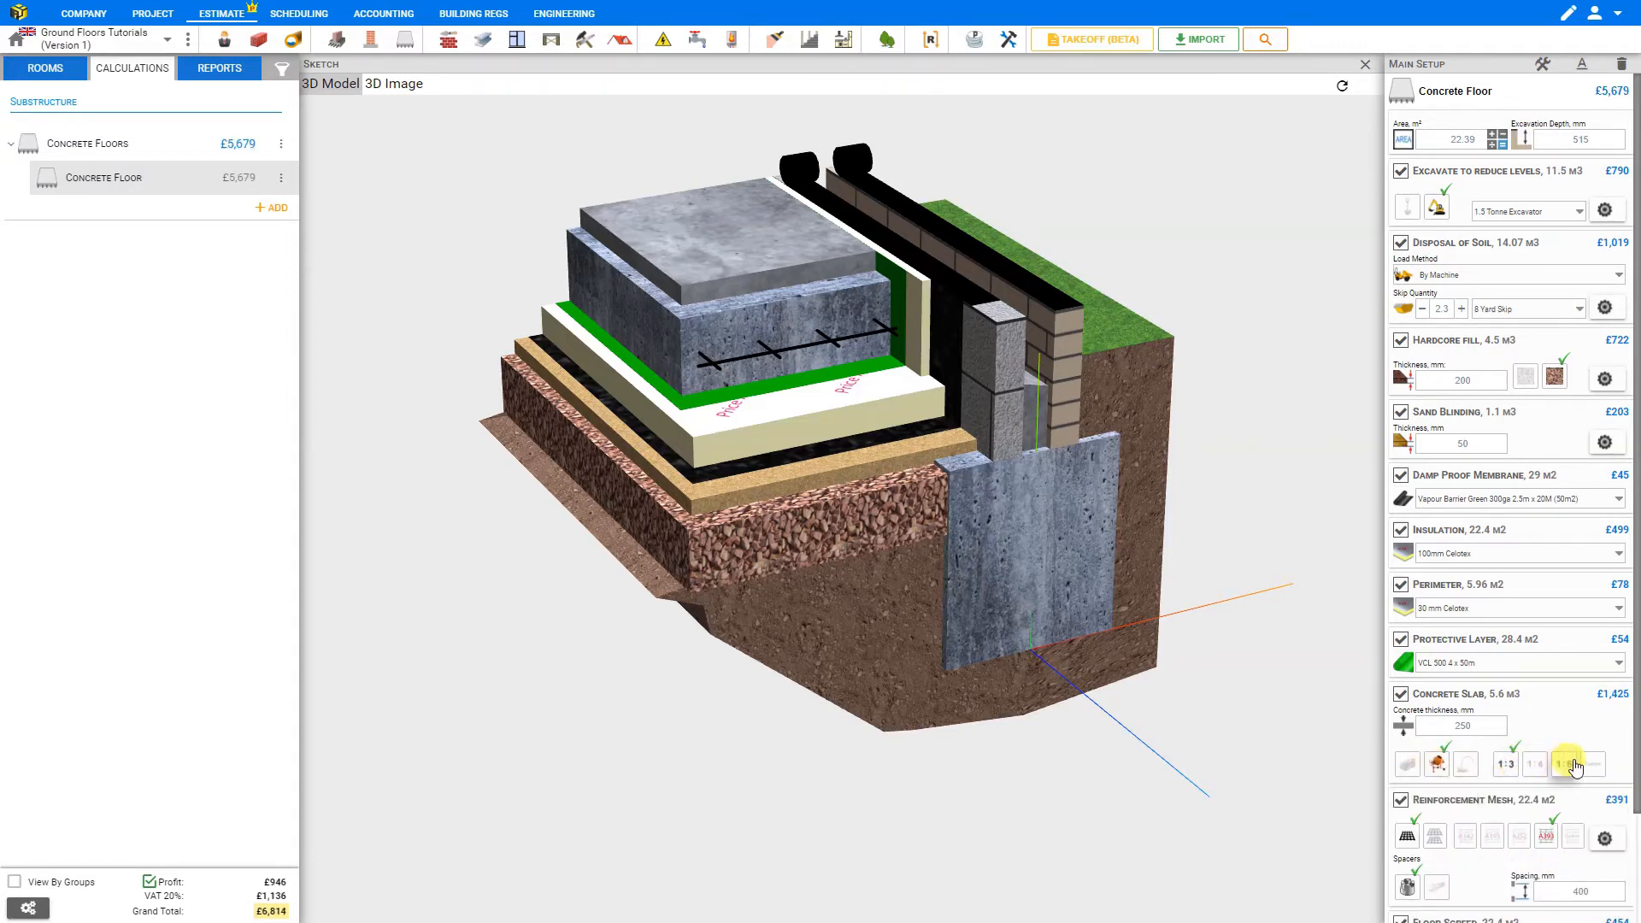
left_click(1589, 765)
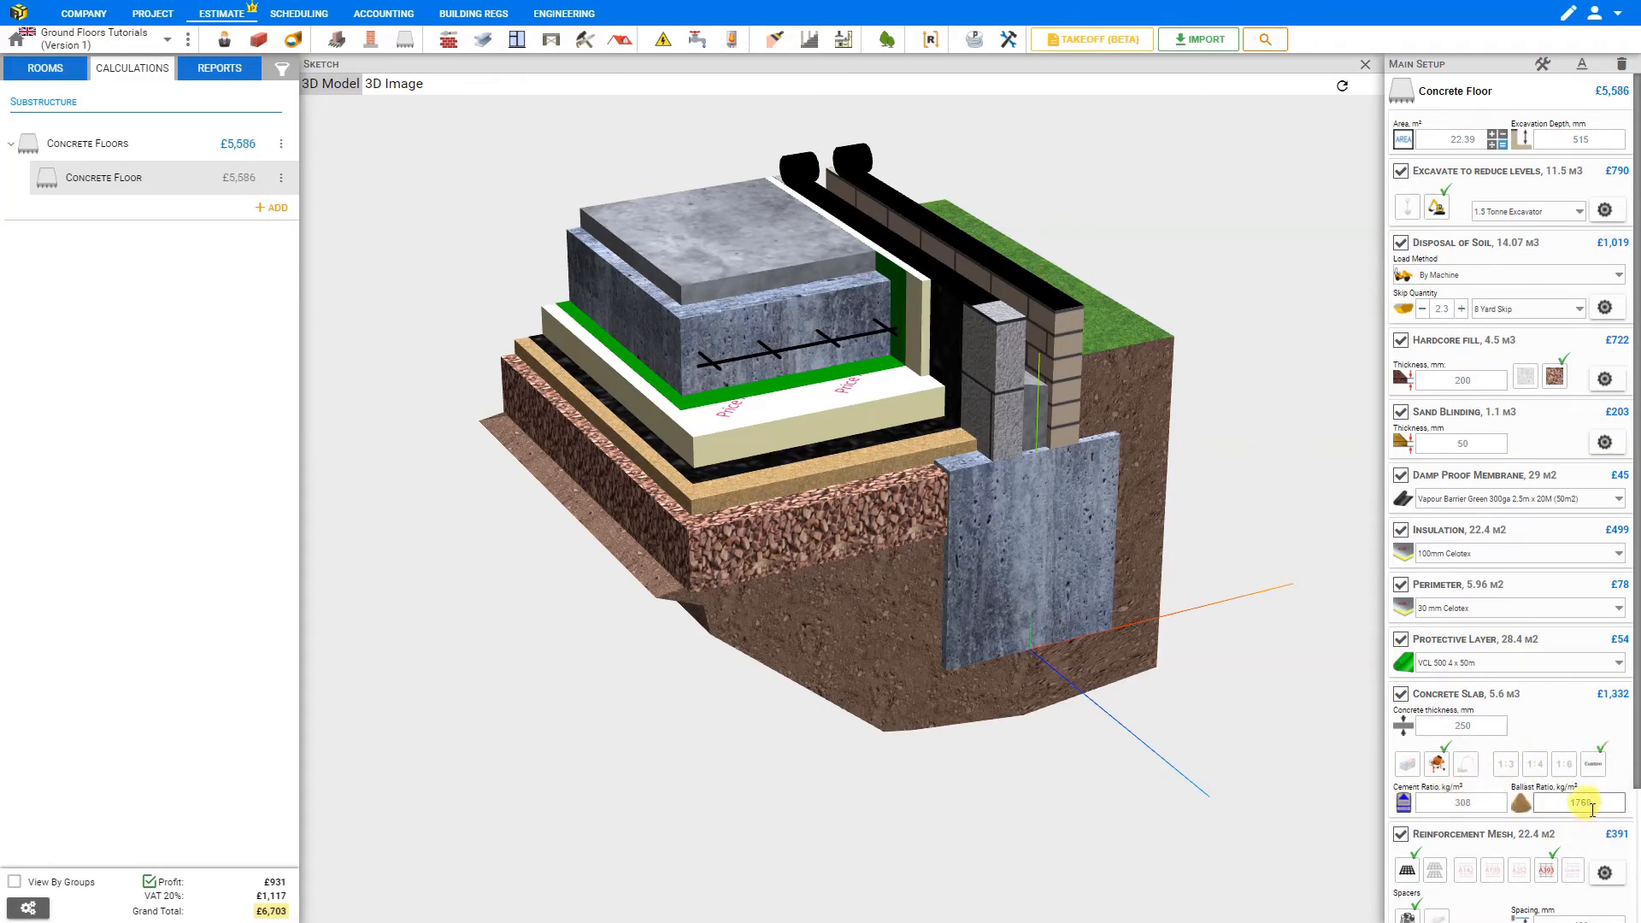
Switch the slab's concrete supply to Concrete Pump and review its daily output, minimum load and part load charge settings.
left_click(1465, 766)
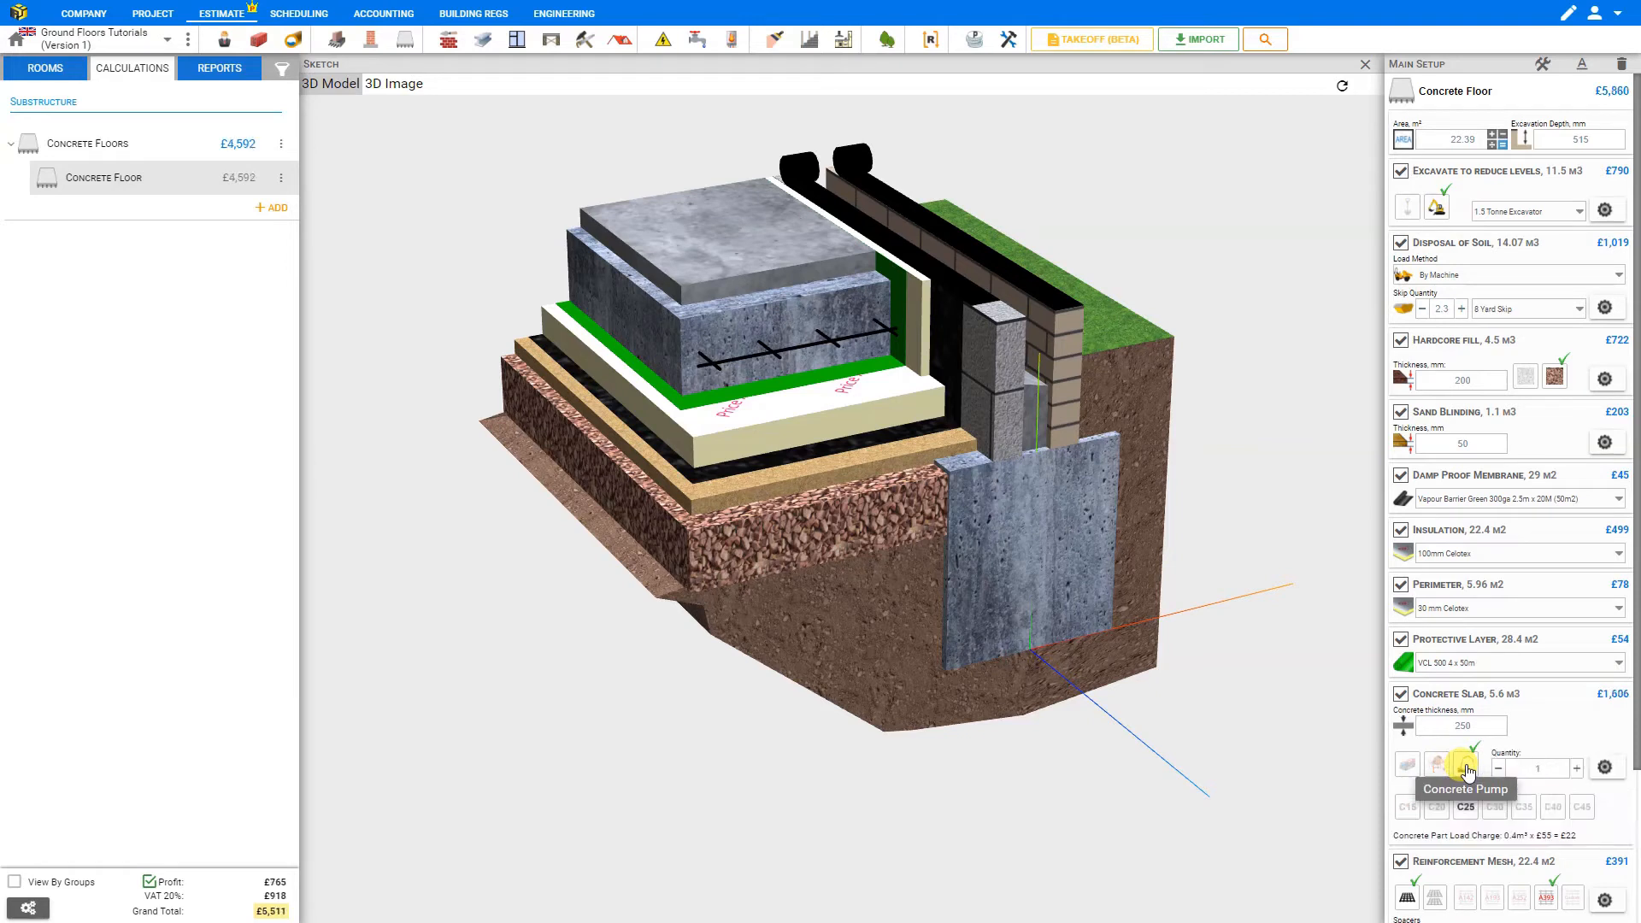
left_click(1607, 768)
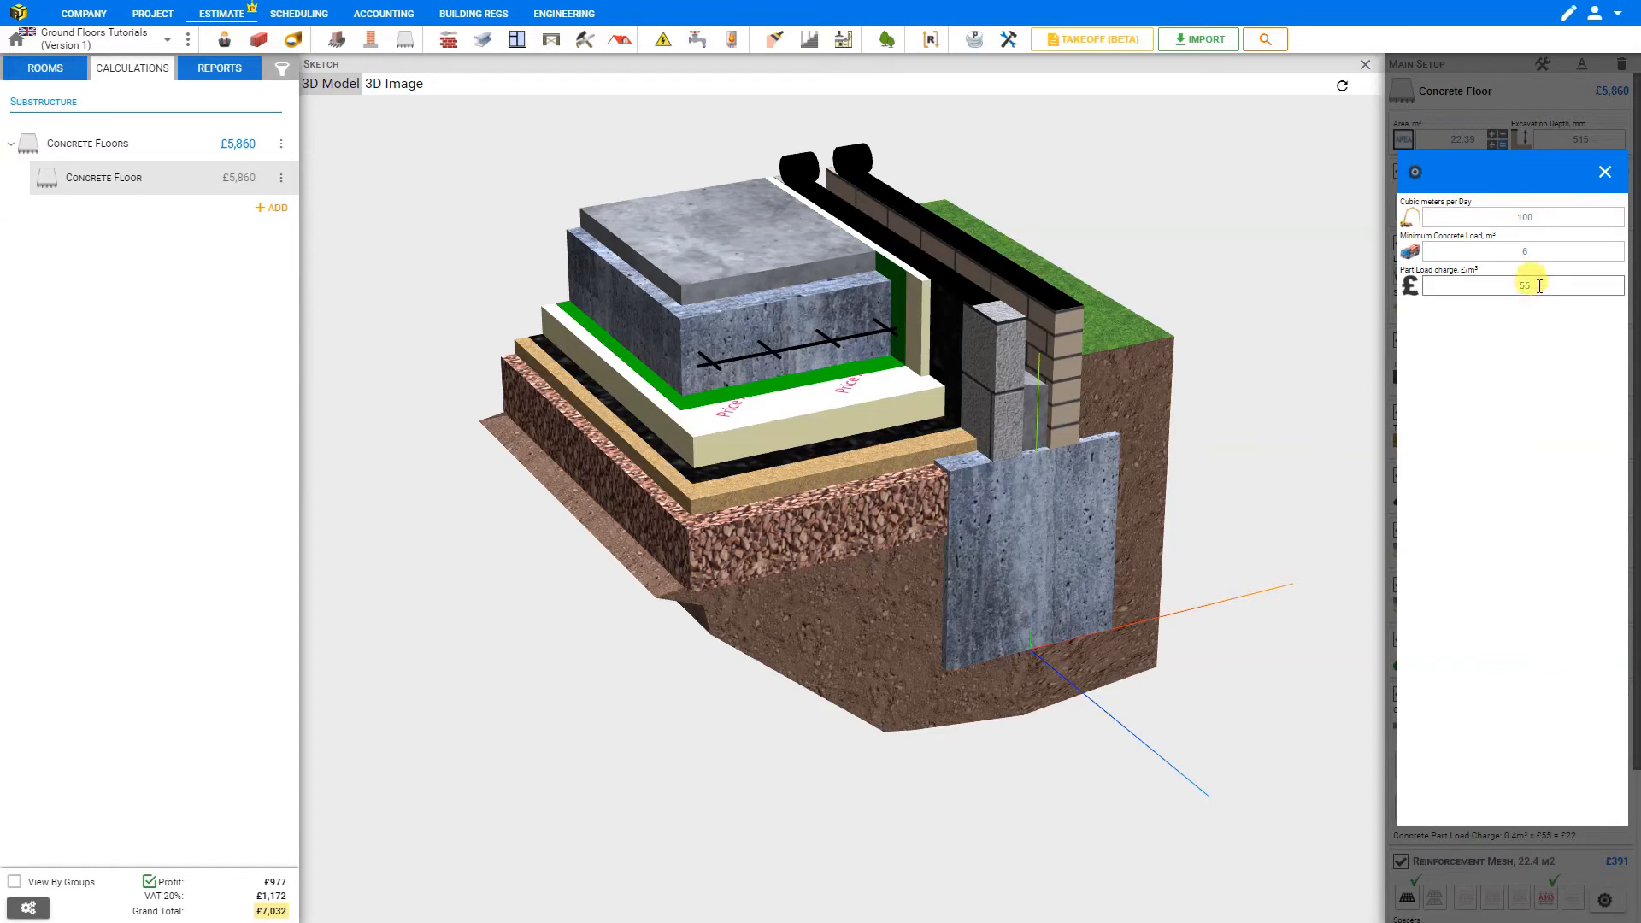
left_click(1606, 171)
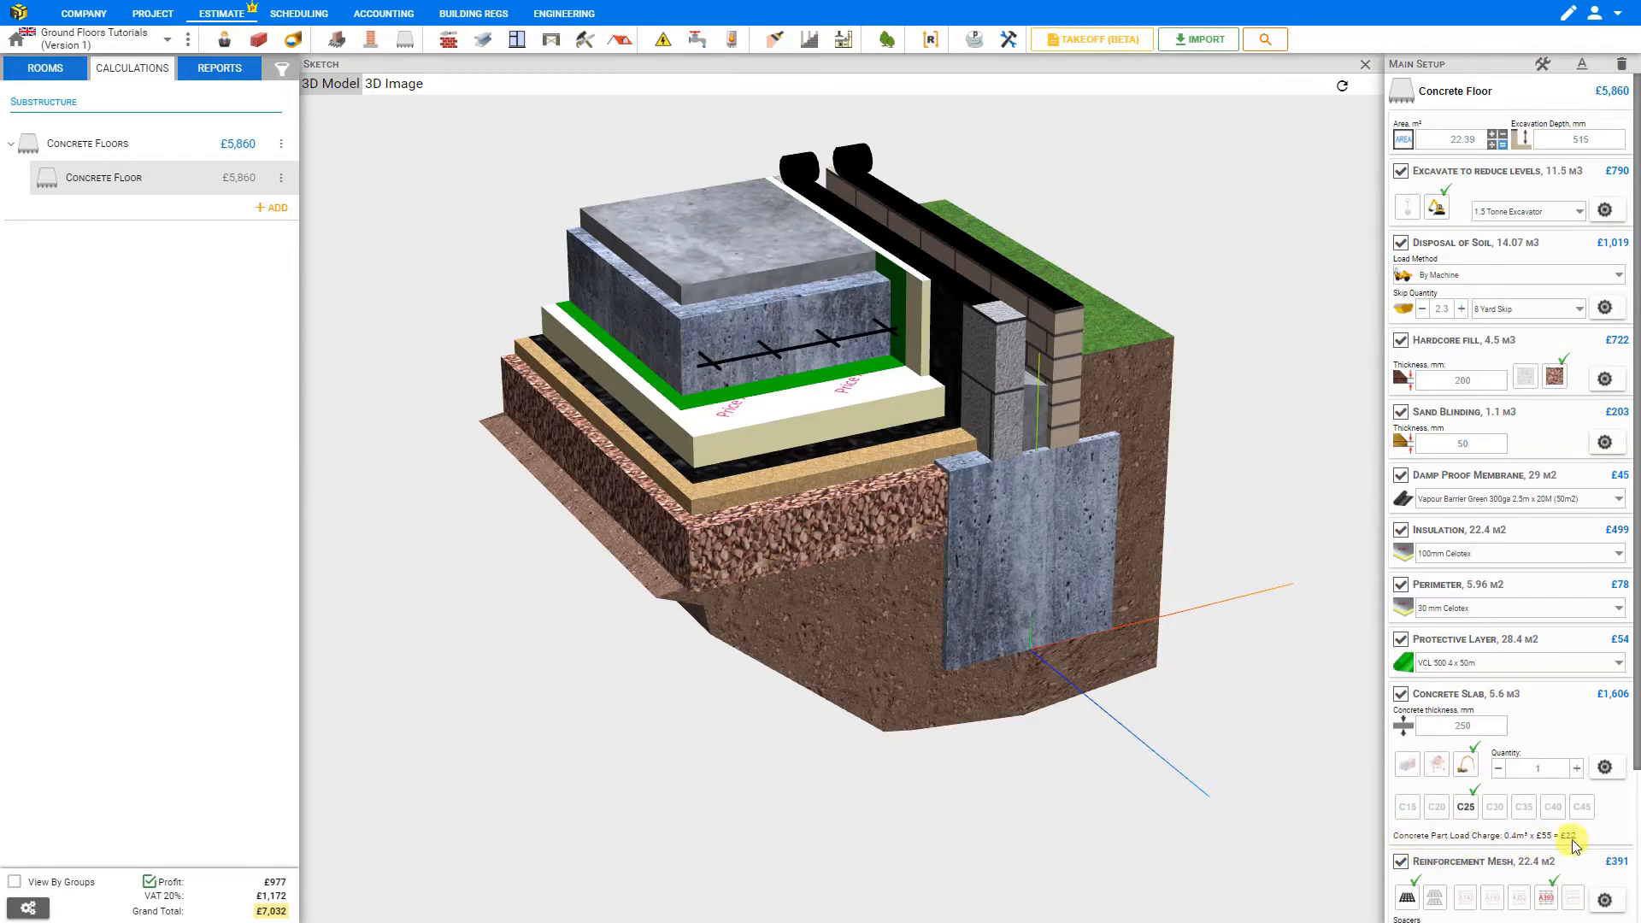
Compare the slab with the reinforcement mesh stage off and on, leaving the stage on.
scroll(1495, 697, "down", 2)
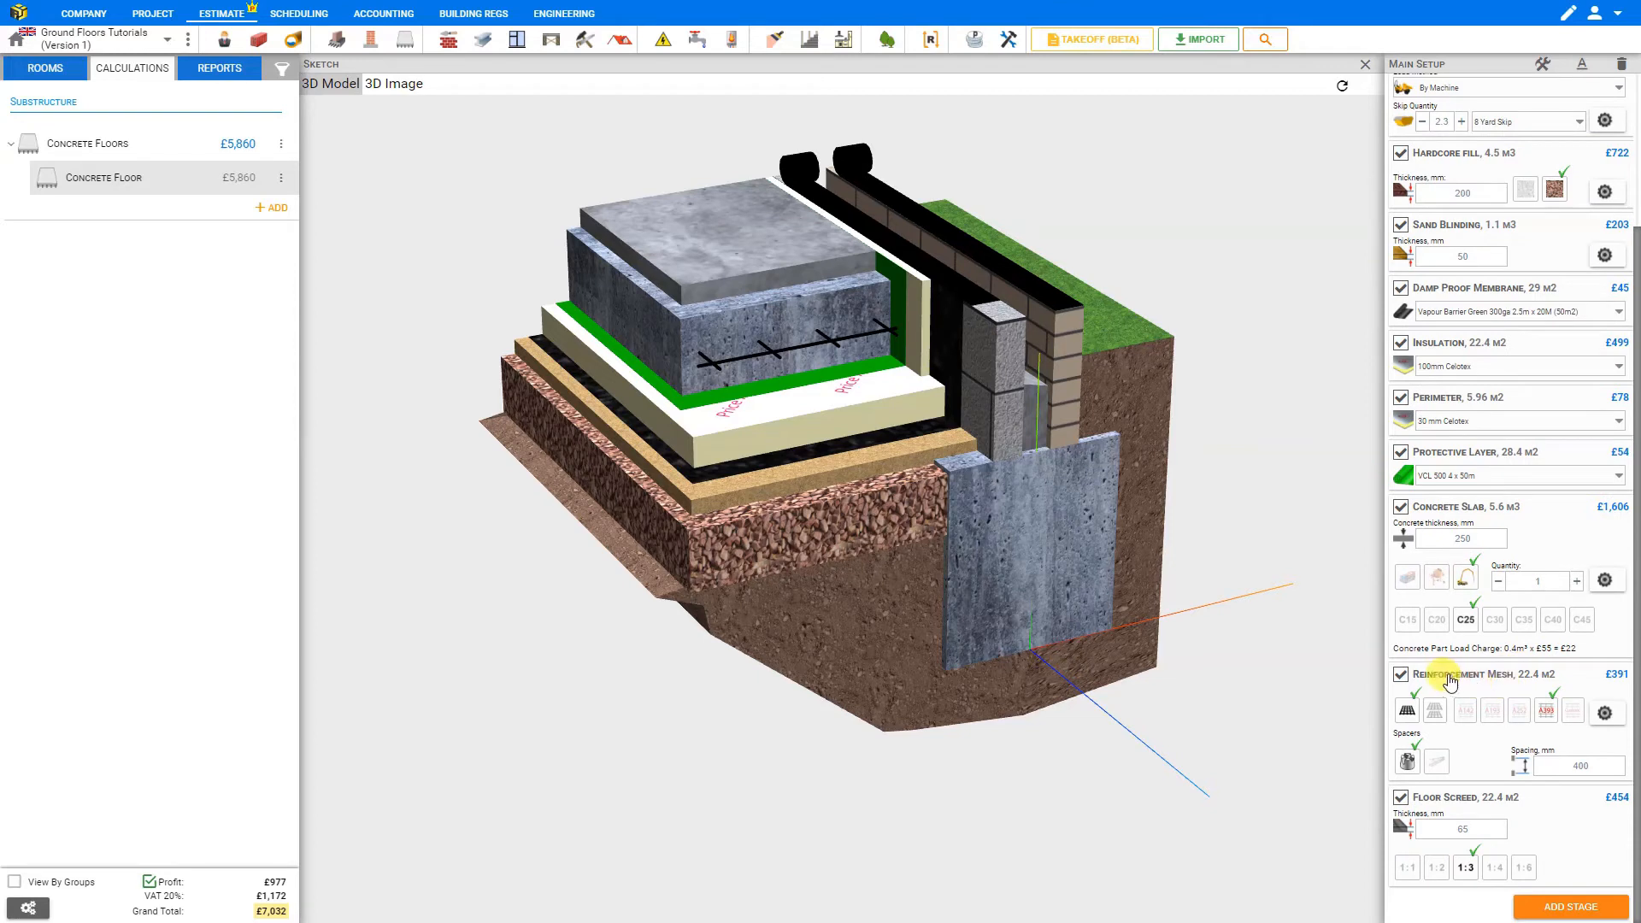
left_click(1547, 708)
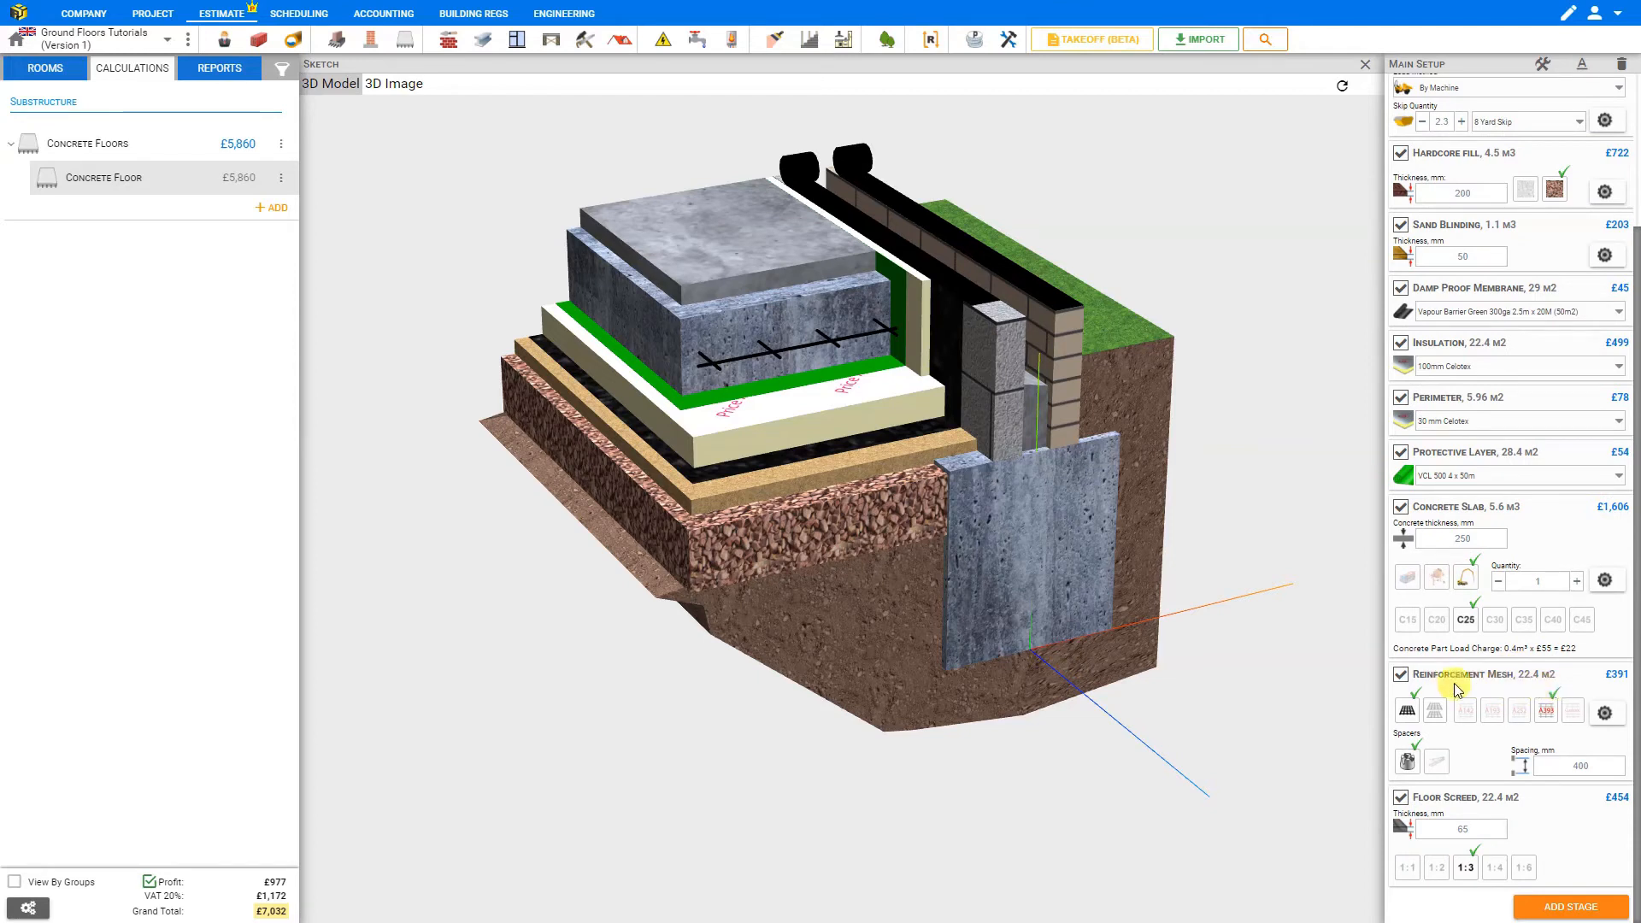
left_click(1400, 677)
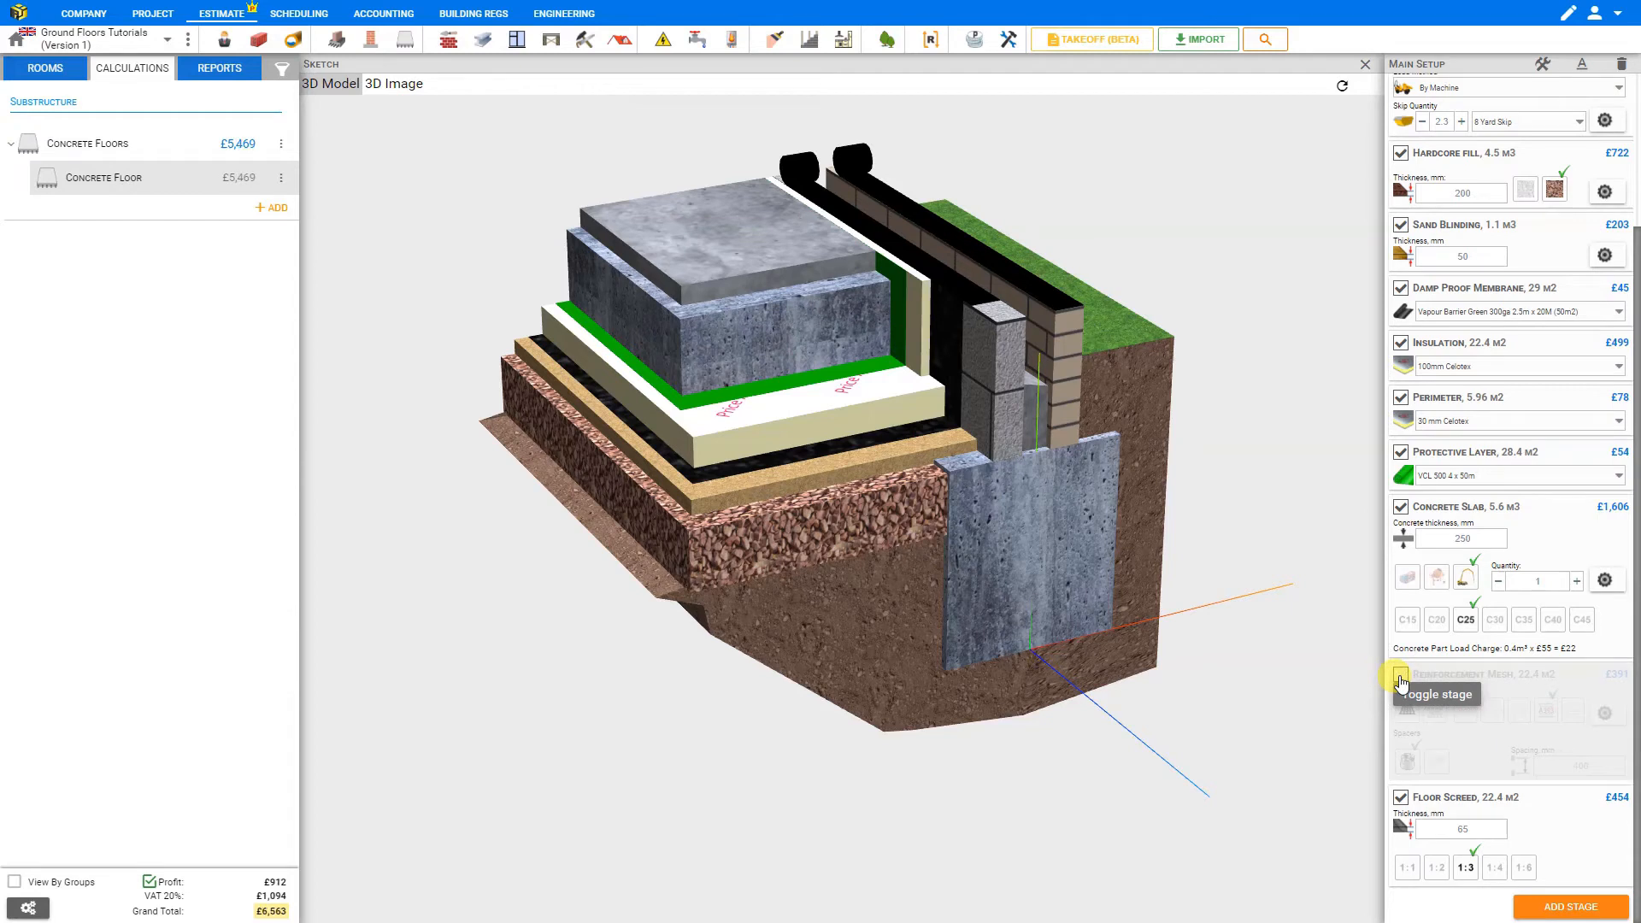
left_click(1401, 677)
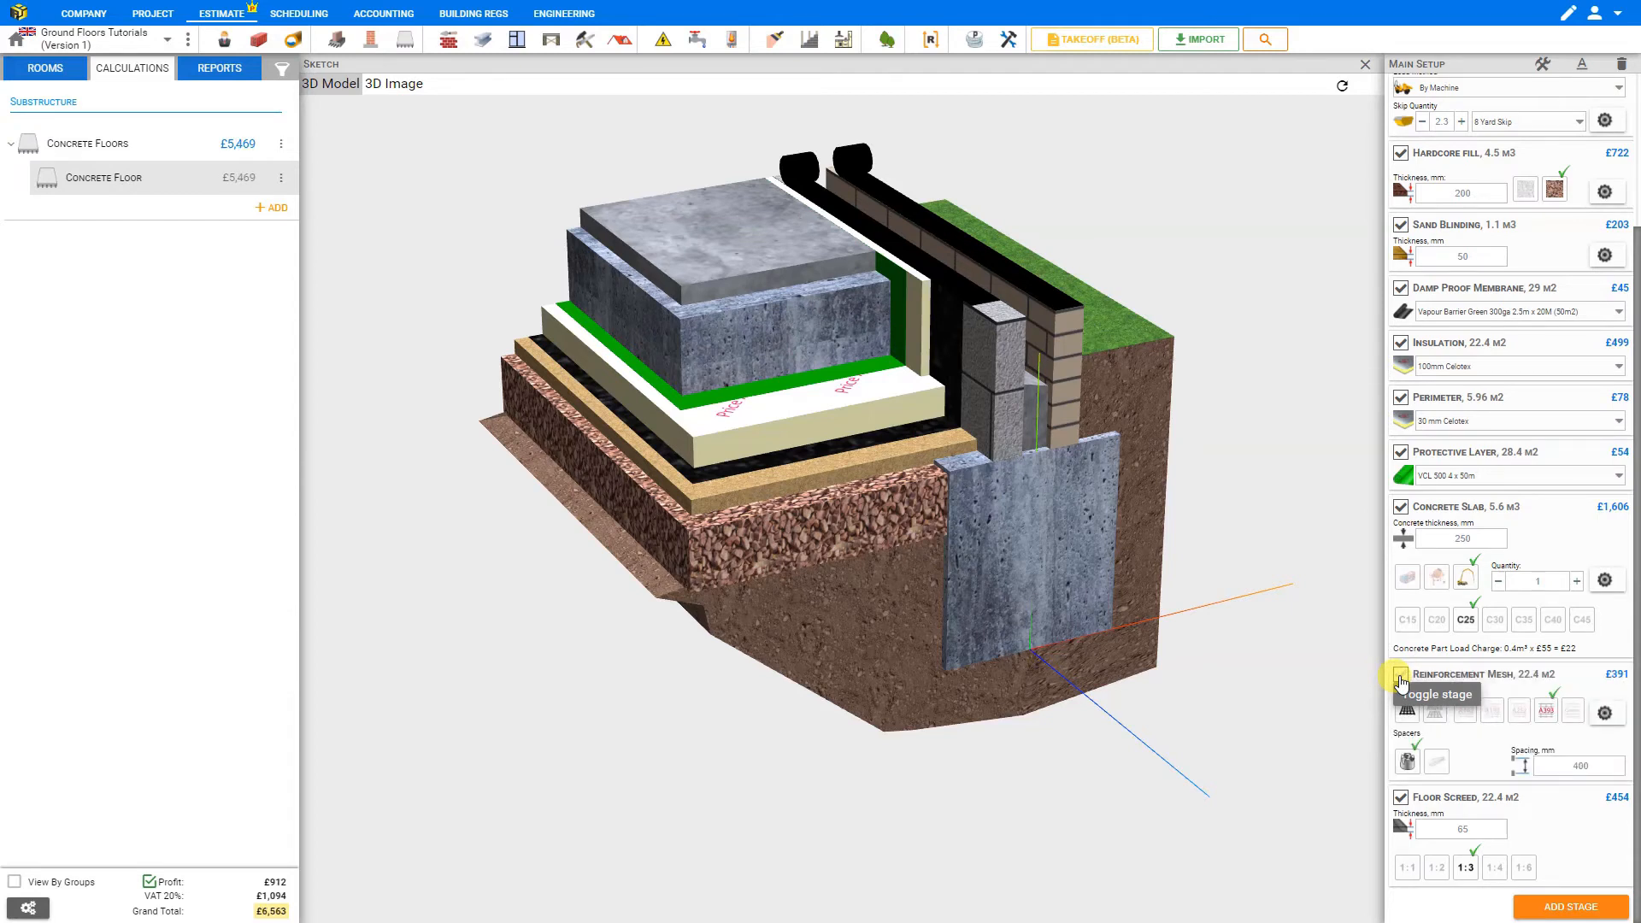
Set the reinforcement to a double mesh layer, review the custom mesh types, and choose A252 mesh.
left_click(1435, 711)
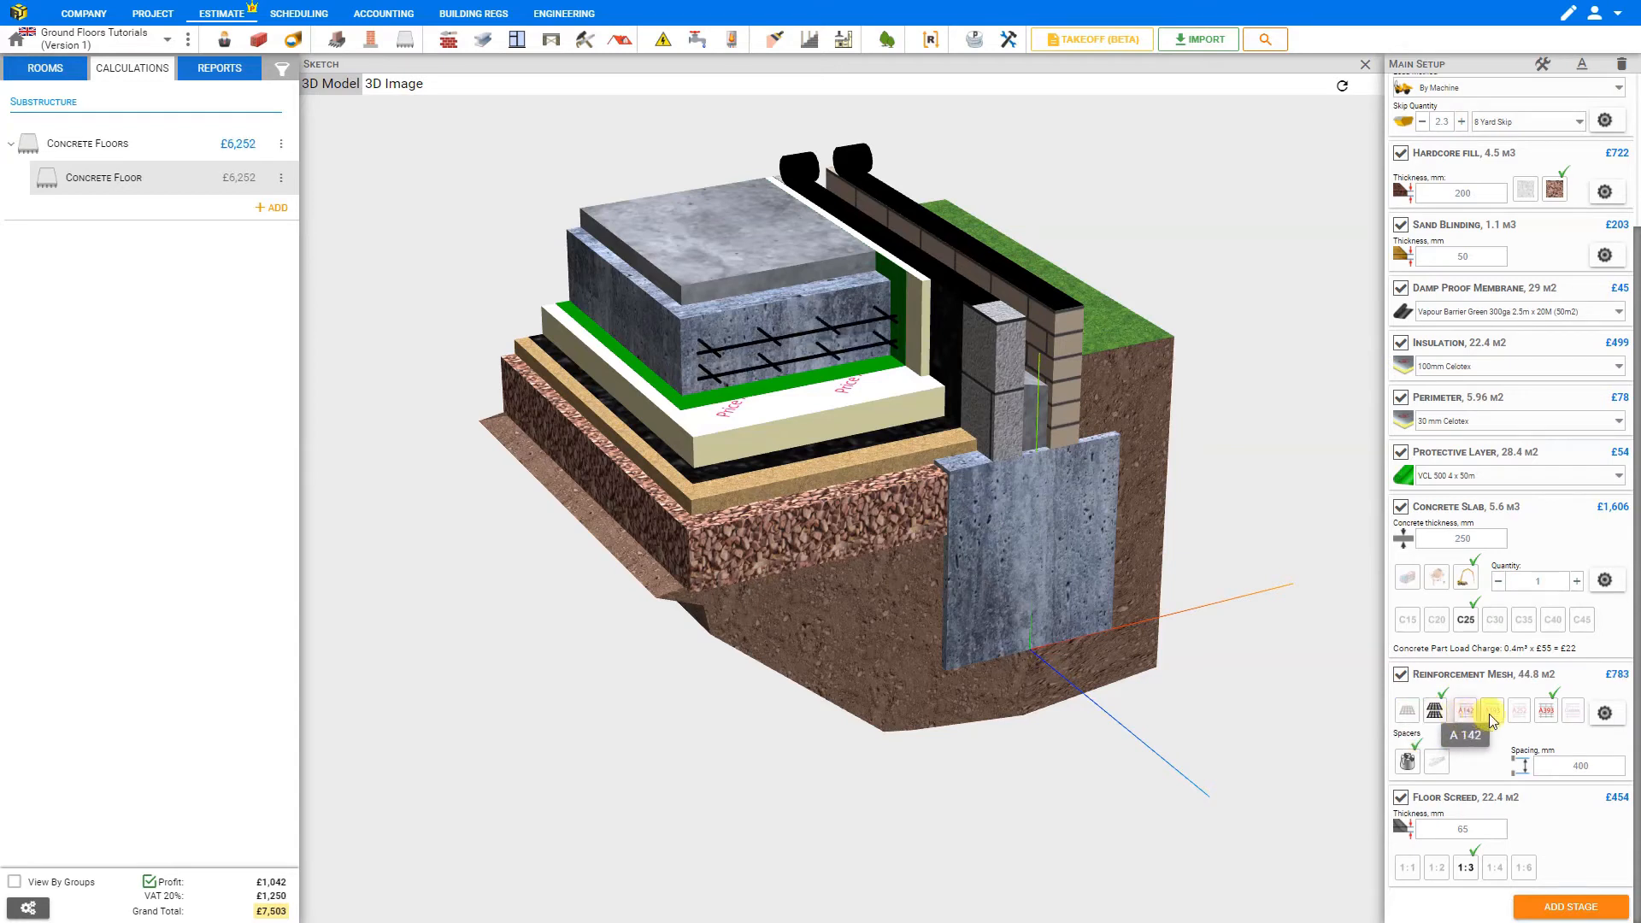
left_click(1572, 713)
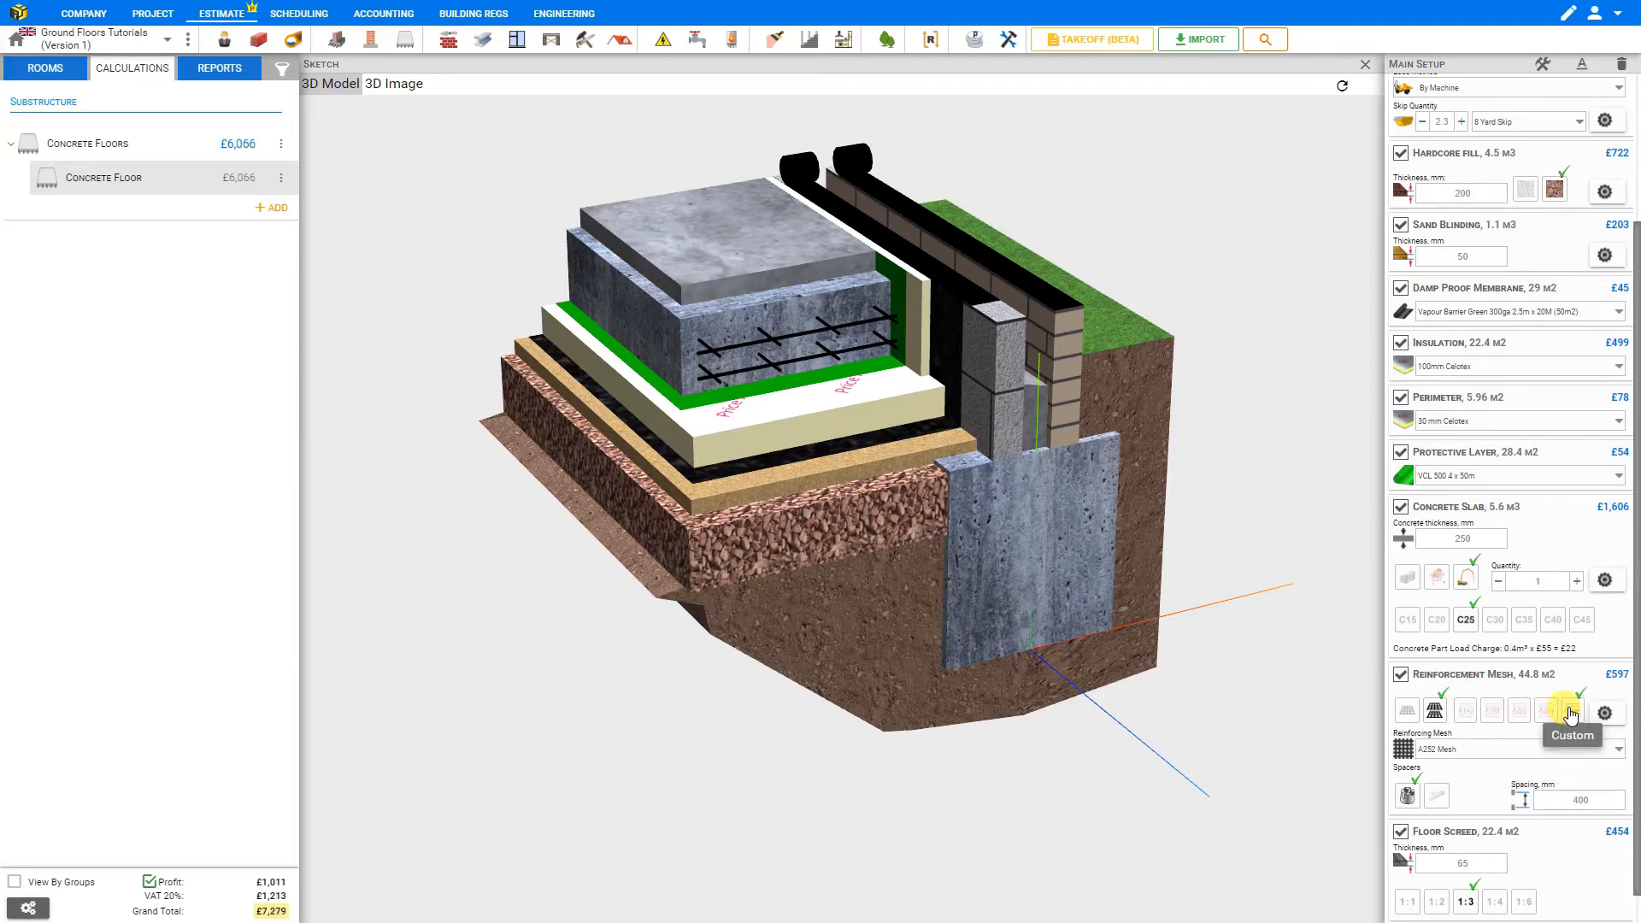
left_click(1549, 753)
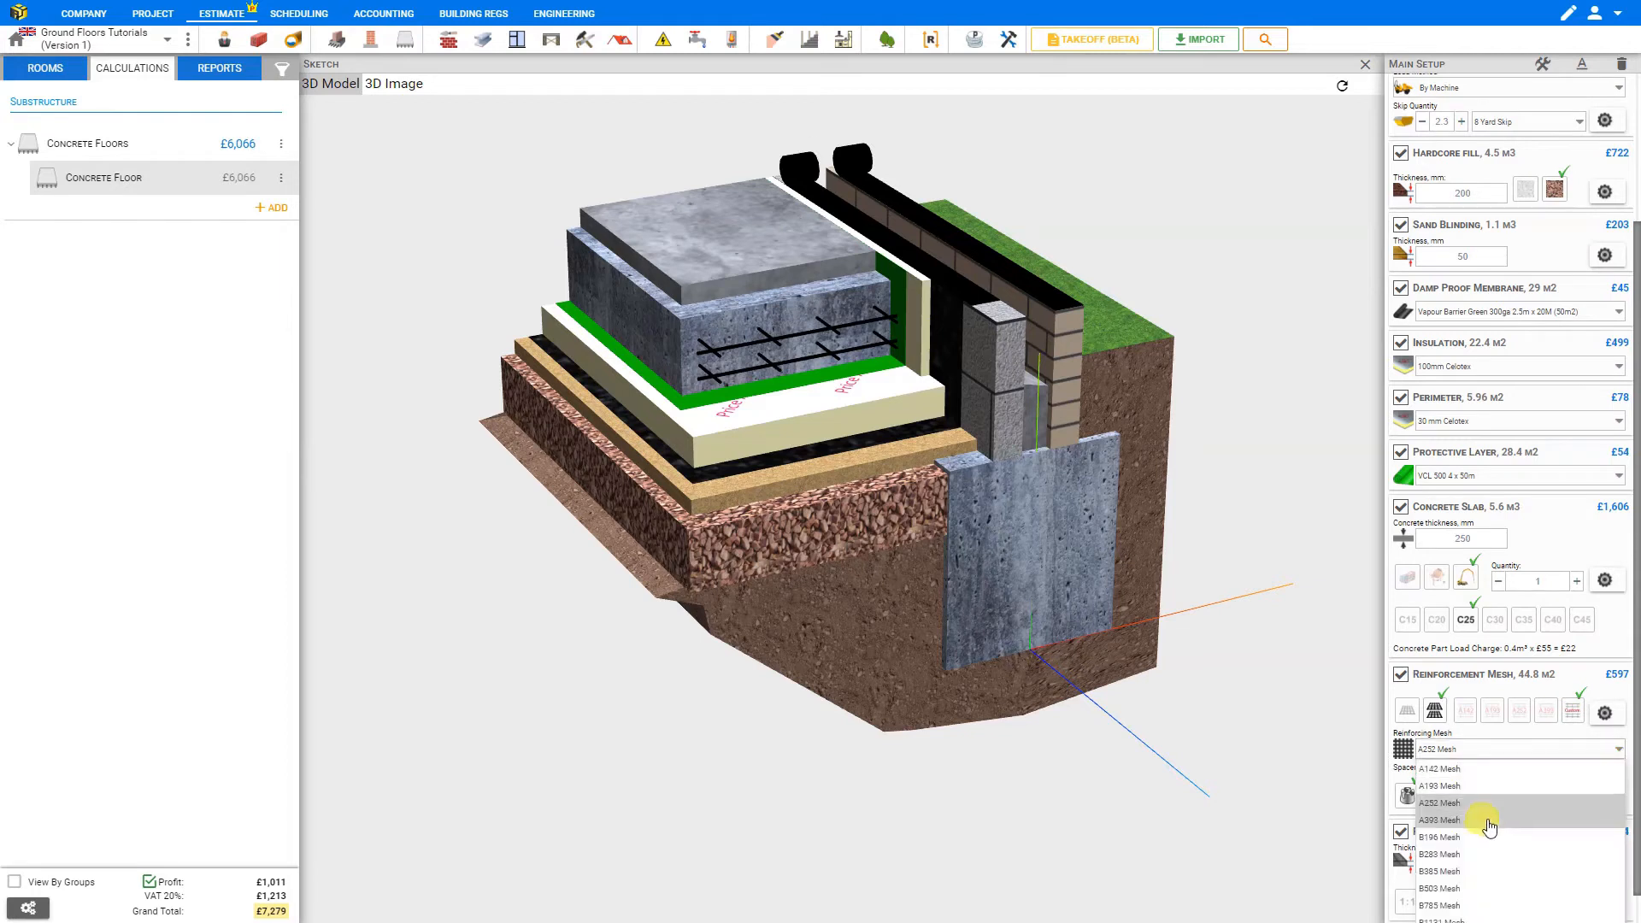
scroll(1475, 855, "down", 1)
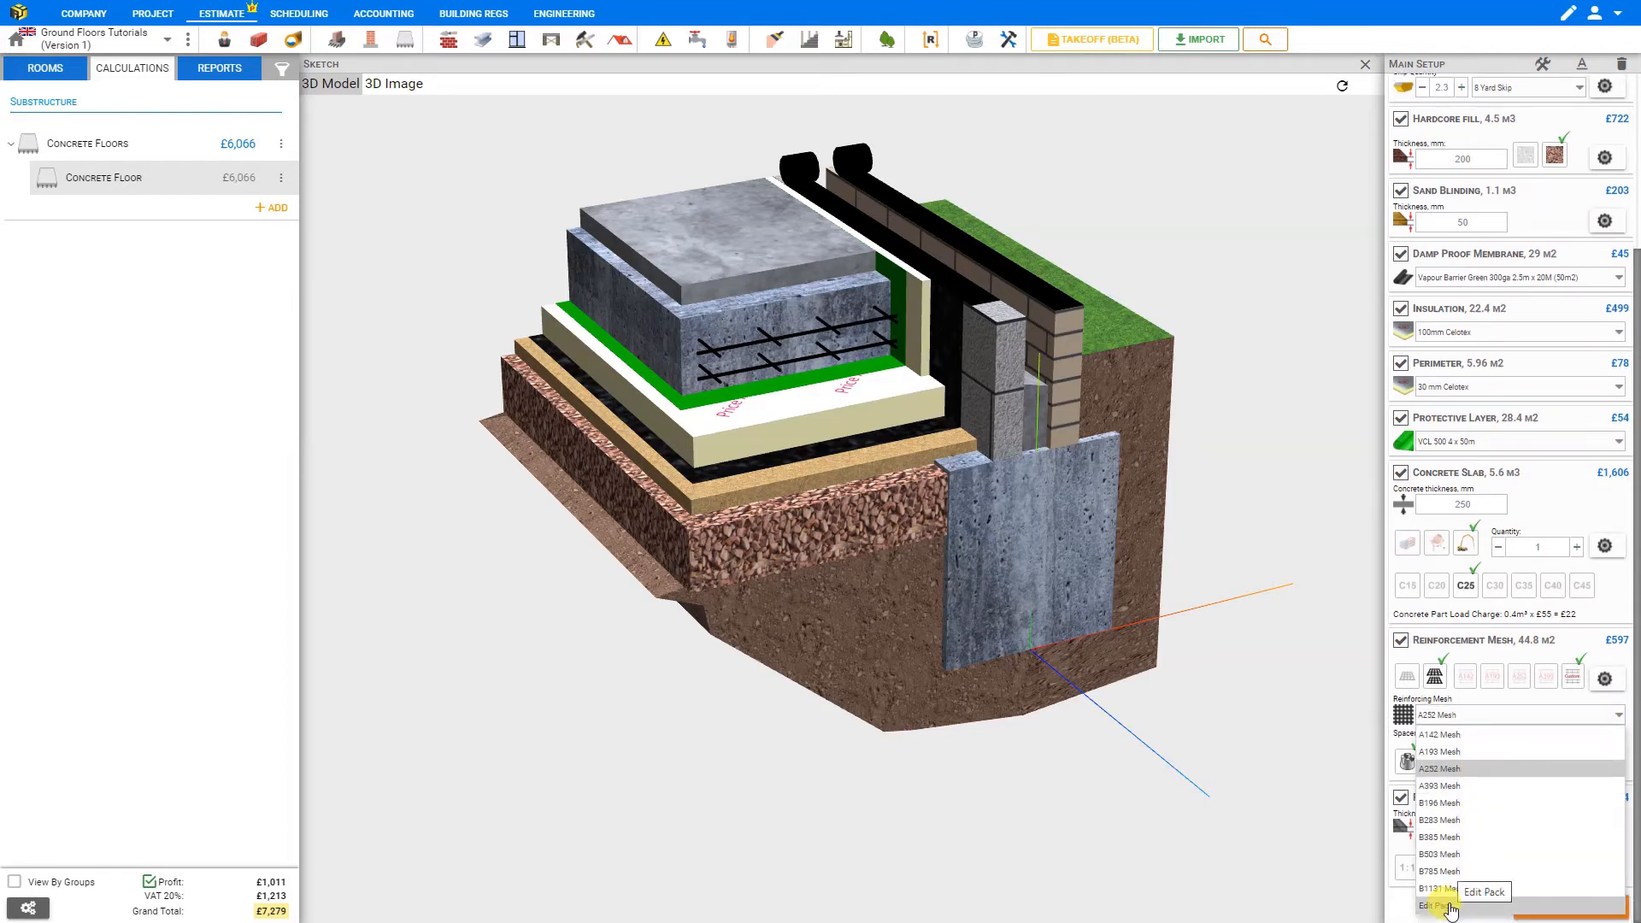
left_click(1518, 684)
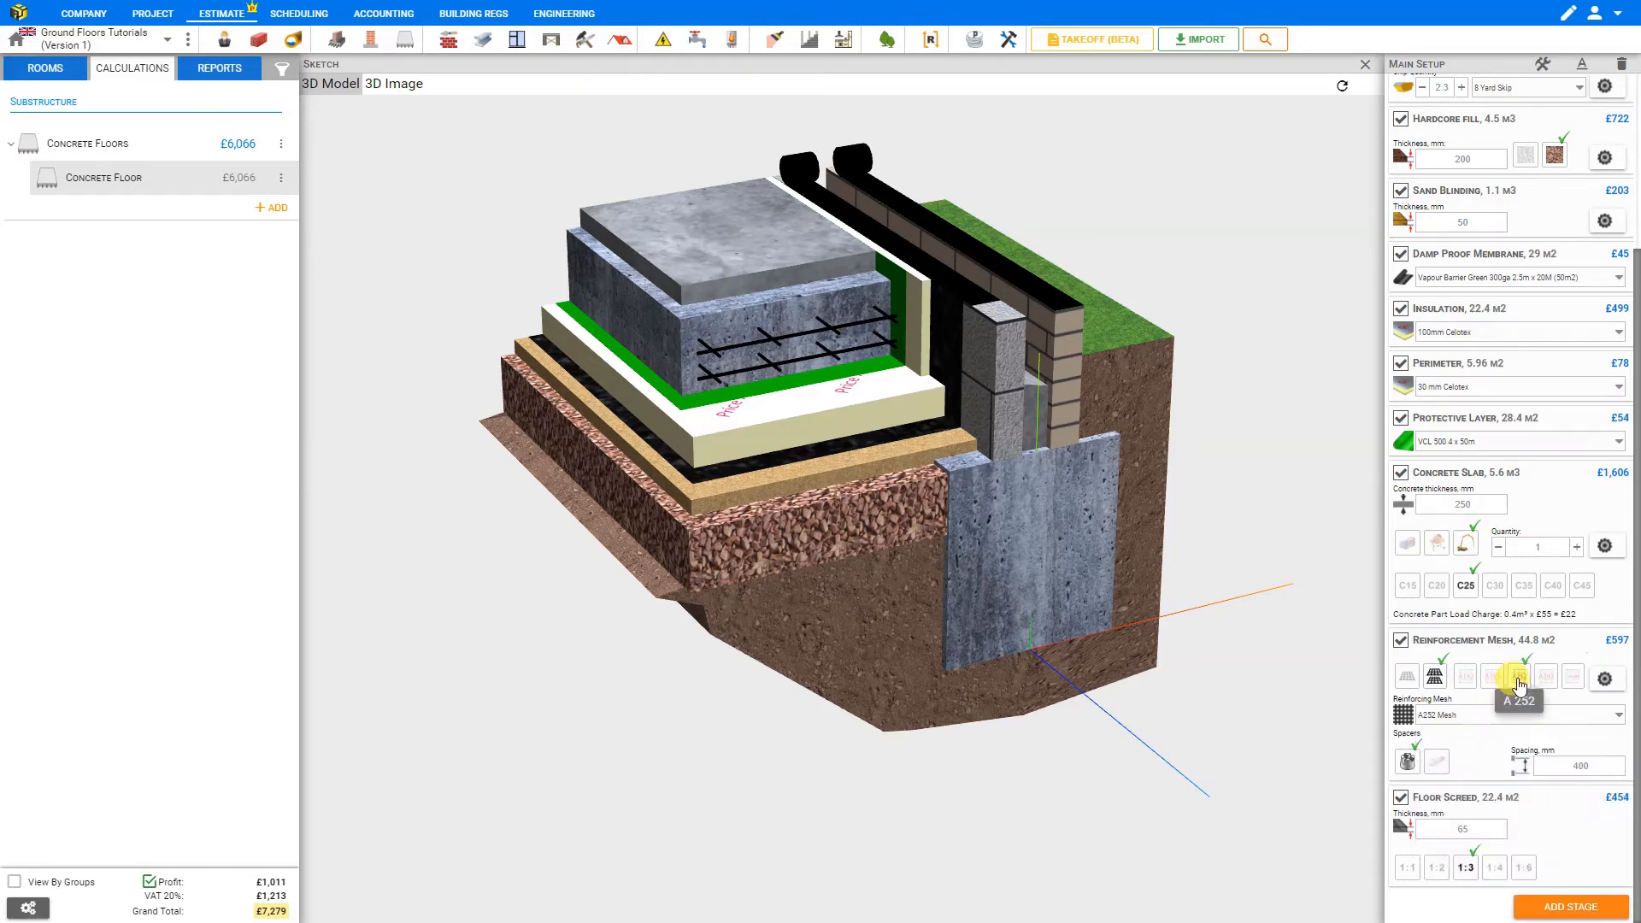
Review the reinforcement mesh overlap setting and switch the mesh spacers to the other, bar-shaped type.
left_click(1607, 713)
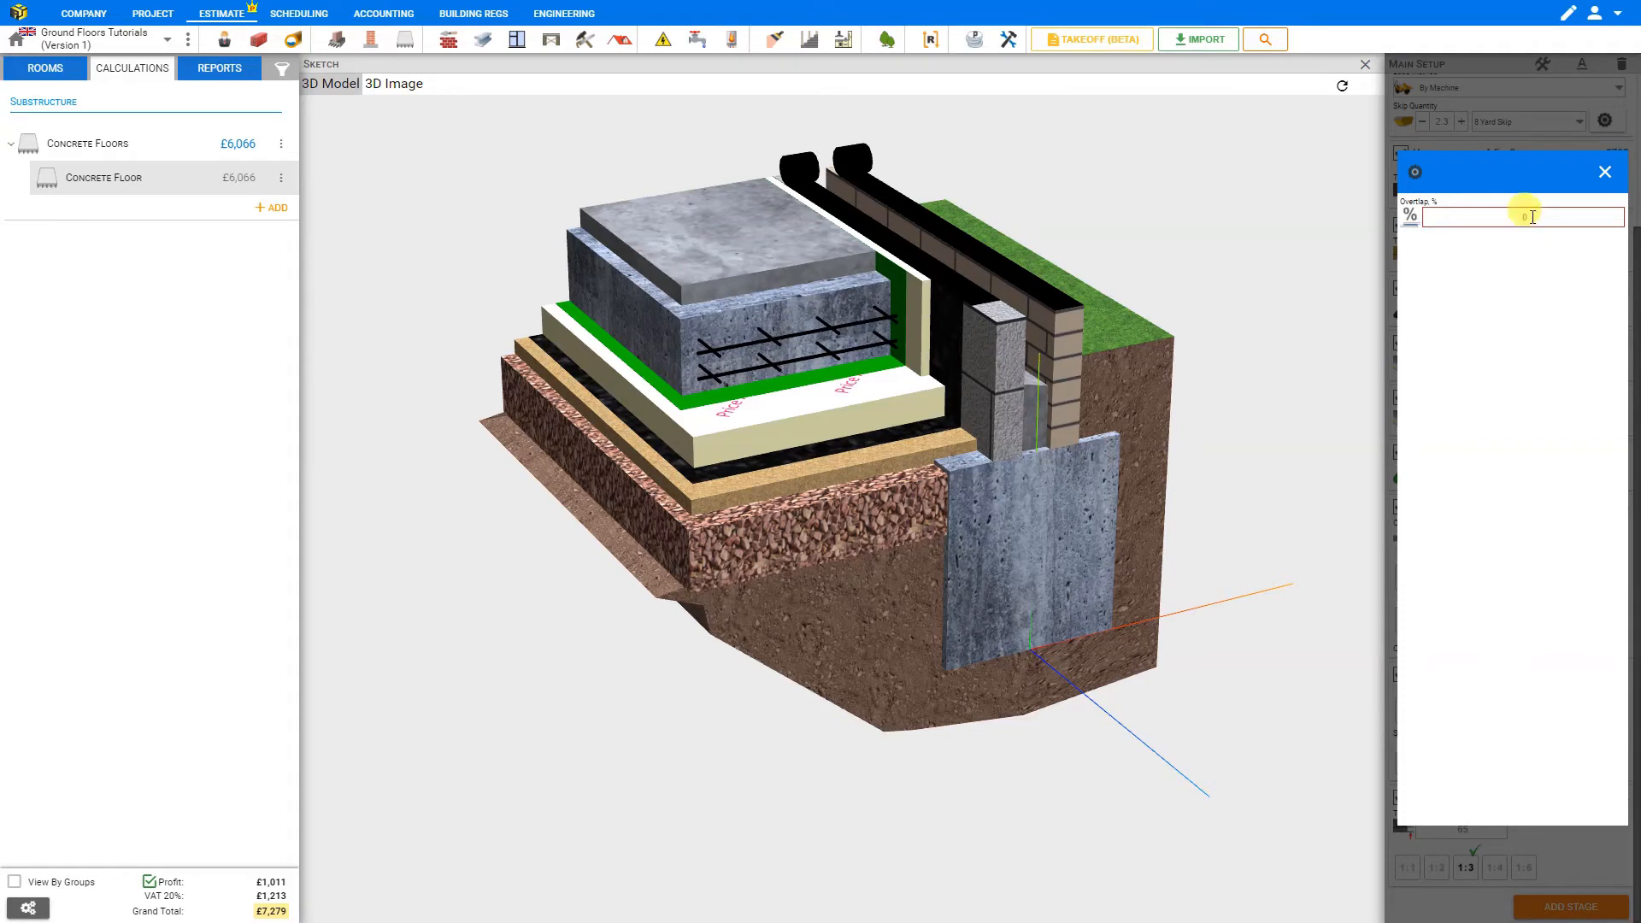
left_click(1605, 172)
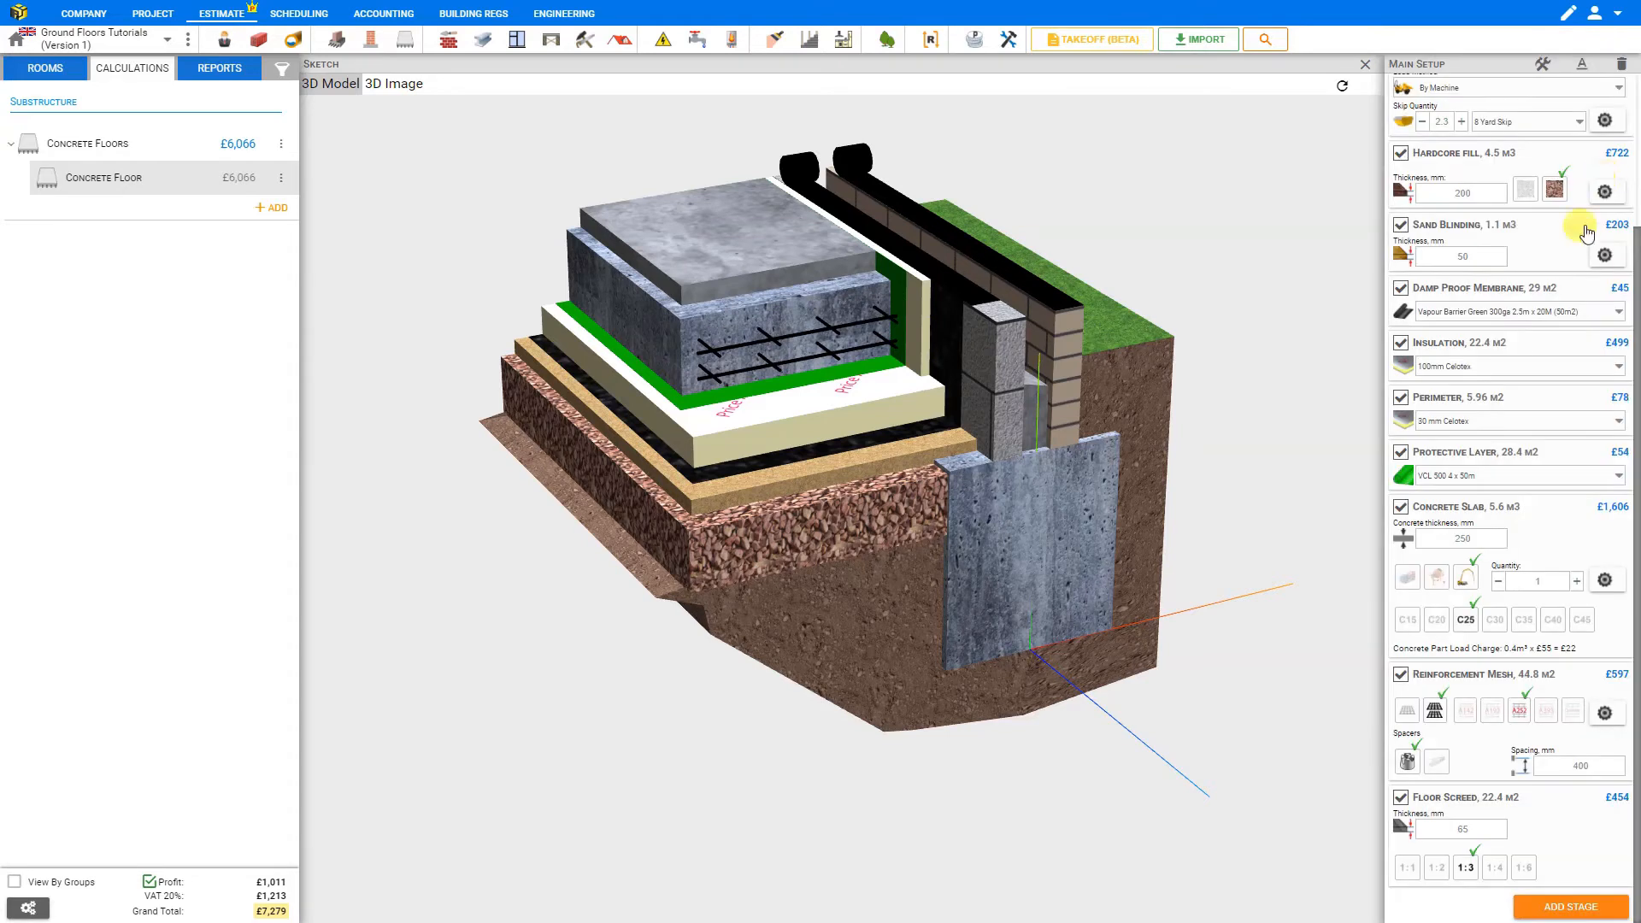
left_click(1437, 763)
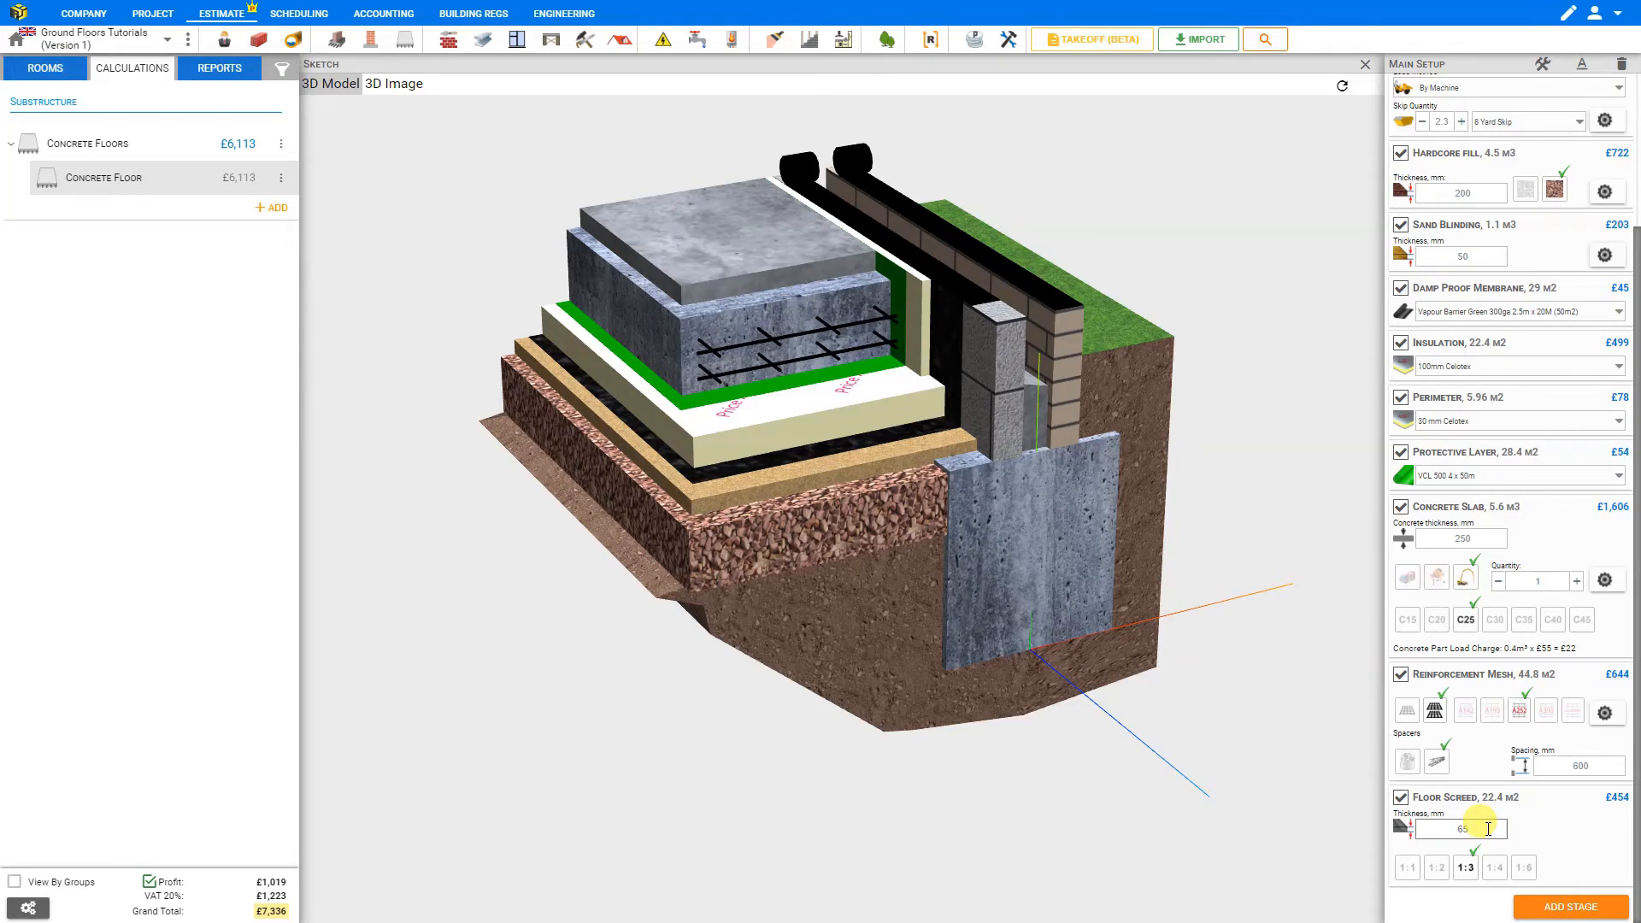
Set the floor screed thickness to 75 mm.
left_click_drag(1488, 828, 1447, 831)
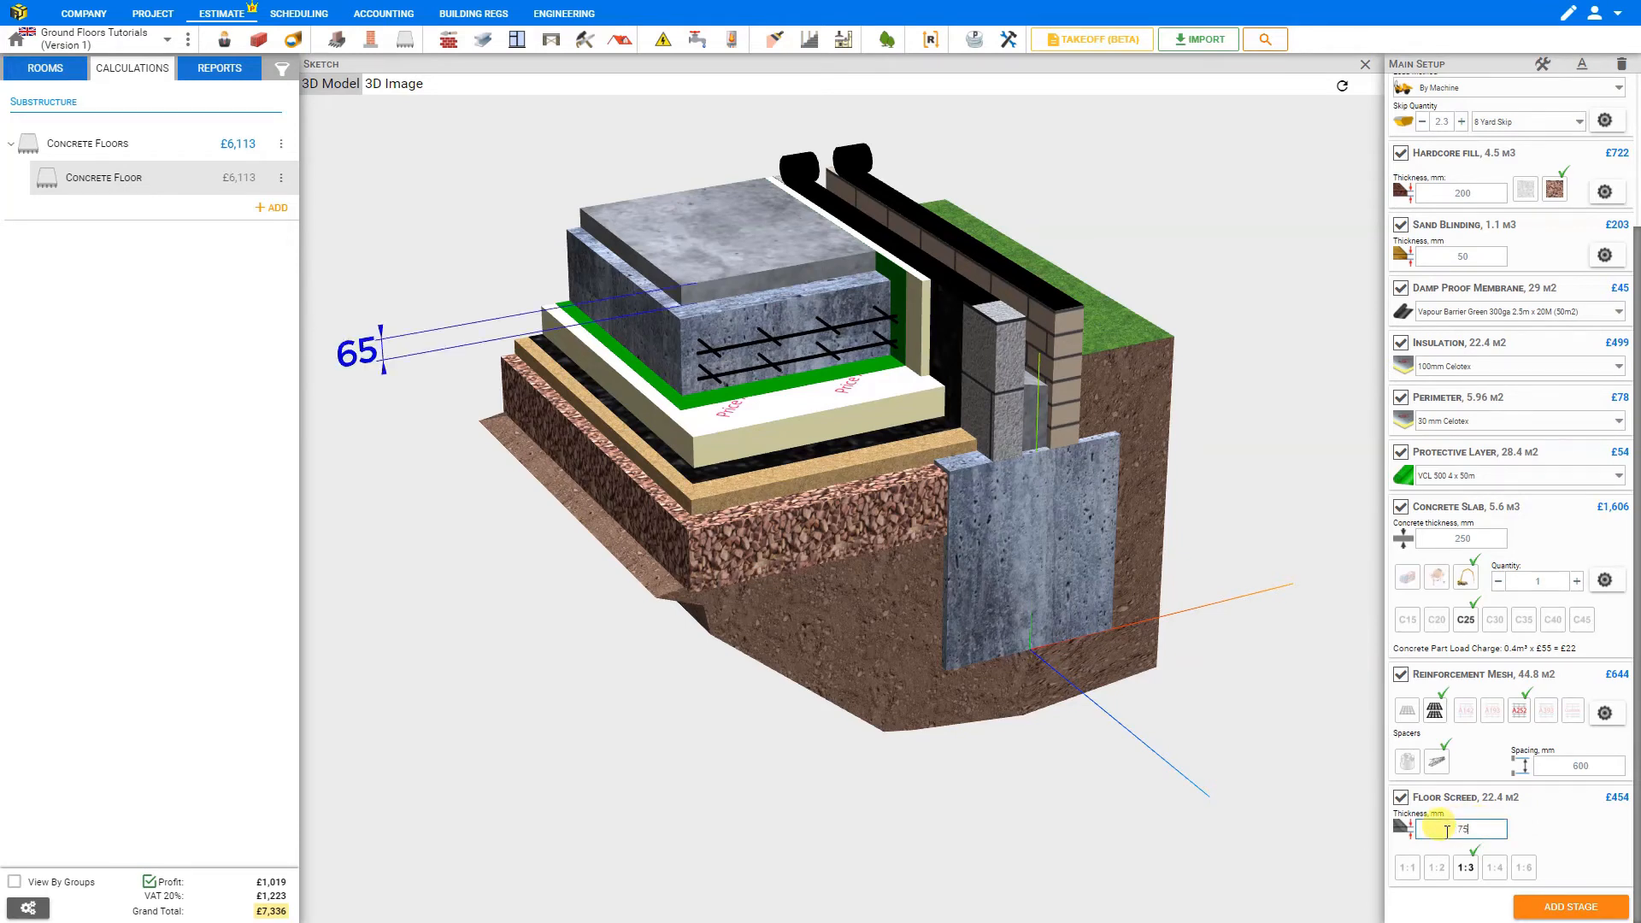
type("75")
key("Return")
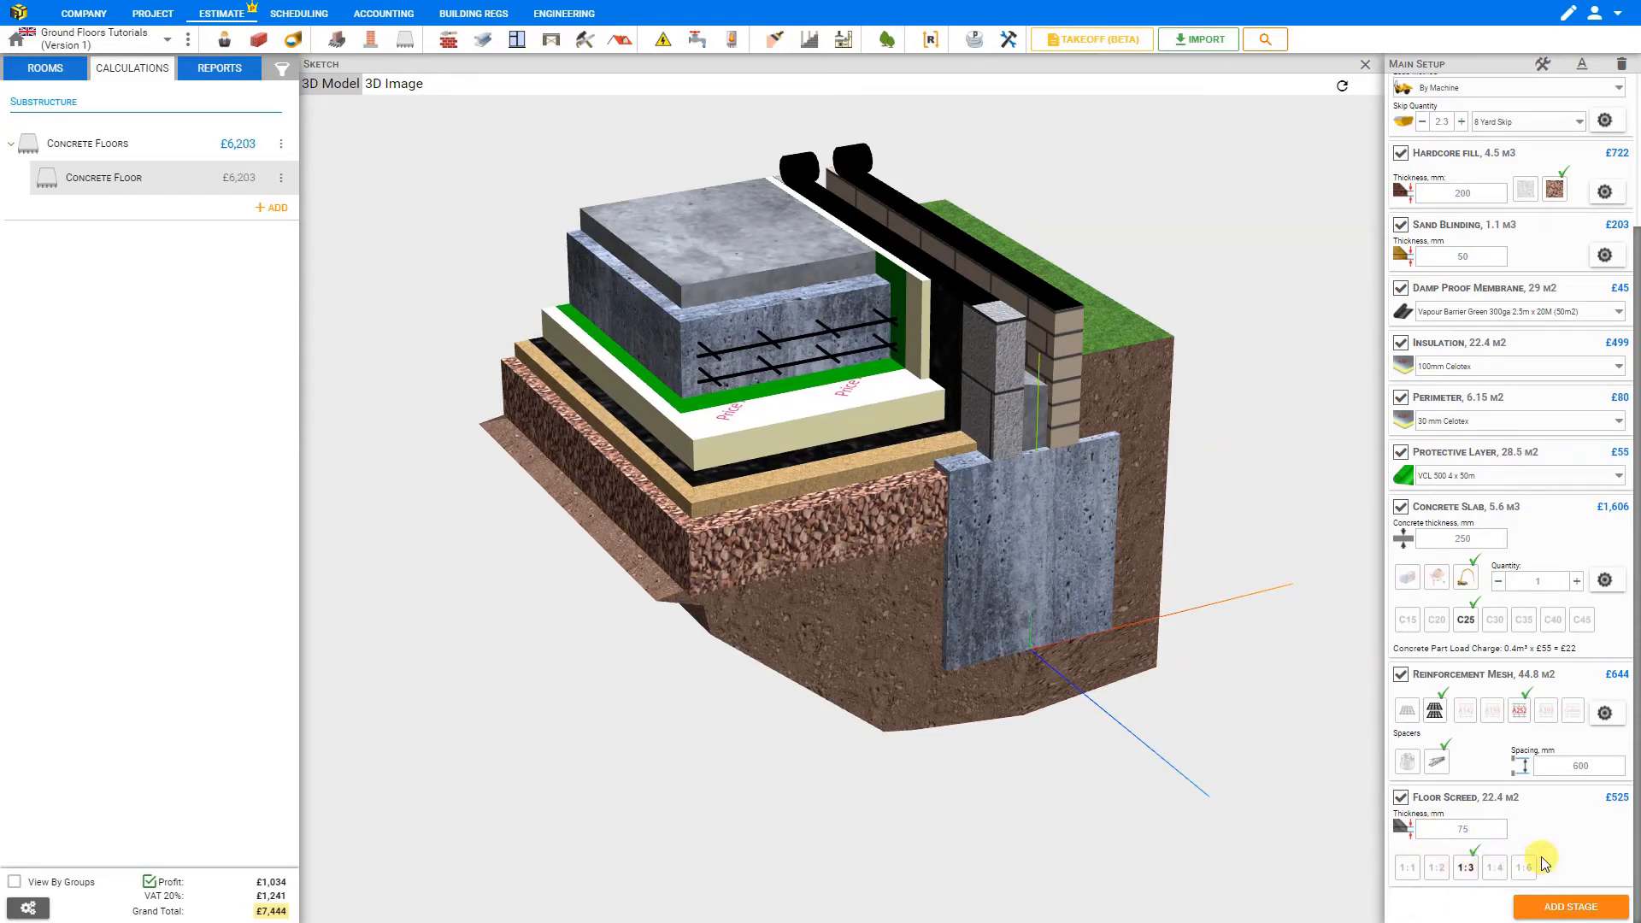
Return from the enlarged 3D model to the full estimate and review the material, labour and plant costs by stage.
left_click(1365, 76)
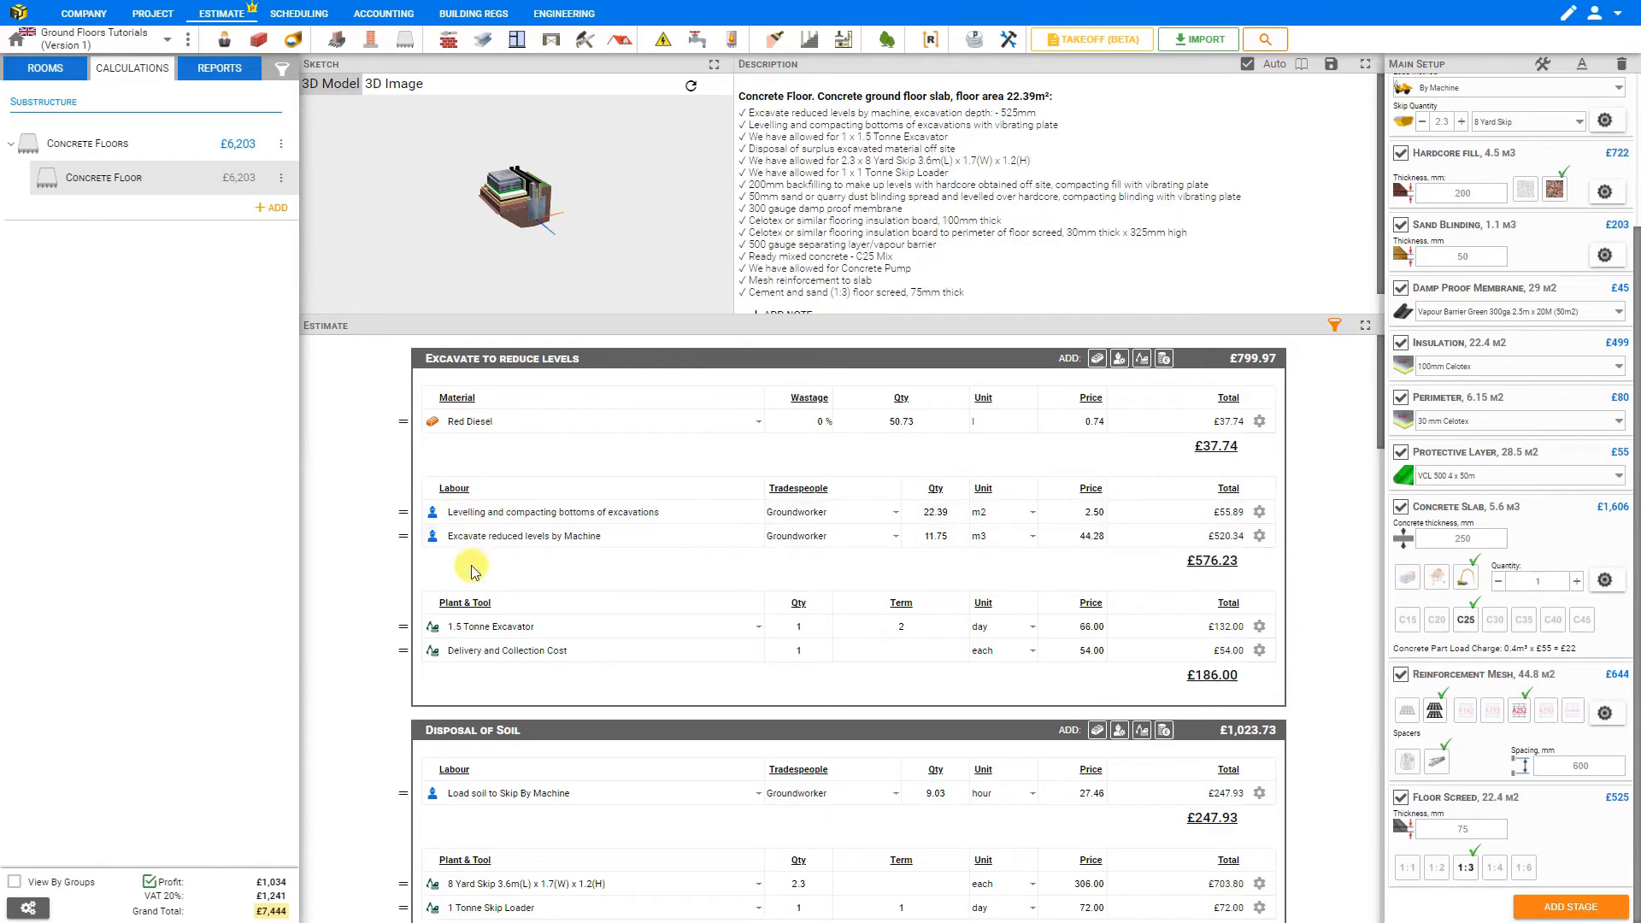
scroll(939, 617, "down", 1)
scroll(939, 617, "down", 5)
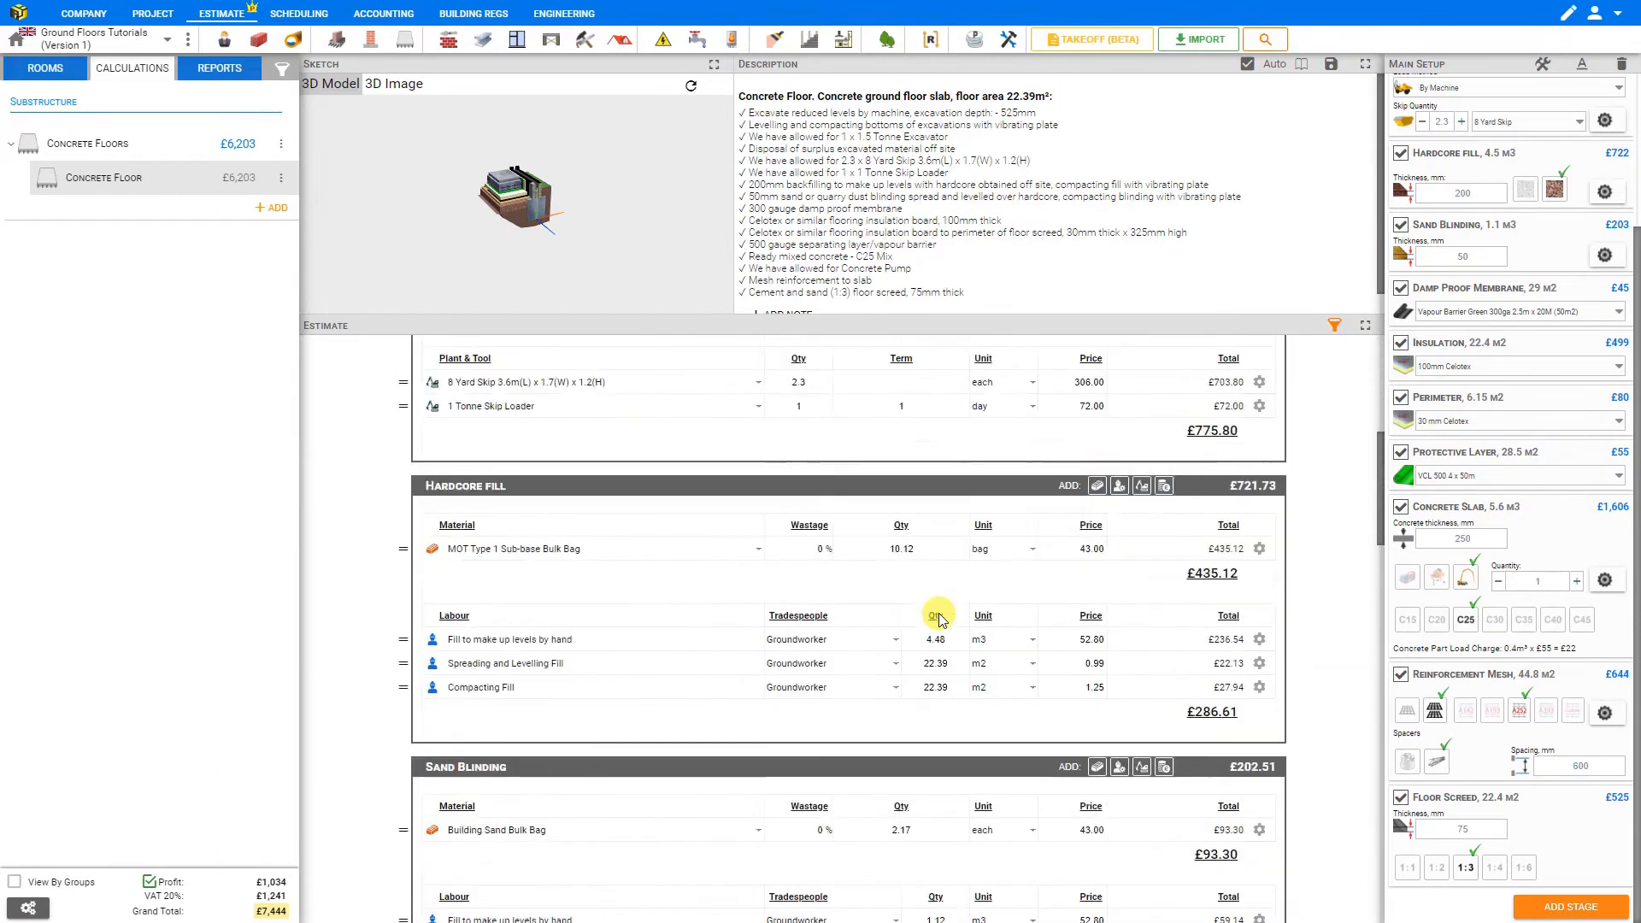
scroll(938, 617, "up", 6)
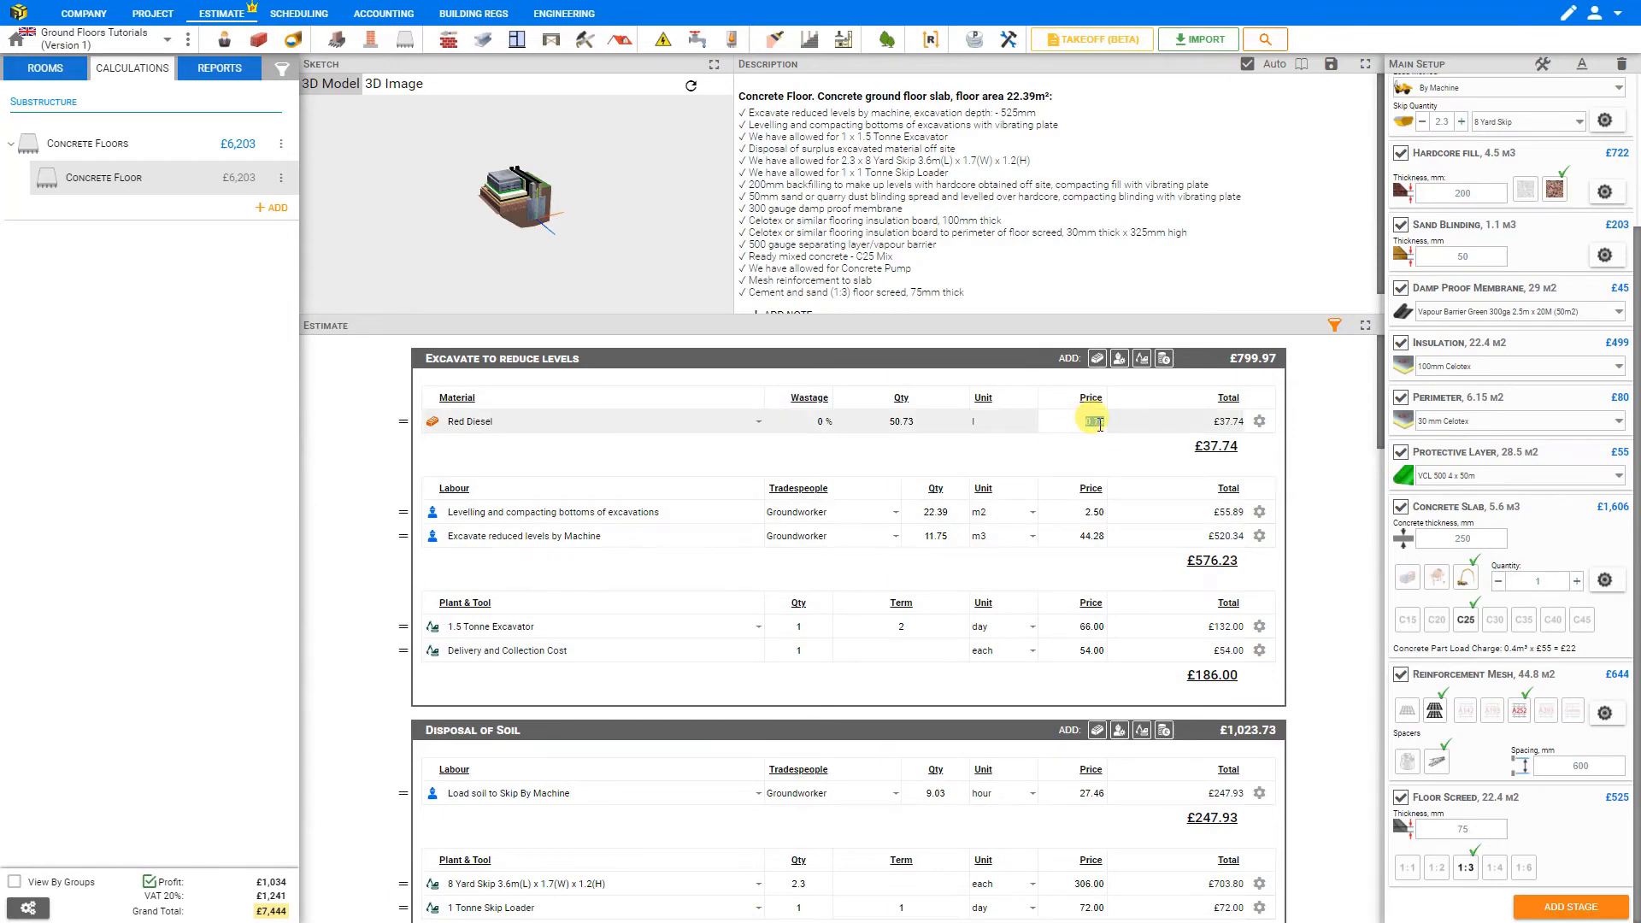
Try a Red Diesel price of 1.00 in the excavation stage, then reset that item to its default.
type("1.00")
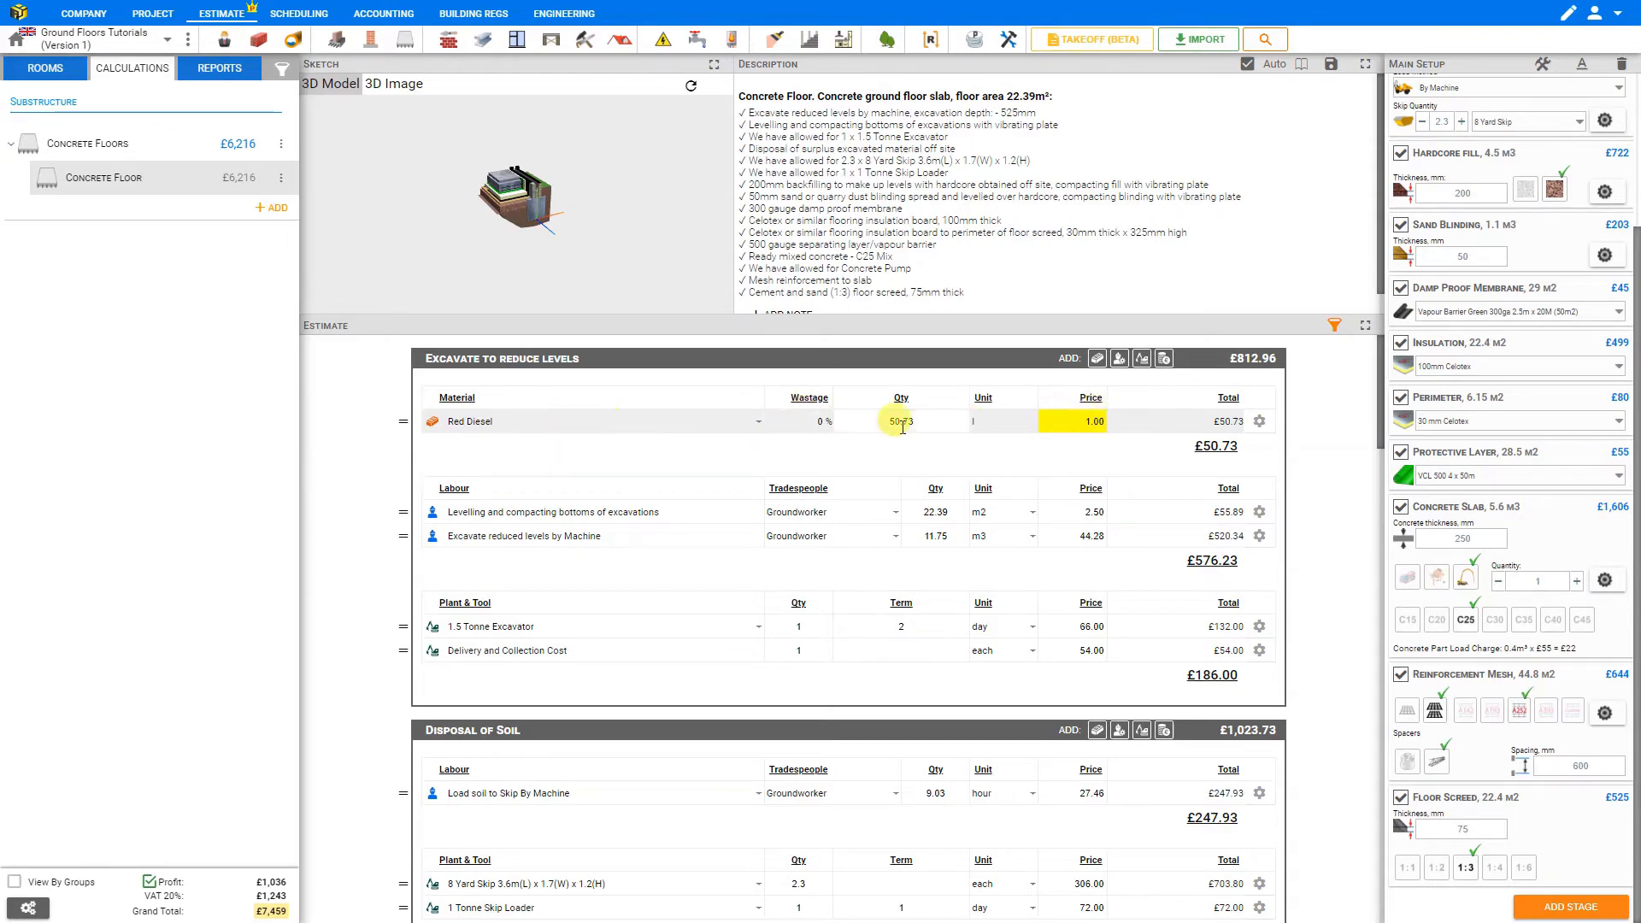
left_click(1260, 423)
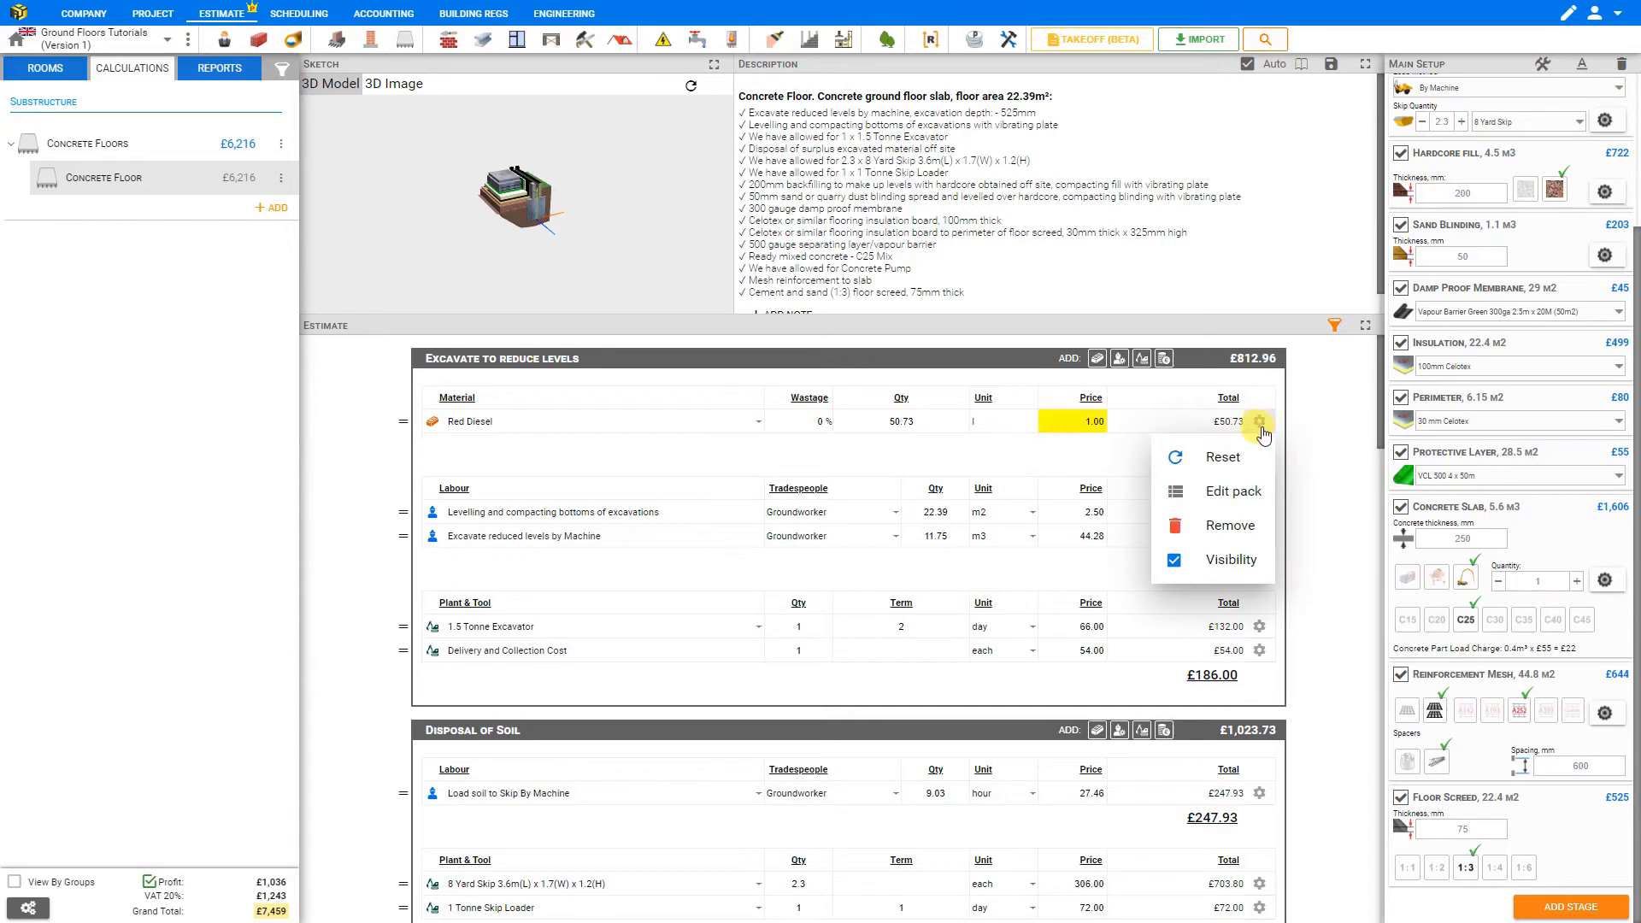
left_click(1224, 459)
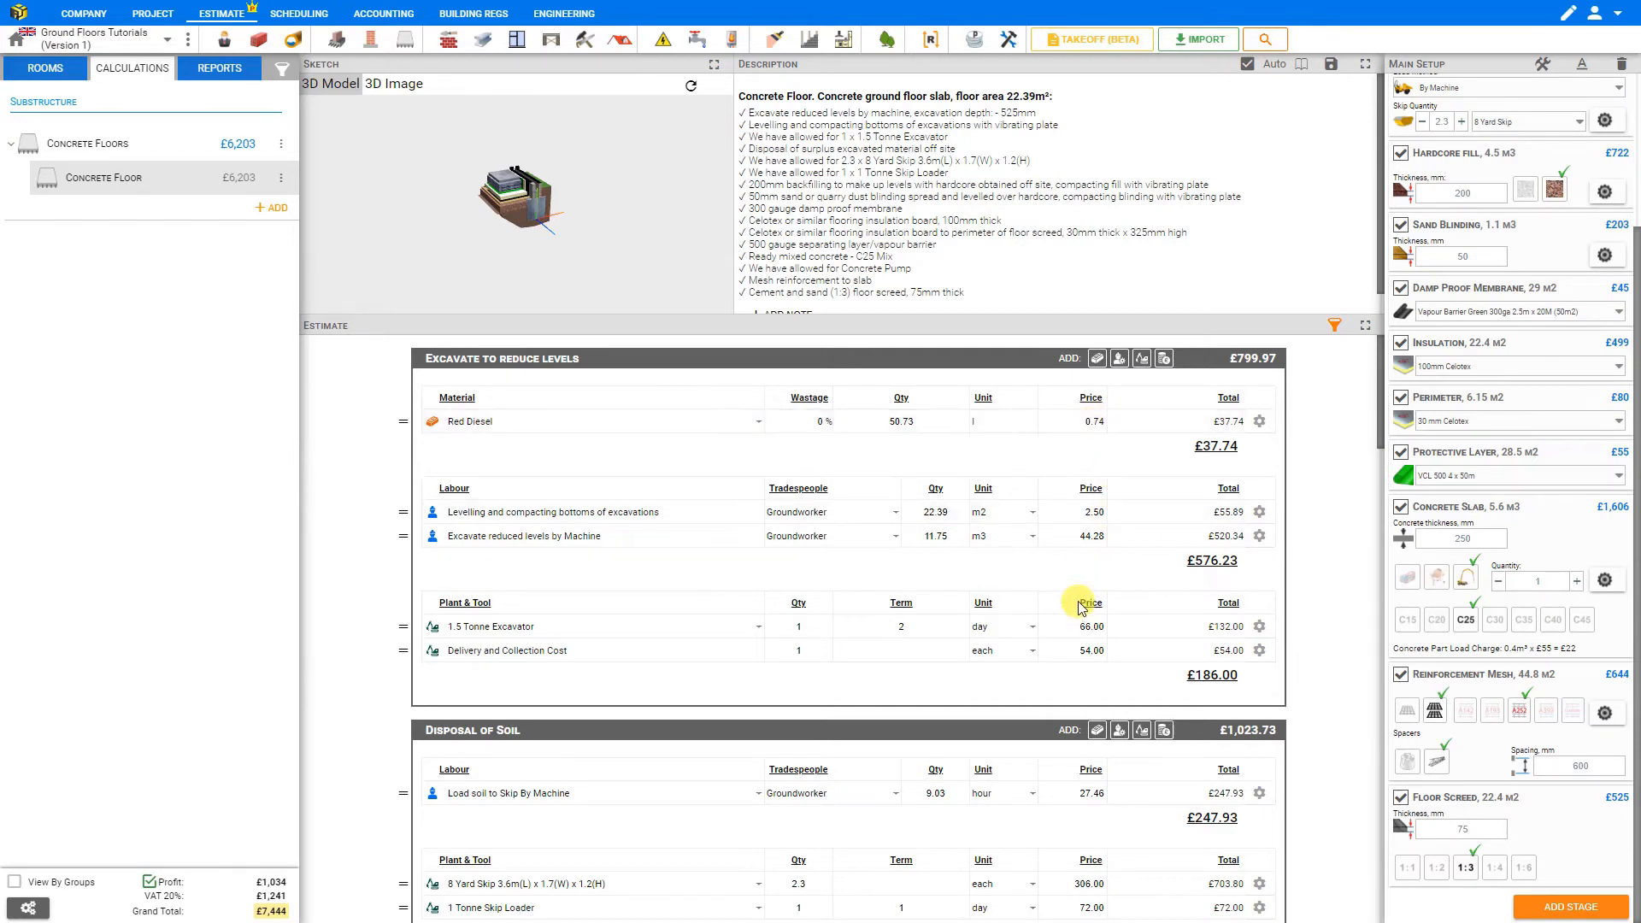
Exclude material costs from the concrete floor estimate and review the remaining labour and plant items.
left_click(1335, 328)
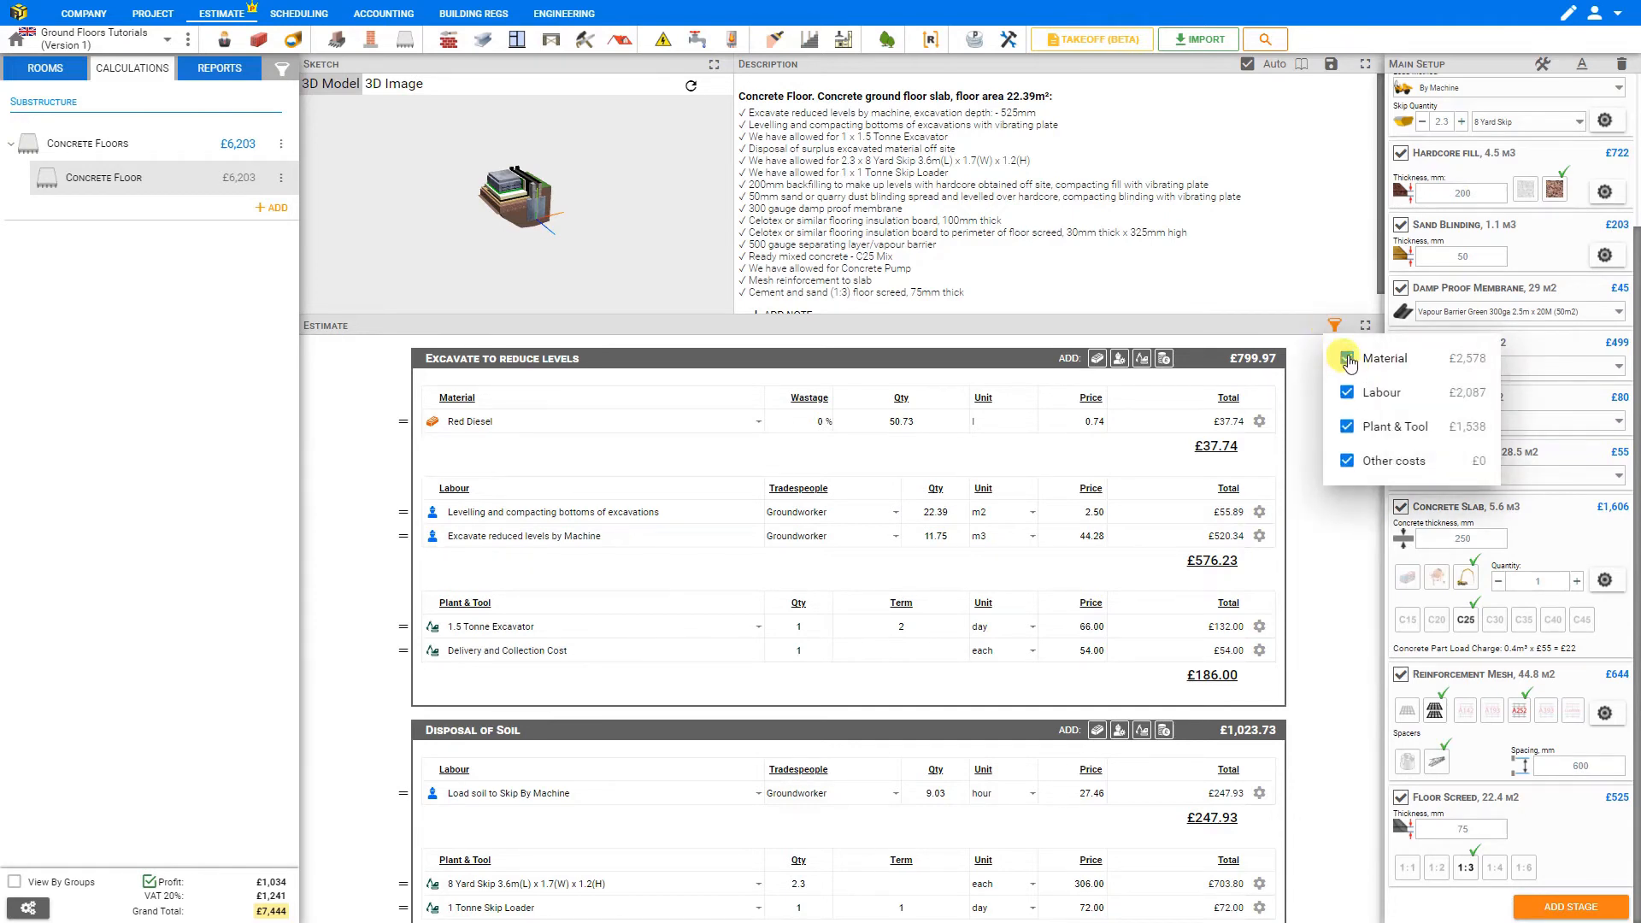
left_click(1348, 360)
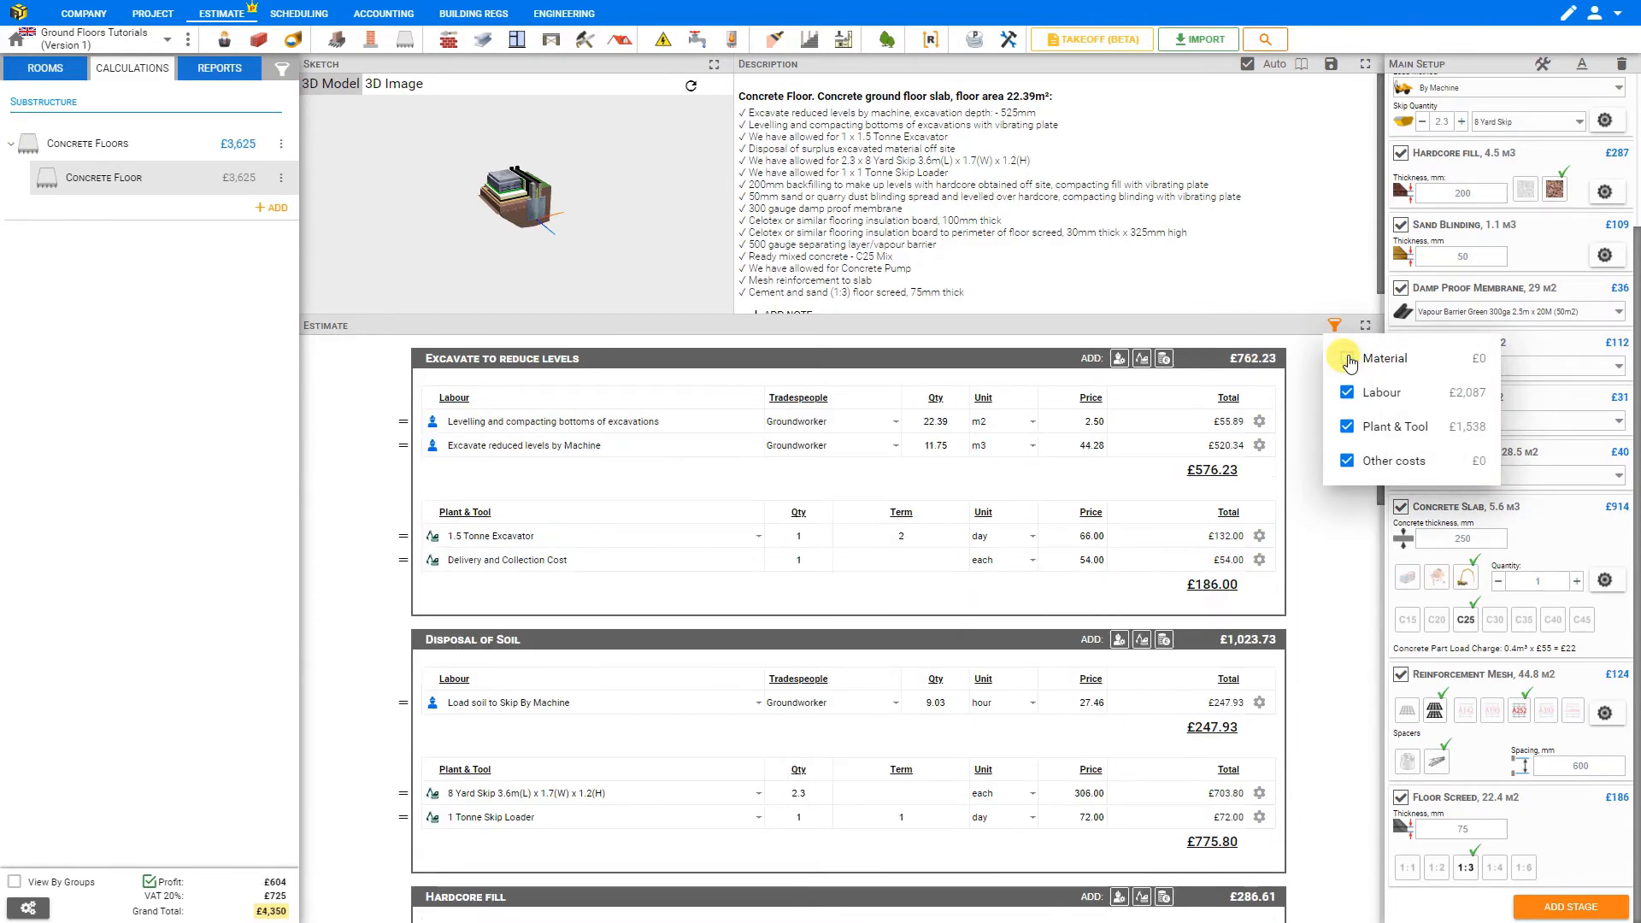
left_click(1334, 325)
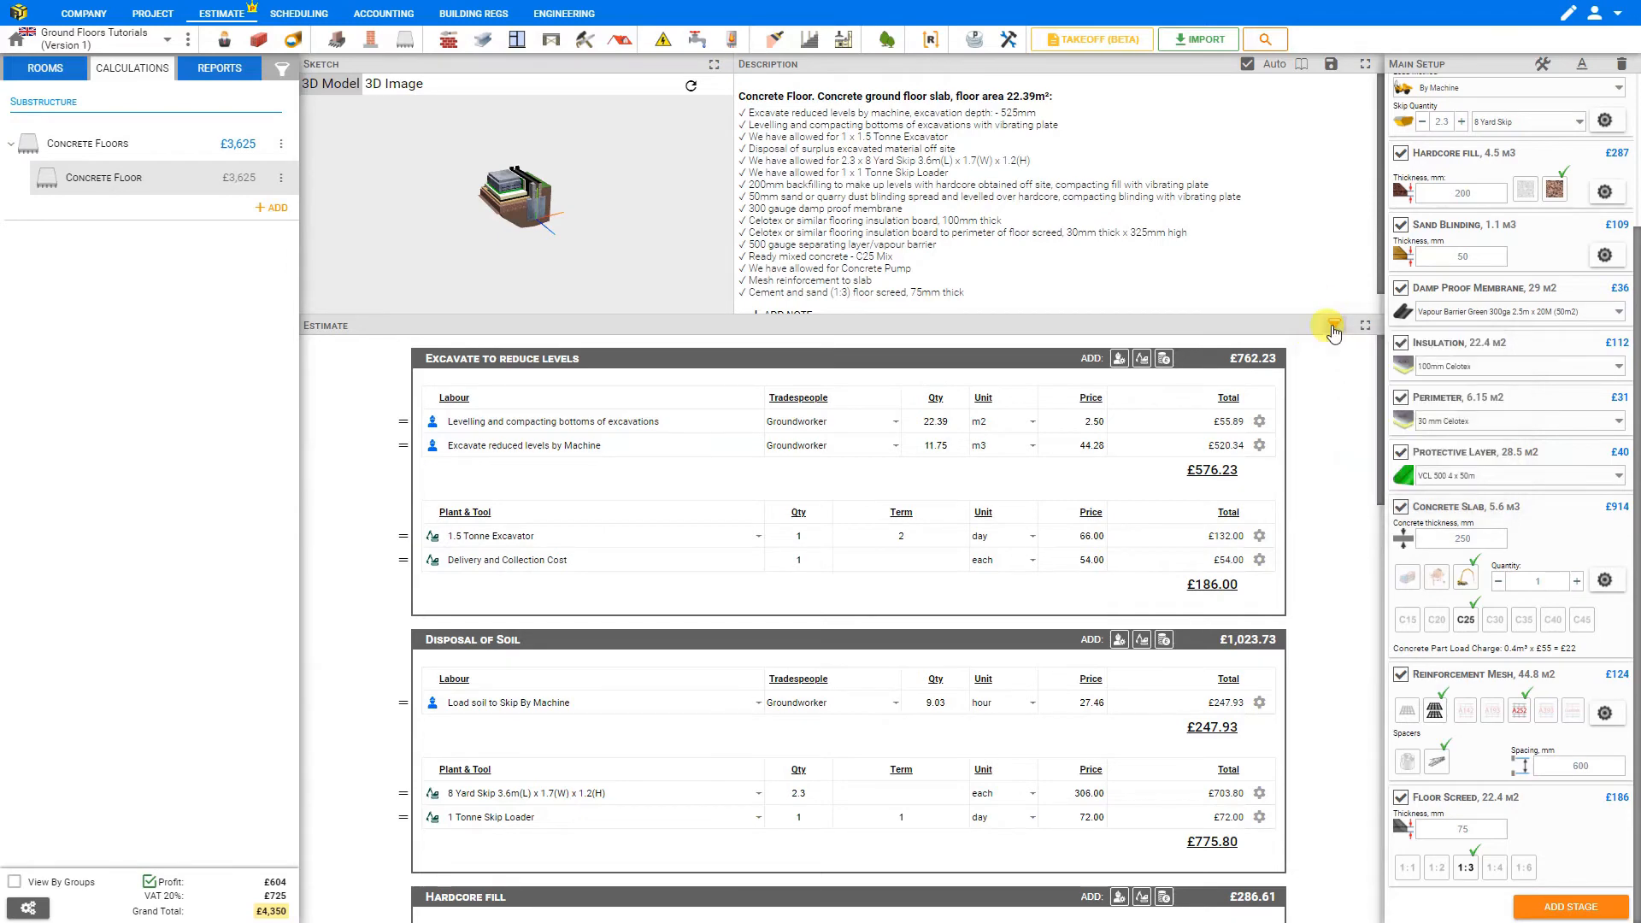
scroll(487, 736, "down", 8)
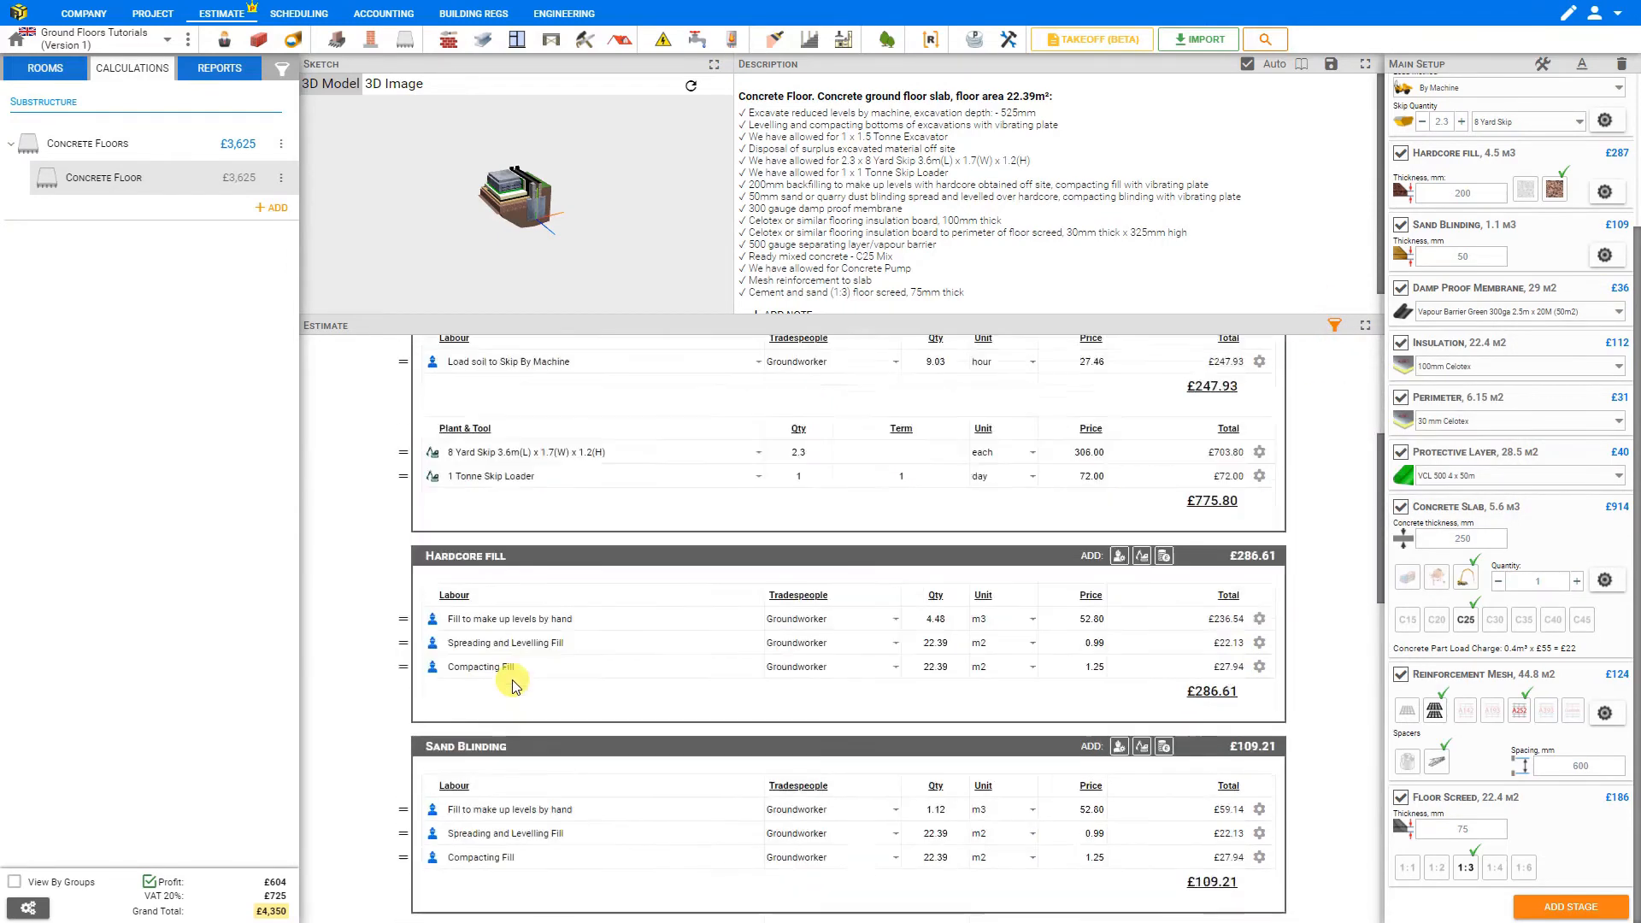
Include material costs in the concrete floor estimate again for all groups.
scroll(458, 780, "up", 8)
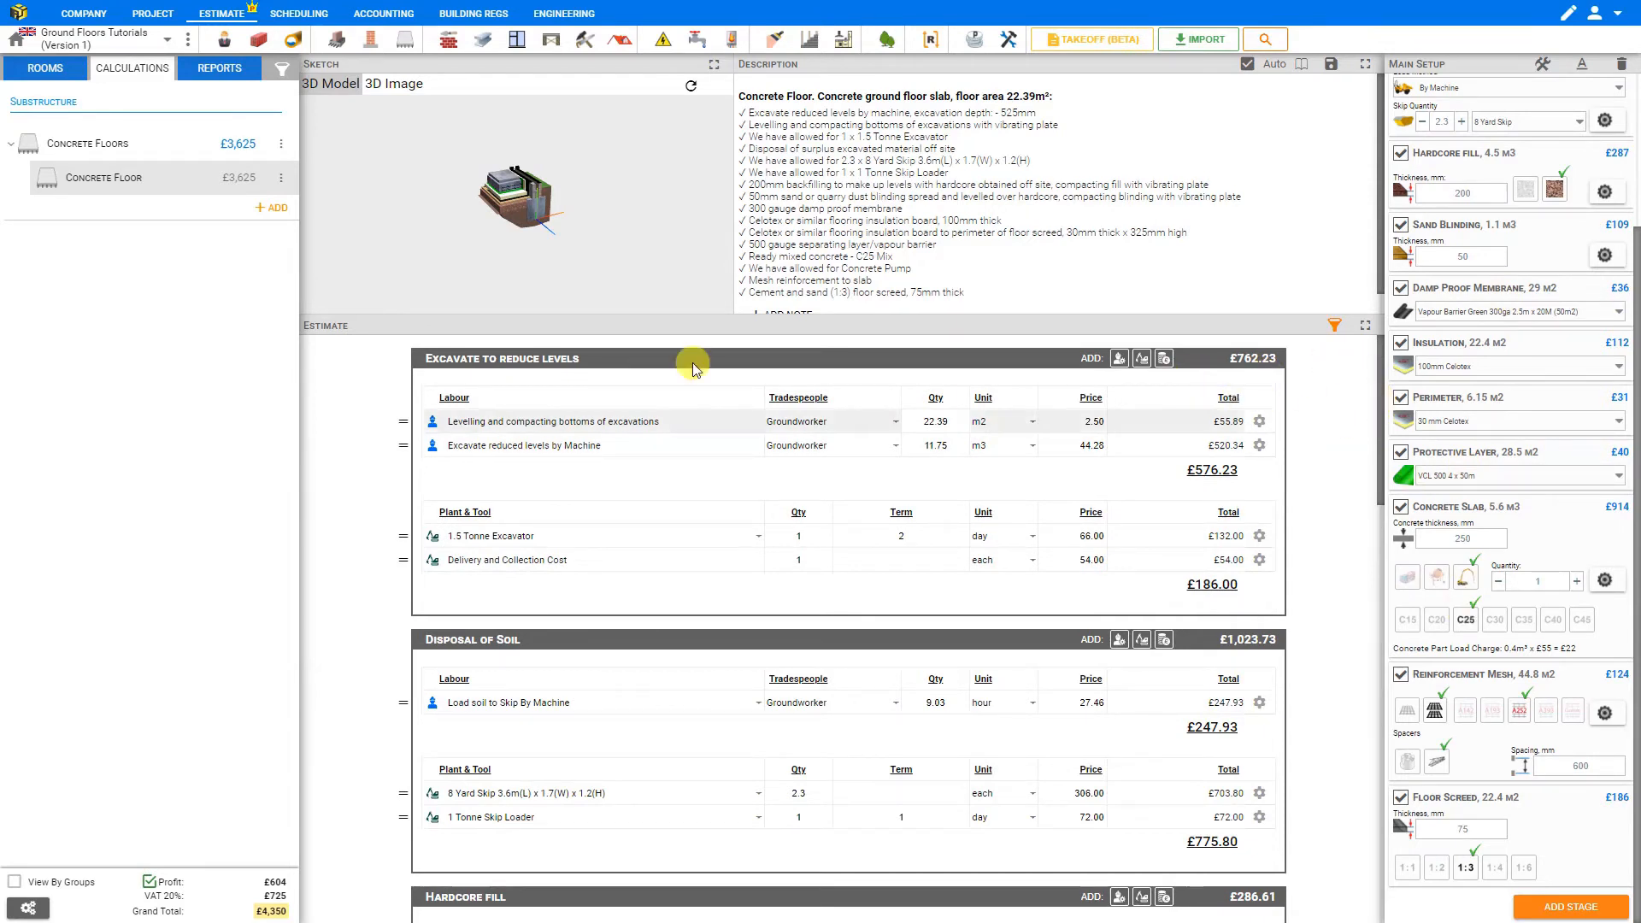
left_click(284, 73)
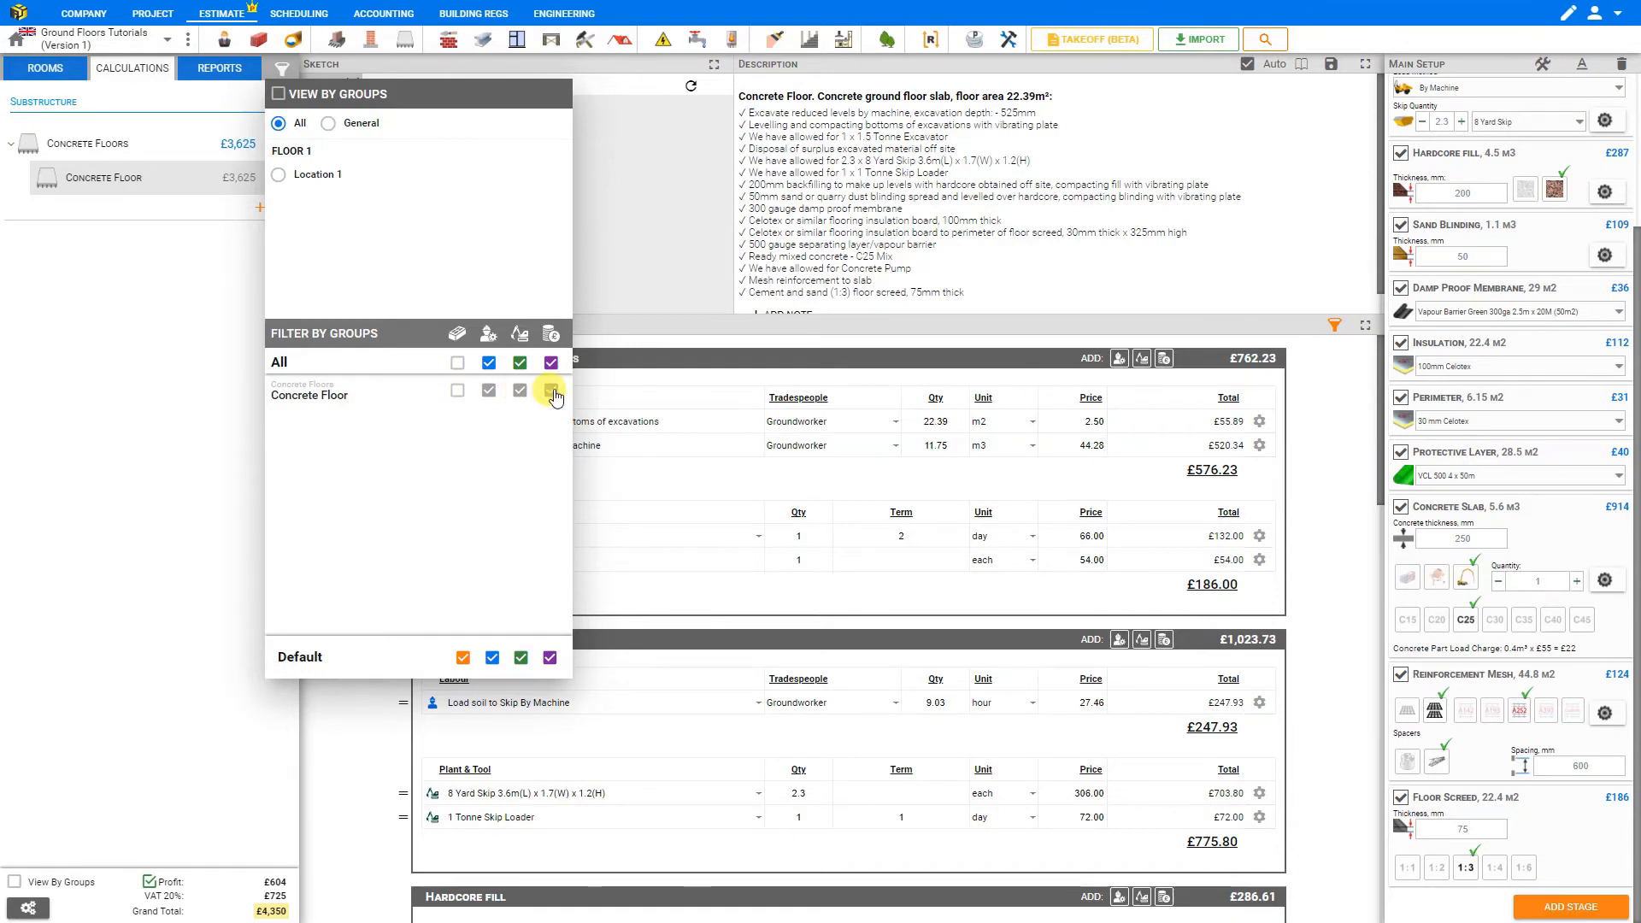
left_click(458, 364)
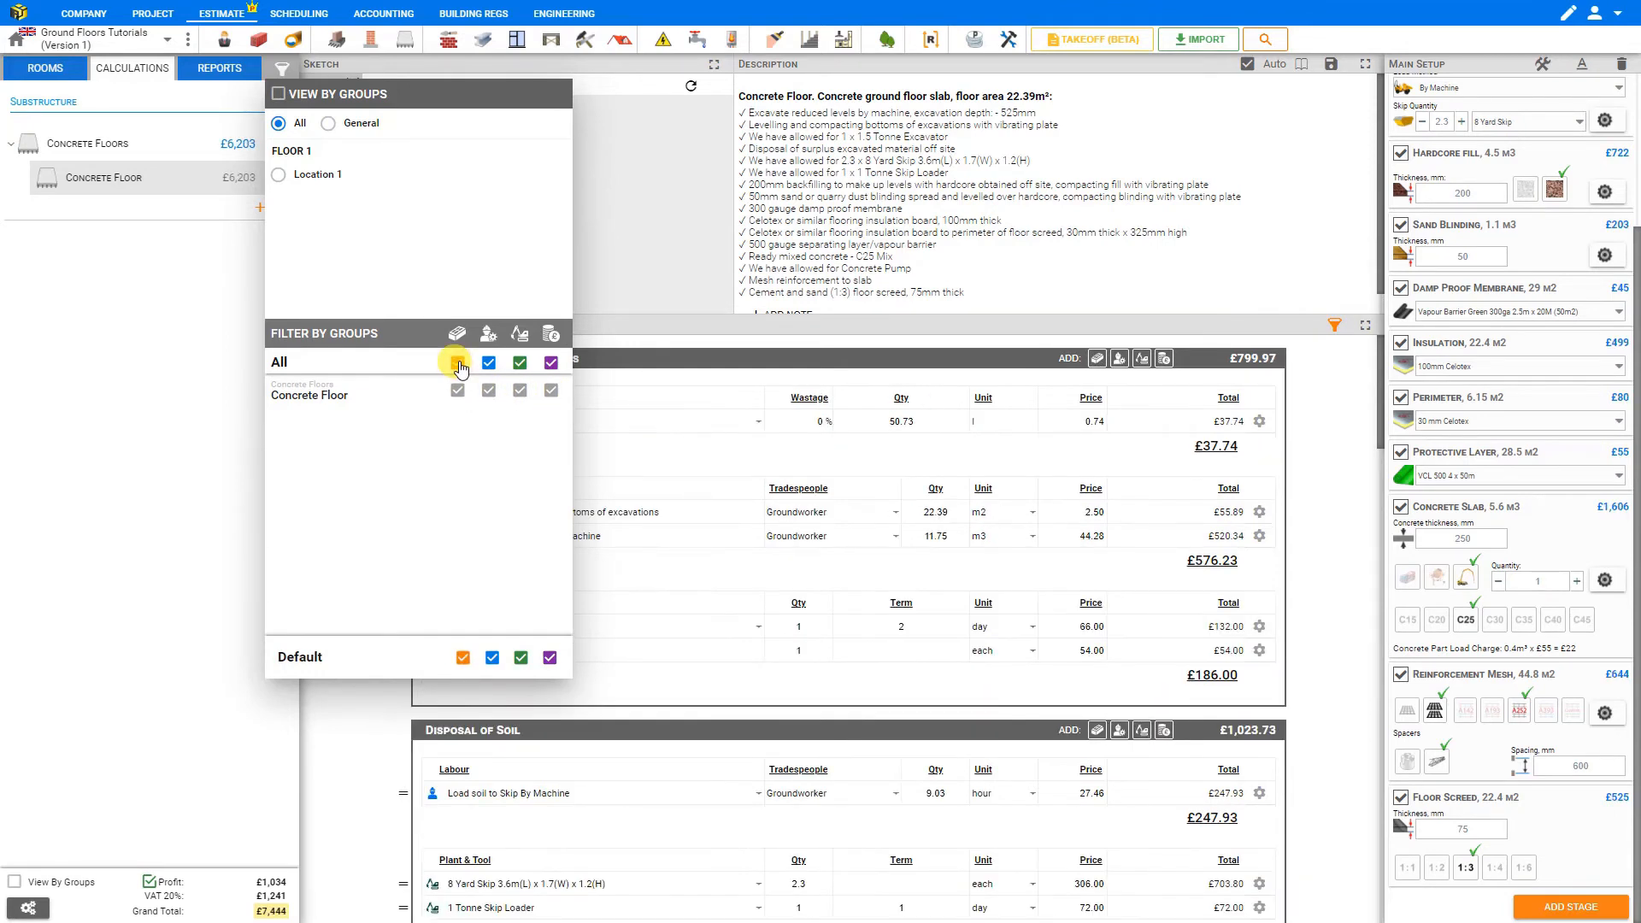
left_click(459, 363)
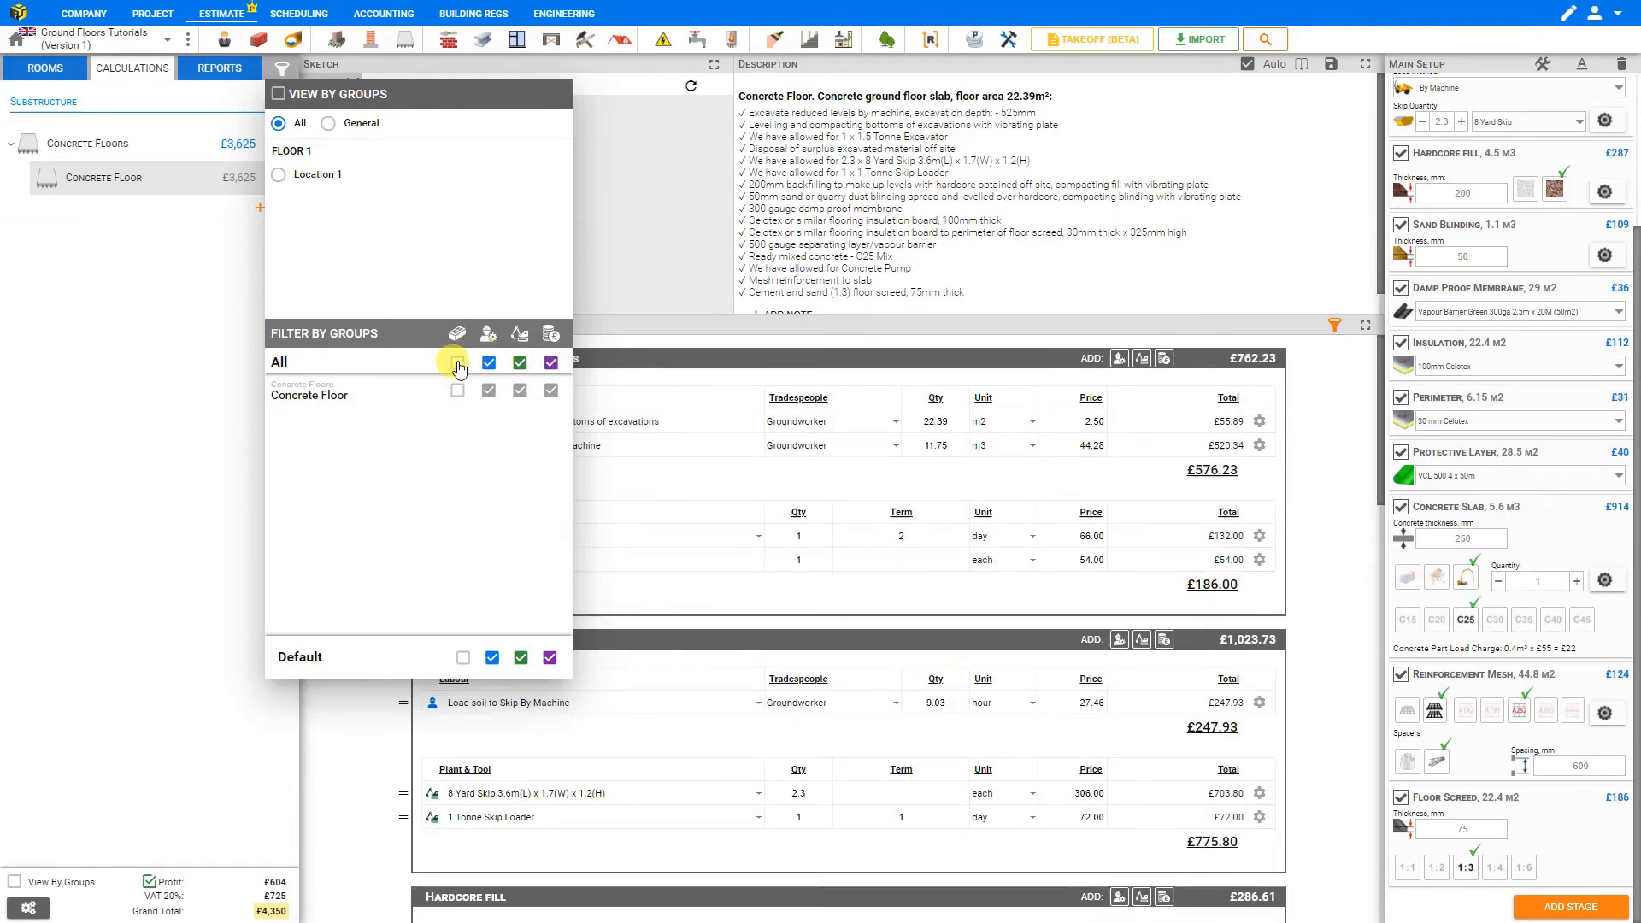
left_click(458, 364)
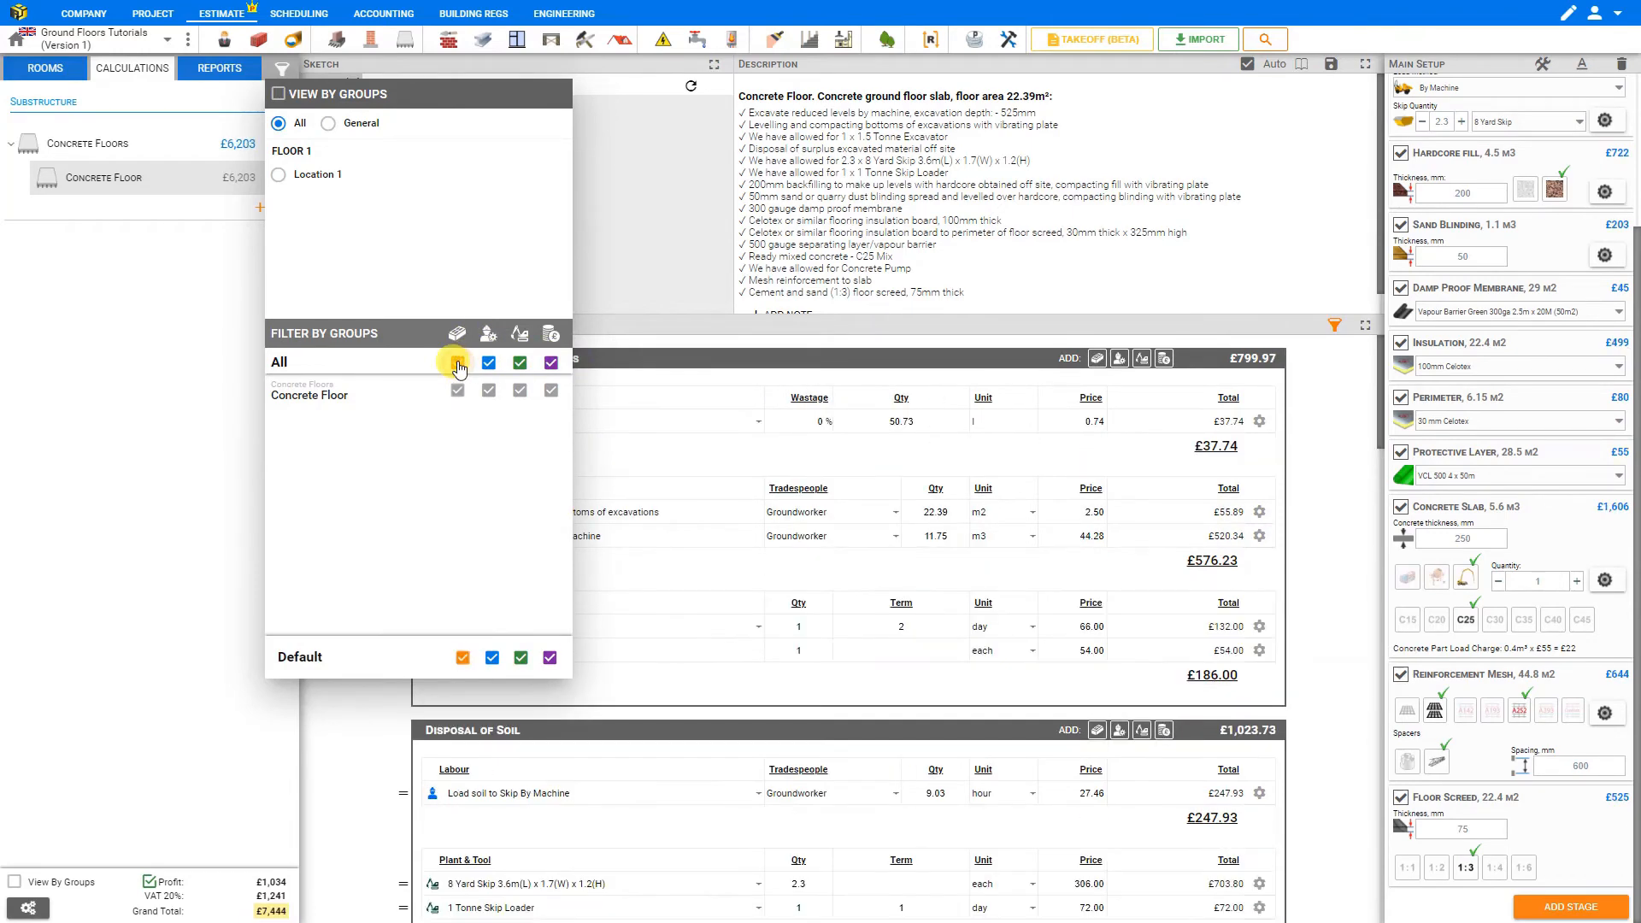
left_click(548, 365)
left_click(279, 68)
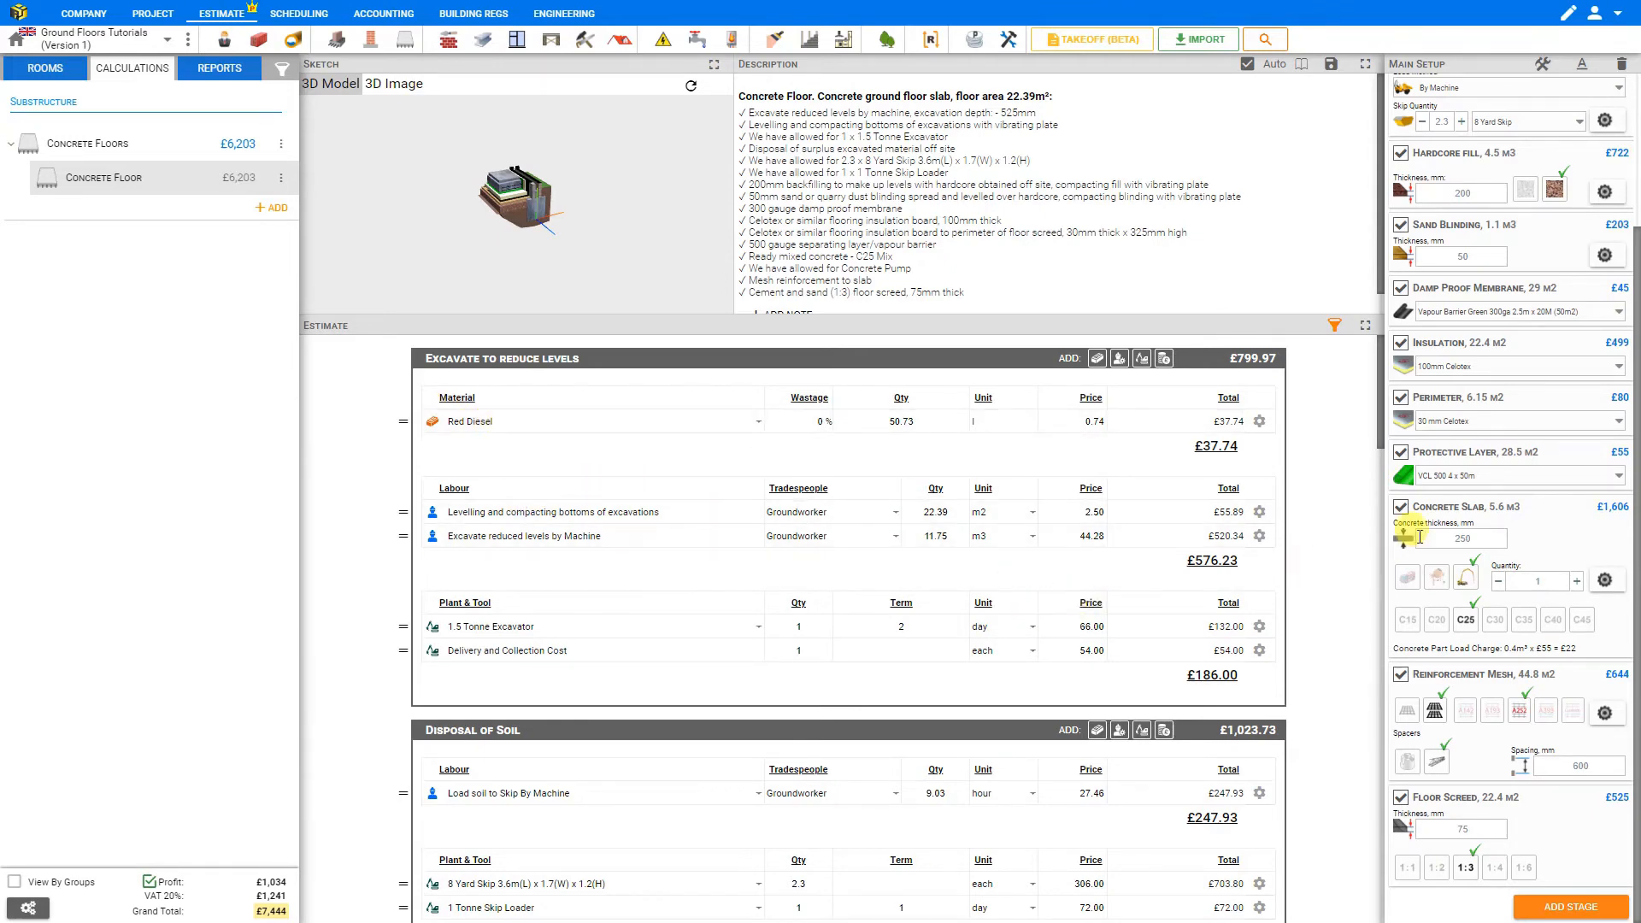
Rename the concrete floor calculation as Living Room Floor and check the heading of its description.
scroll(1414, 512, "up", 3)
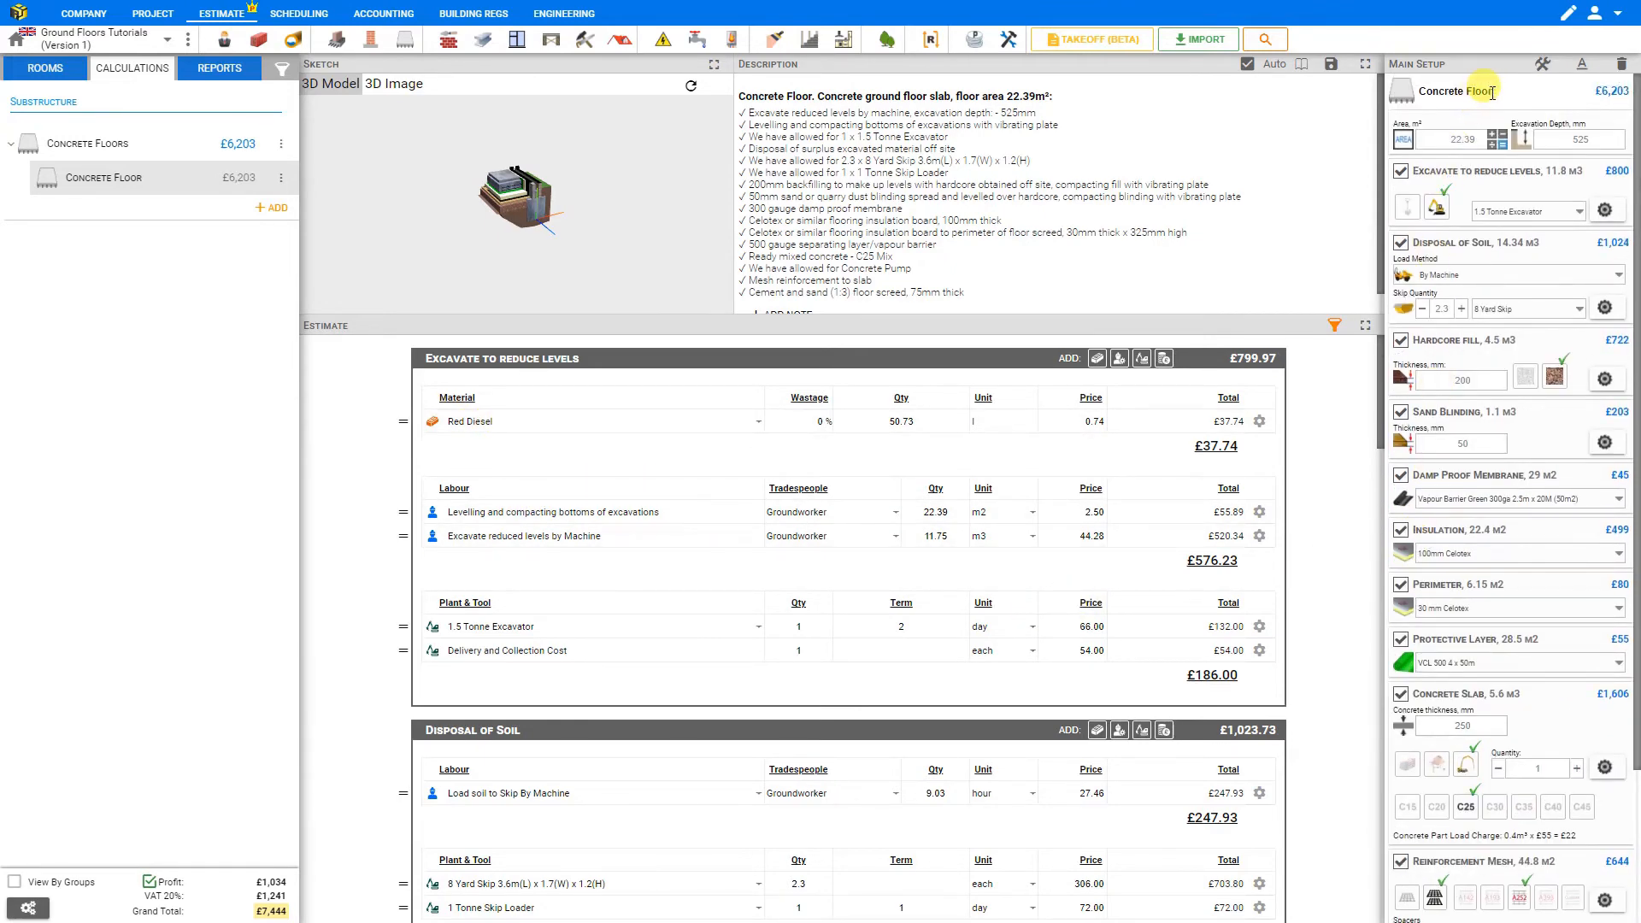
double_click(1447, 91)
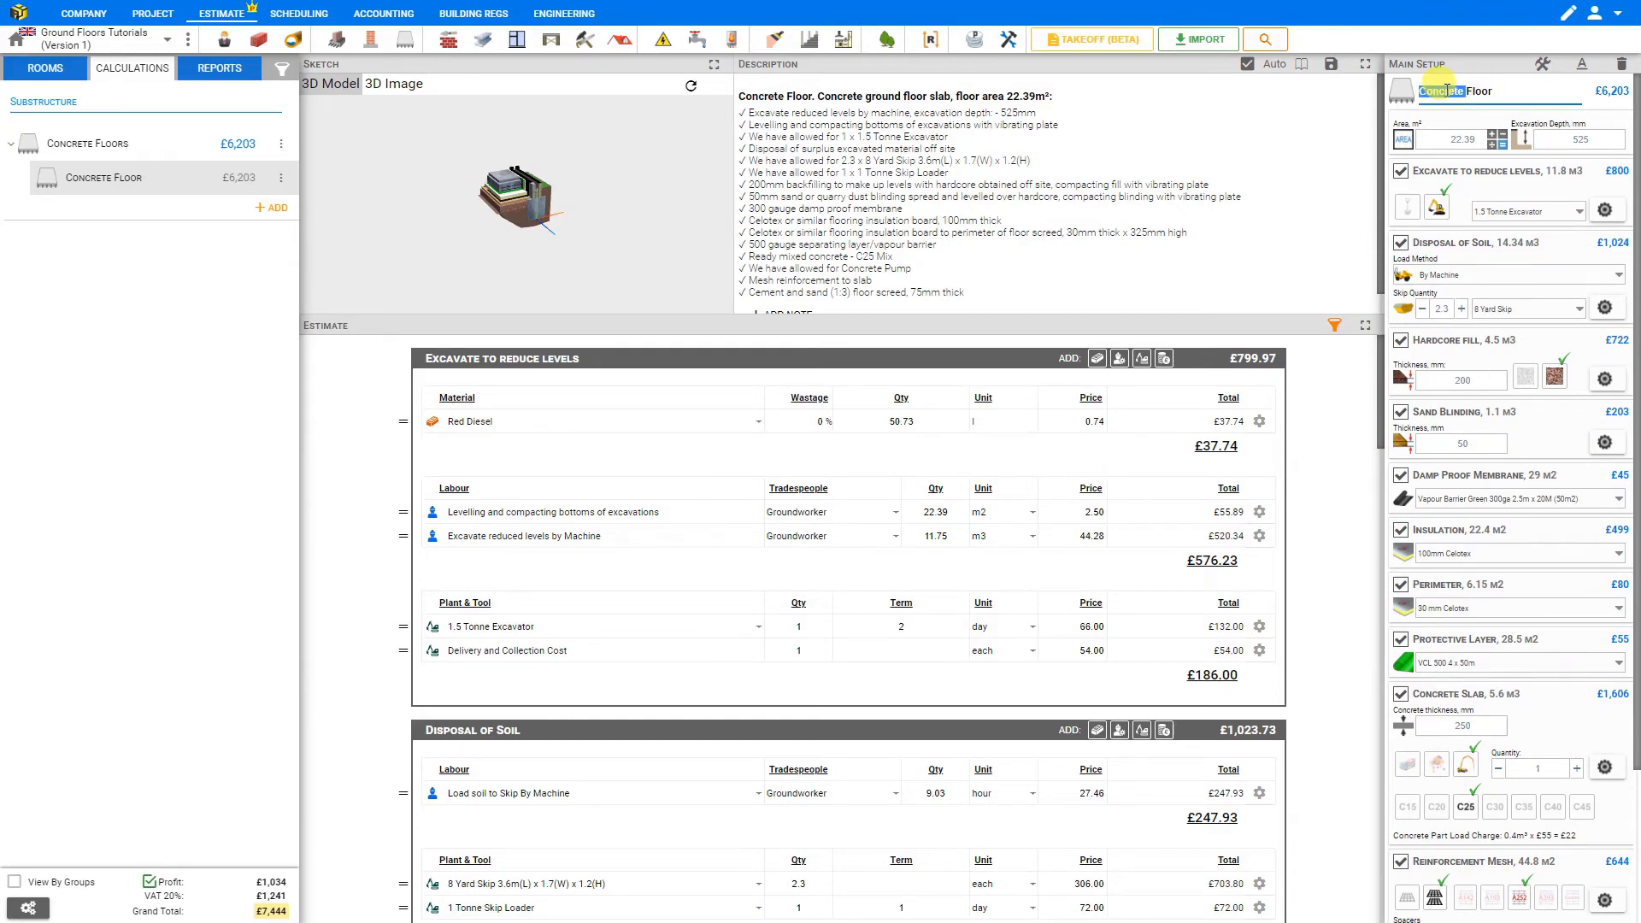
key("Return")
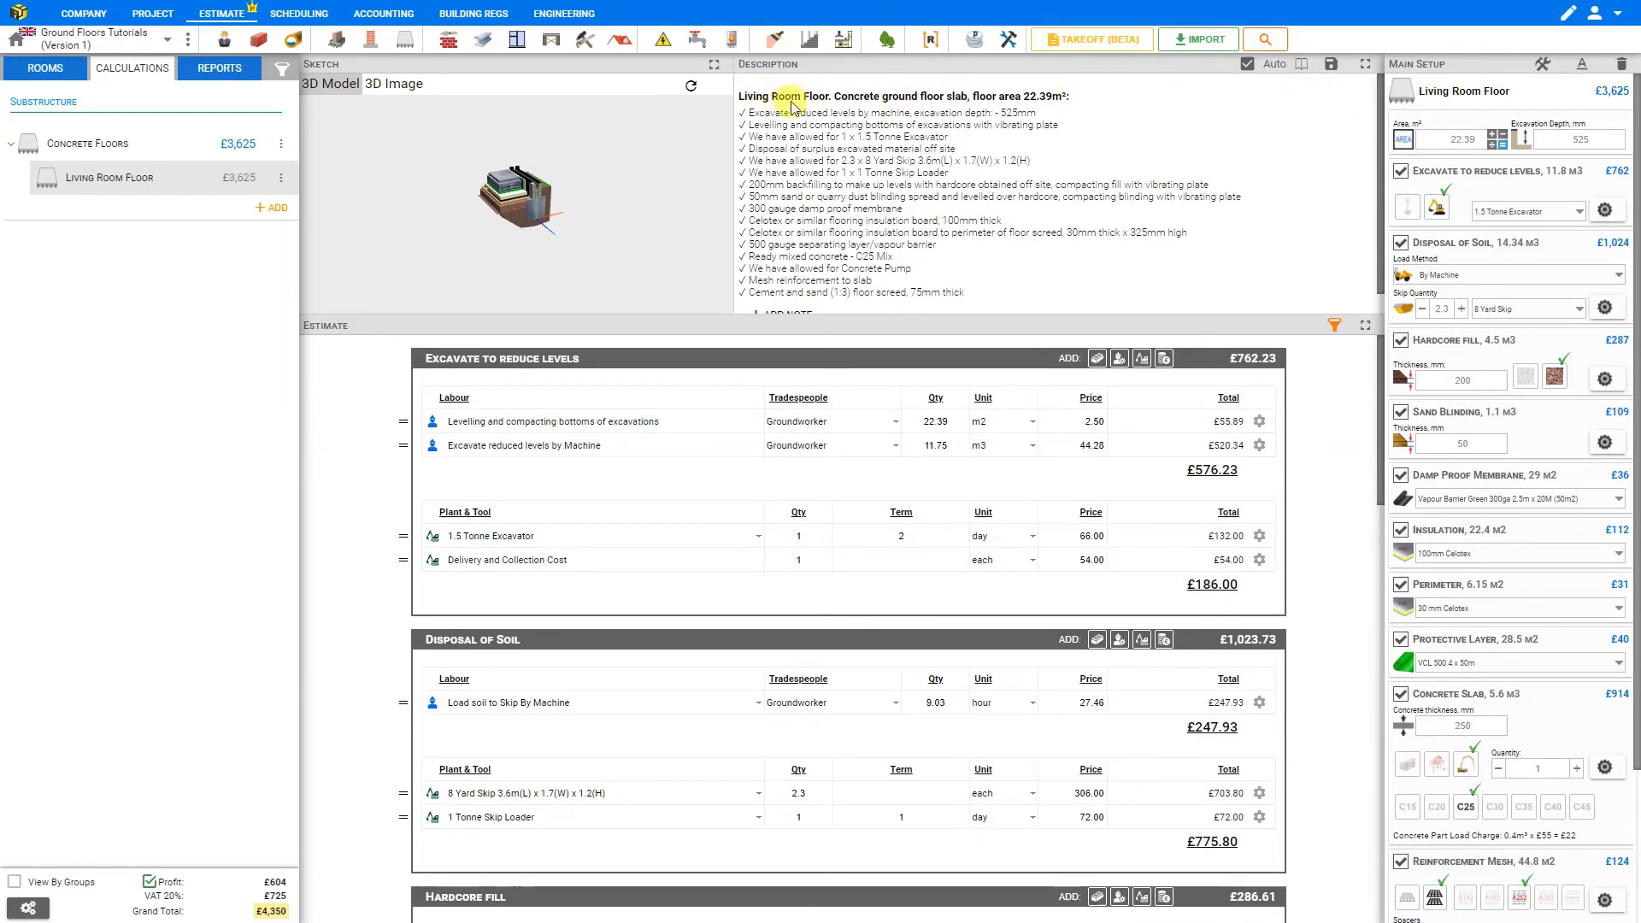
scroll(834, 151, "down", 1)
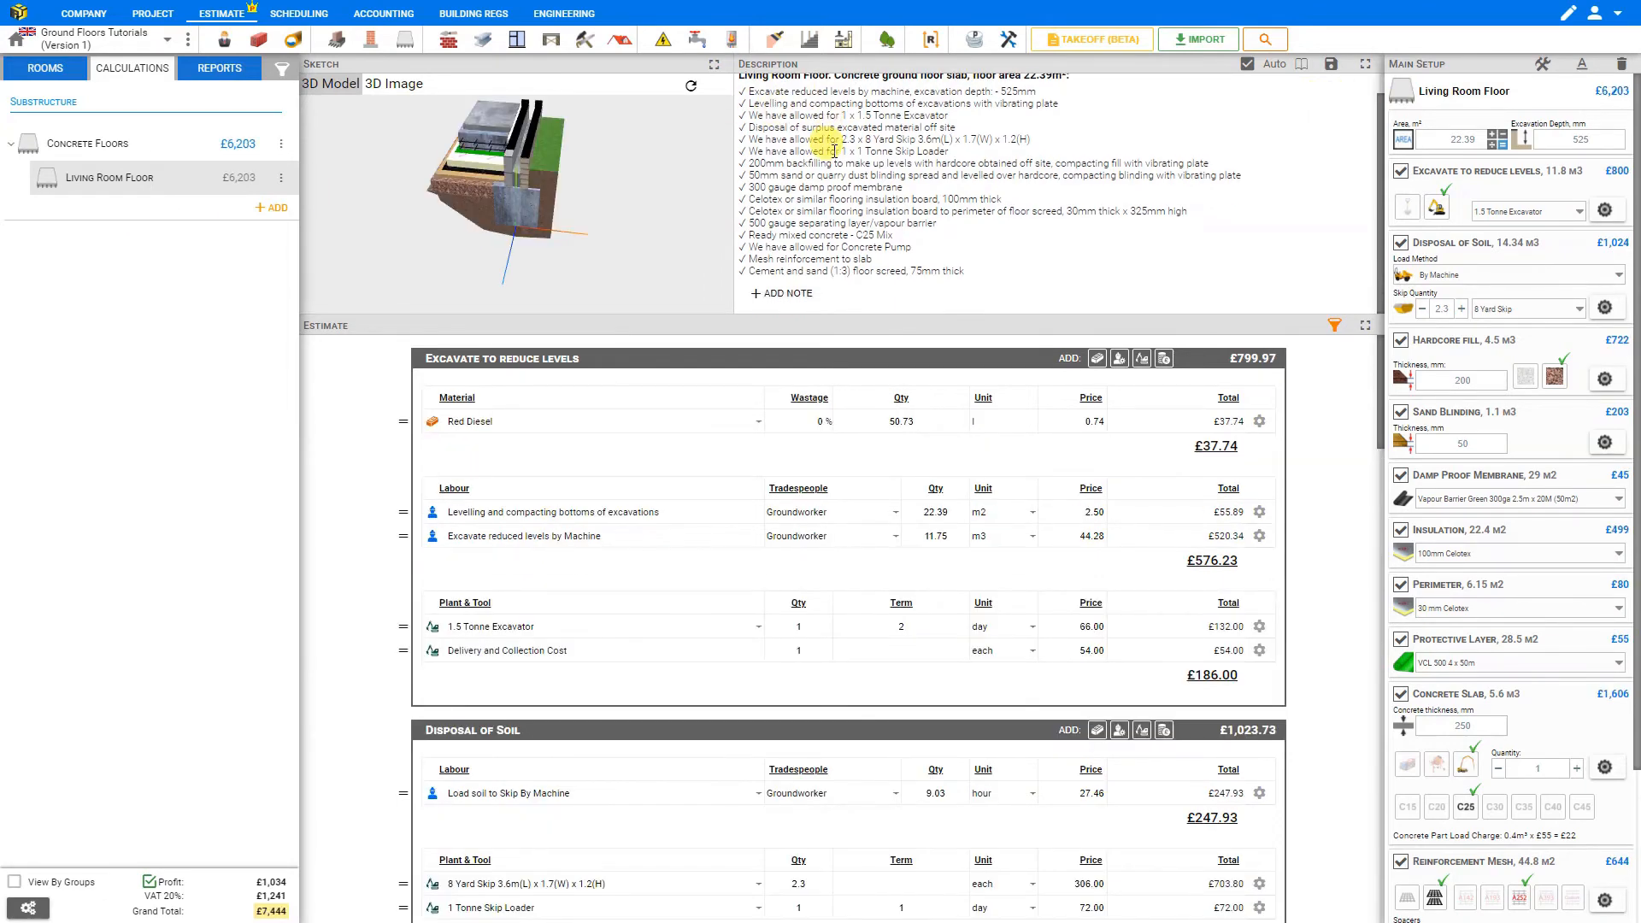
scroll(833, 166, "up", 1)
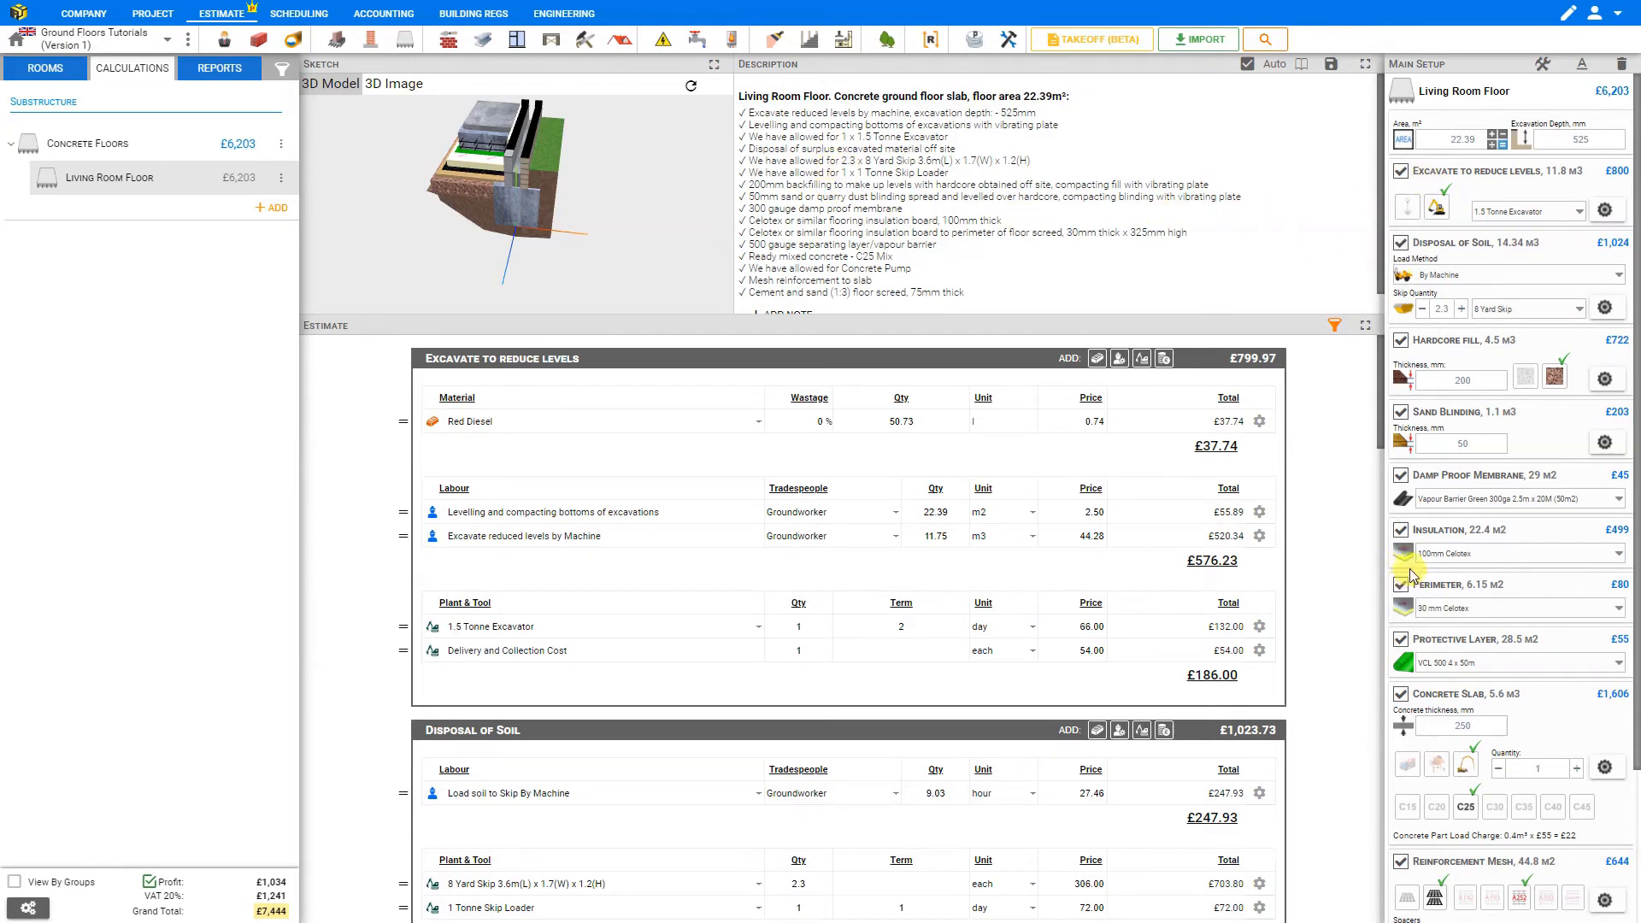
Try excluding the hardcore fill, sand blinding and damp proof membrane stages, then include all three again.
left_click(1401, 340)
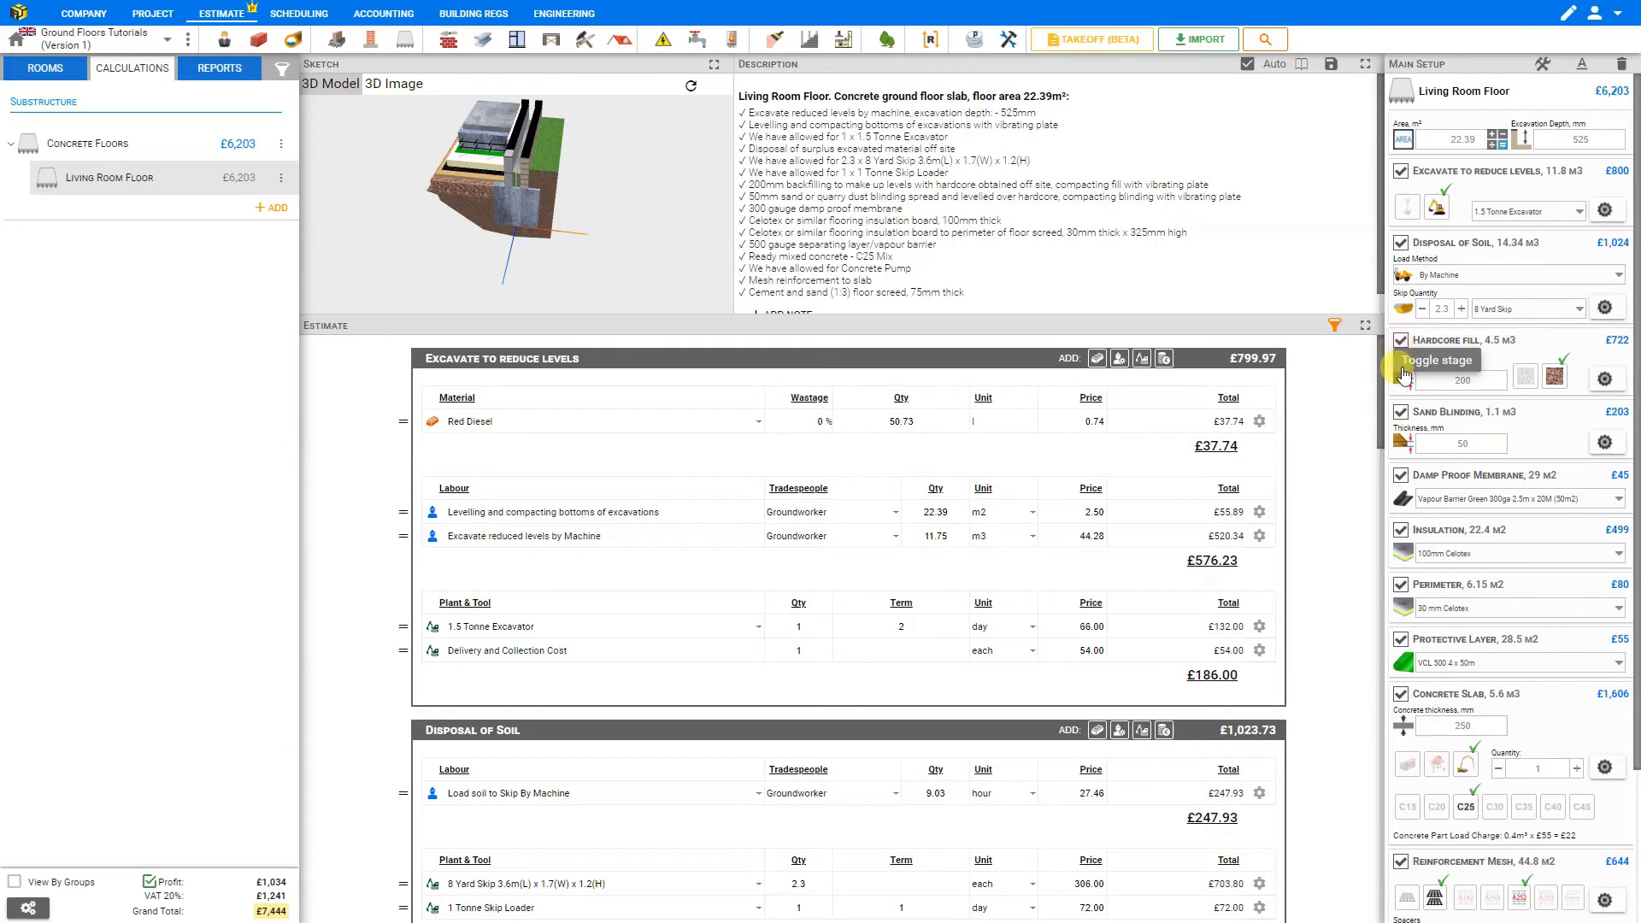
left_click(1400, 417)
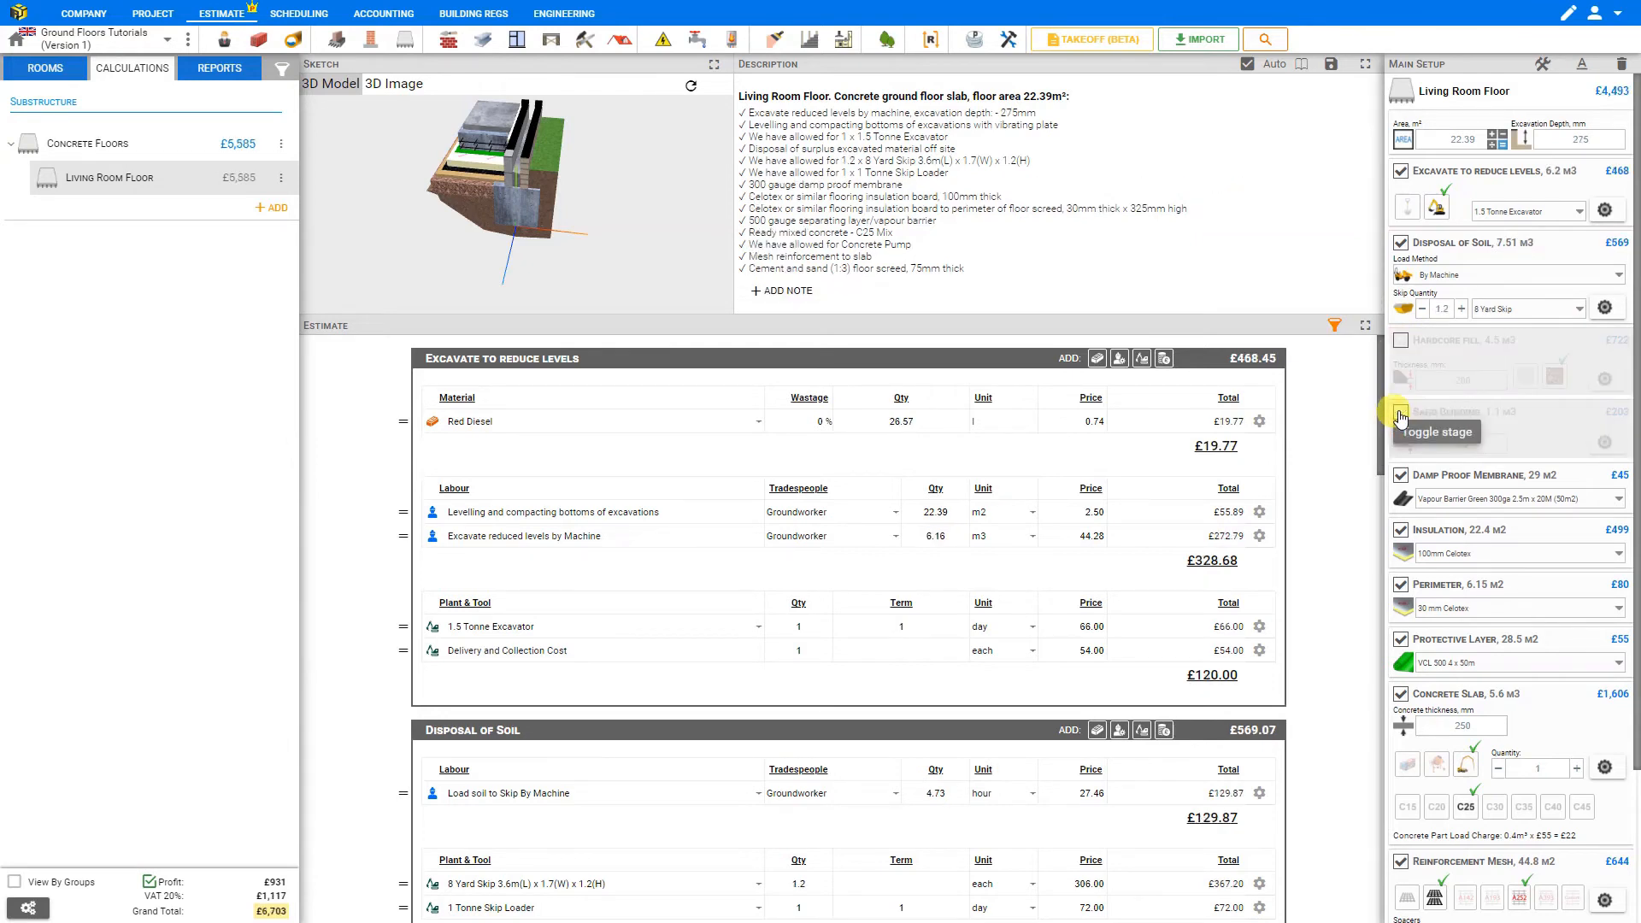
left_click(1402, 479)
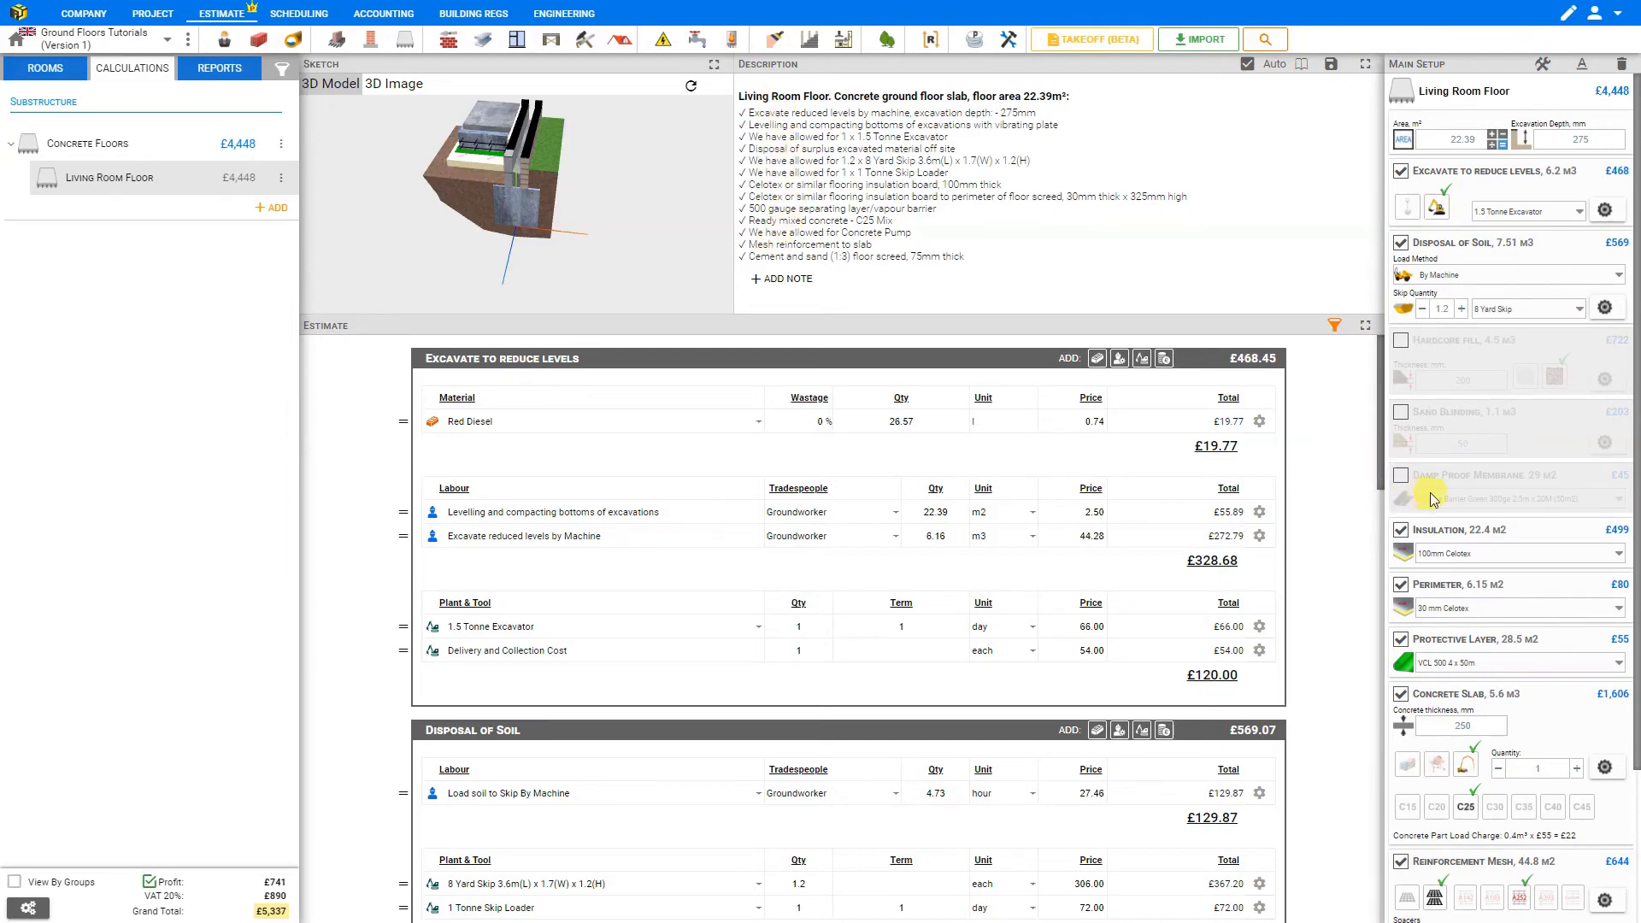
left_click(1400, 475)
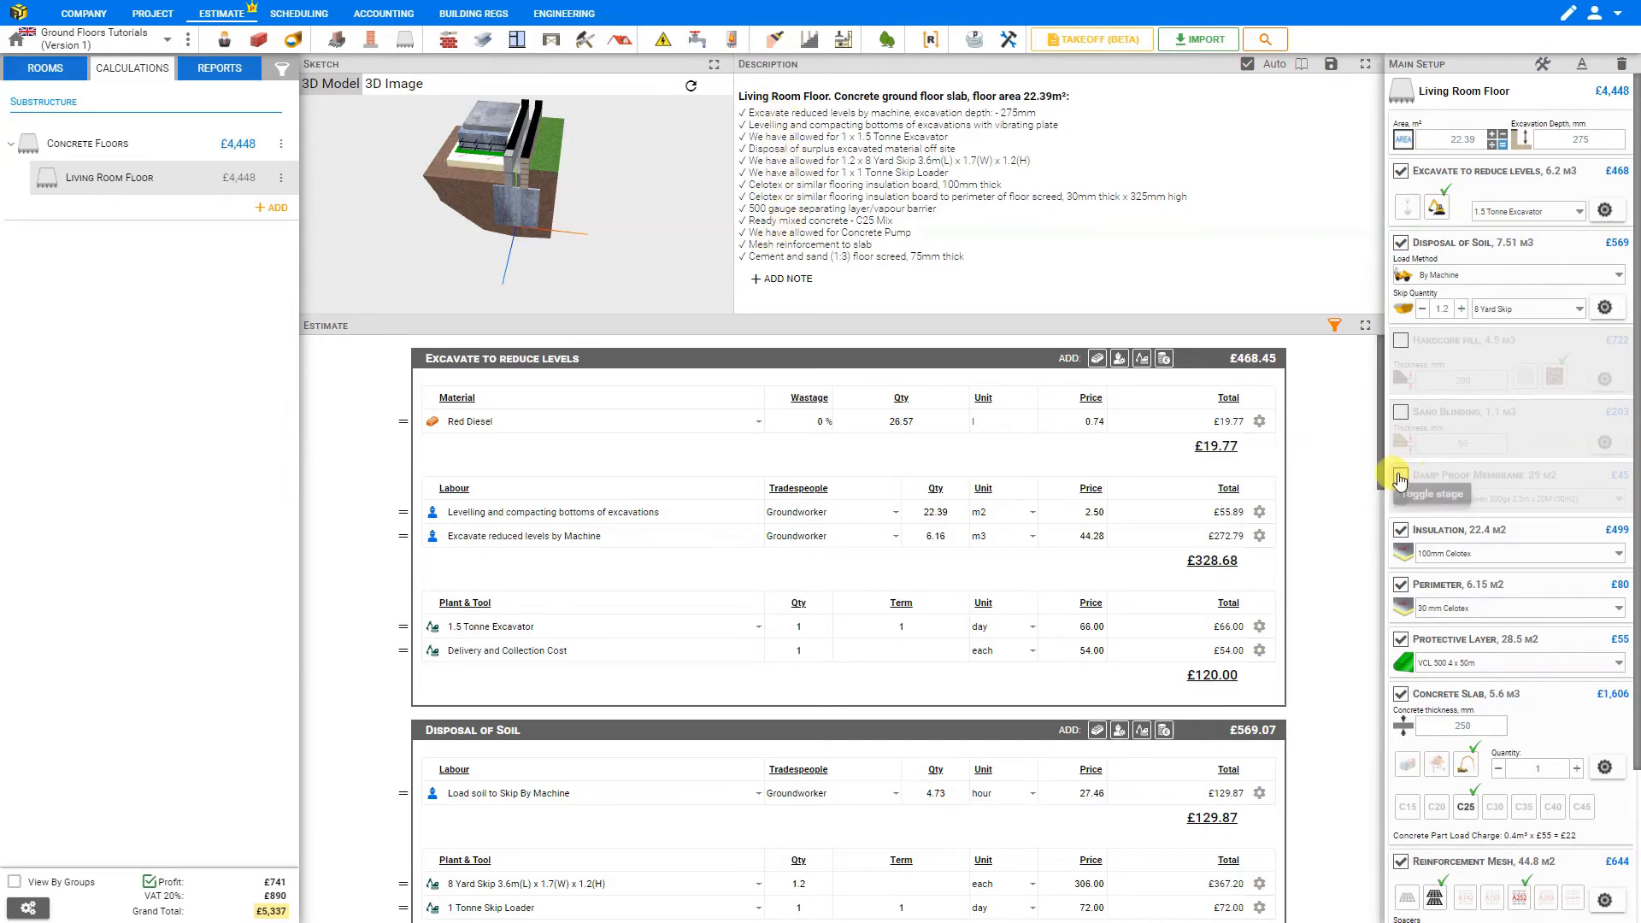
left_click(1400, 412)
left_click(1401, 340)
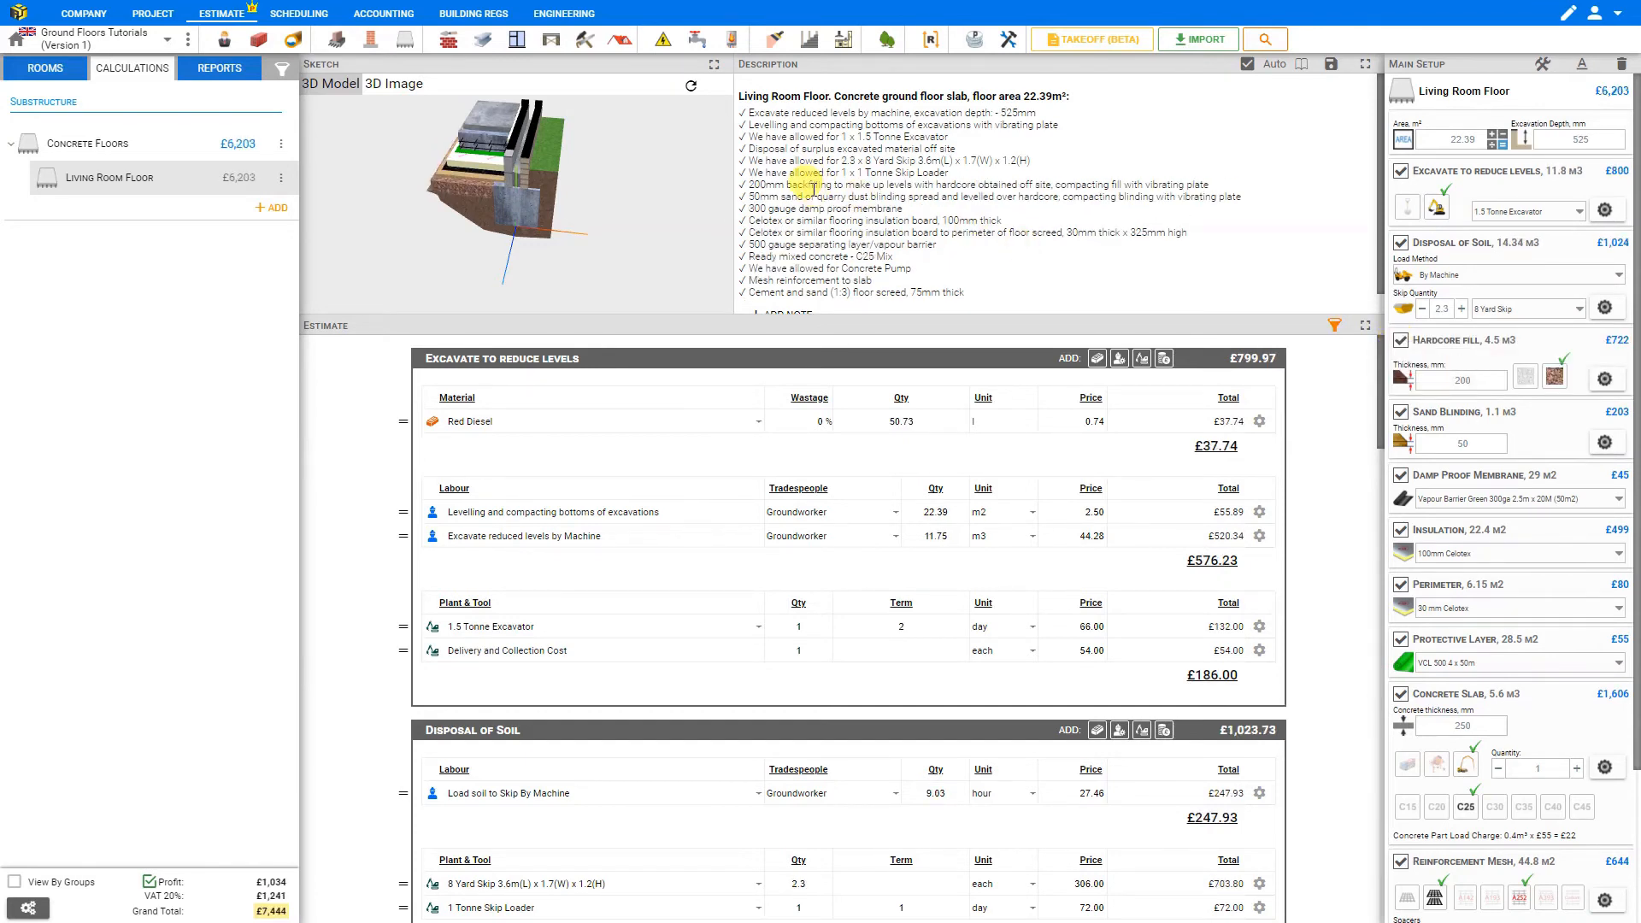
Add a note with a red cross reading "Dispose of Soil on Site" to the description and exclude the Disposal of Soil stage.
scroll(858, 196, "down", 1)
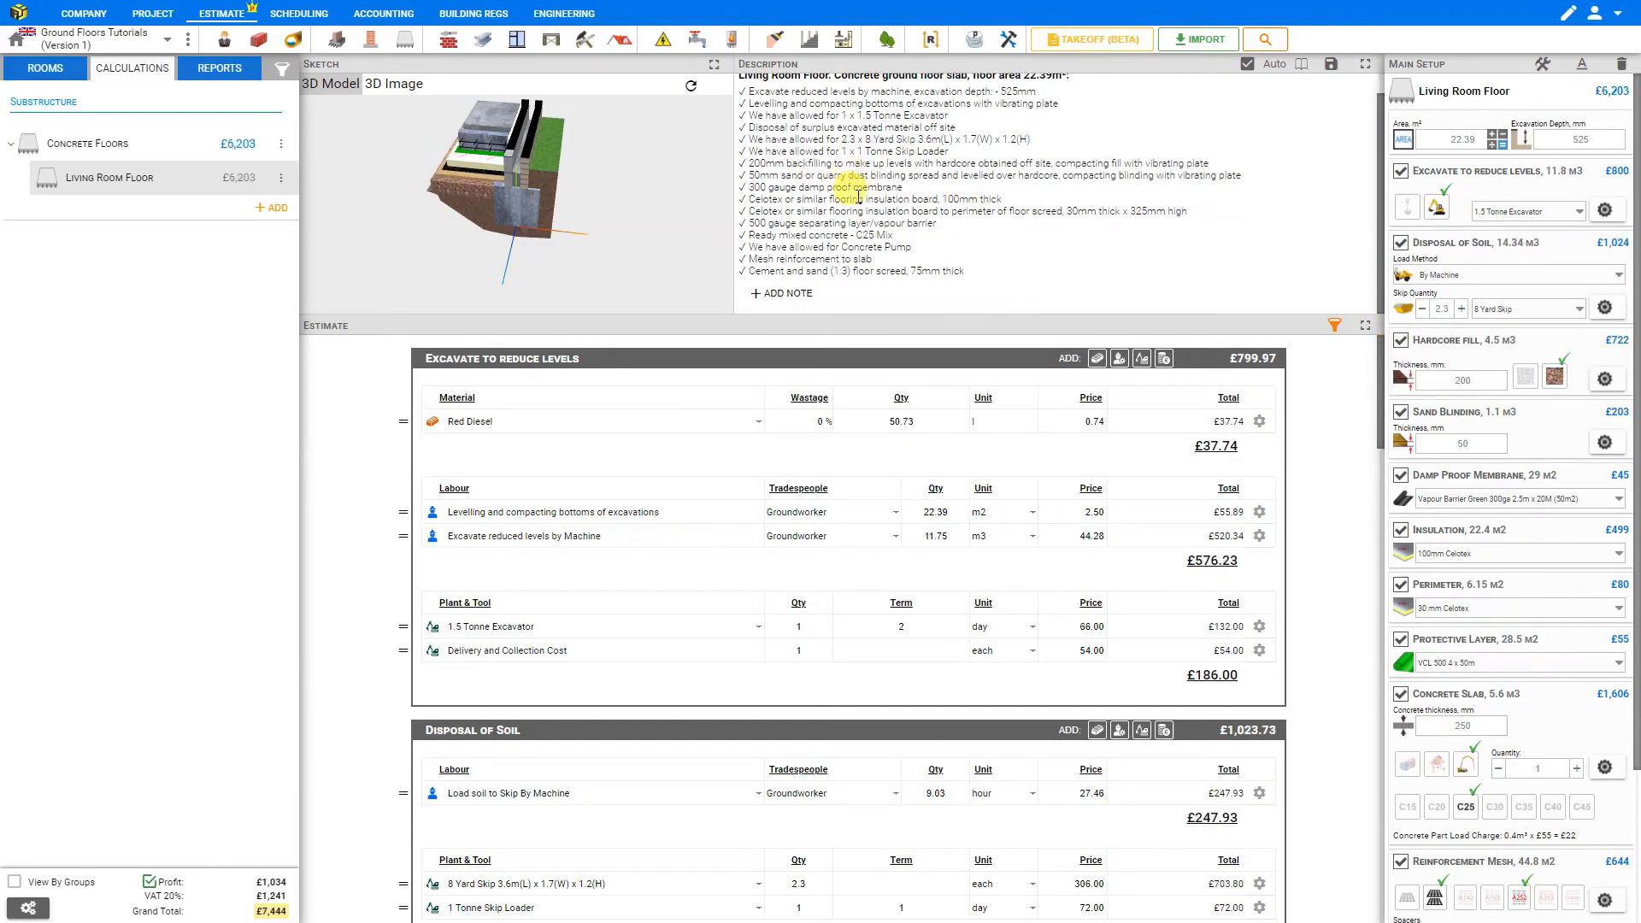
left_click(794, 299)
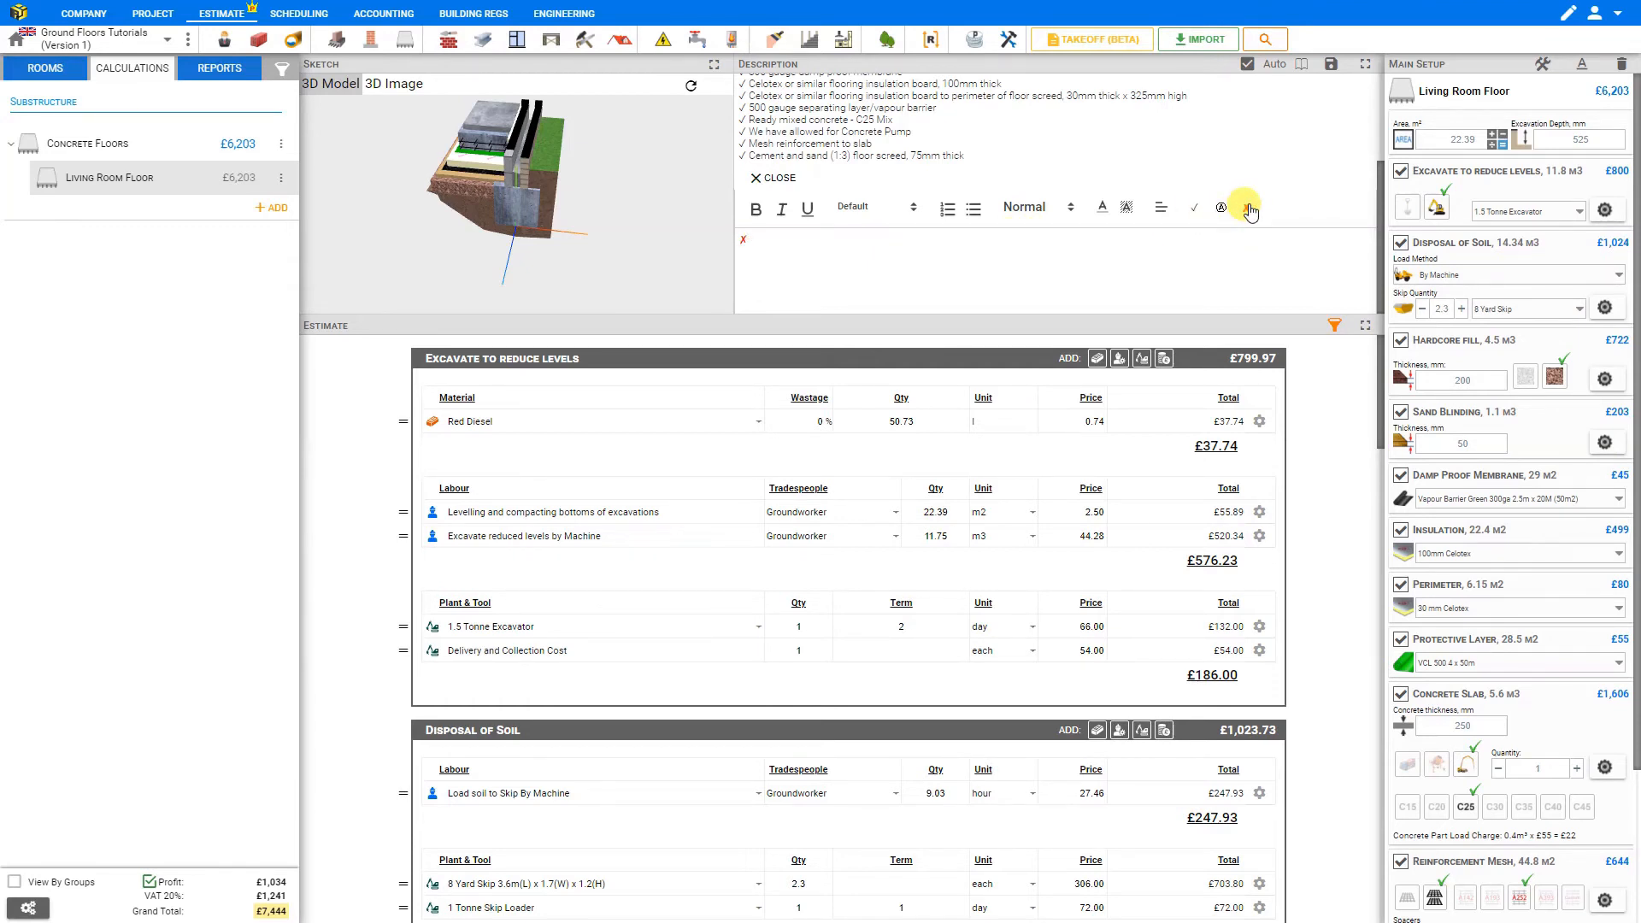
type("Dispose of Soil on Site")
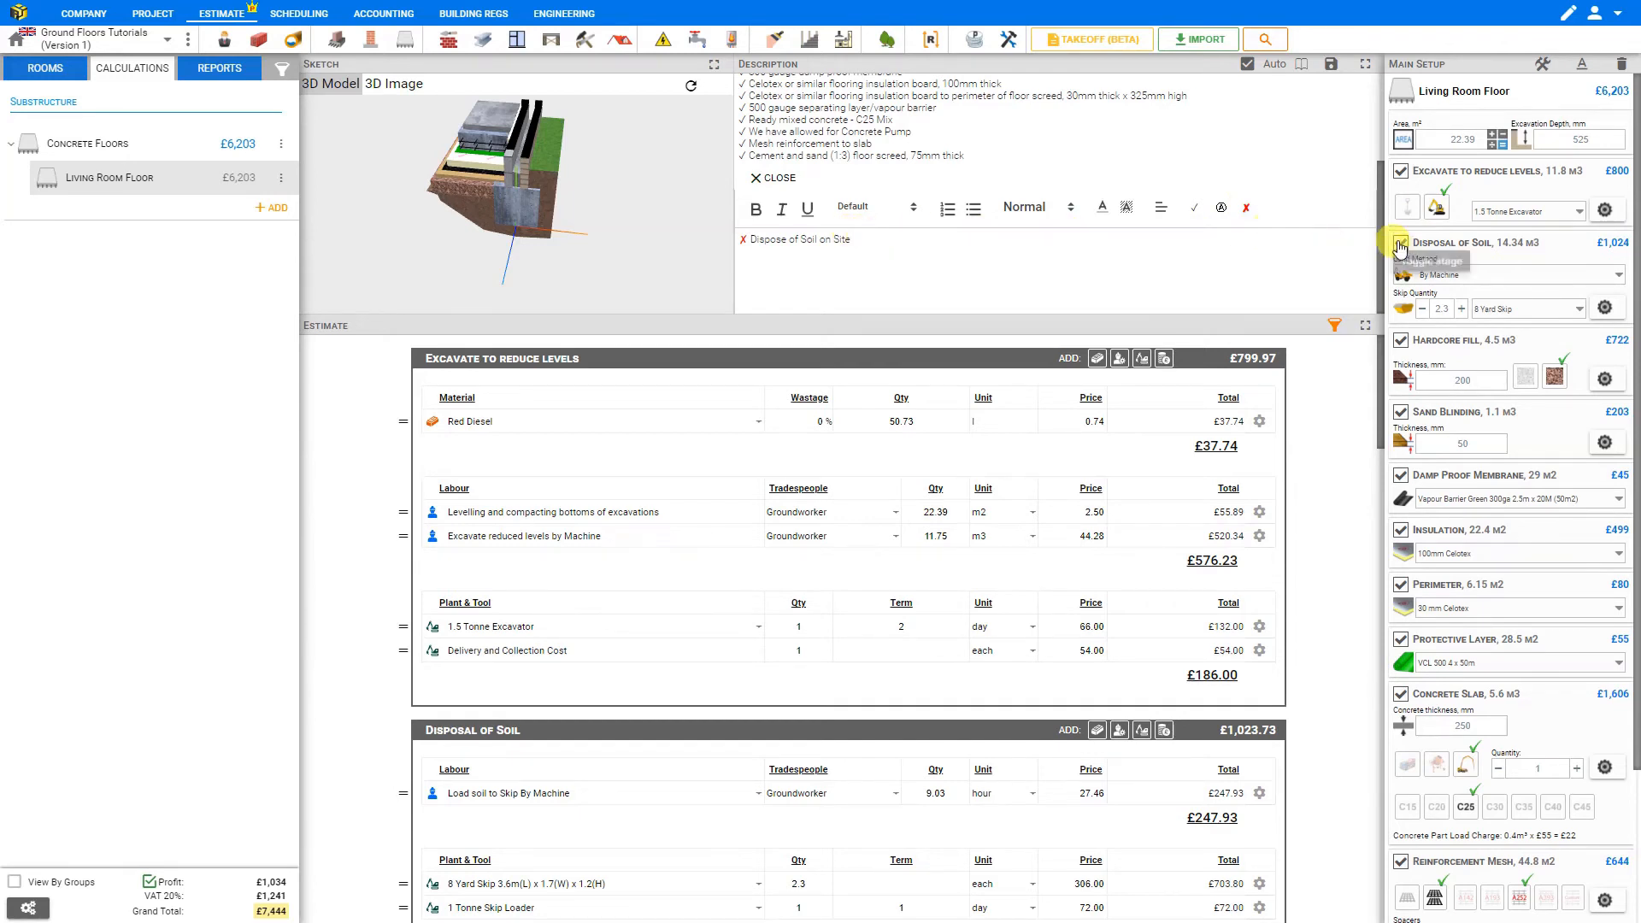
left_click(1400, 246)
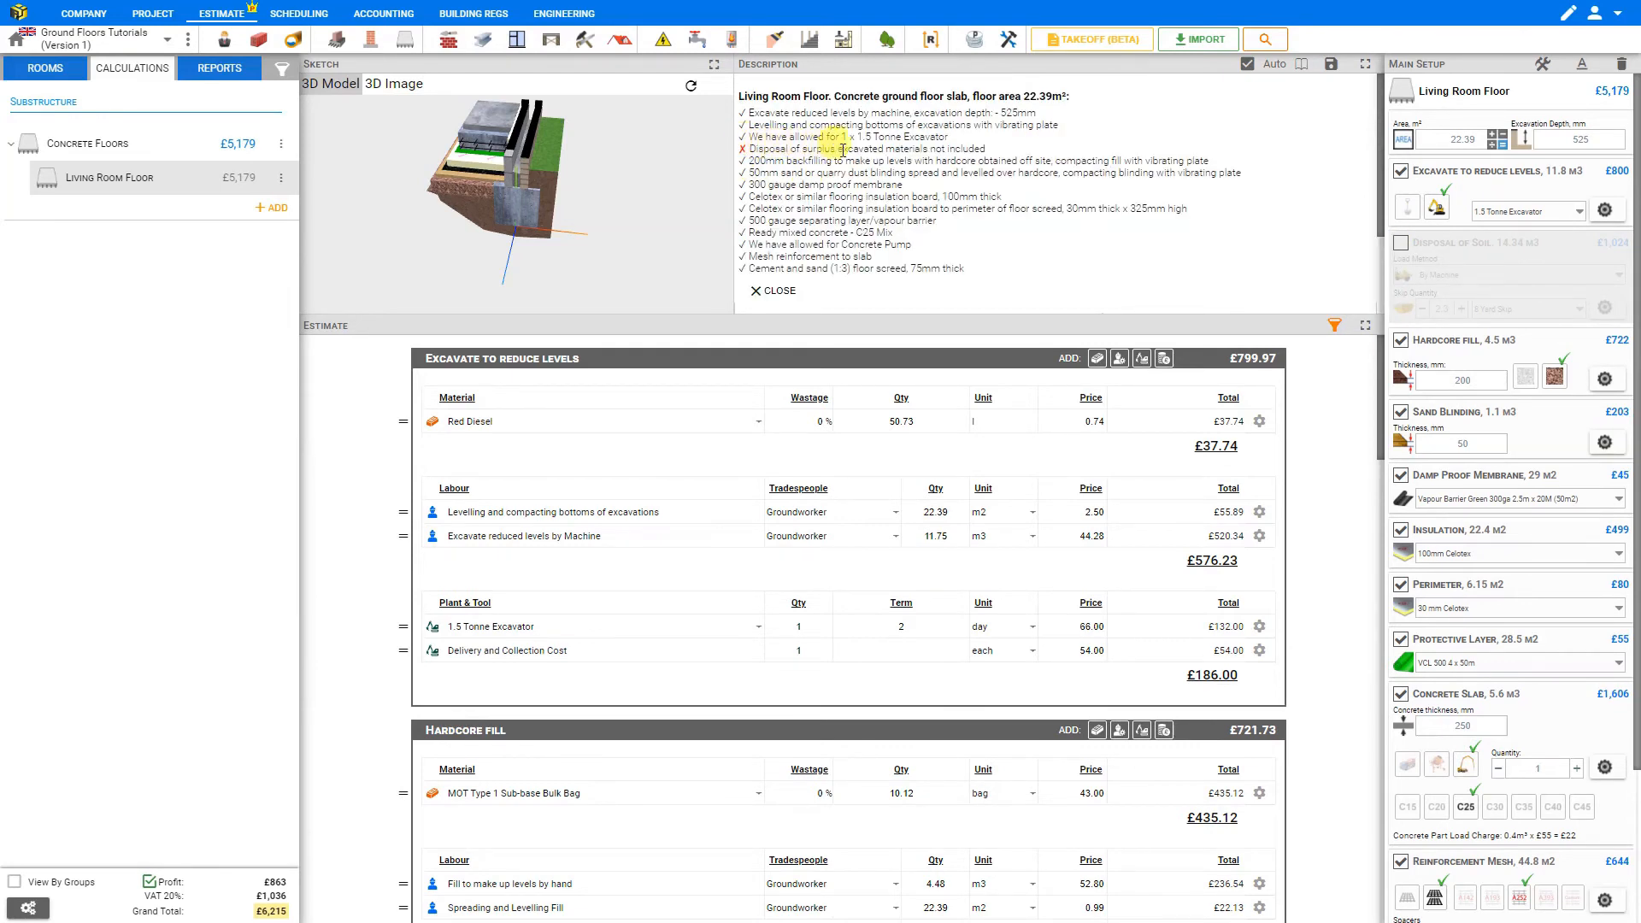
left_click(988, 151)
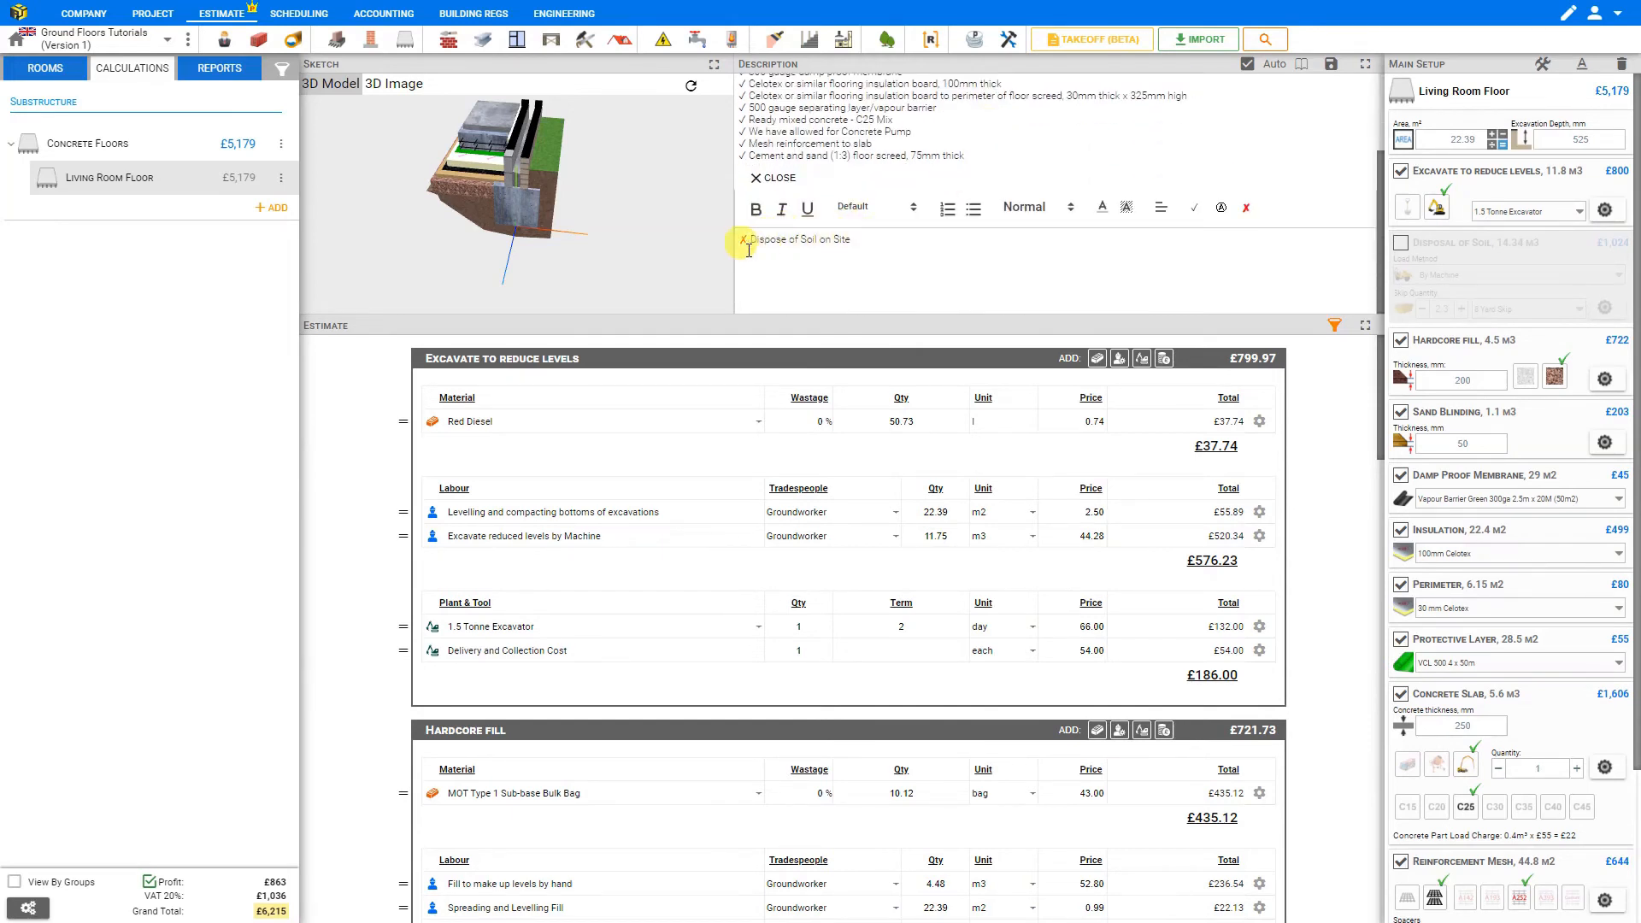
left_click(780, 180)
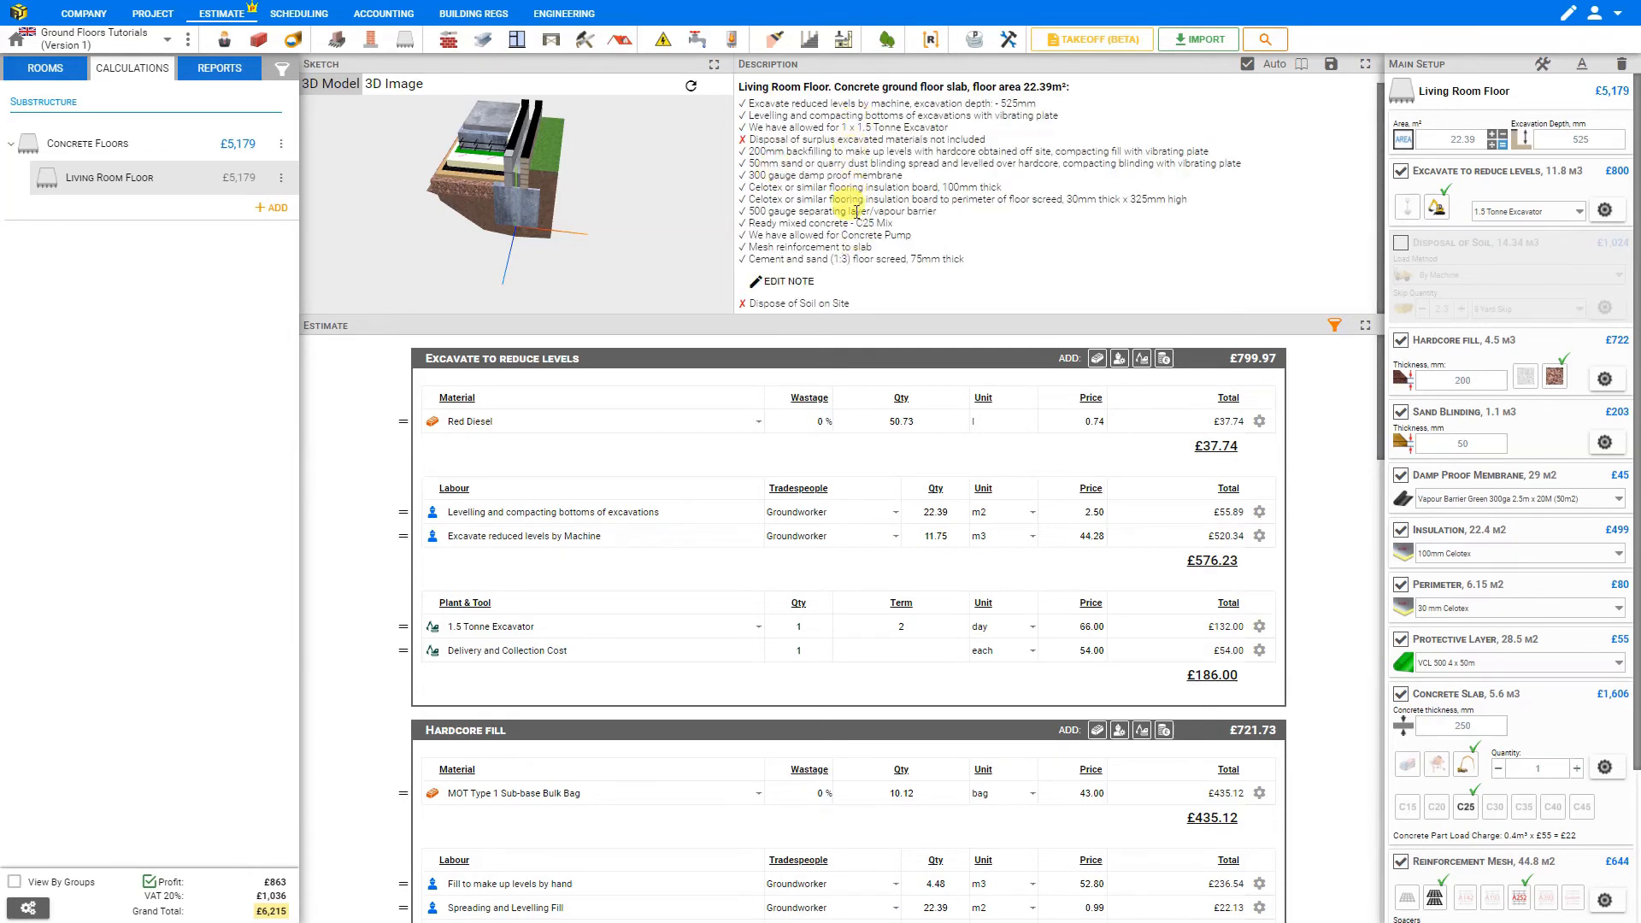
Turn off the automatic description and delete "compacting blinding with vibrating plate" from the sand blinding line.
left_click(1244, 69)
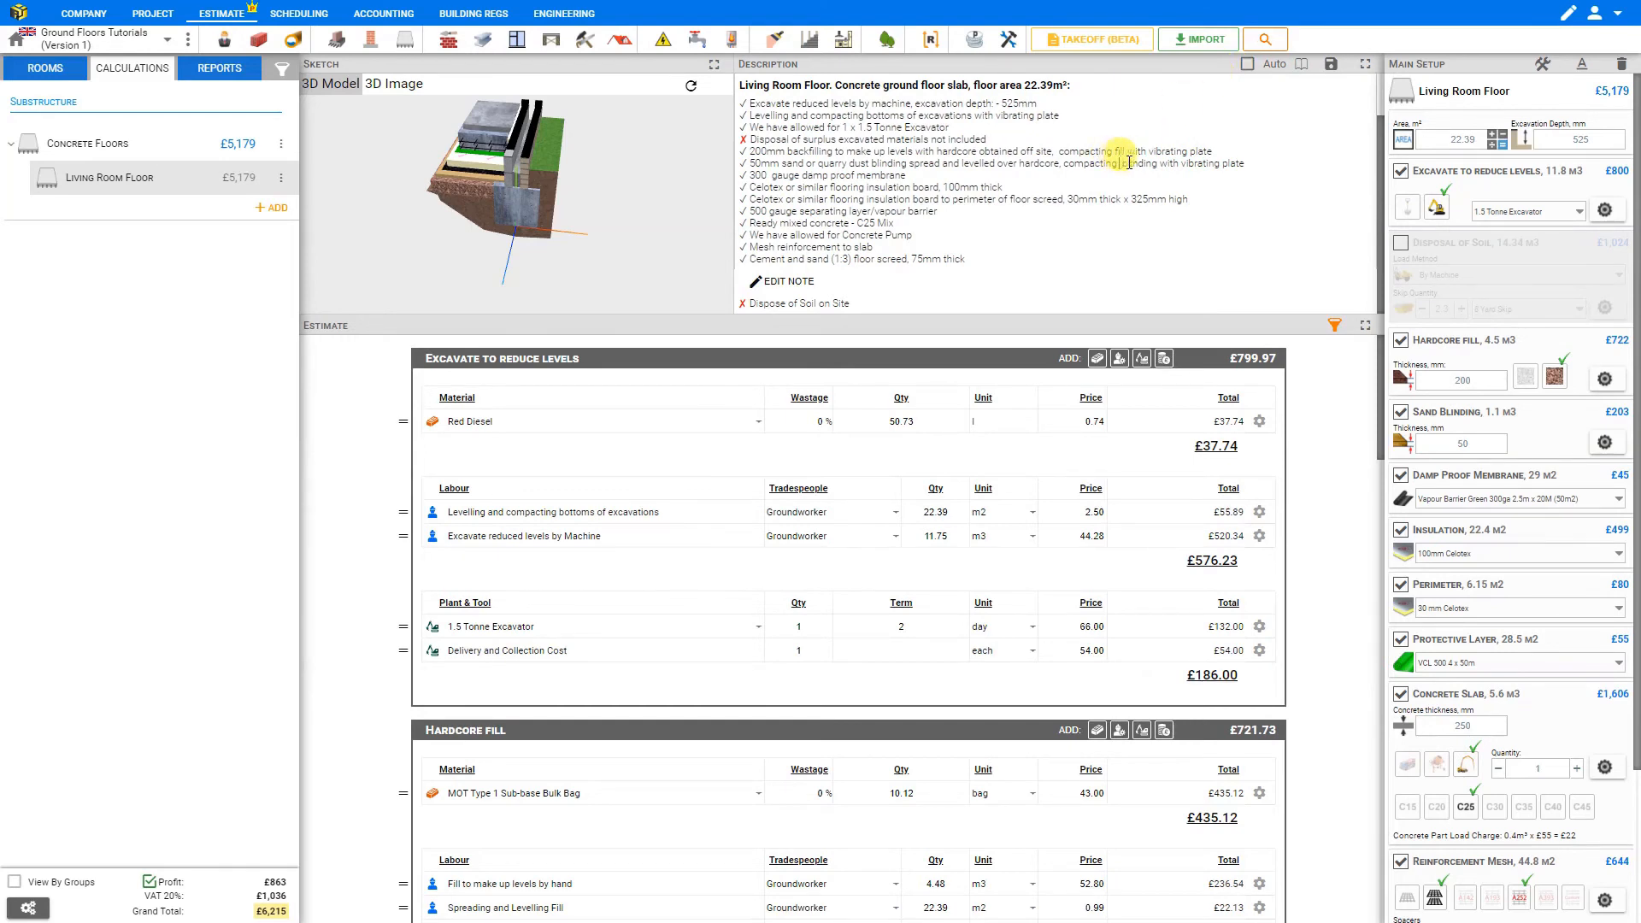
left_click_drag(1245, 163, 1074, 168)
key("Delete")
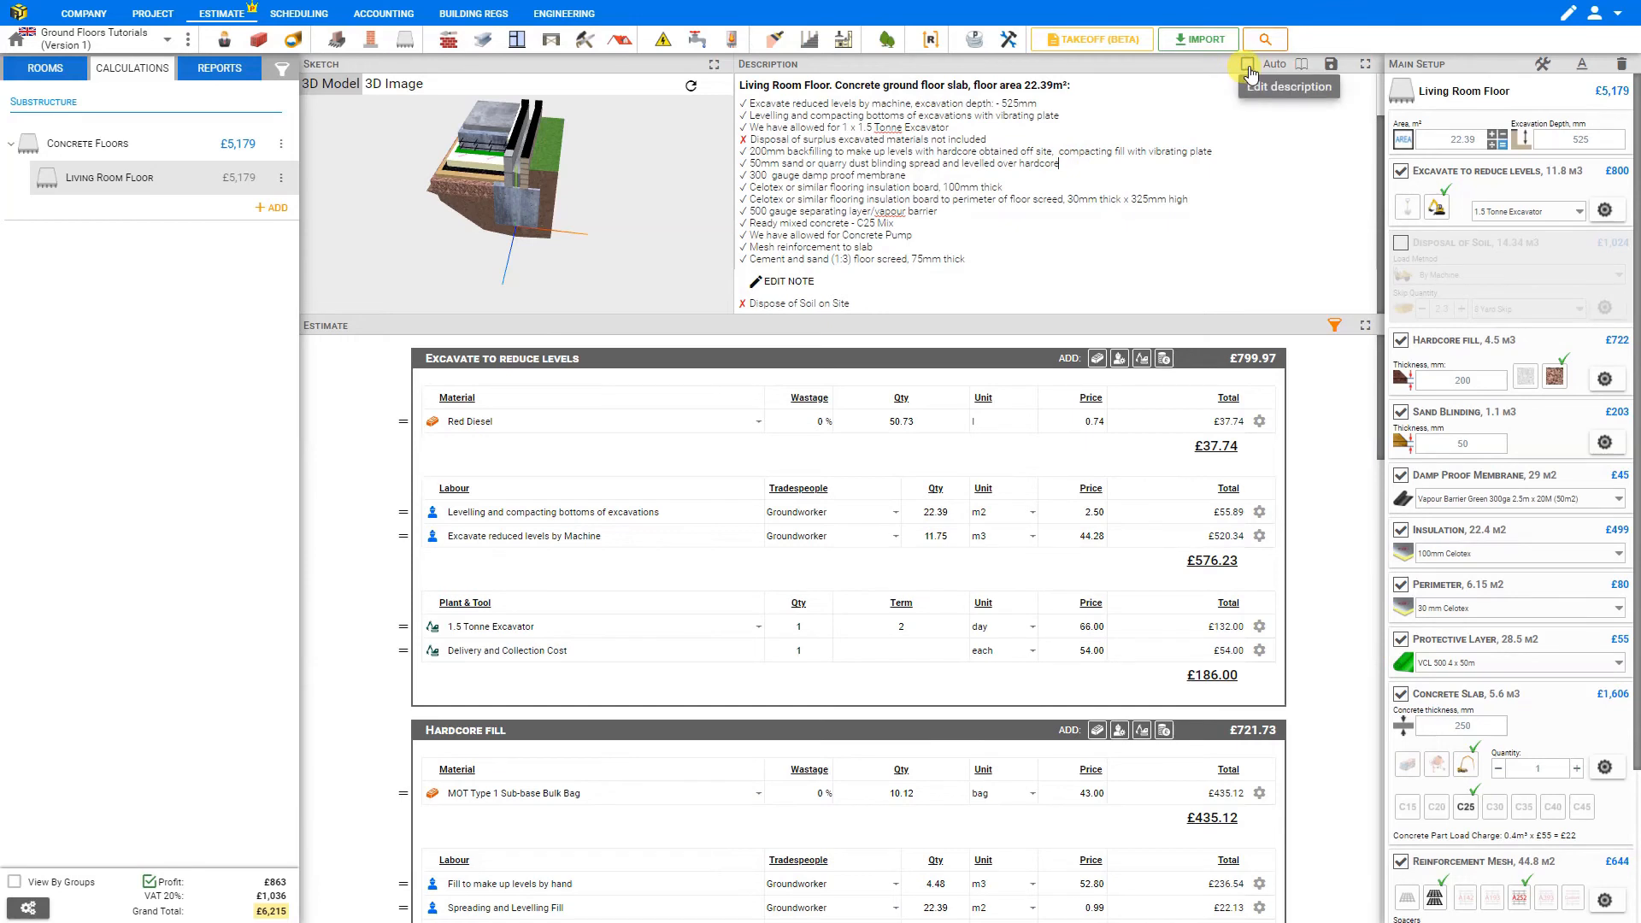
Include the Disposal of Soil stage again and restore the automatic description, checking the sand blinding line.
left_click(1400, 246)
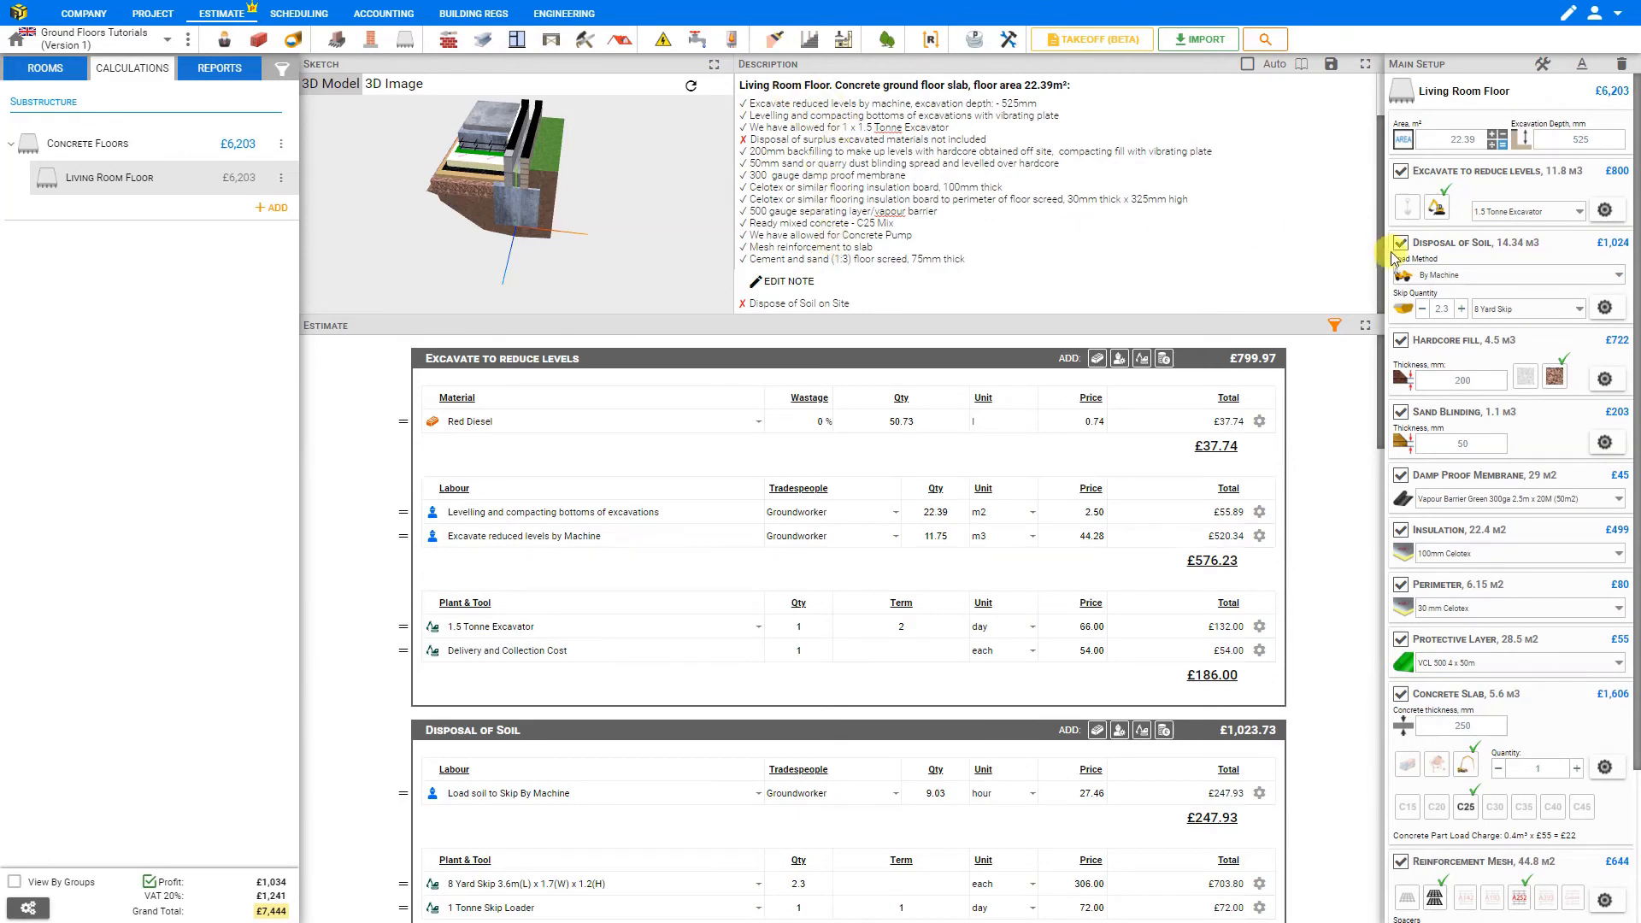
left_click(1248, 69)
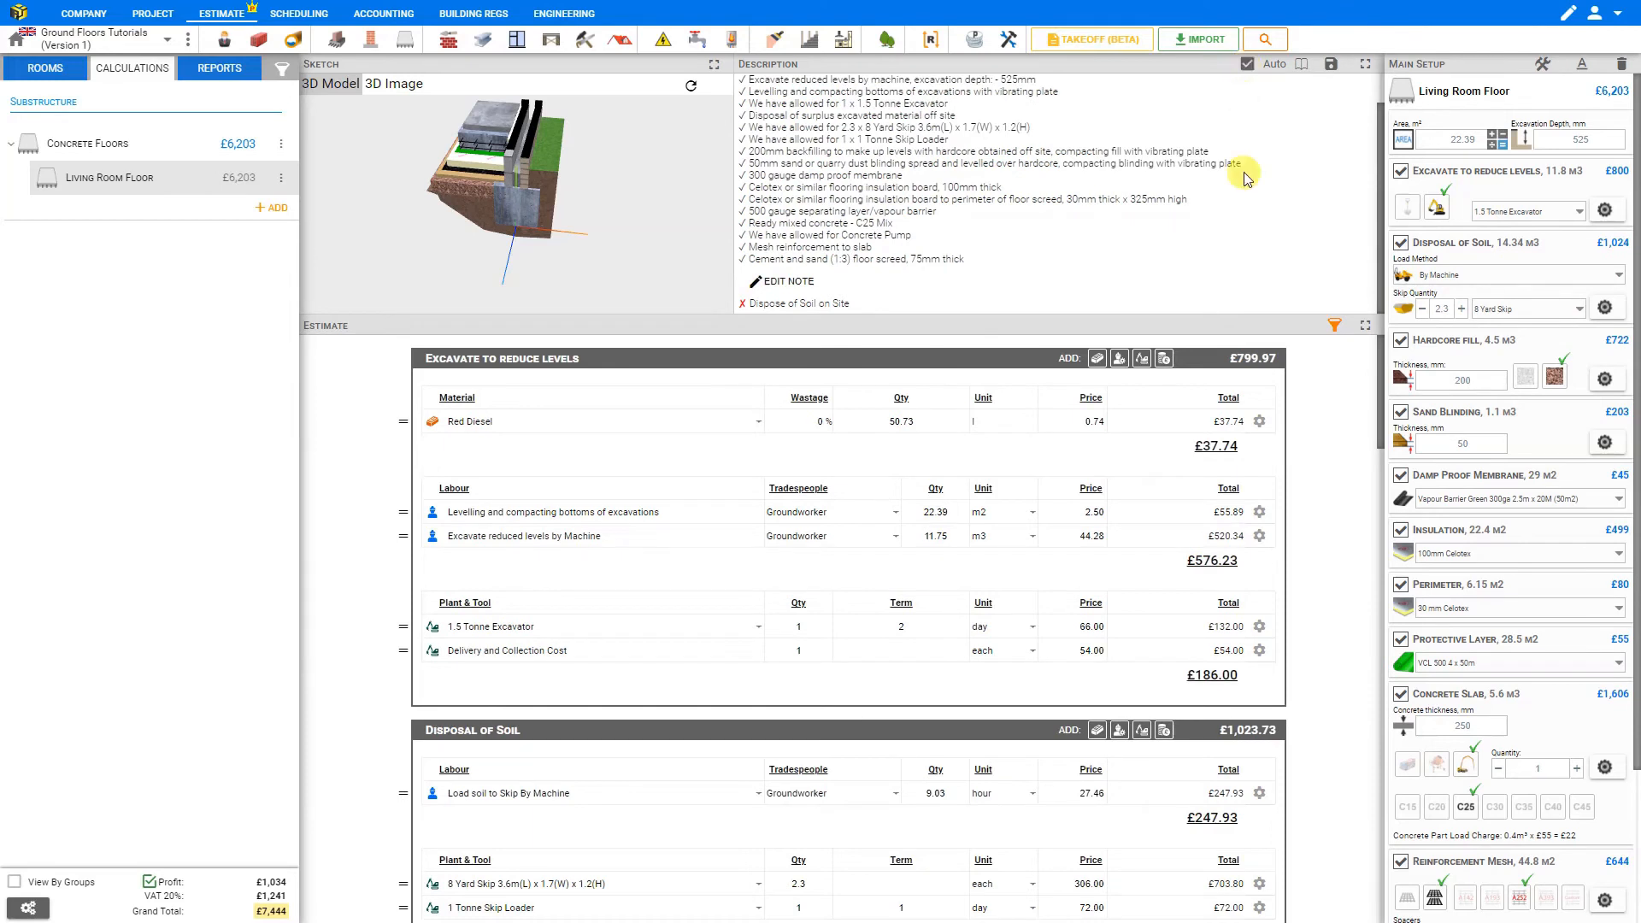
left_click_drag(1244, 163, 1073, 164)
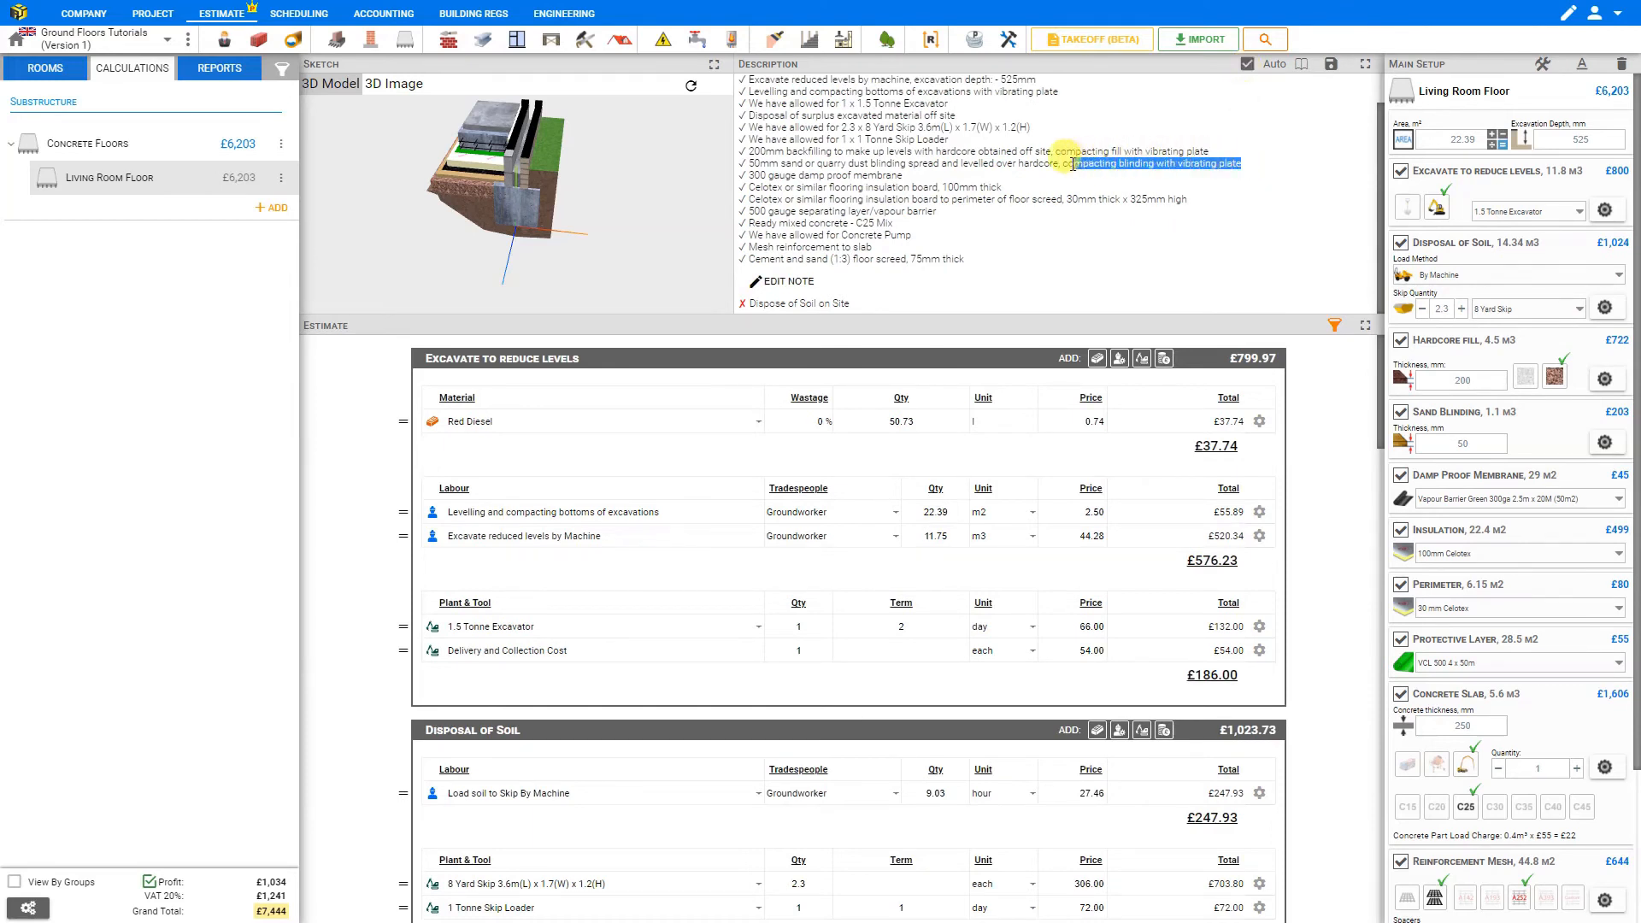
scroll(1058, 165, "up", 1)
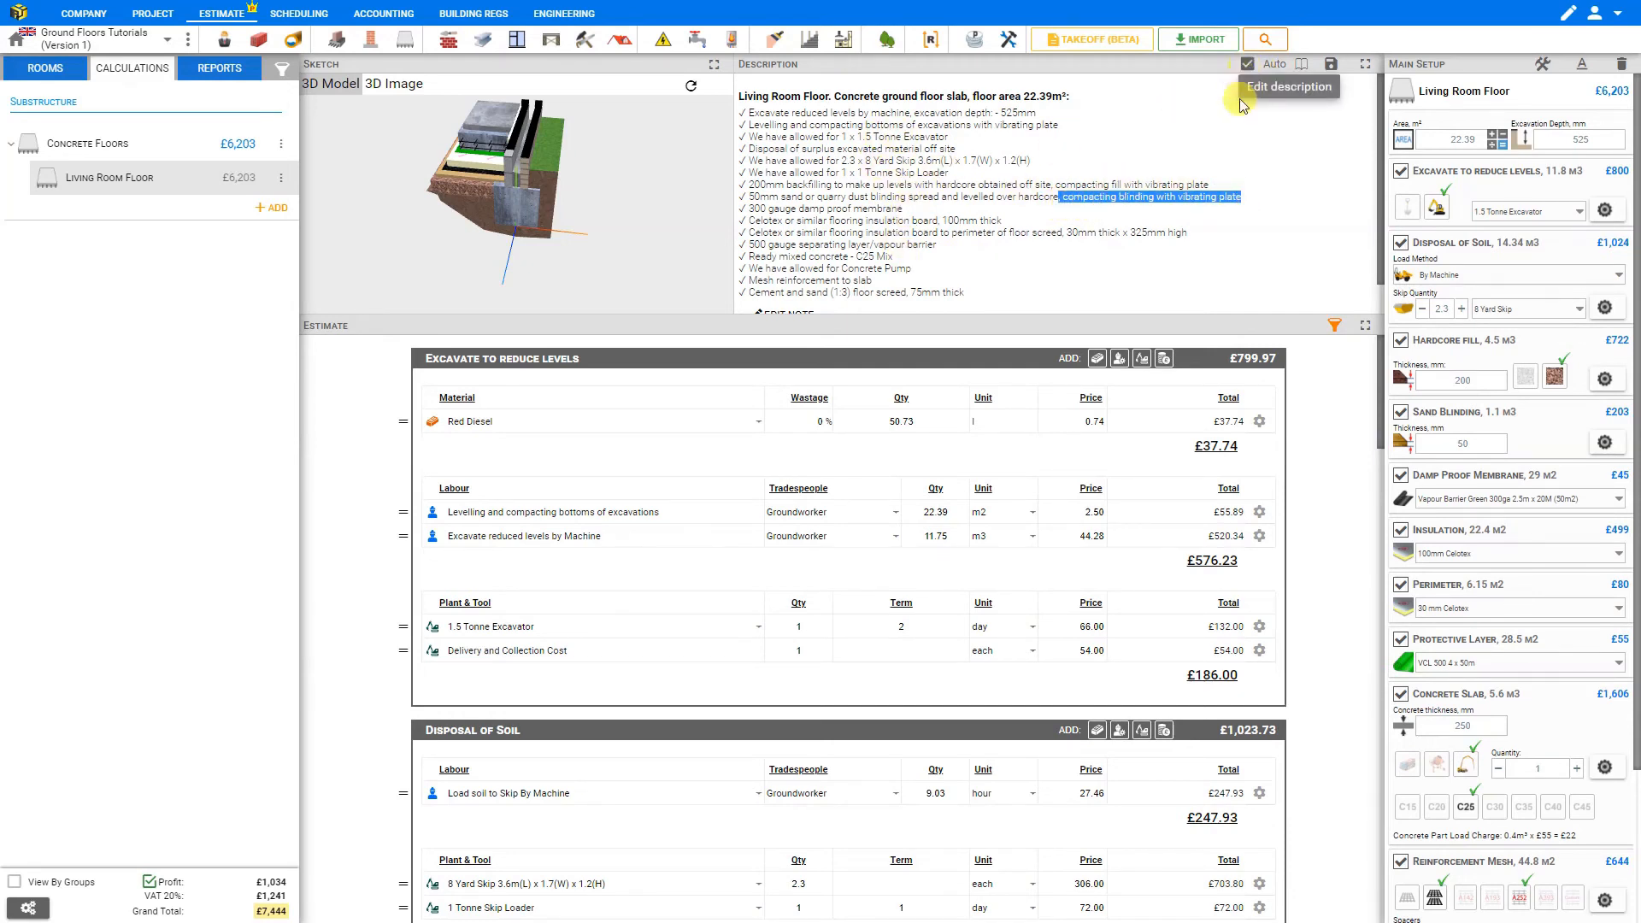
Open the project's quote report and review its description, material, labour and plant items and totals.
left_click(220, 72)
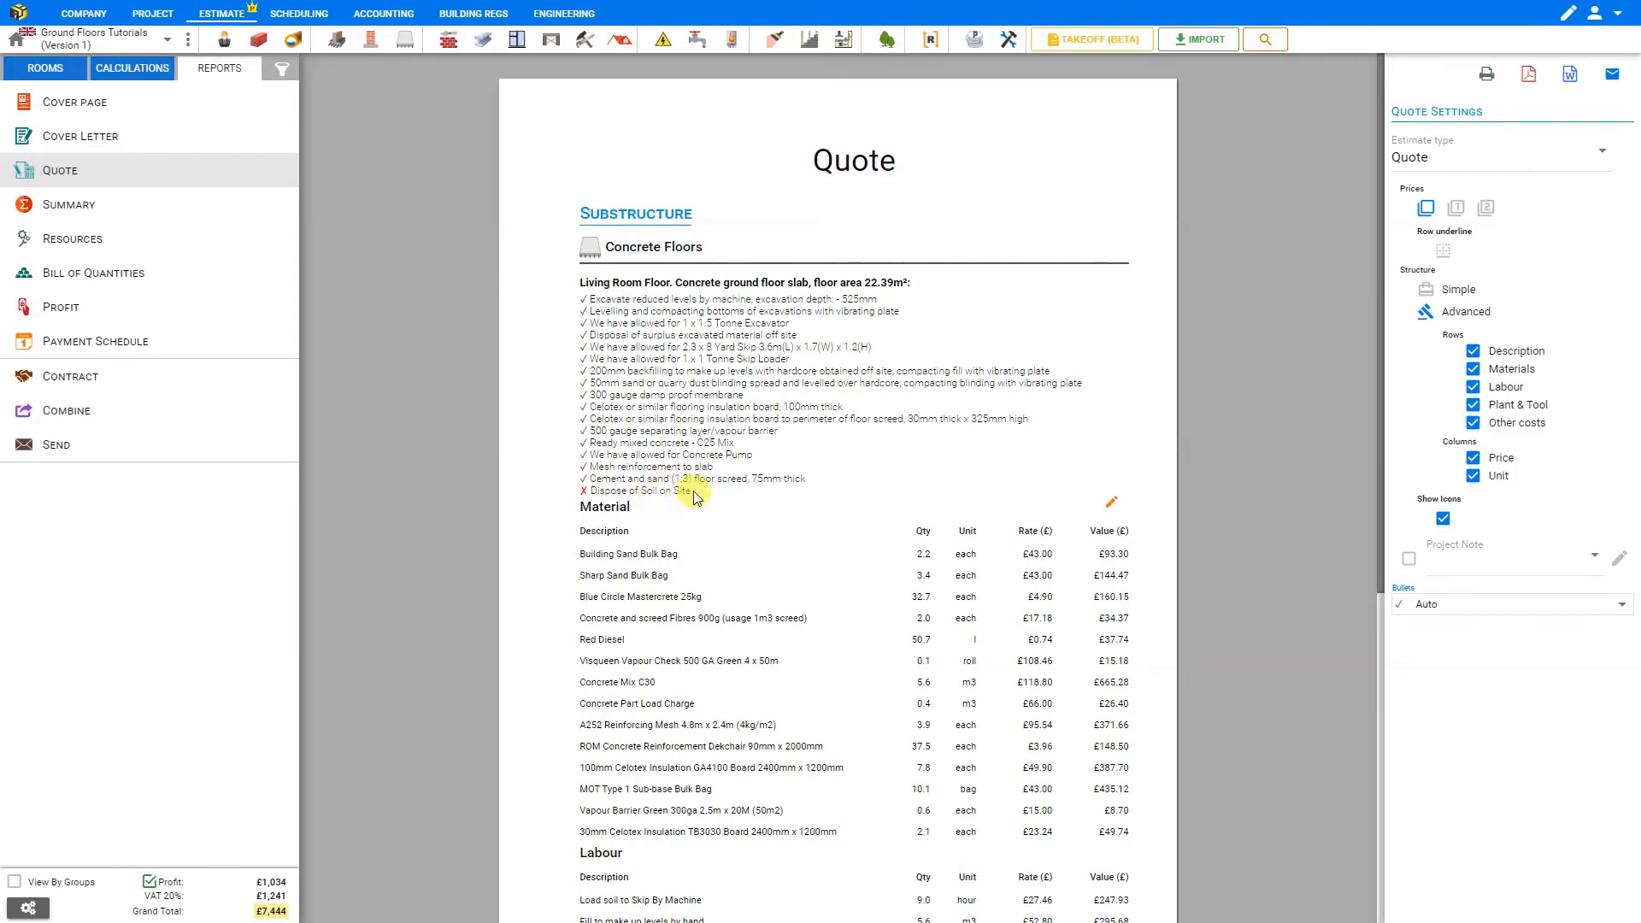
scroll(688, 444, "down", 6)
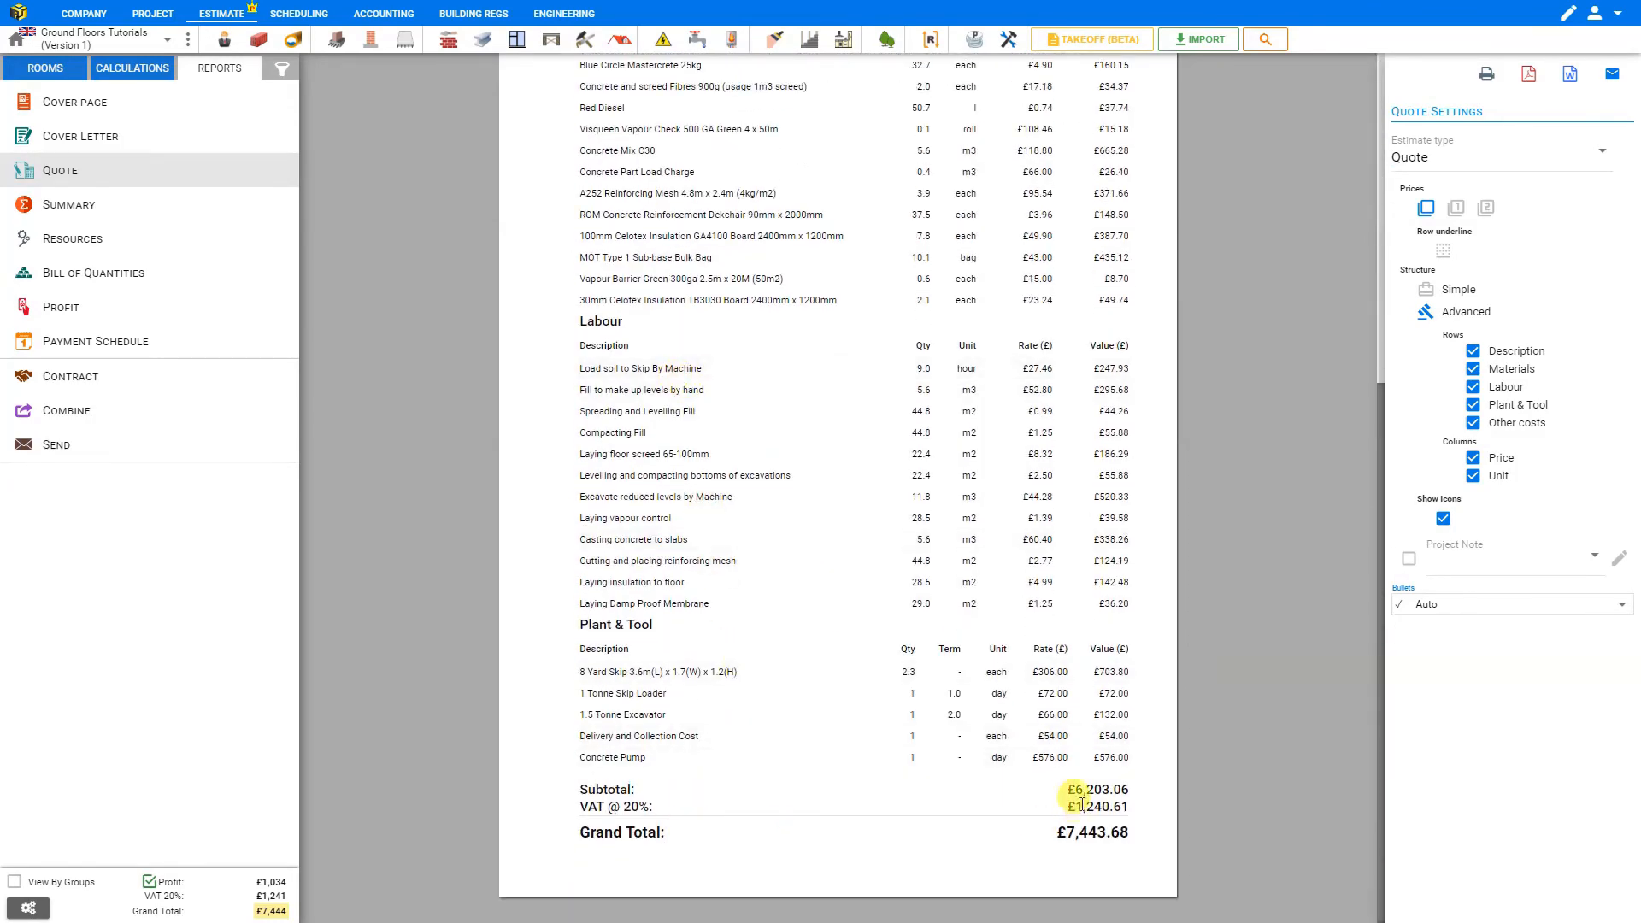
scroll(806, 538, "up", 6)
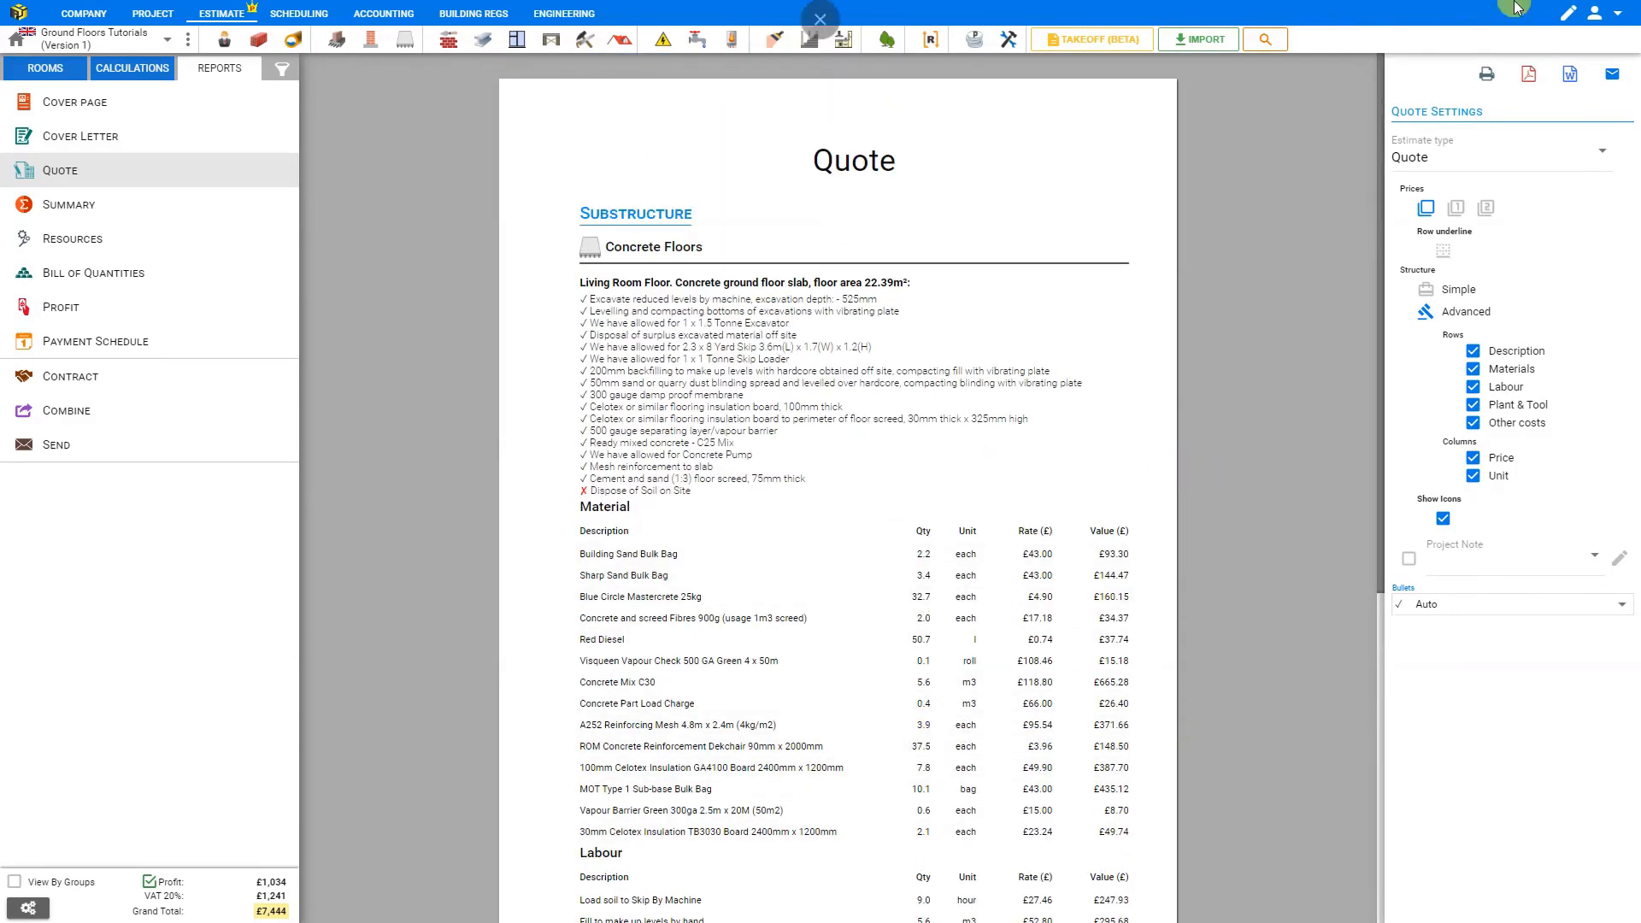
Try Estimate as the quote document's type, then set it to Proposal.
left_click(1440, 170)
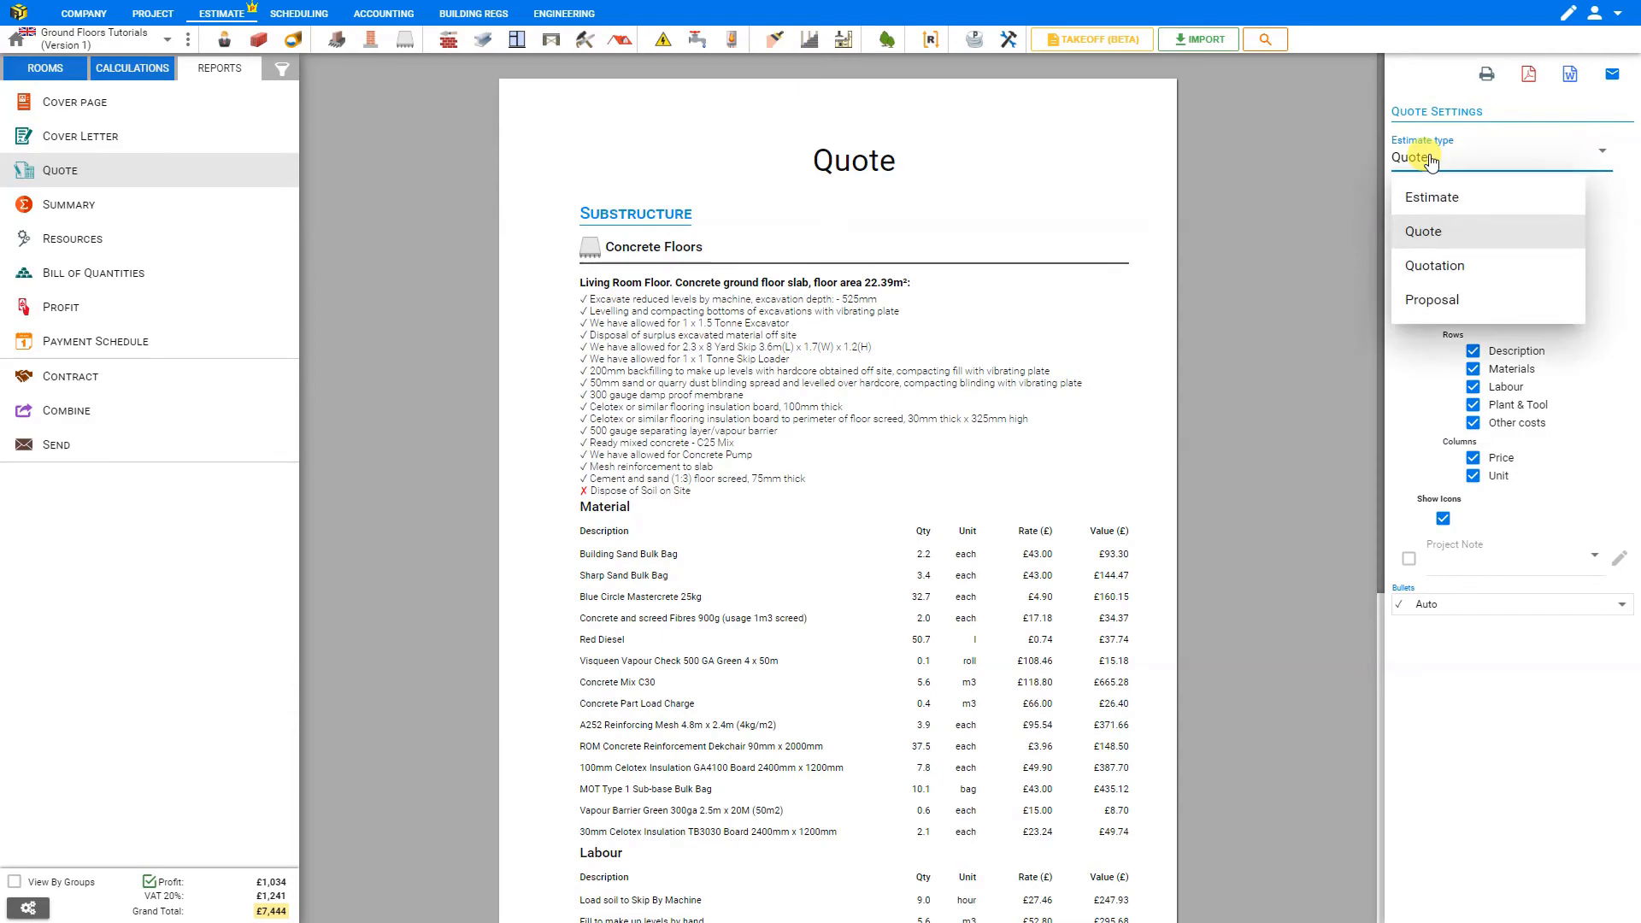
left_click(1420, 202)
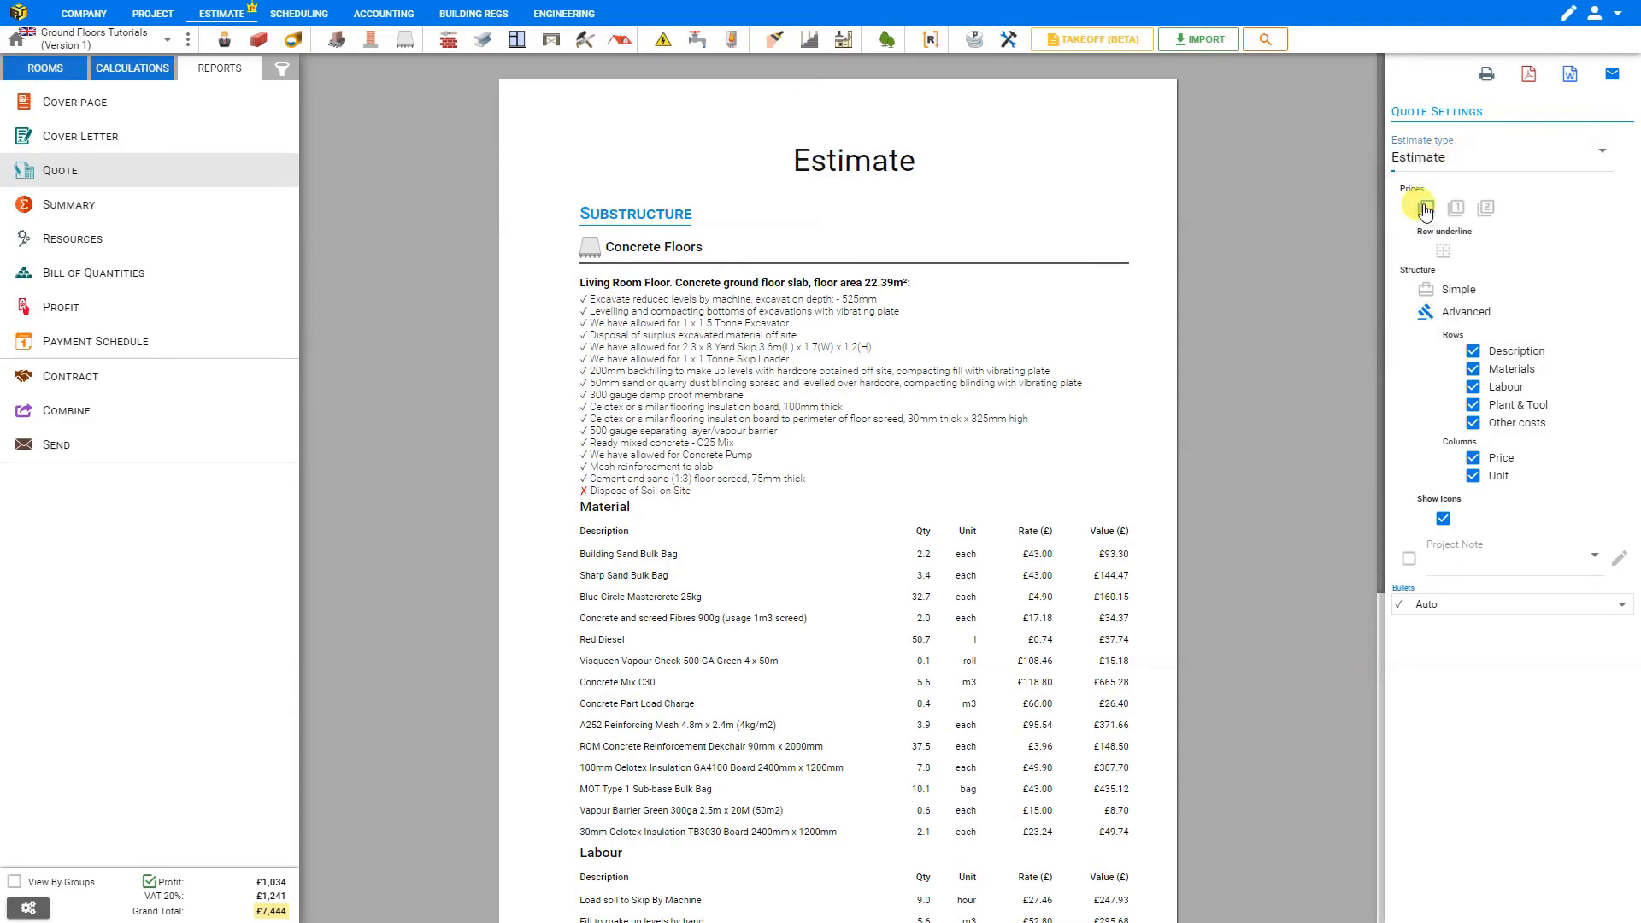
left_click(1429, 156)
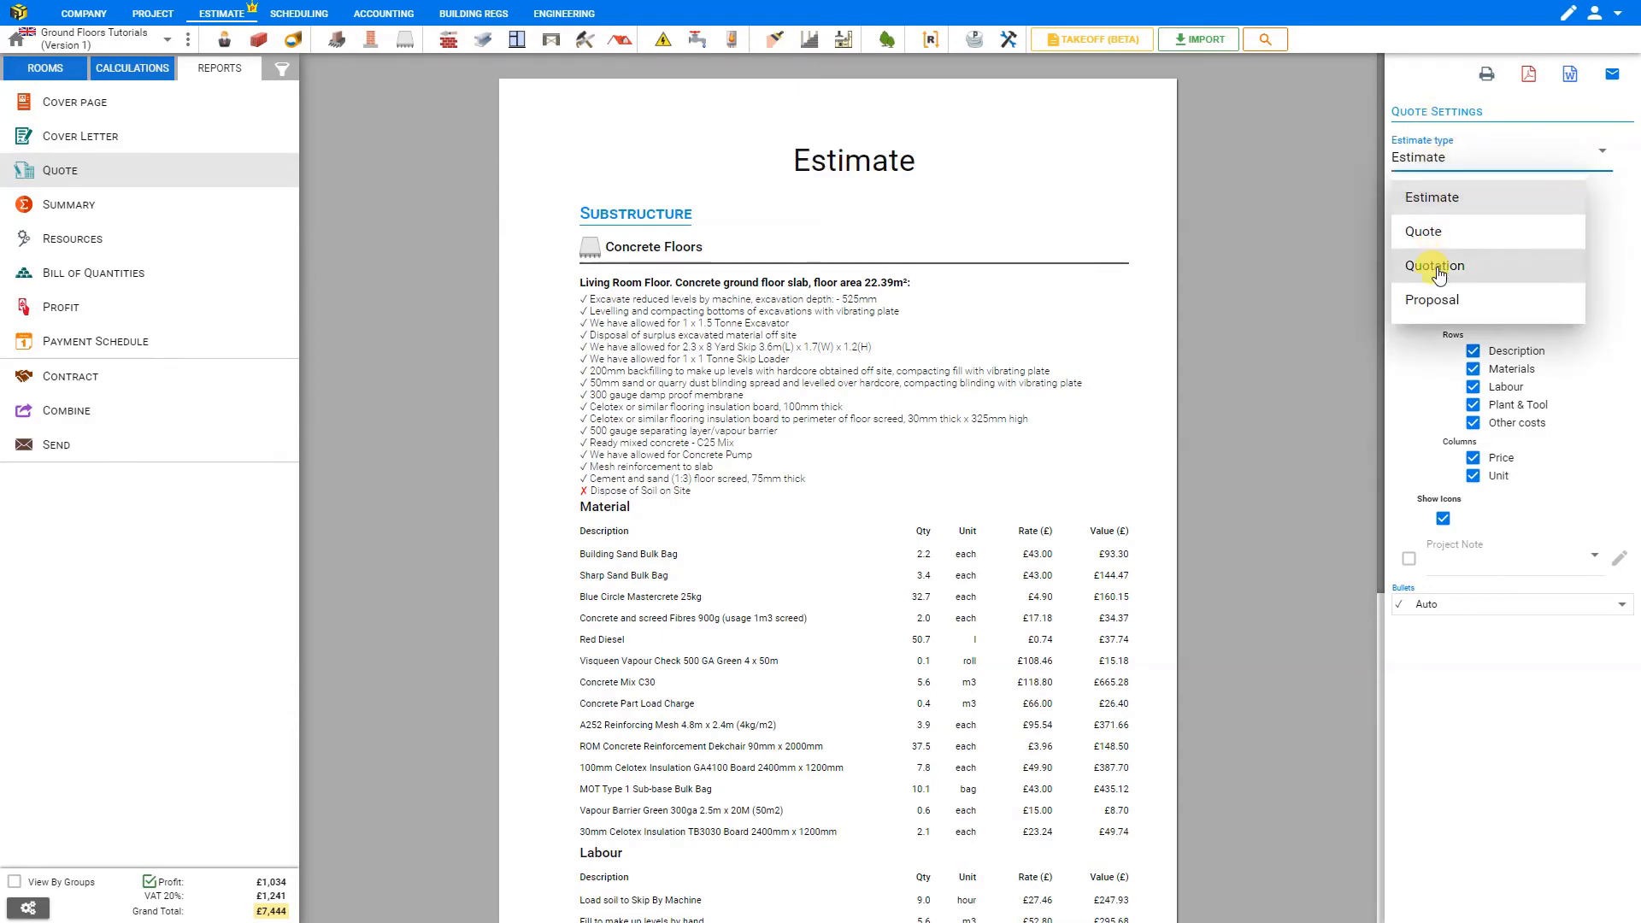
left_click(1435, 302)
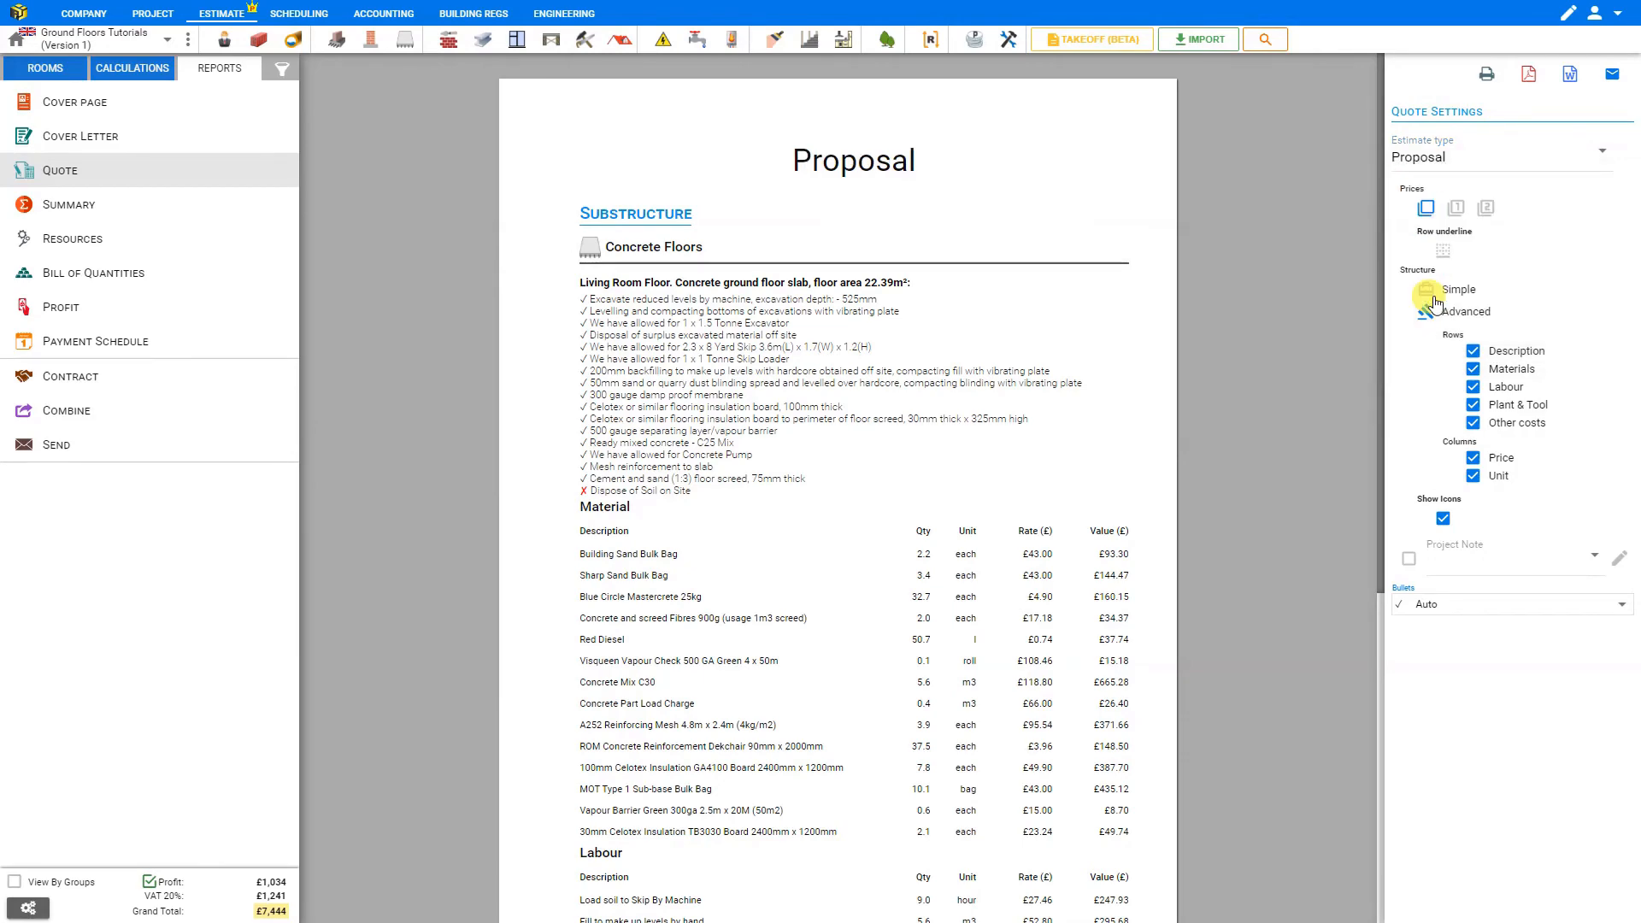
Try price display options 1 and 2 on the proposal, checking the section price and cost summary, then restore the unnumbered option.
scroll(1055, 663, "down", 6)
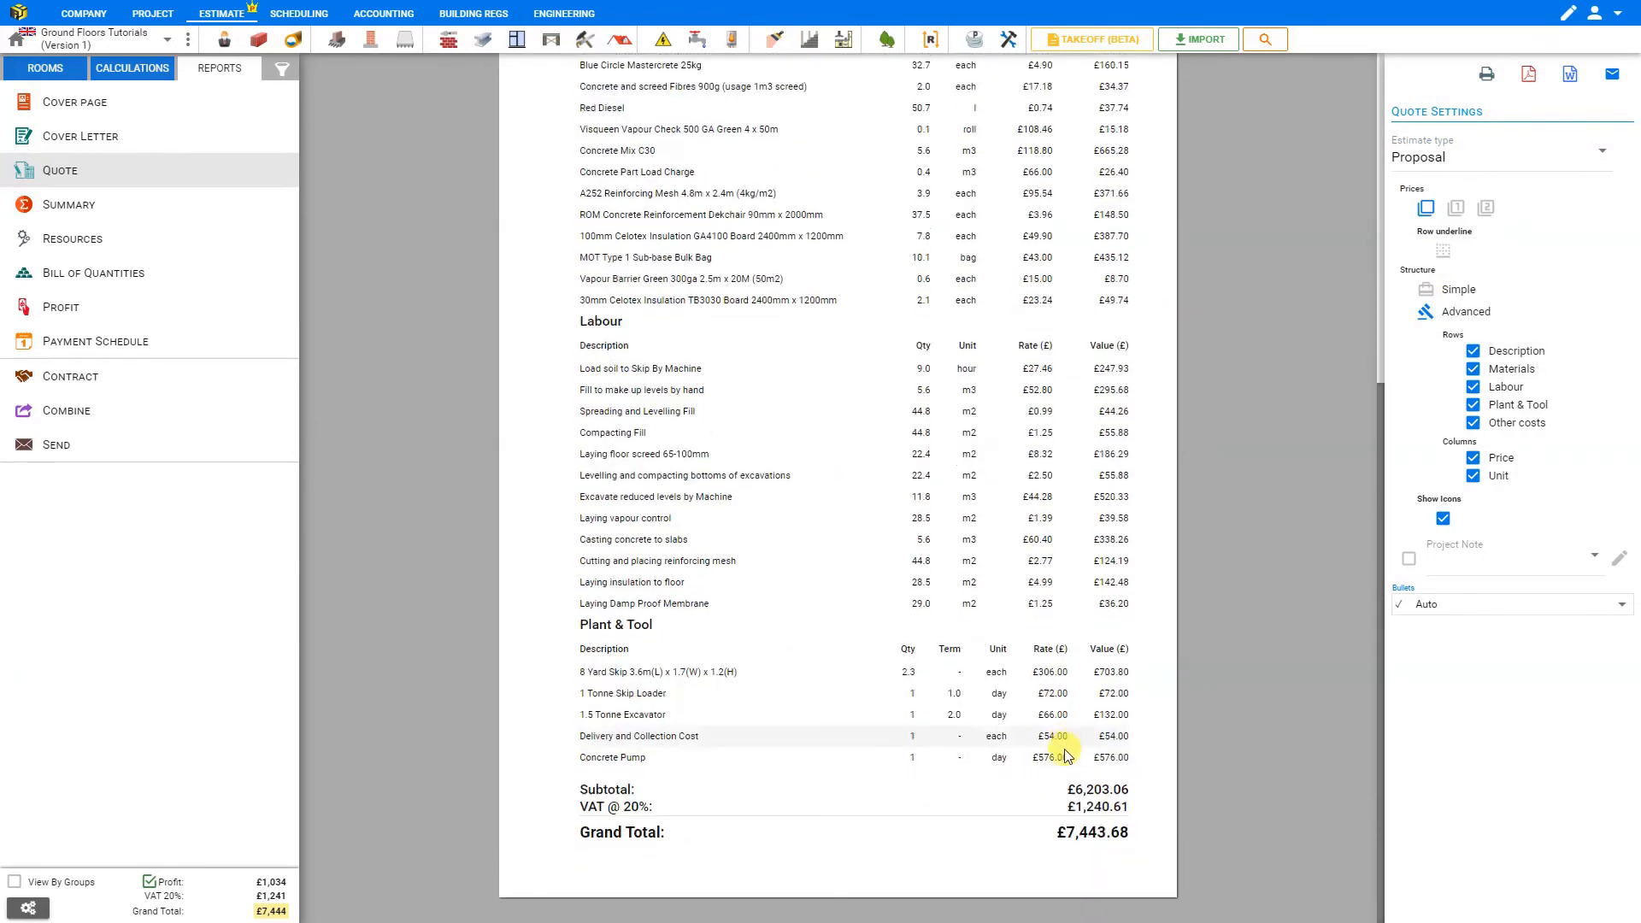
left_click(1458, 209)
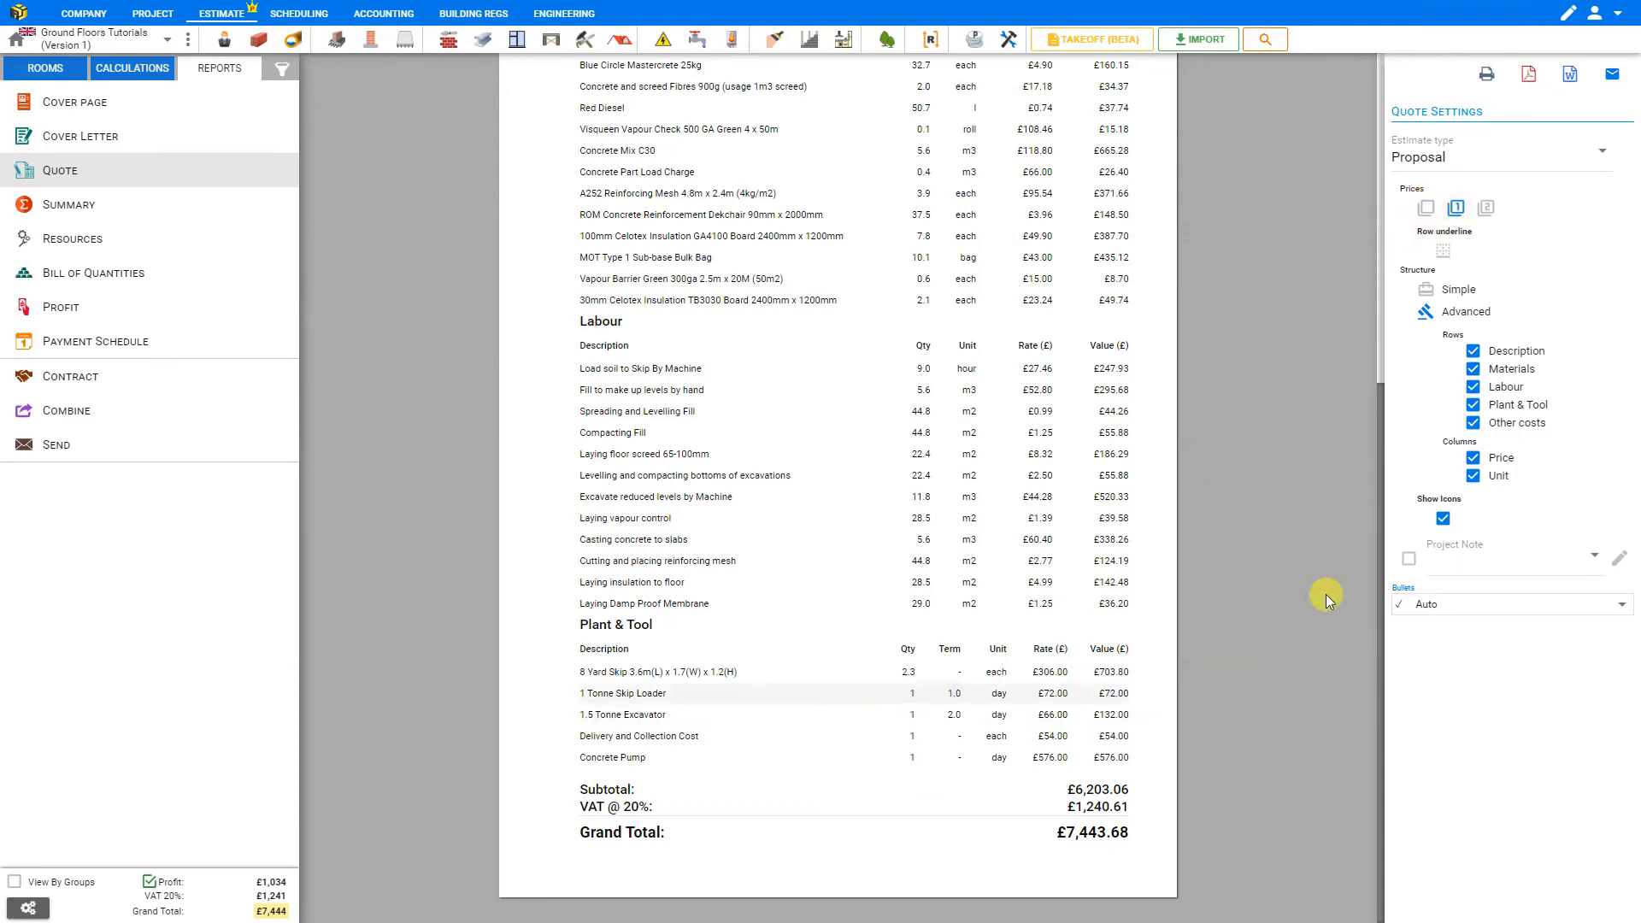
scroll(1286, 326, "up", 5)
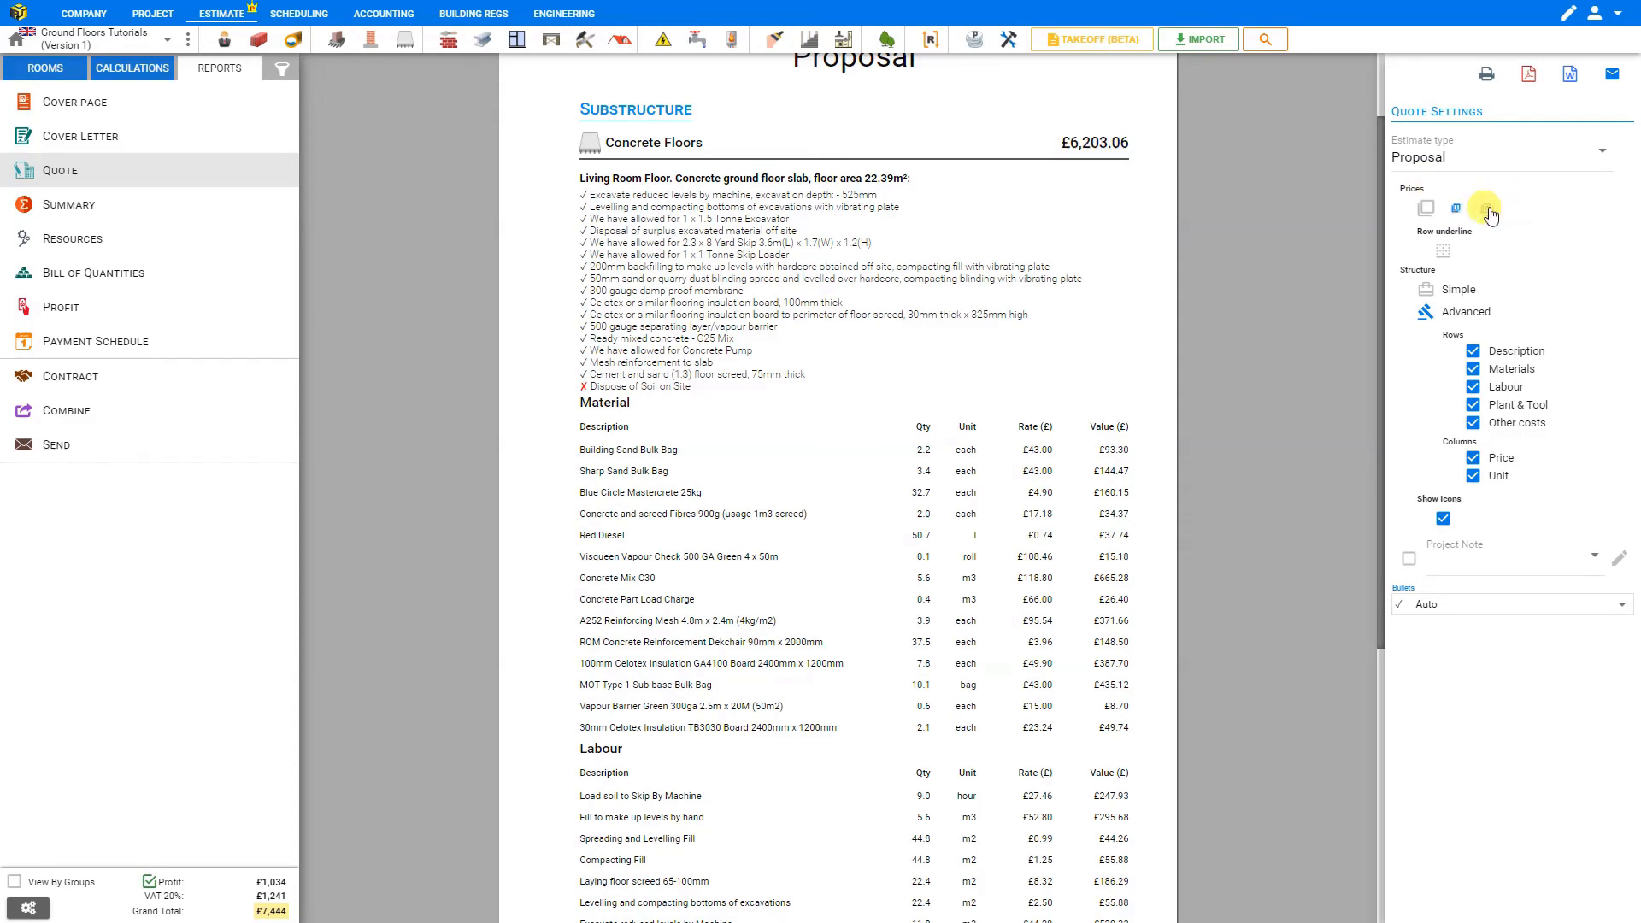
left_click(1487, 209)
scroll(1086, 212, "down", 5)
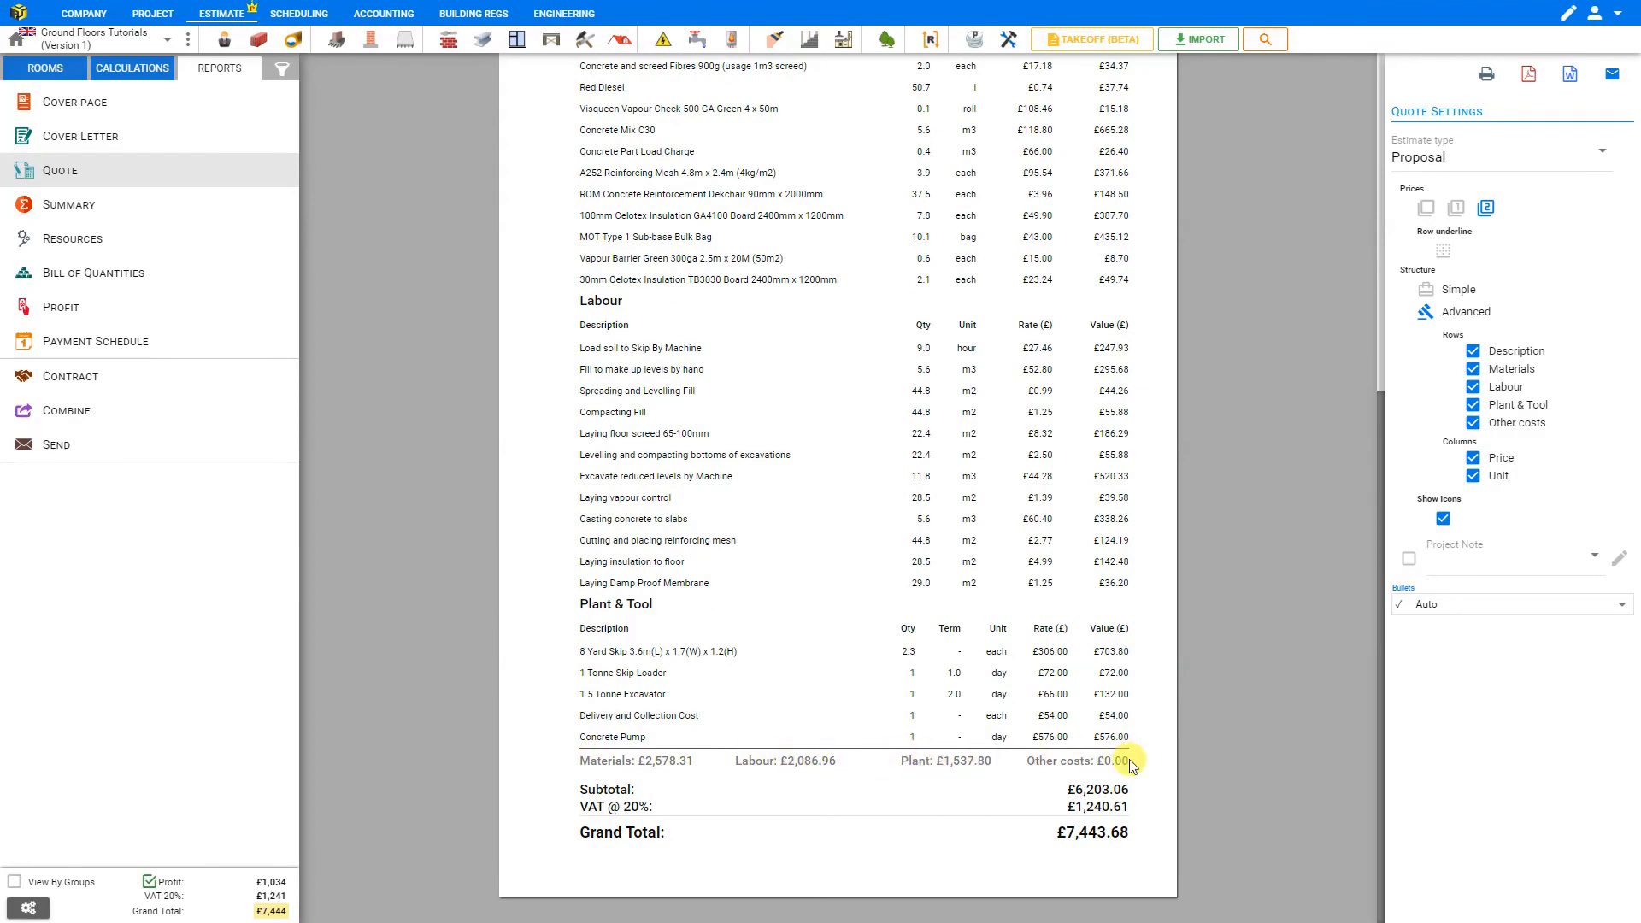
left_click(1427, 210)
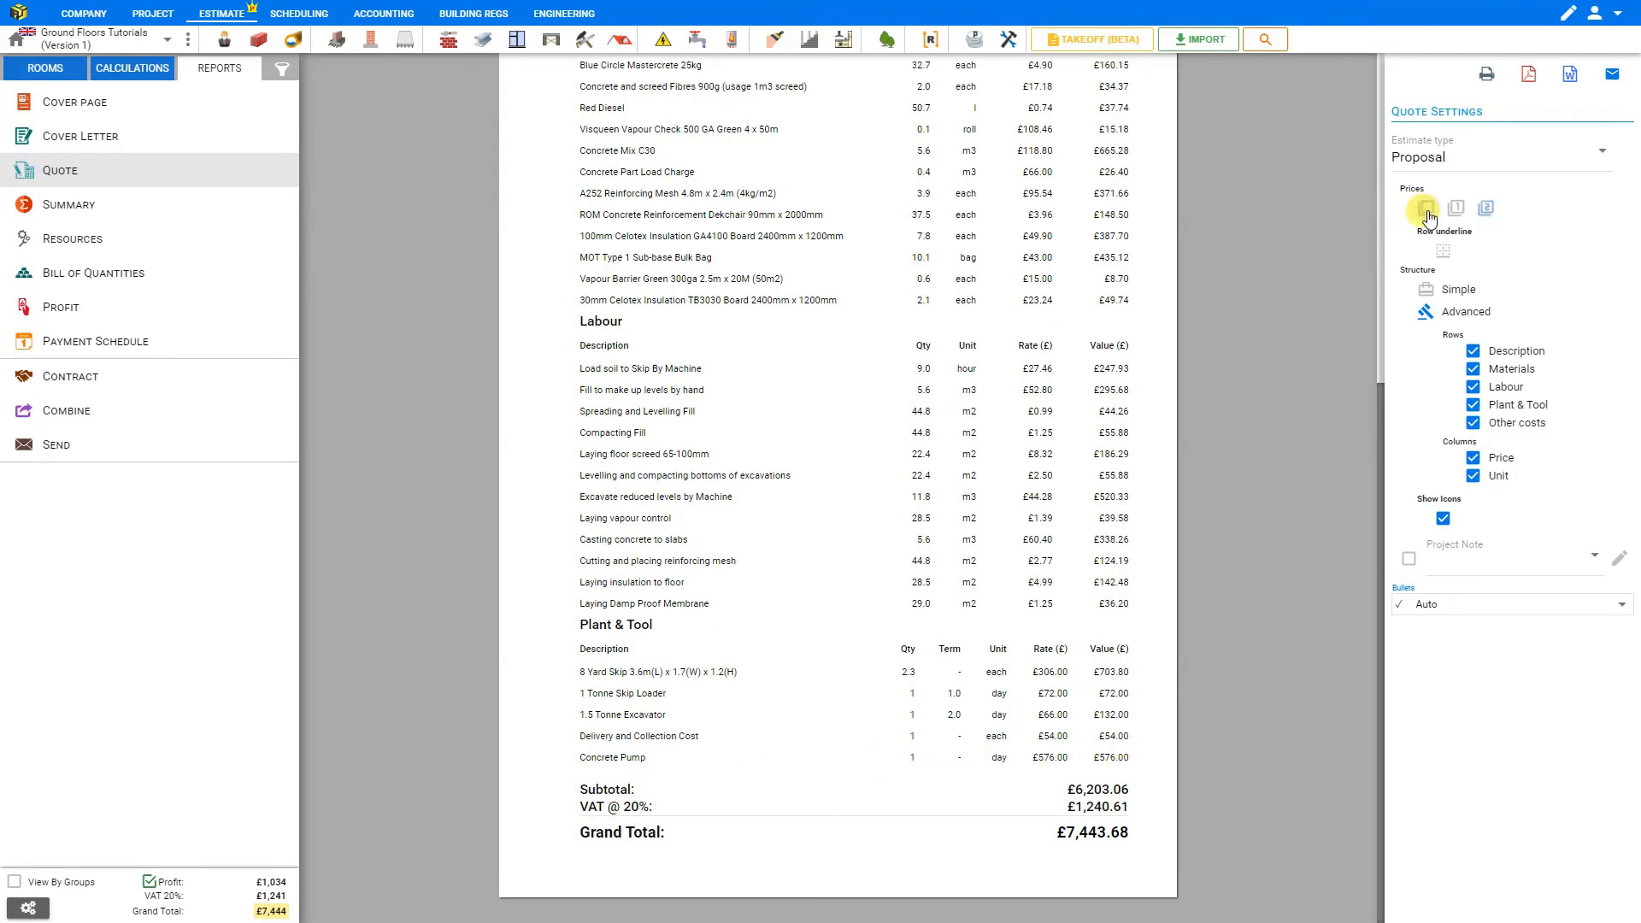
Try the Simple structure for the proposal, then return it to Advanced.
left_click(1427, 295)
scroll(938, 311, "up", 2)
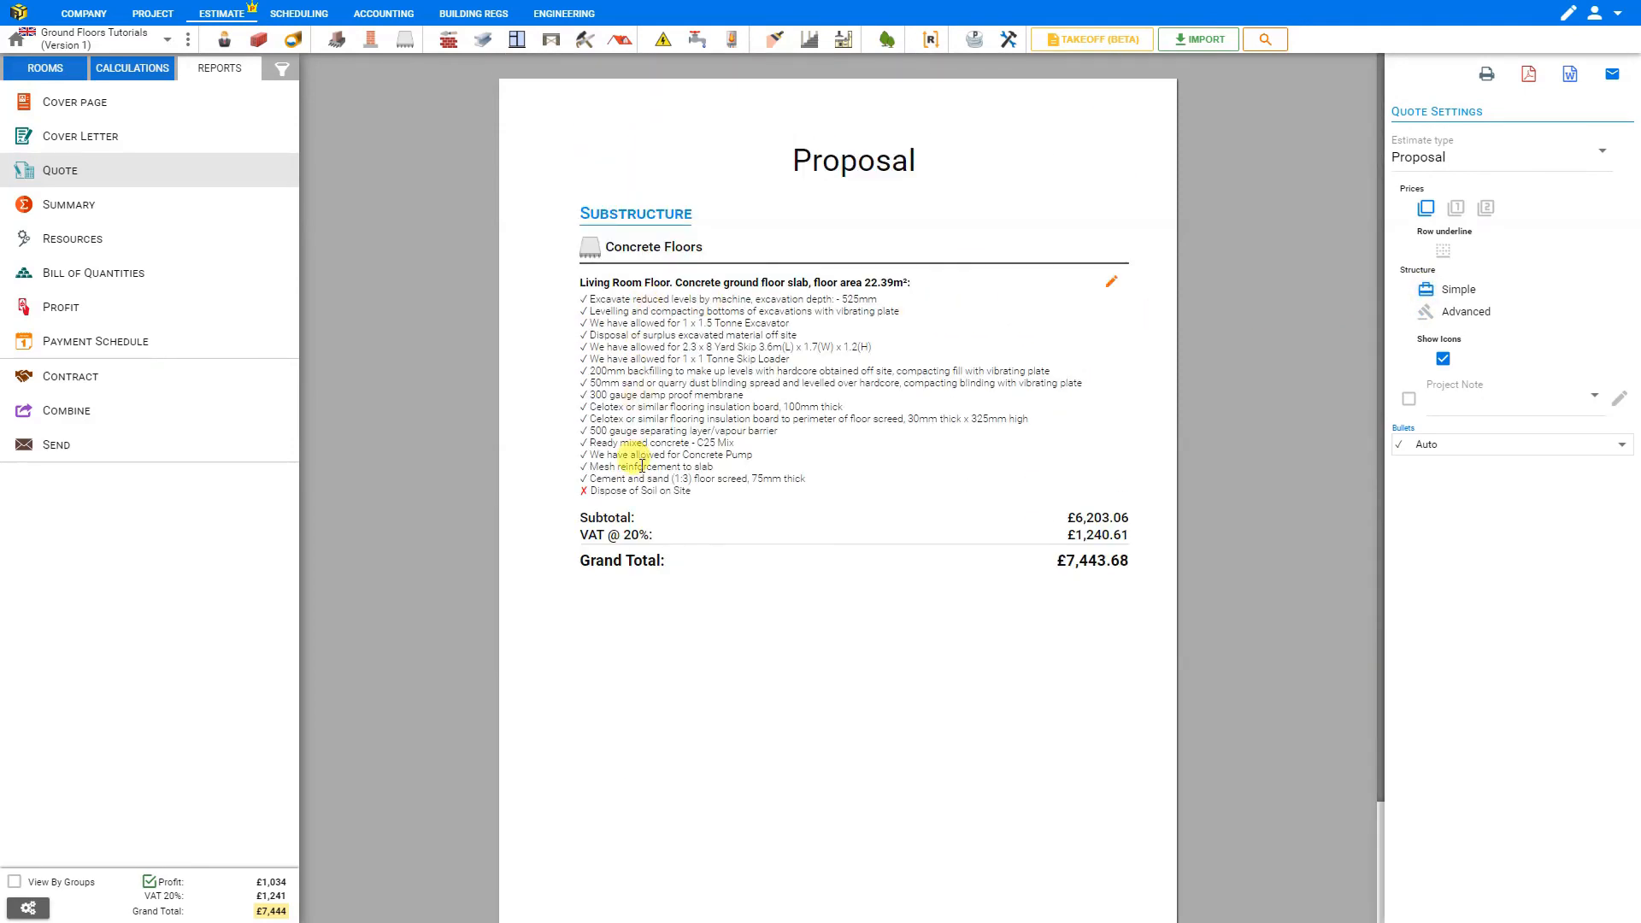
left_click(1425, 318)
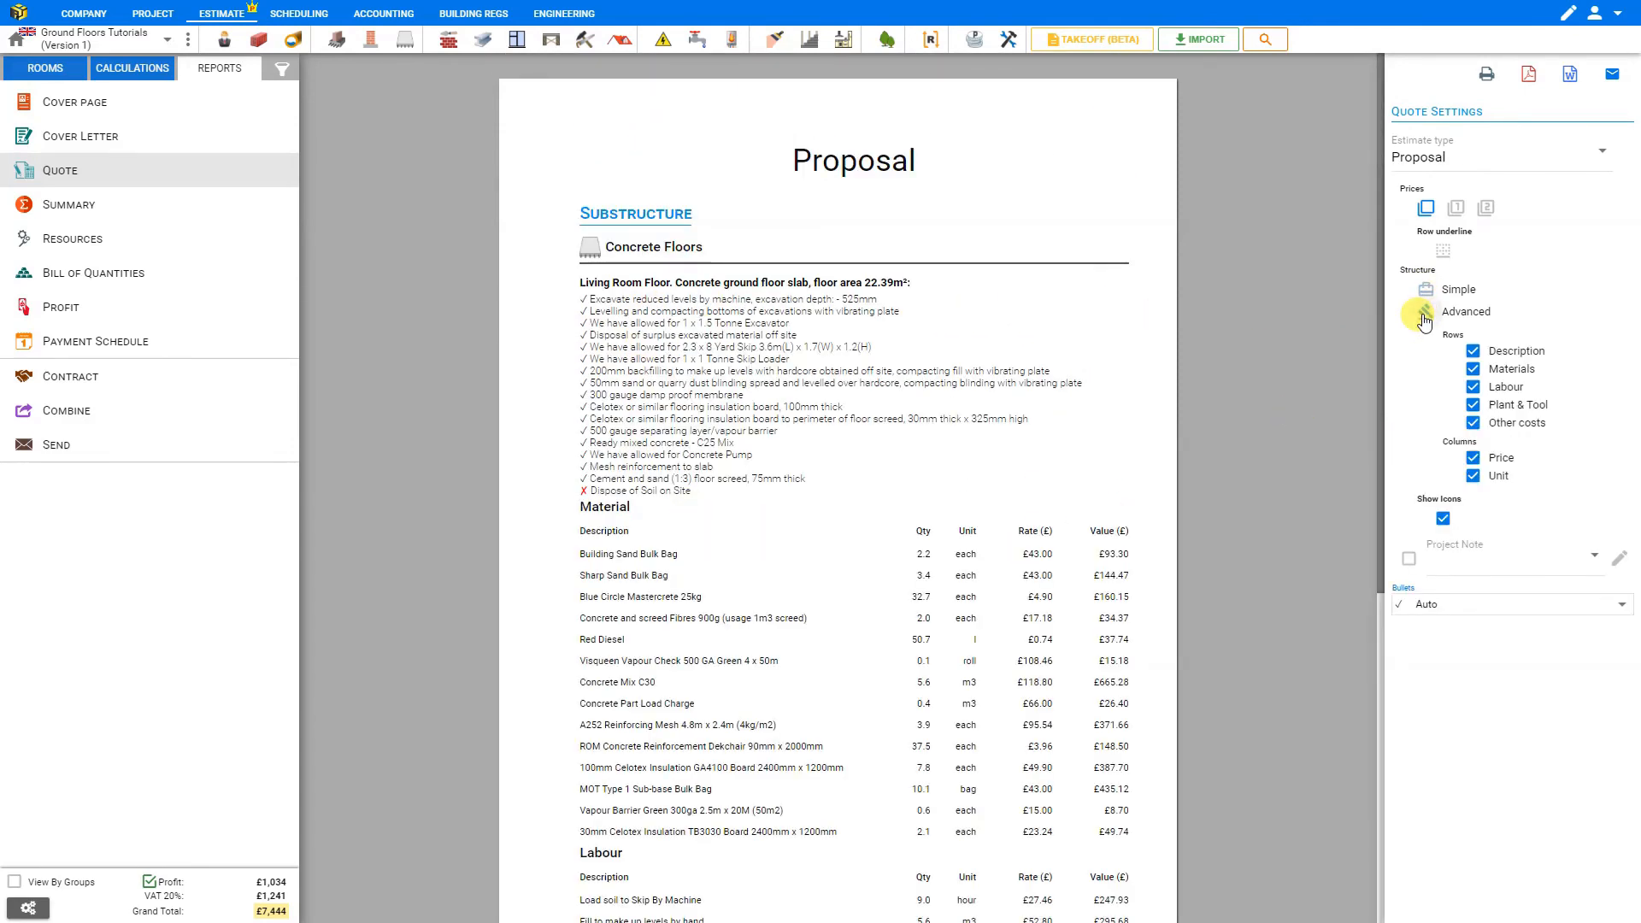
Hide and restore the proposal's Description, Materials and Labour rows one at a time.
left_click(1473, 354)
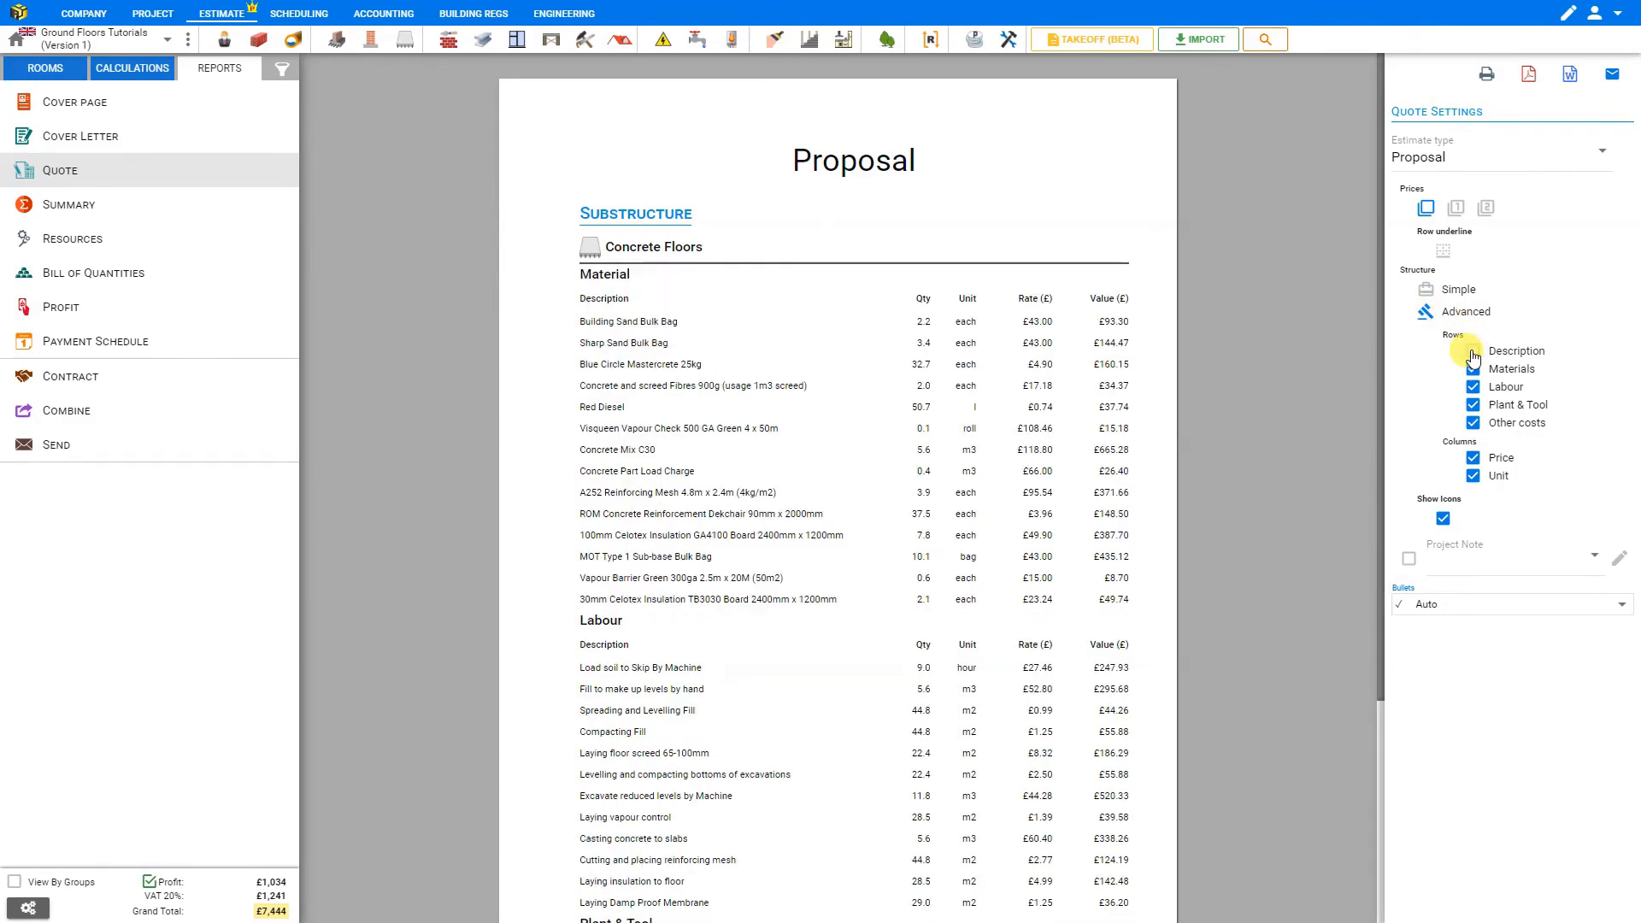
left_click(1472, 353)
left_click(1474, 370)
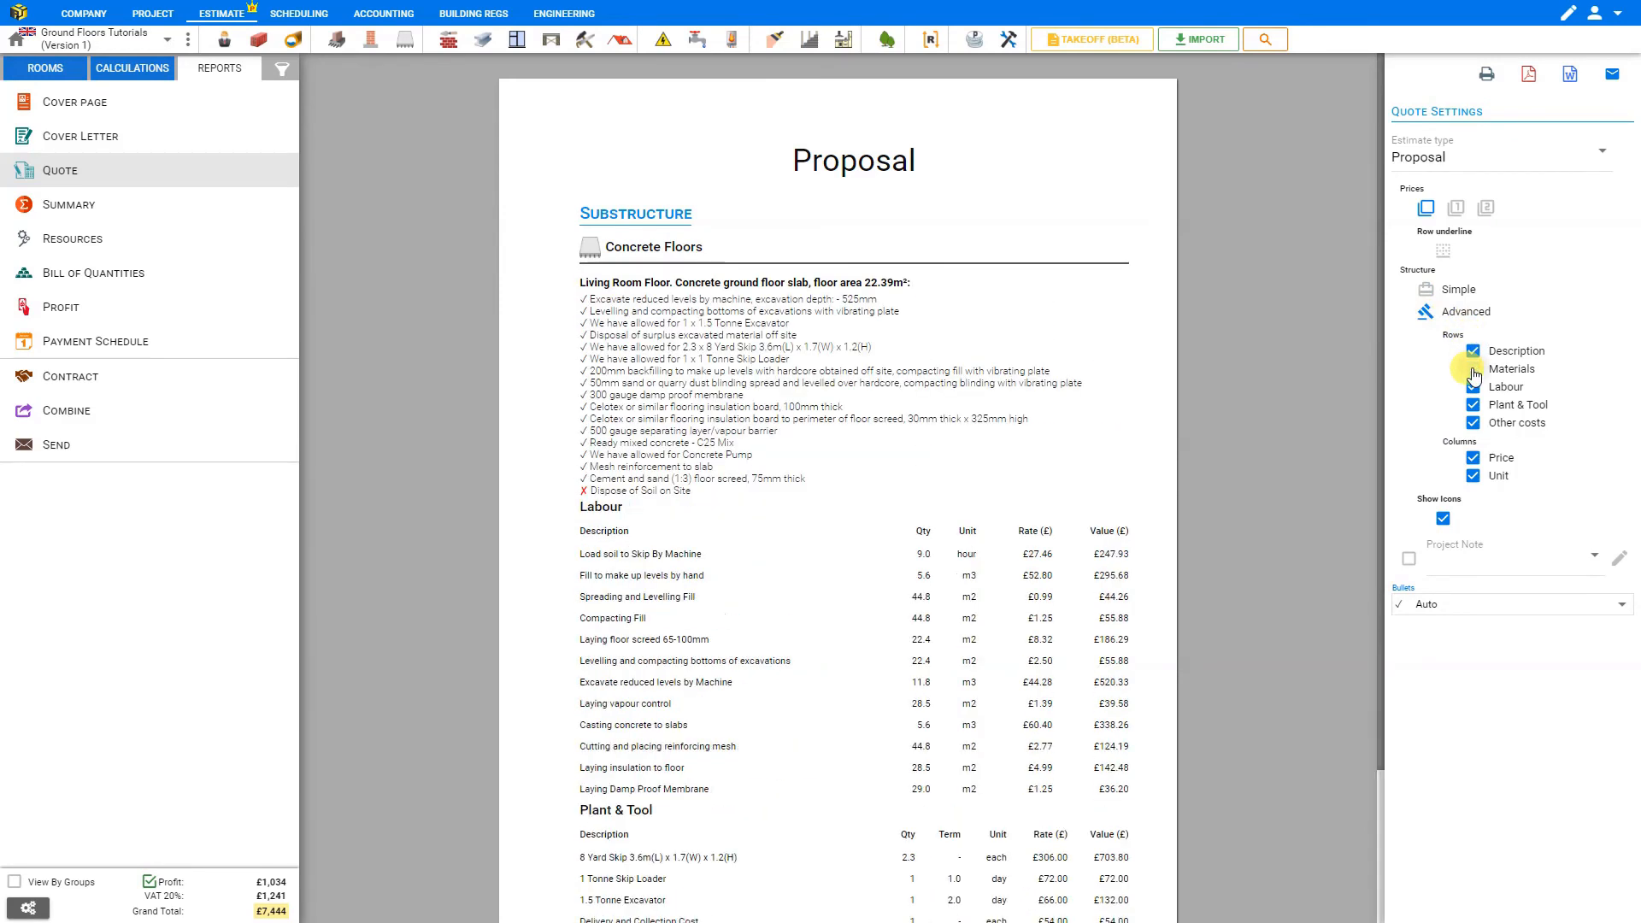
left_click(1473, 371)
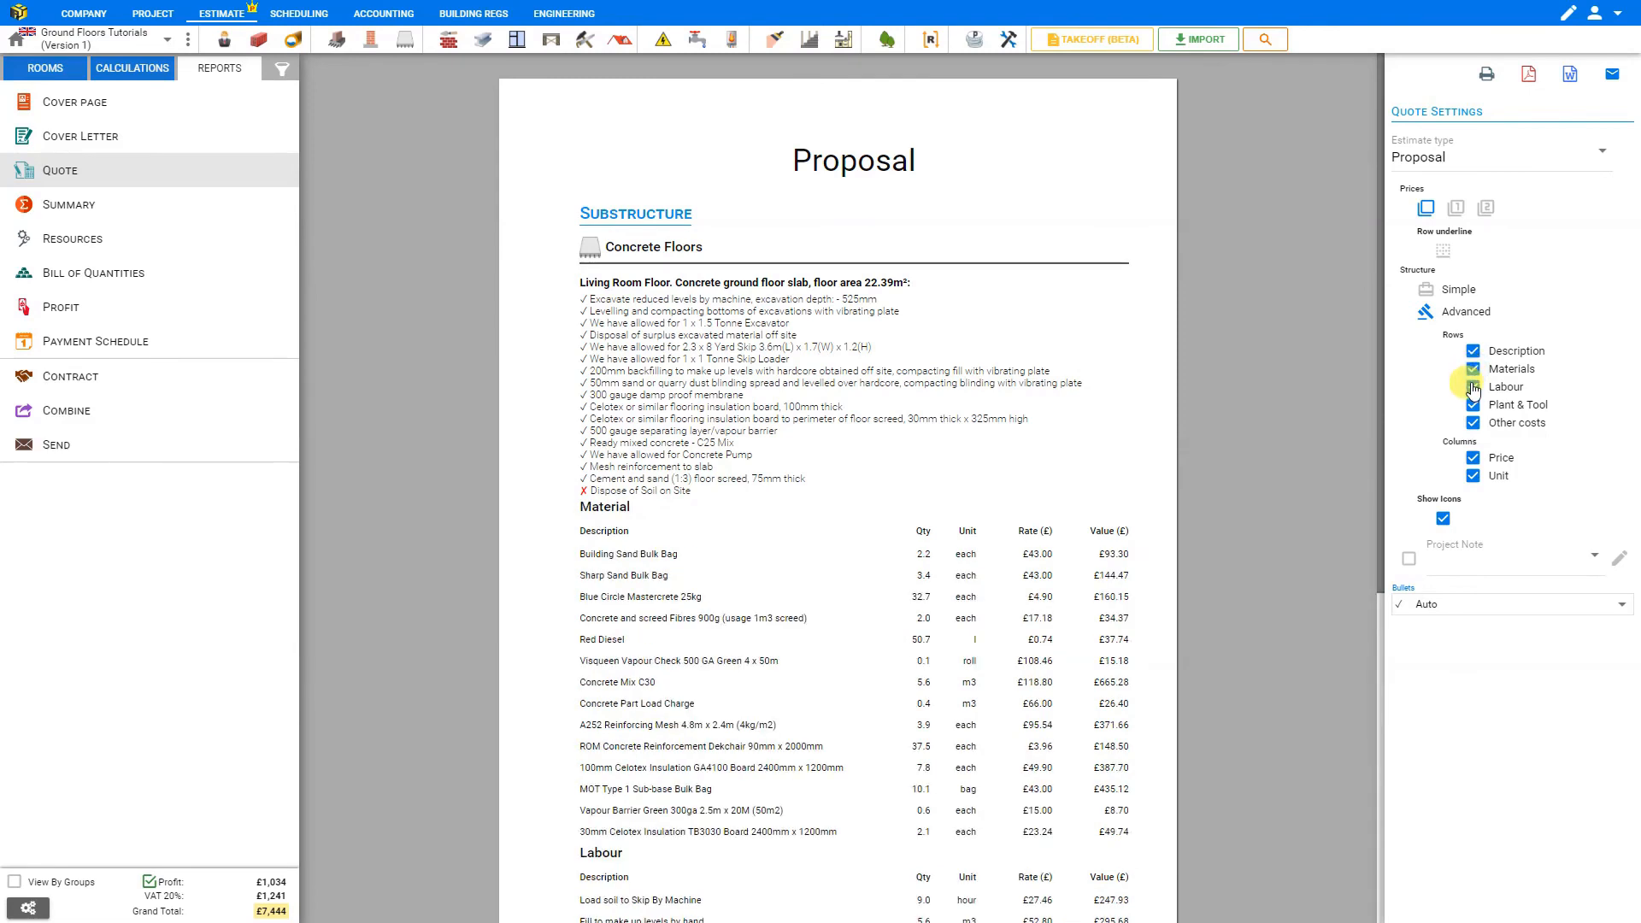
left_click(1474, 388)
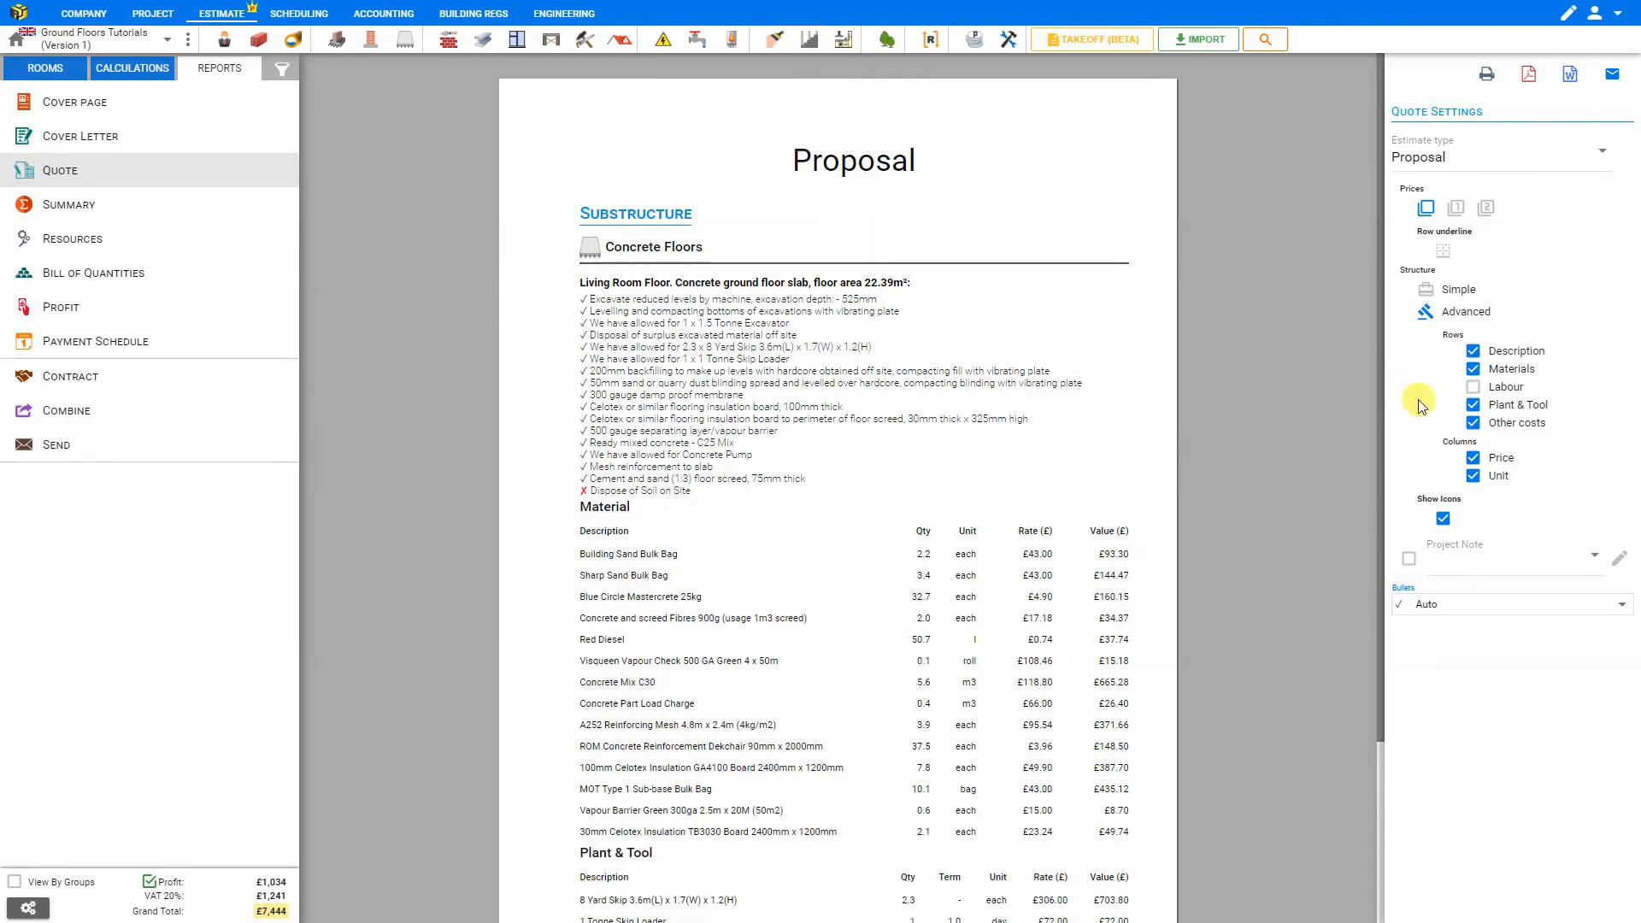
left_click(1474, 389)
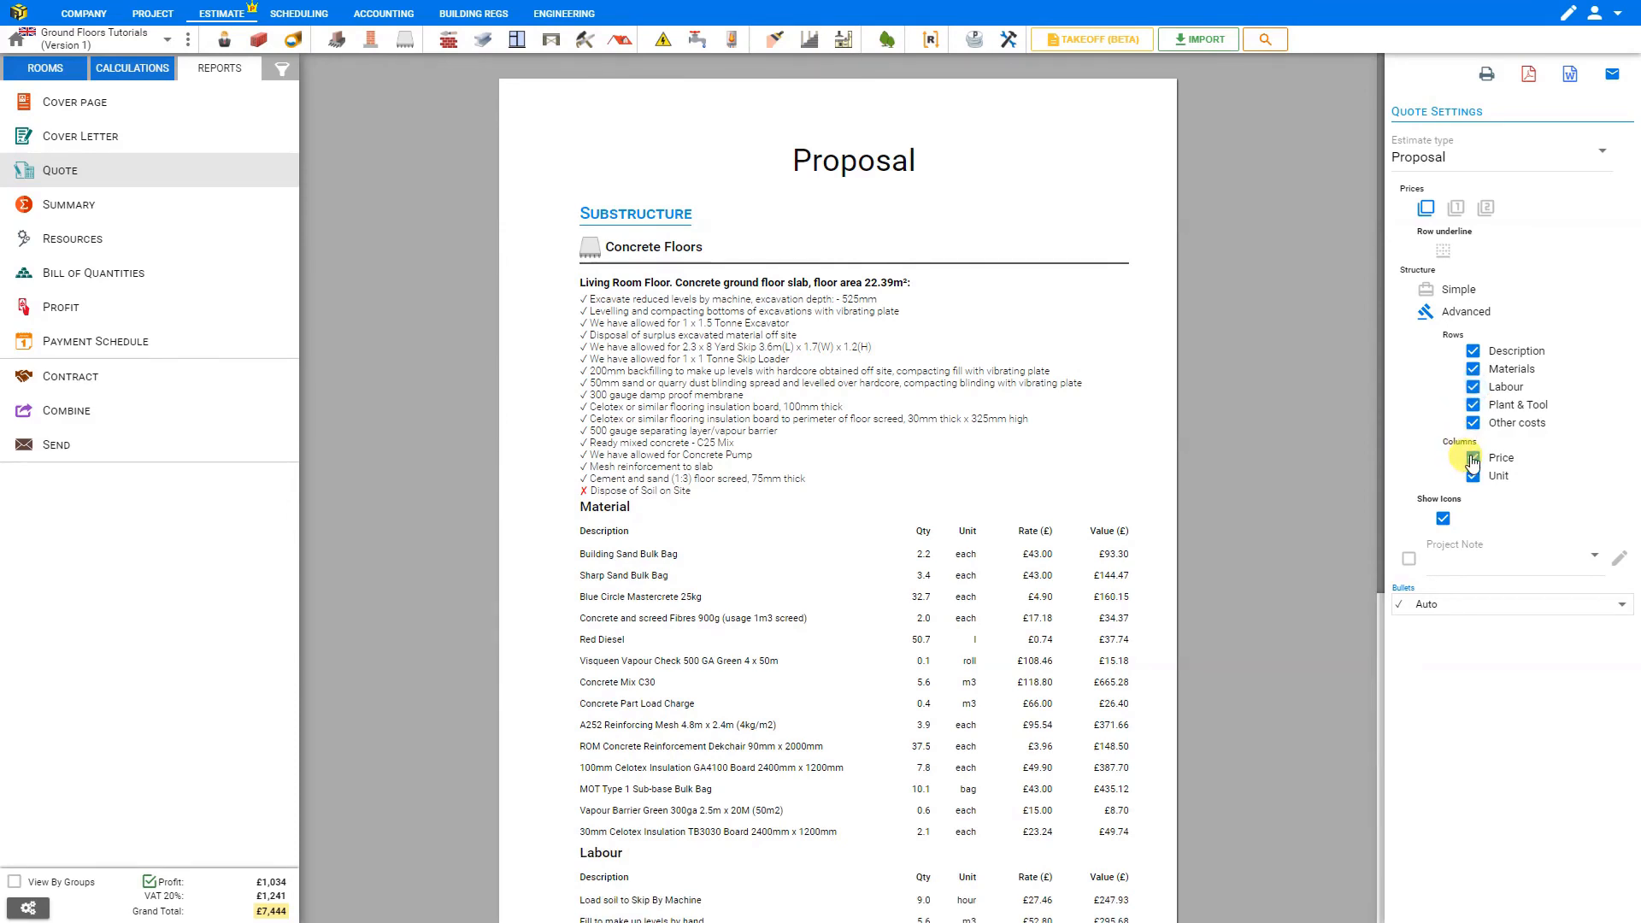
Hide and restore the proposal's Price and Unit columns, and try the Show Icons setting, leaving it enabled.
left_click(1474, 459)
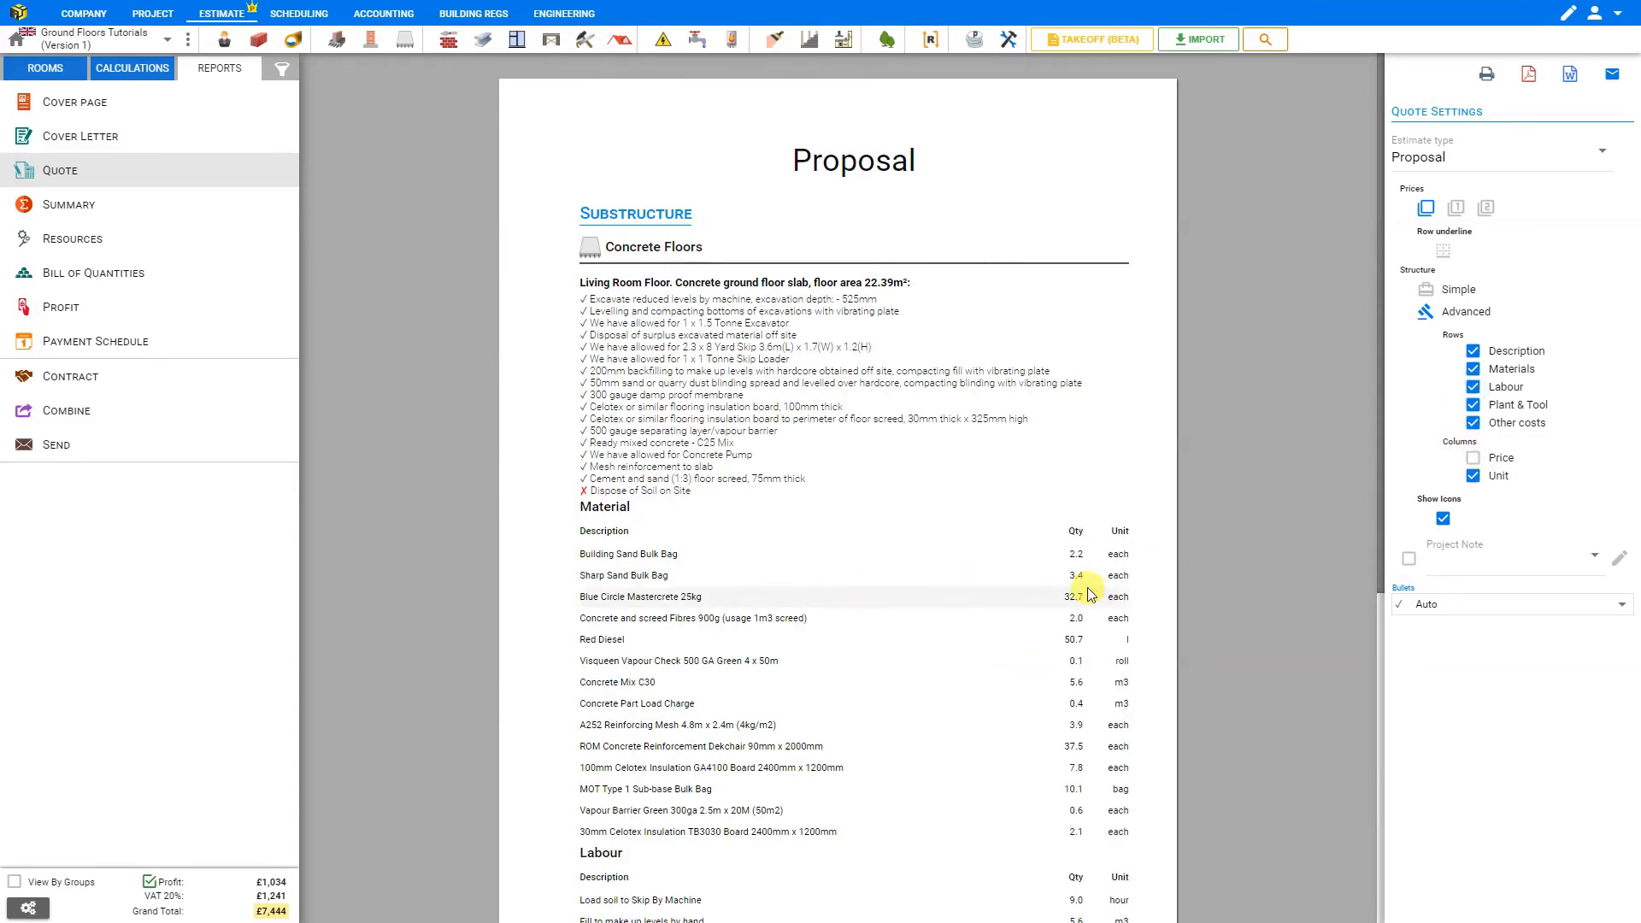
left_click(1473, 459)
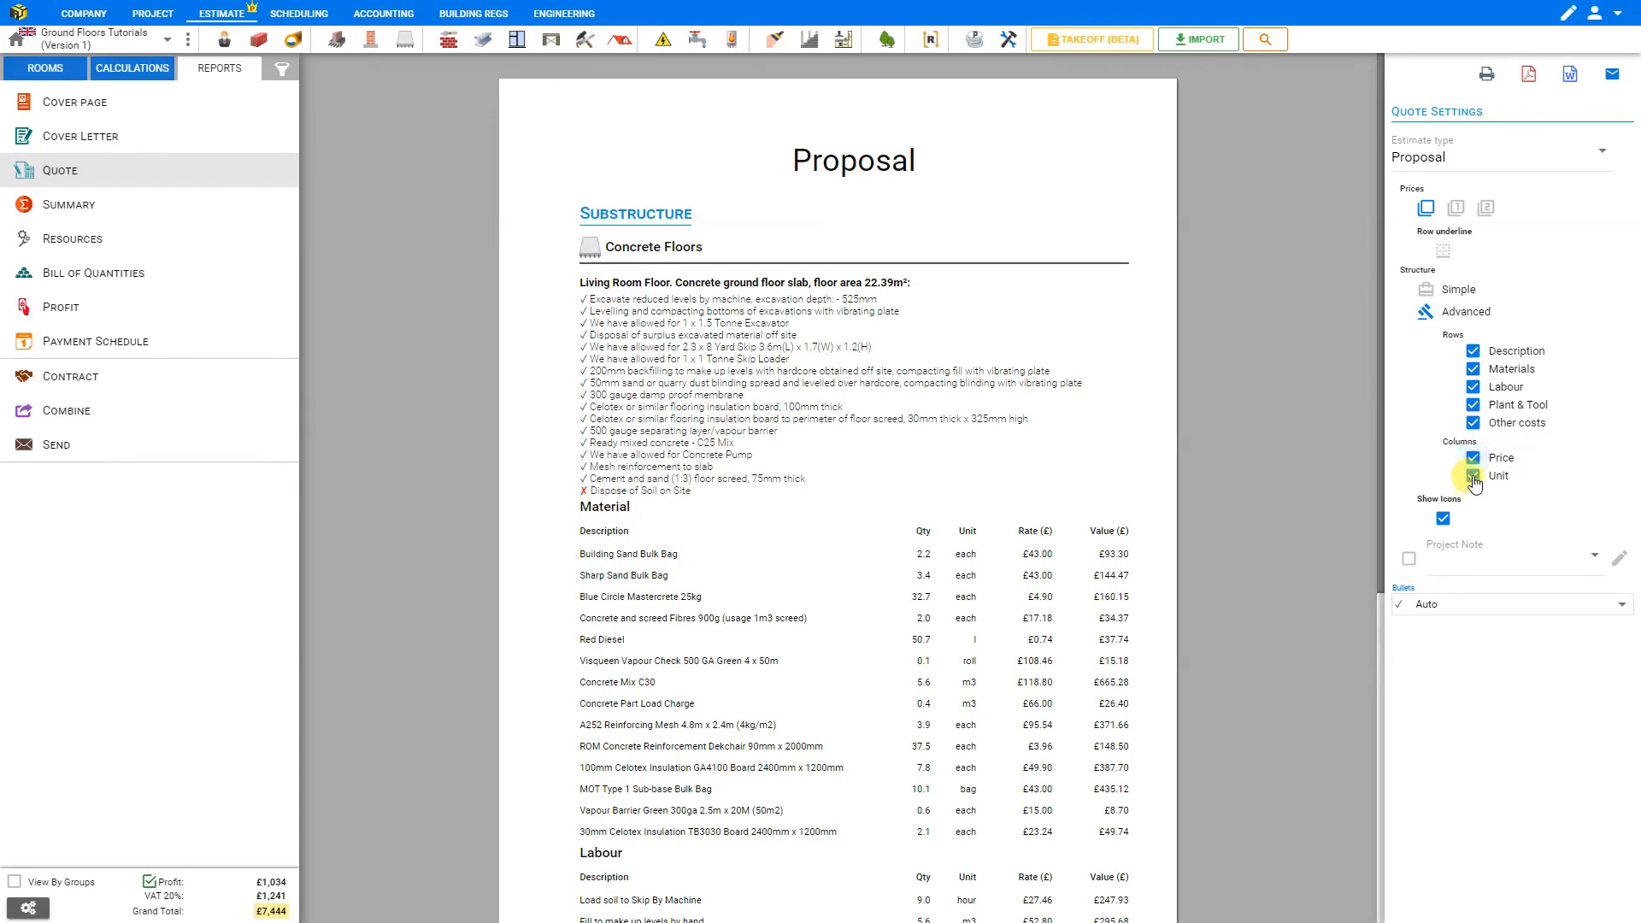
left_click(1474, 477)
left_click(1474, 477)
left_click(1443, 520)
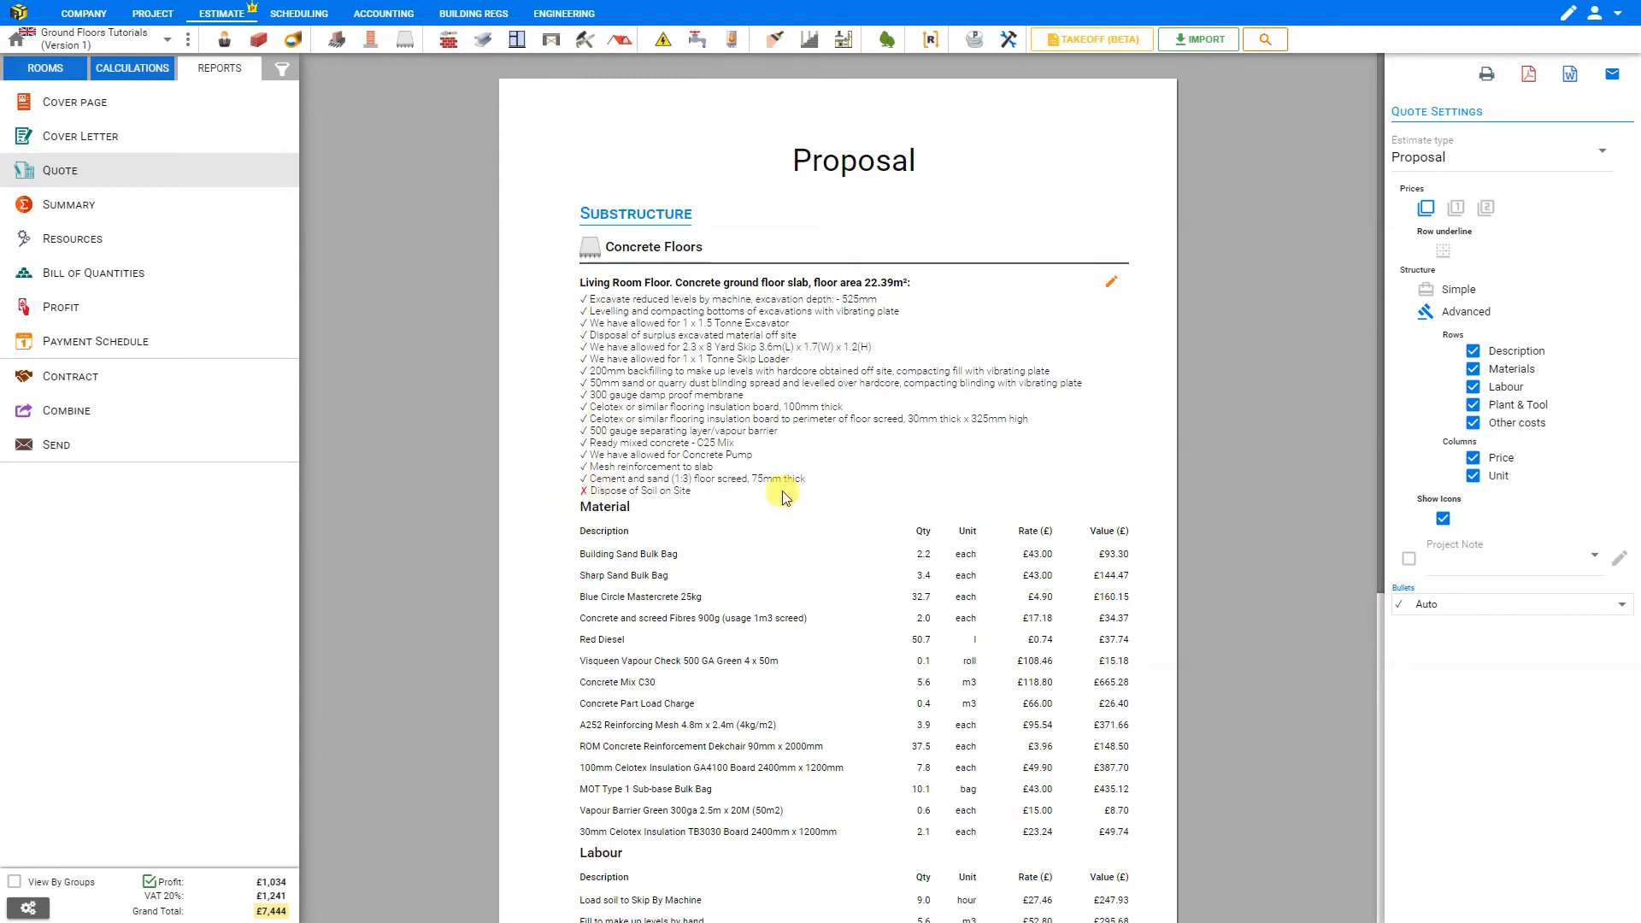
Try the Bullet, Diamond and None styles for the description's bullets, then set them back to Auto.
left_click(1474, 606)
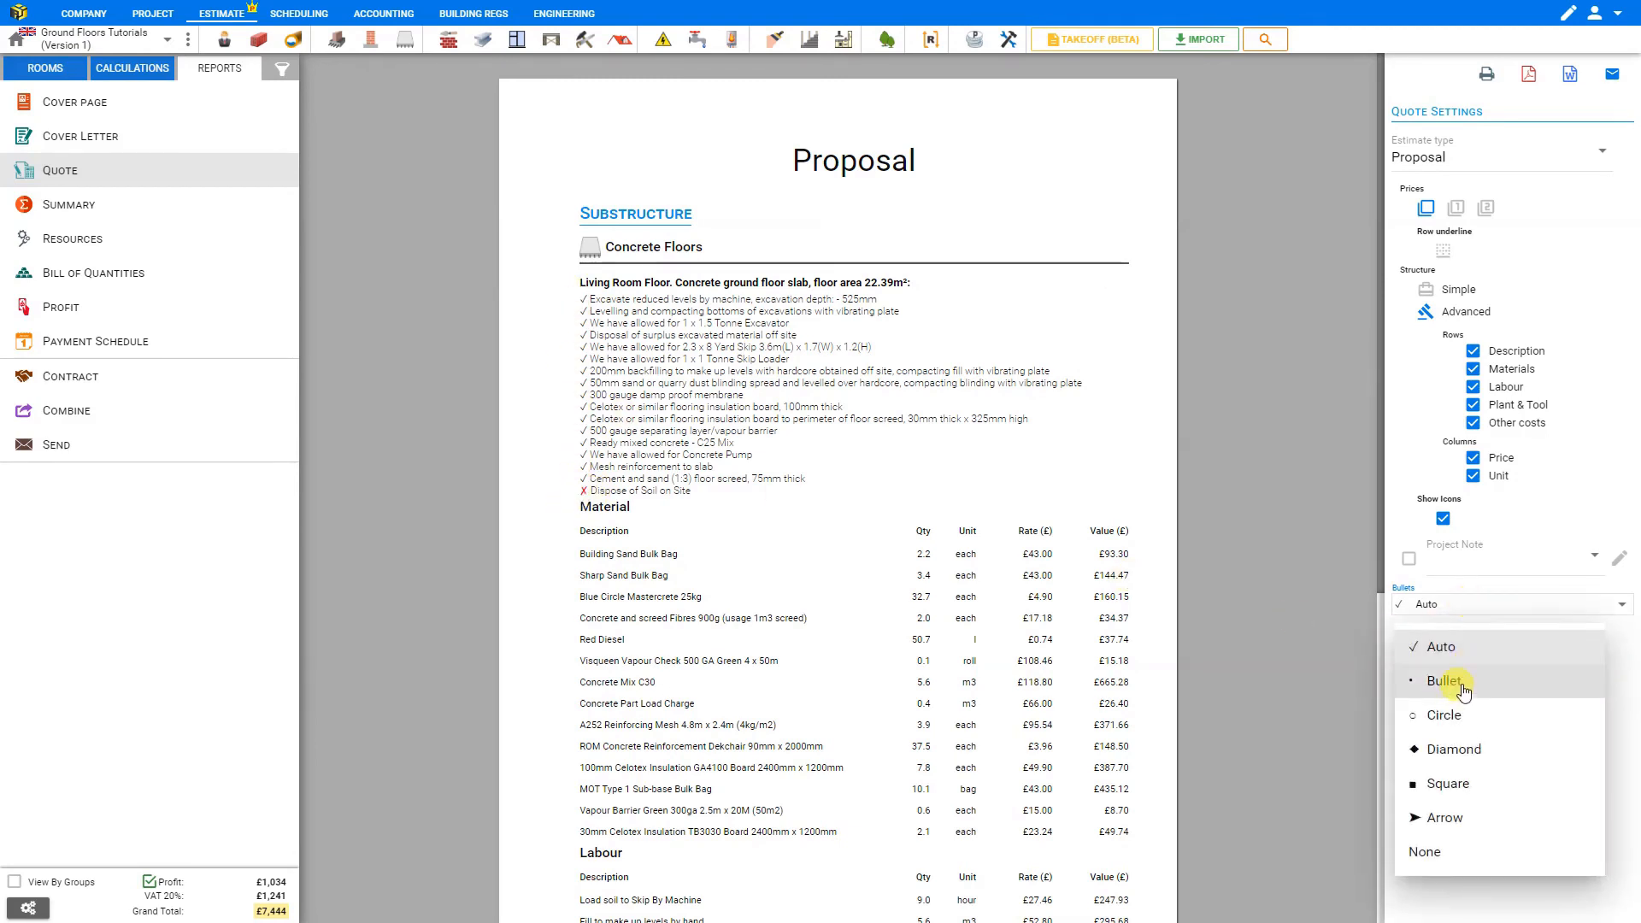
left_click(1472, 676)
left_click(1472, 606)
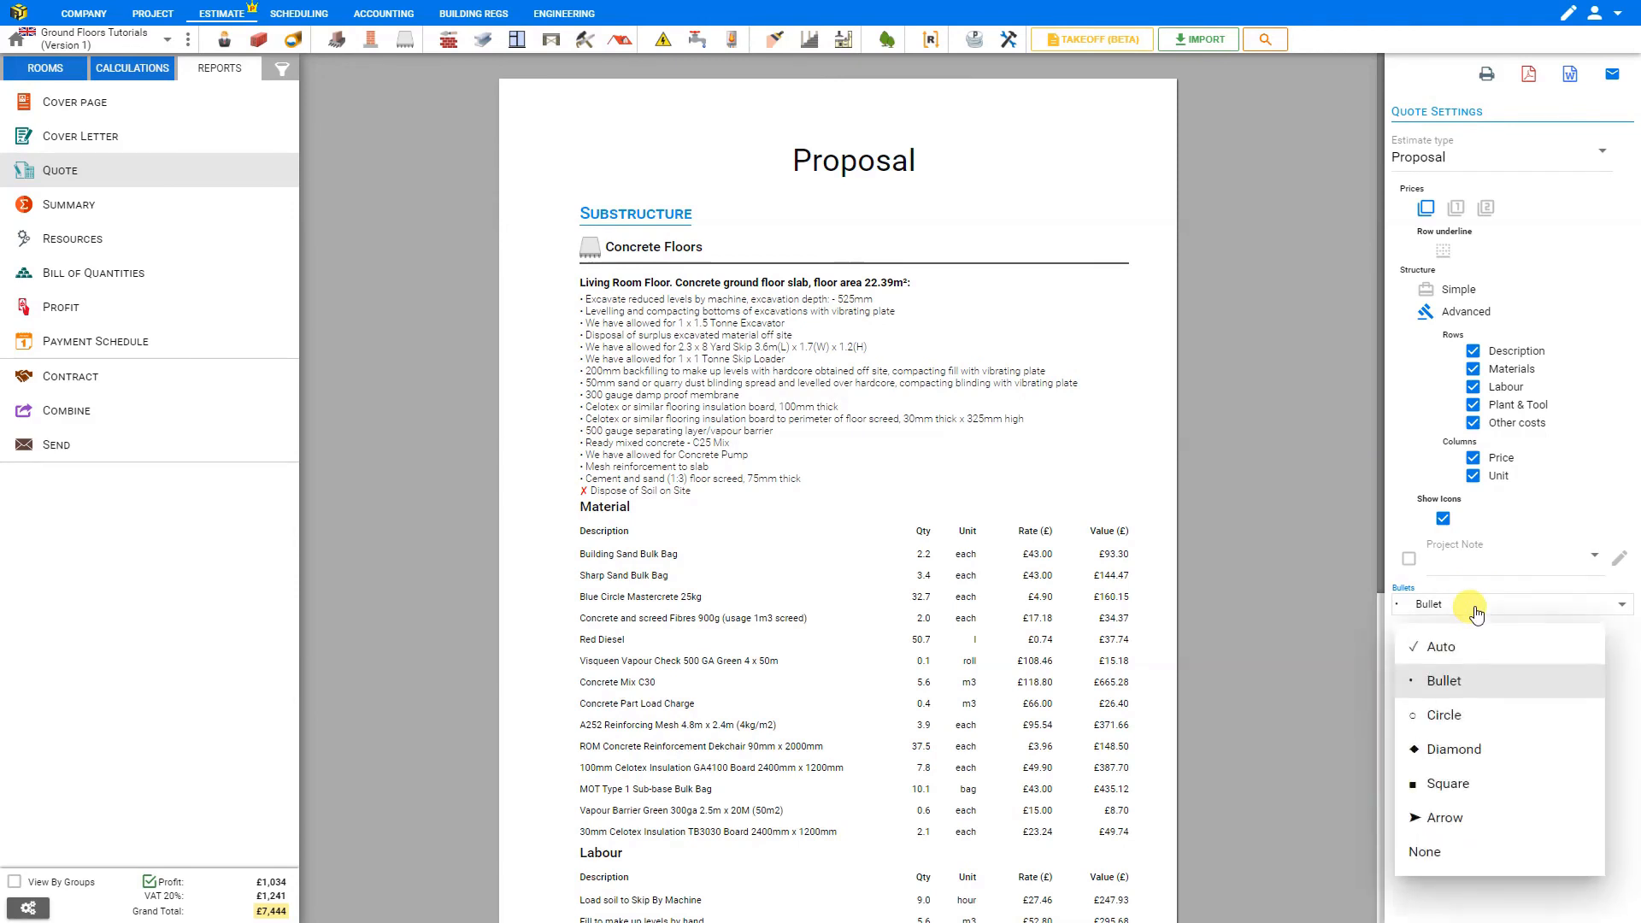
left_click(1467, 748)
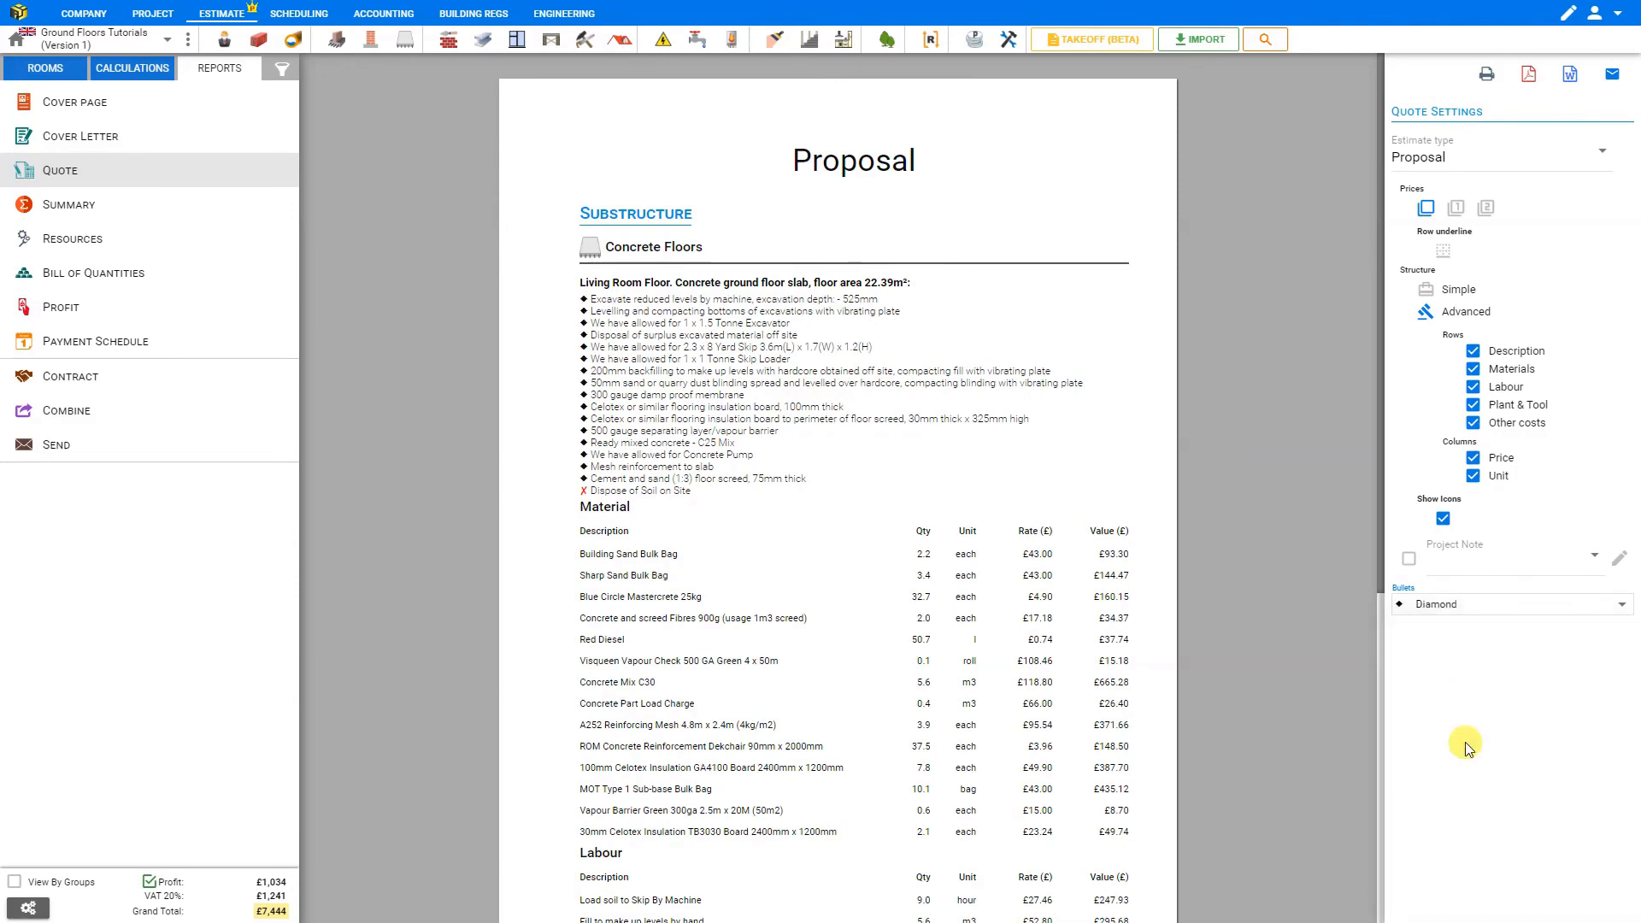
left_click(1474, 605)
left_click(1434, 853)
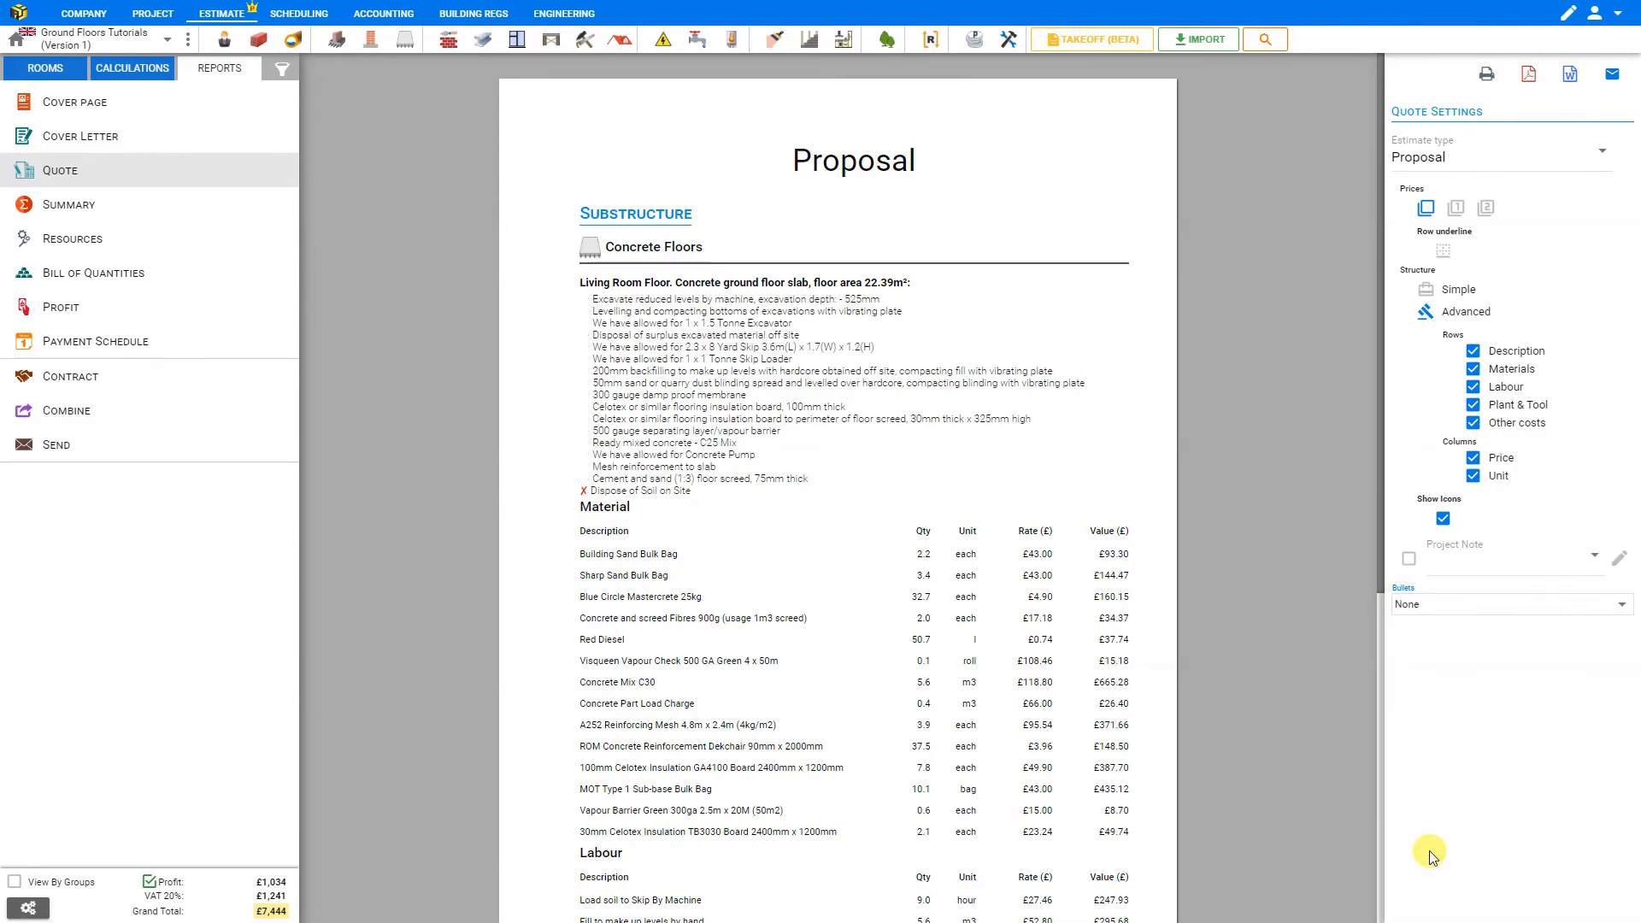
left_click(1479, 607)
left_click(1453, 647)
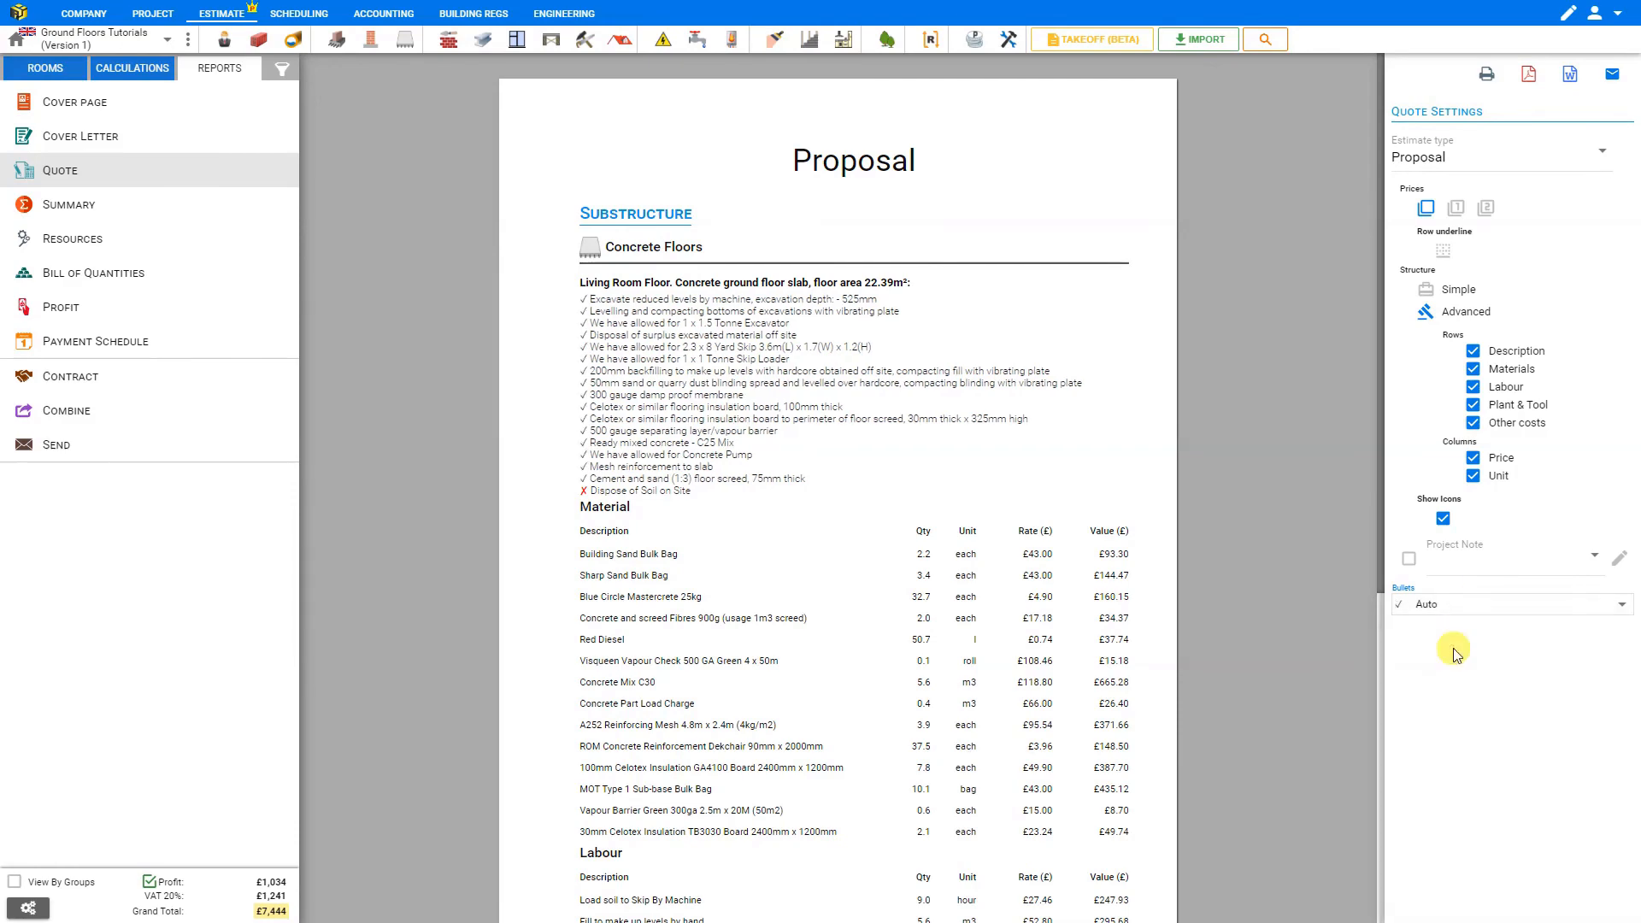
Include the project note below the proposal's grand total and look over its exclusions text.
scroll(1212, 500, "down", 6)
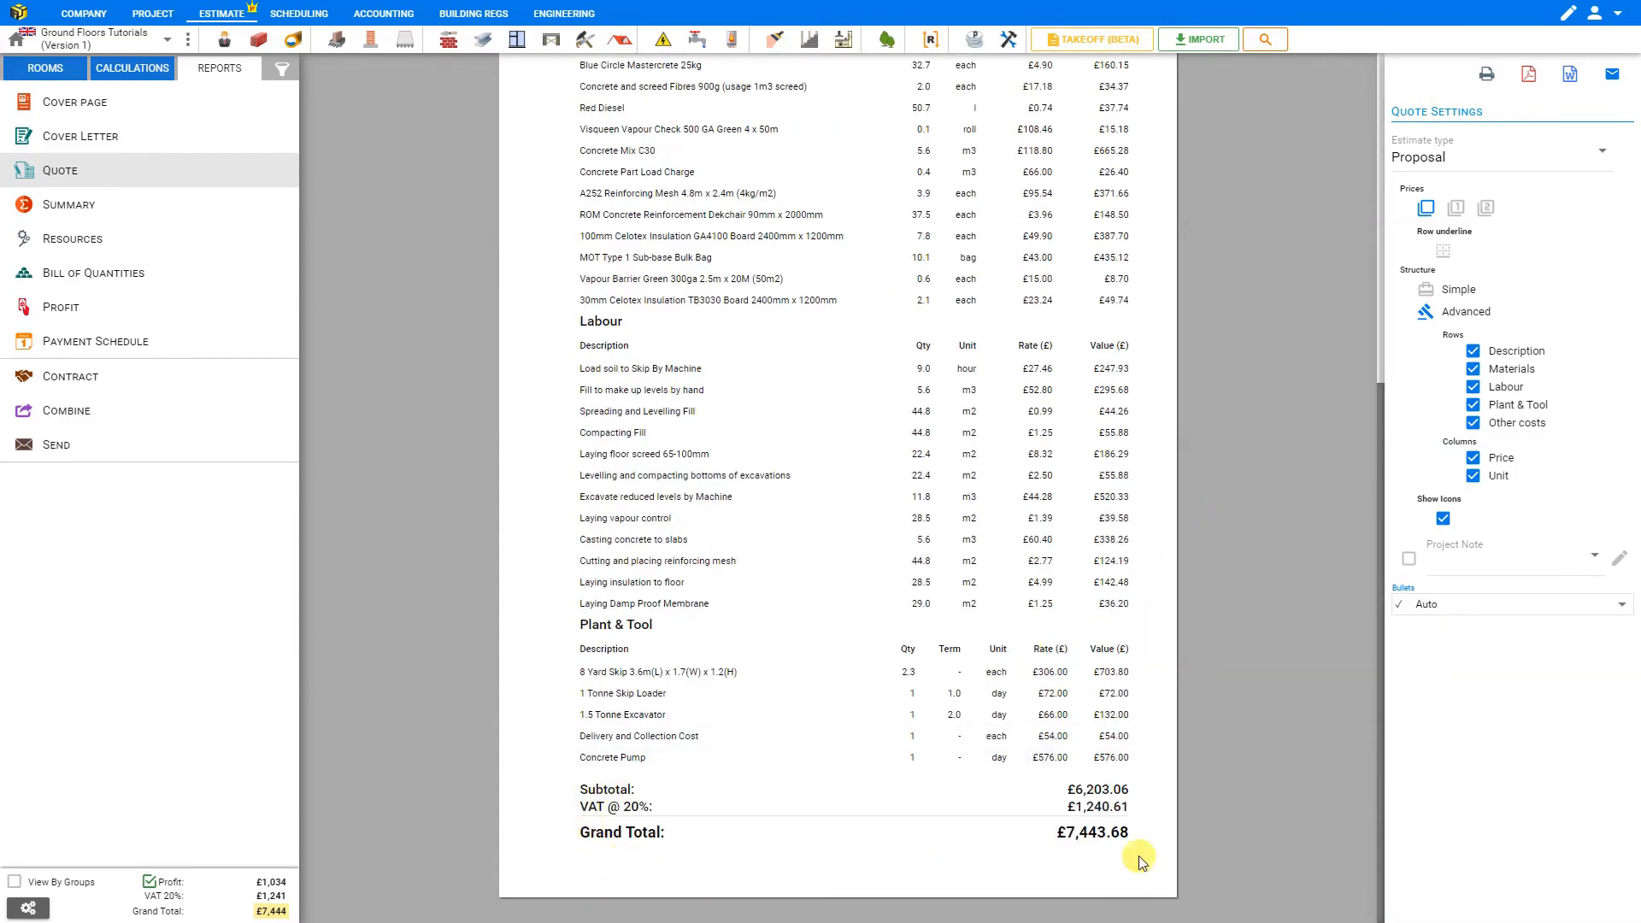
left_click(1408, 561)
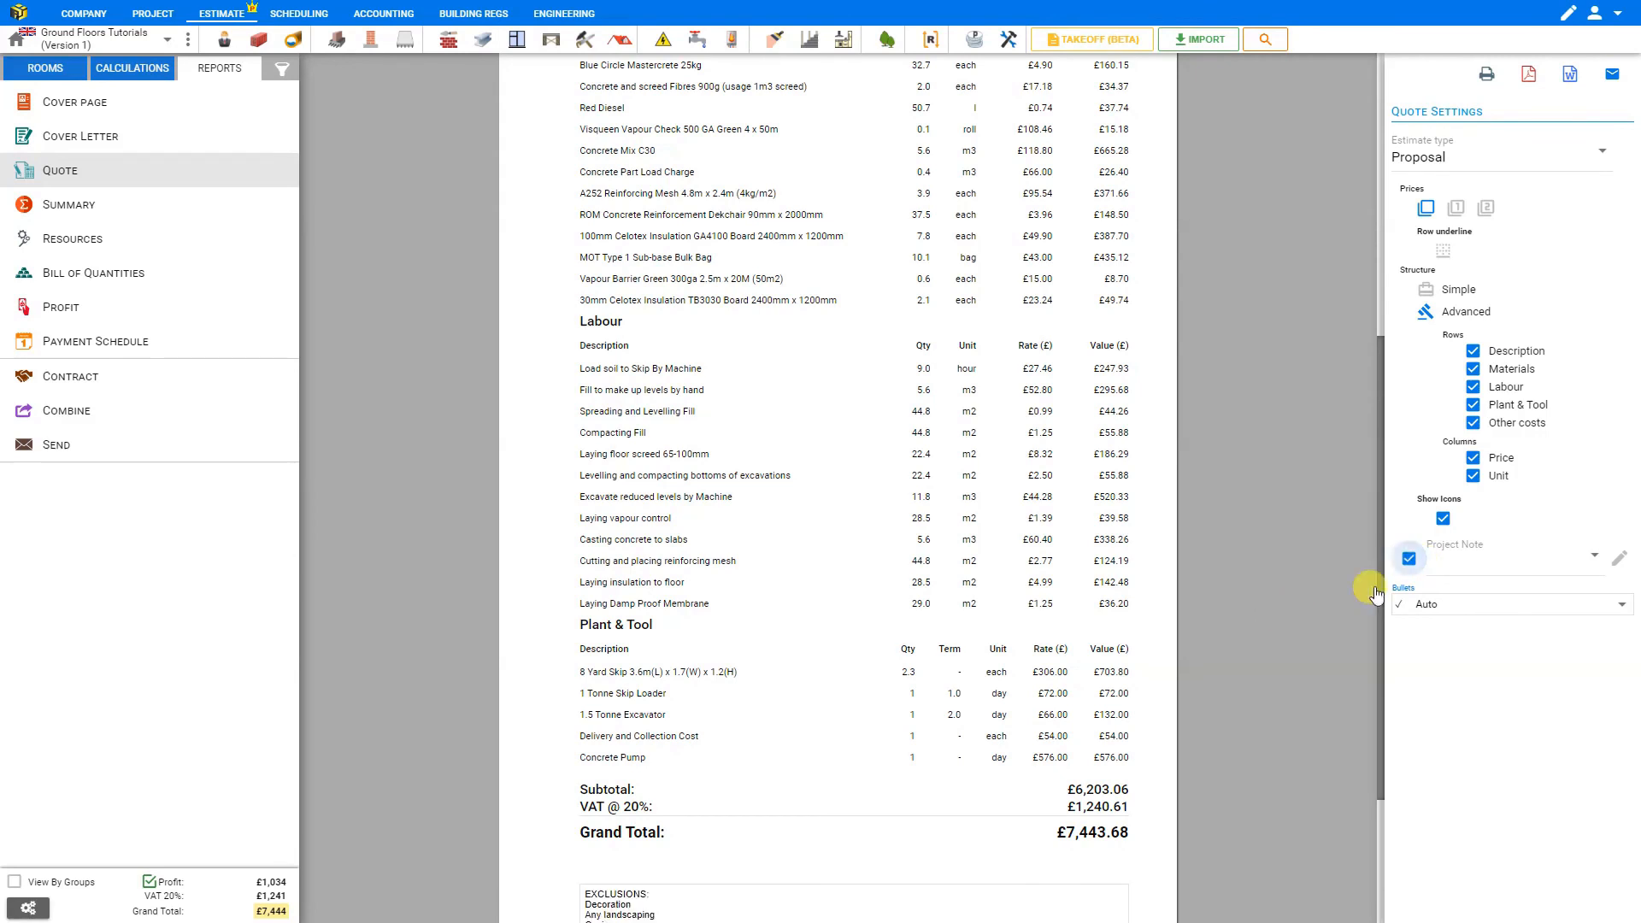
scroll(1233, 634, "down", 3)
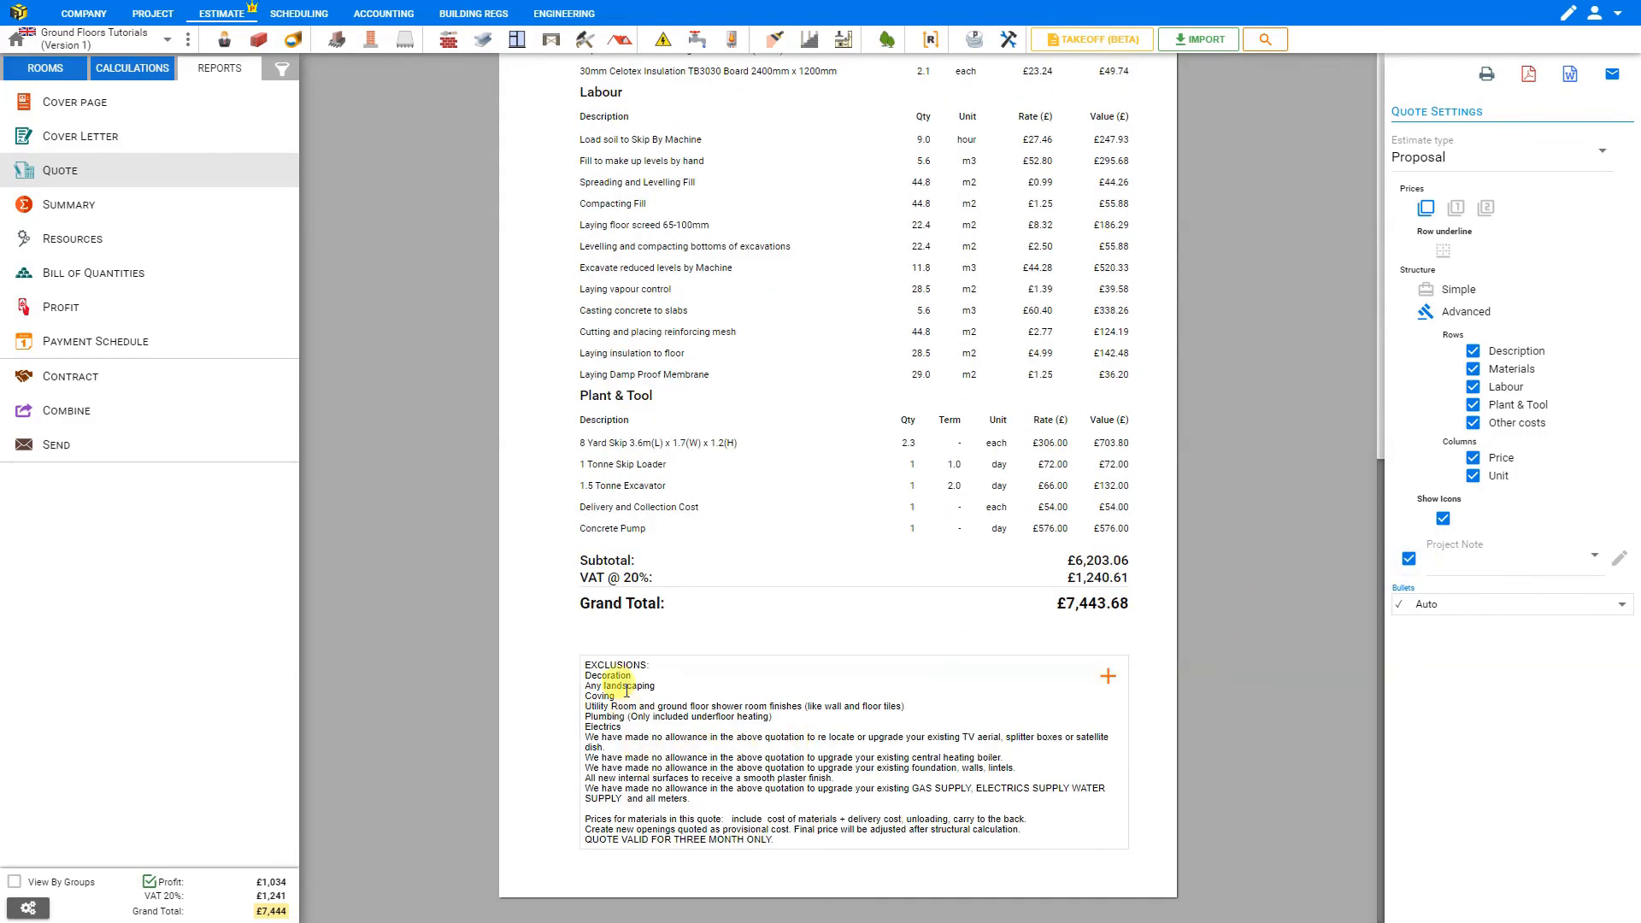
Try adding "type here" below the project note's quote validity line, then delete that text and keep one new line.
left_click(828, 842)
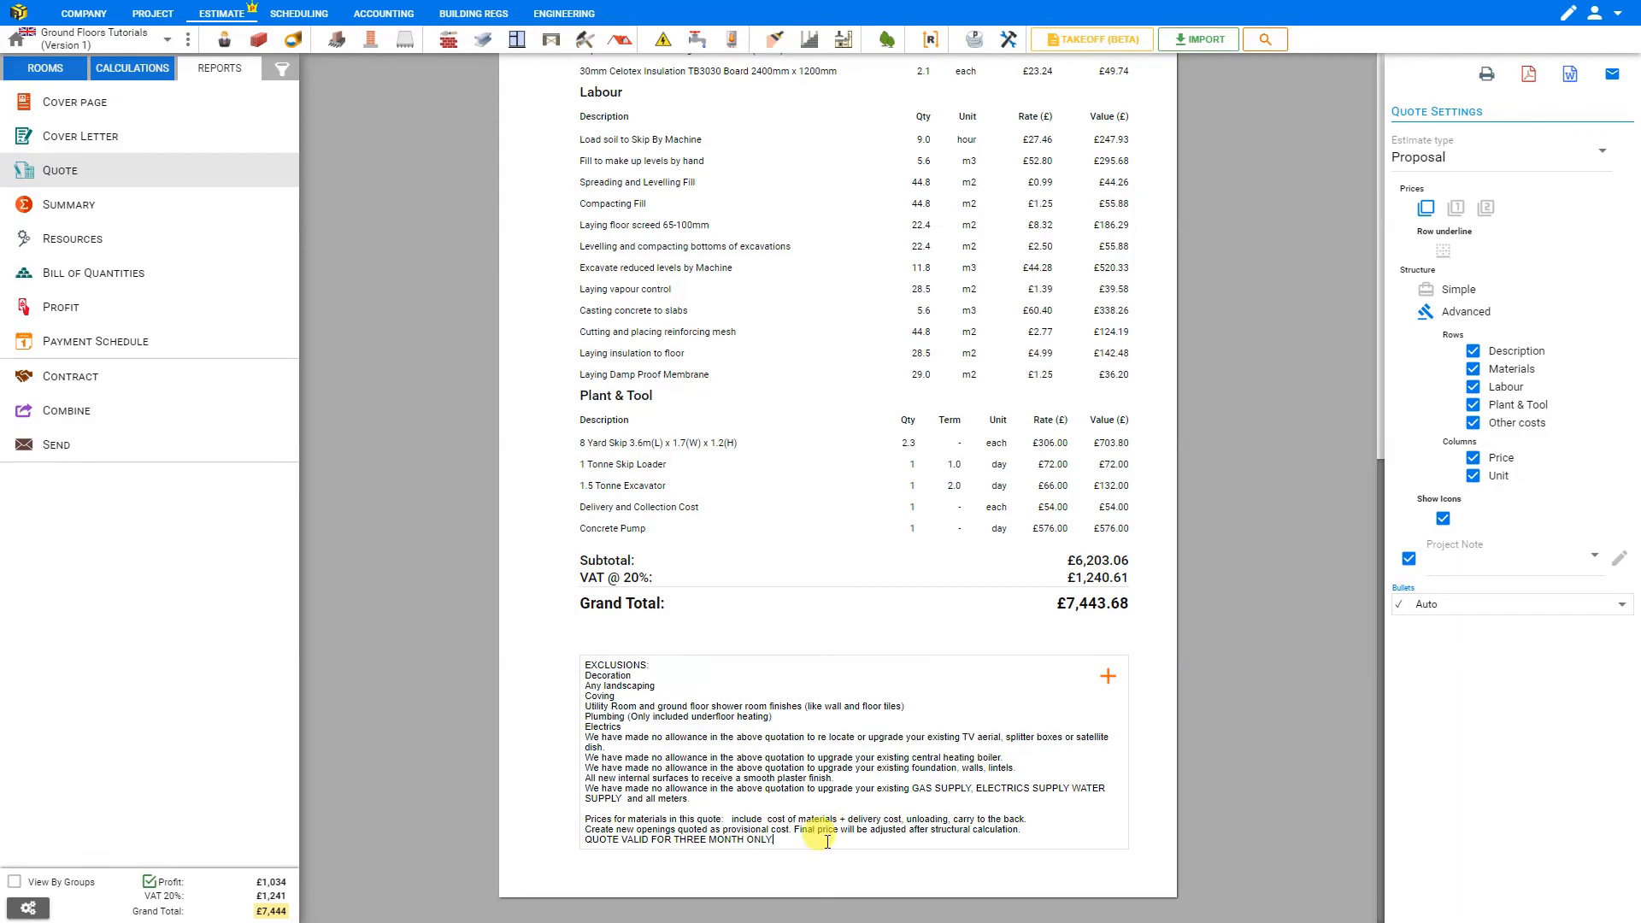
type(".")
key("Return")
key("Return")
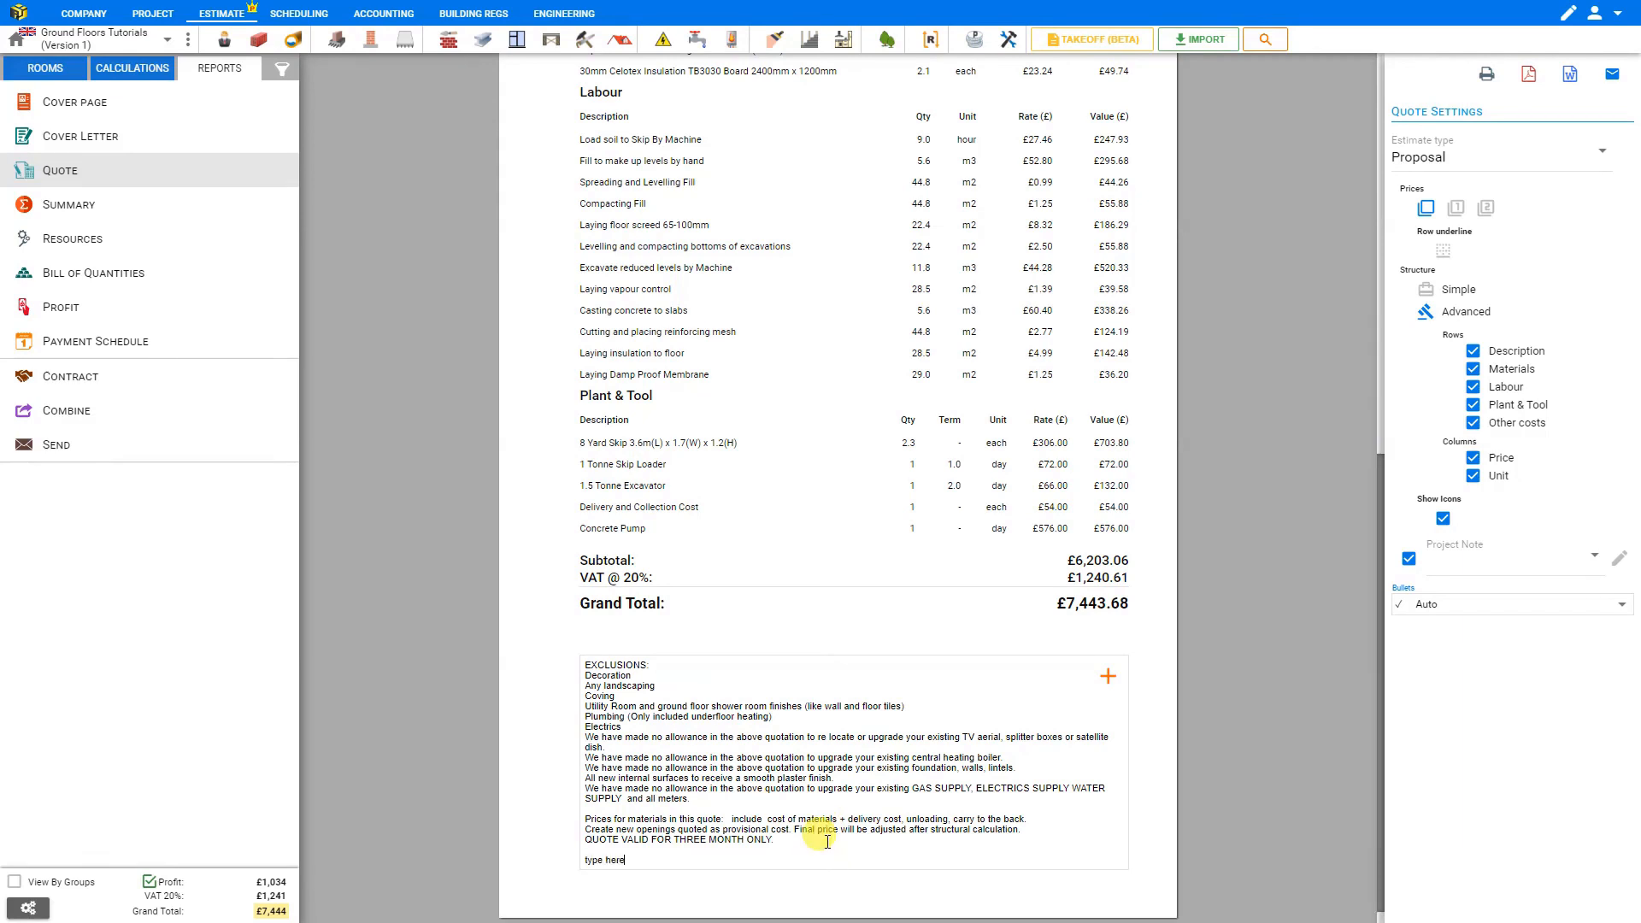
key("BackSpace")
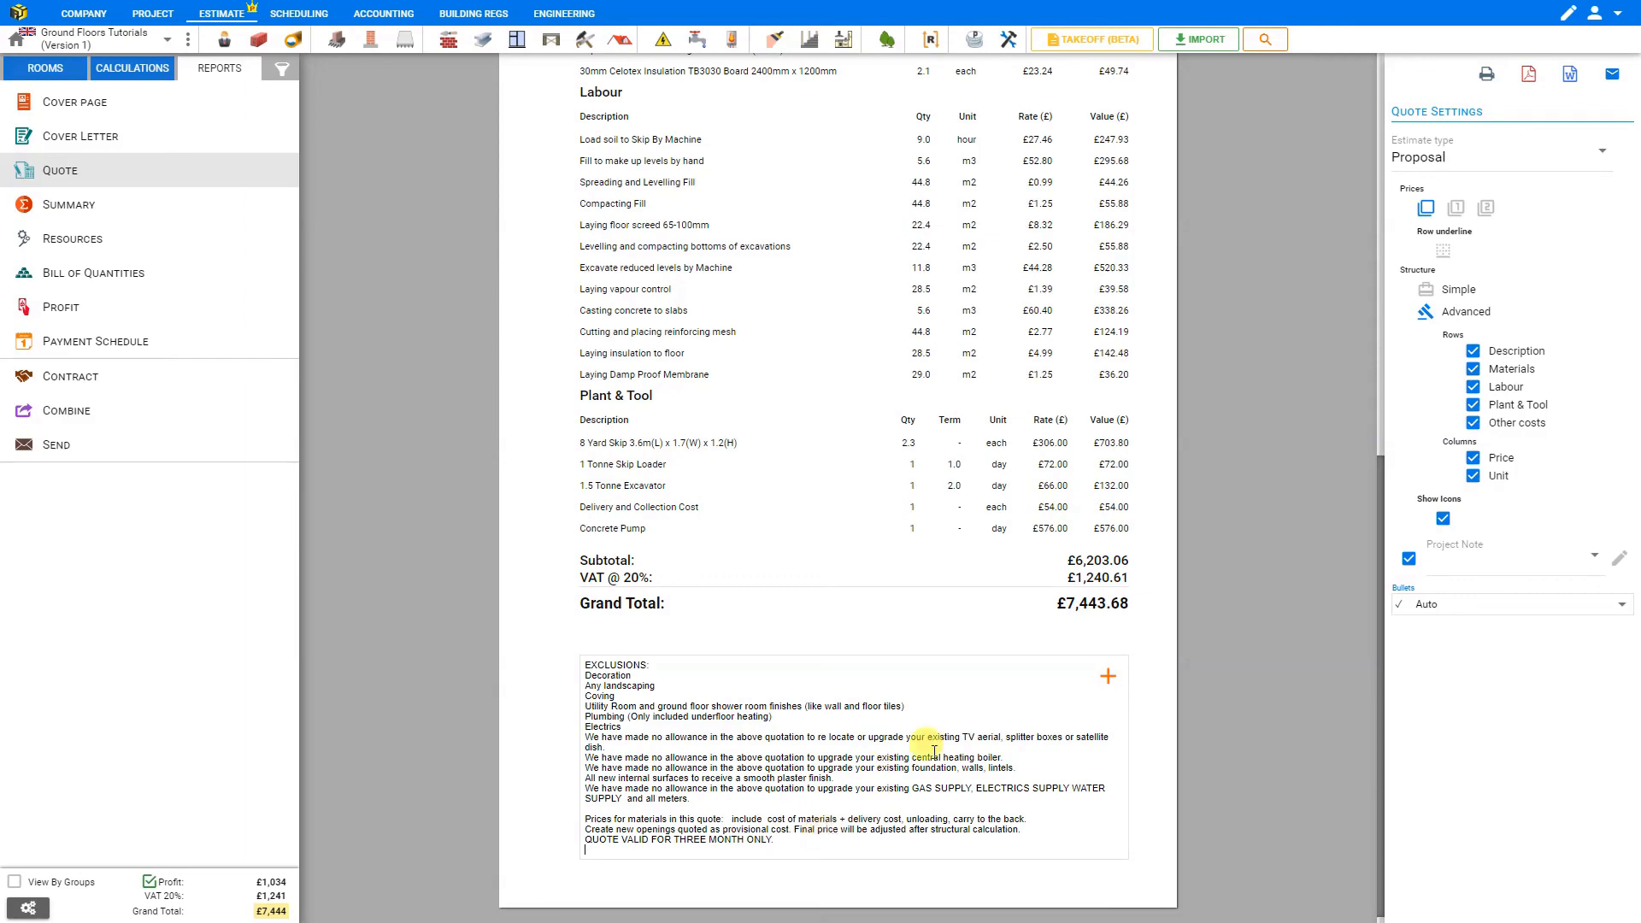
Expand the Substructure category in the notes library and view the assumed good ground conditions note in its editor.
left_click(1103, 683)
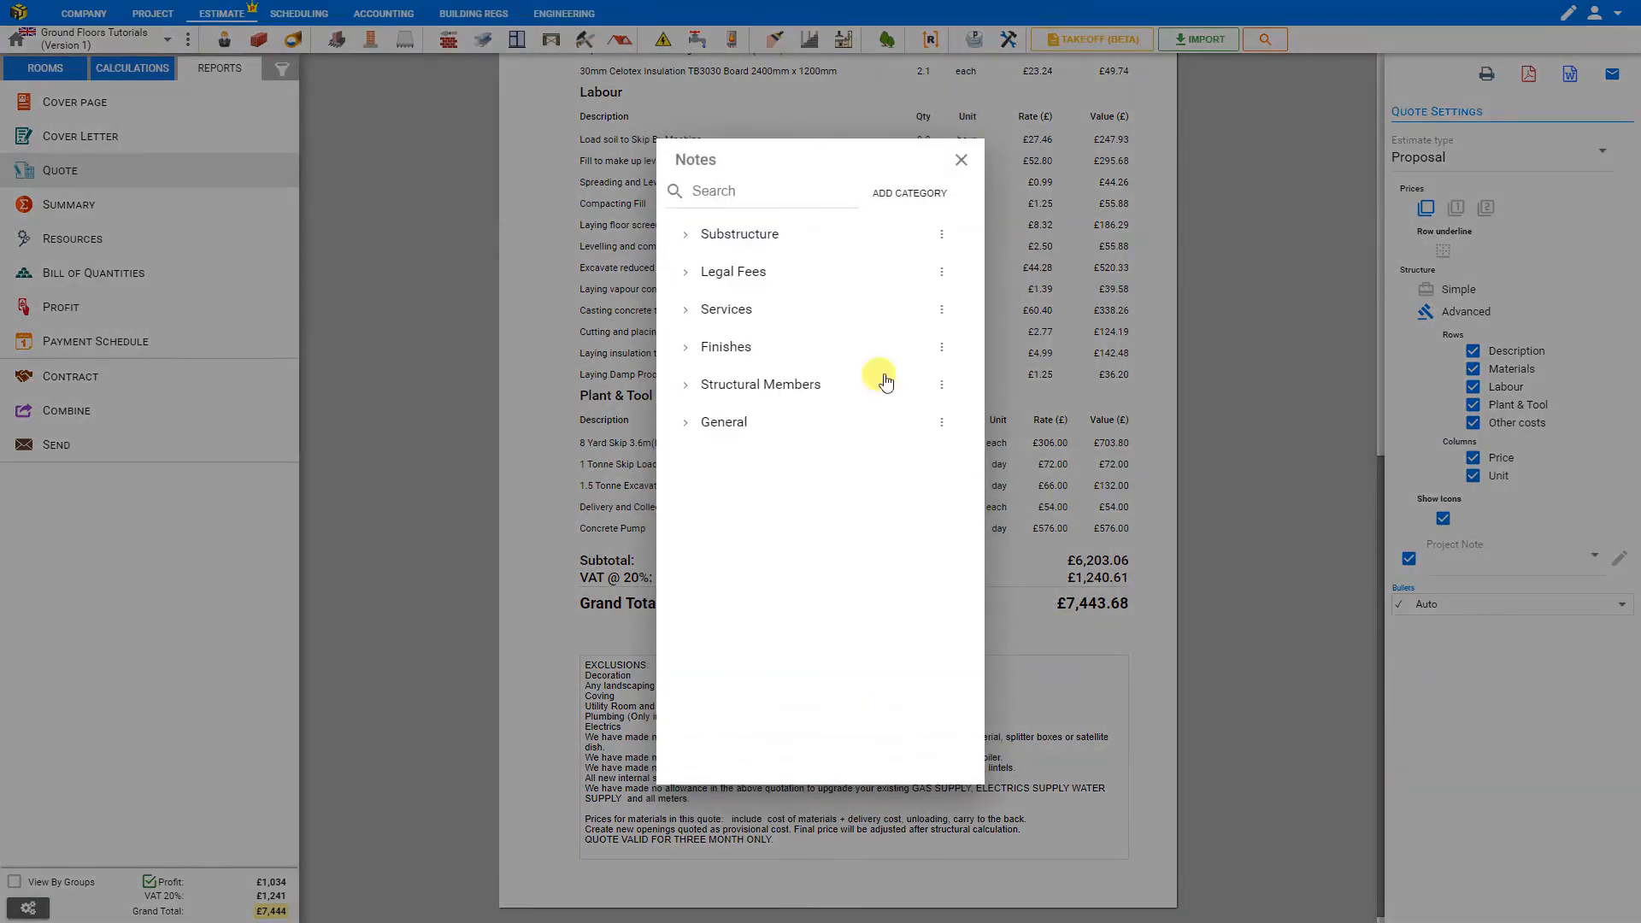
left_click(686, 240)
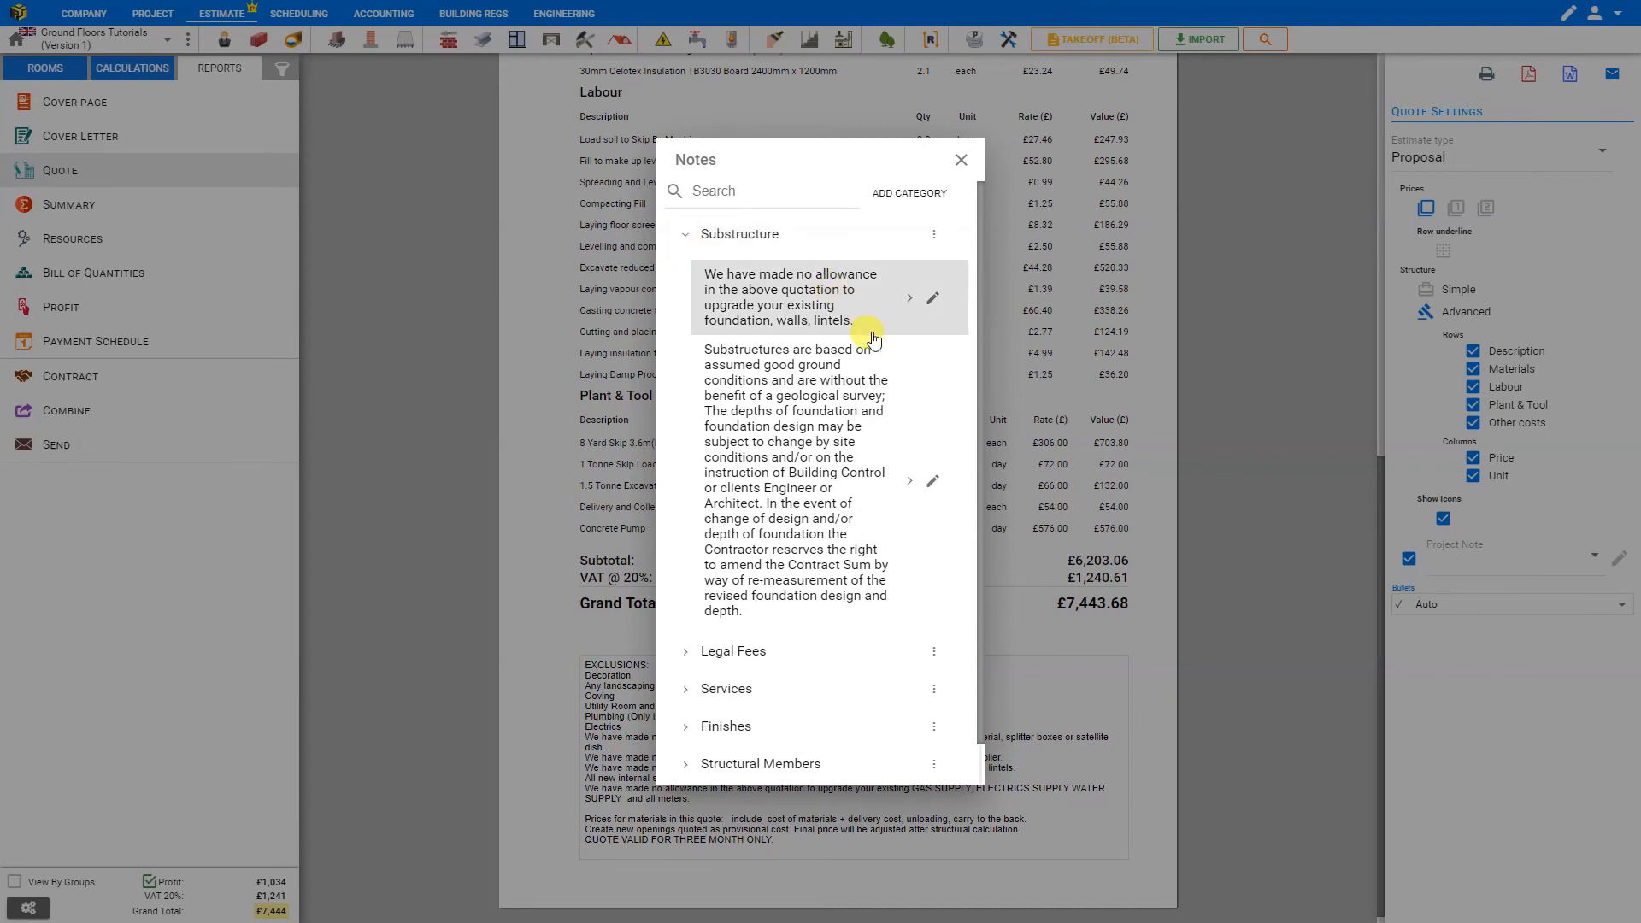
left_click(933, 482)
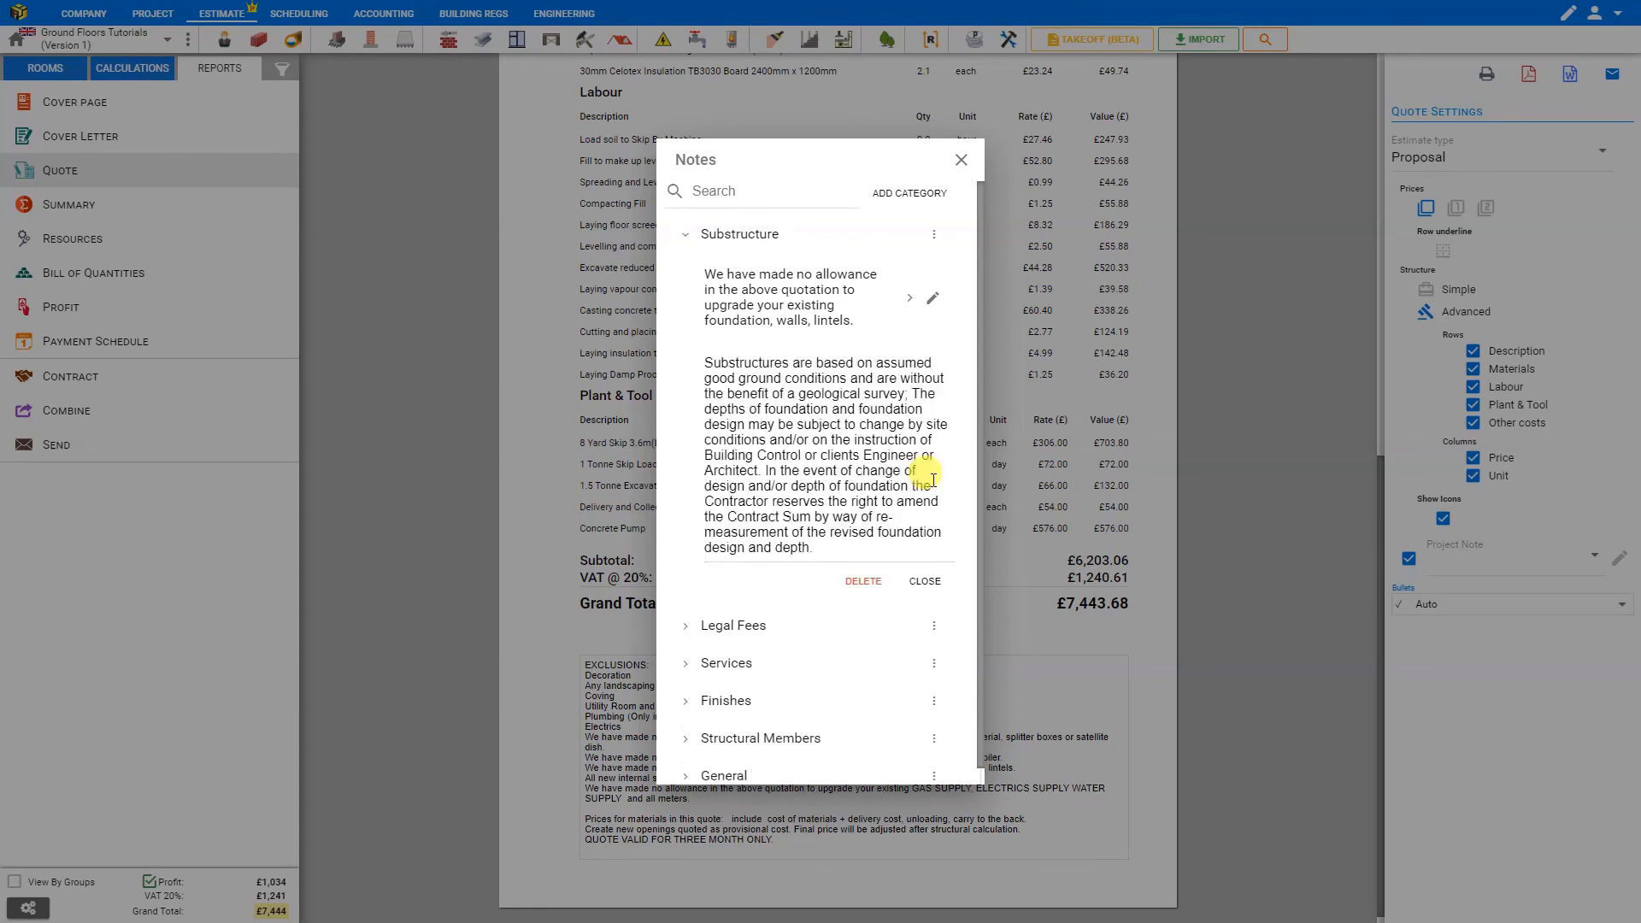
left_click_drag(829, 455, 763, 451)
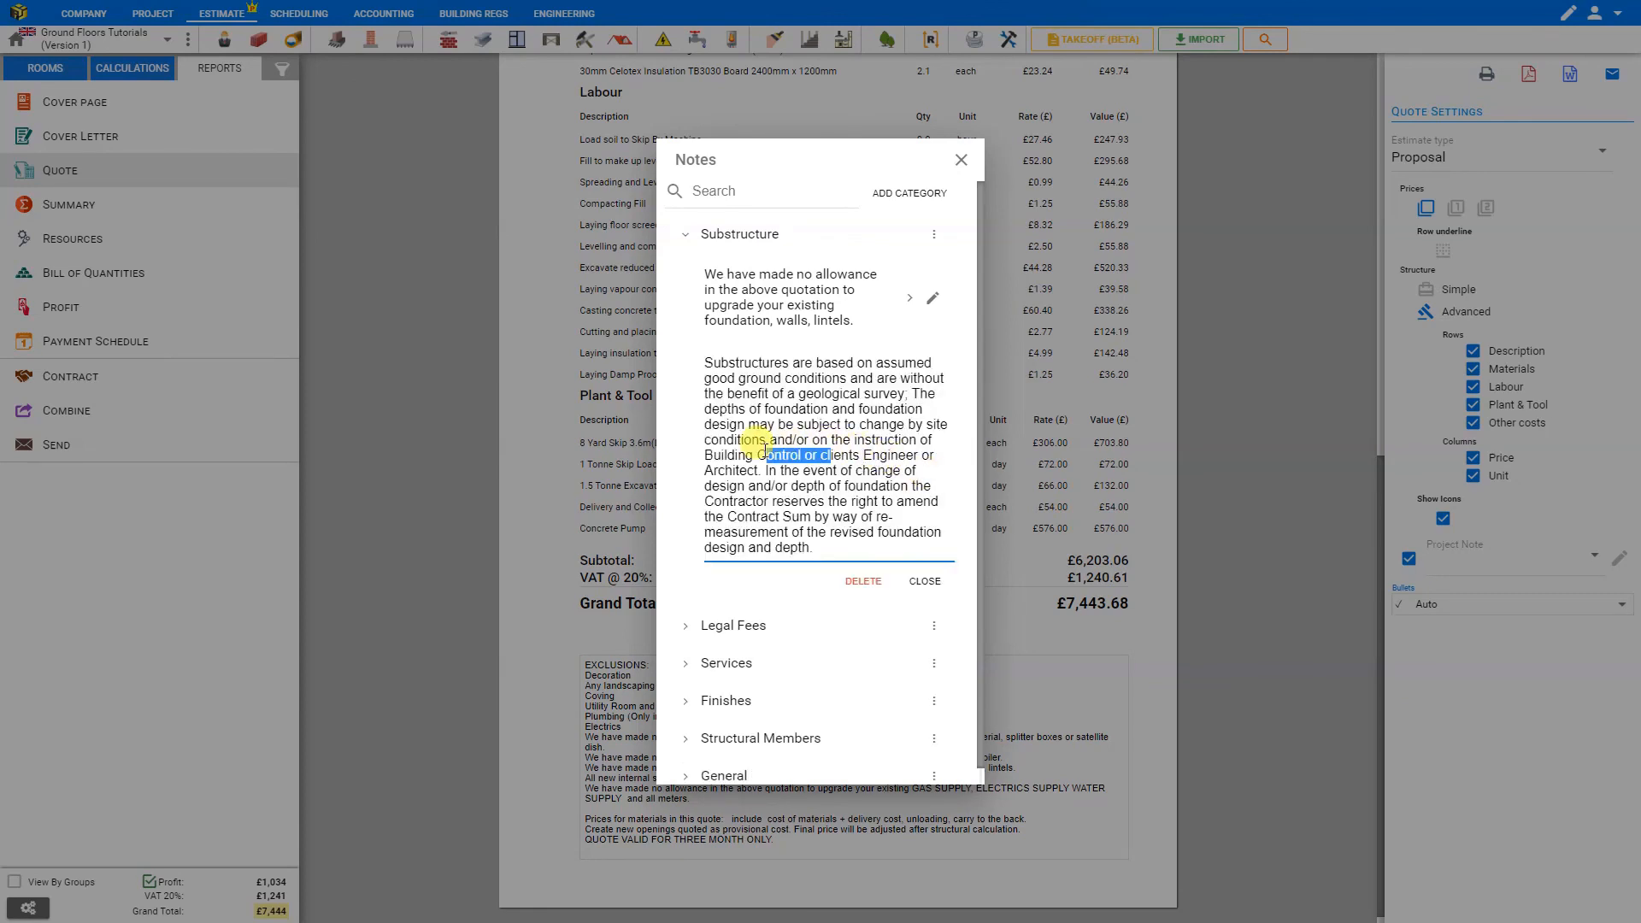
left_click(925, 584)
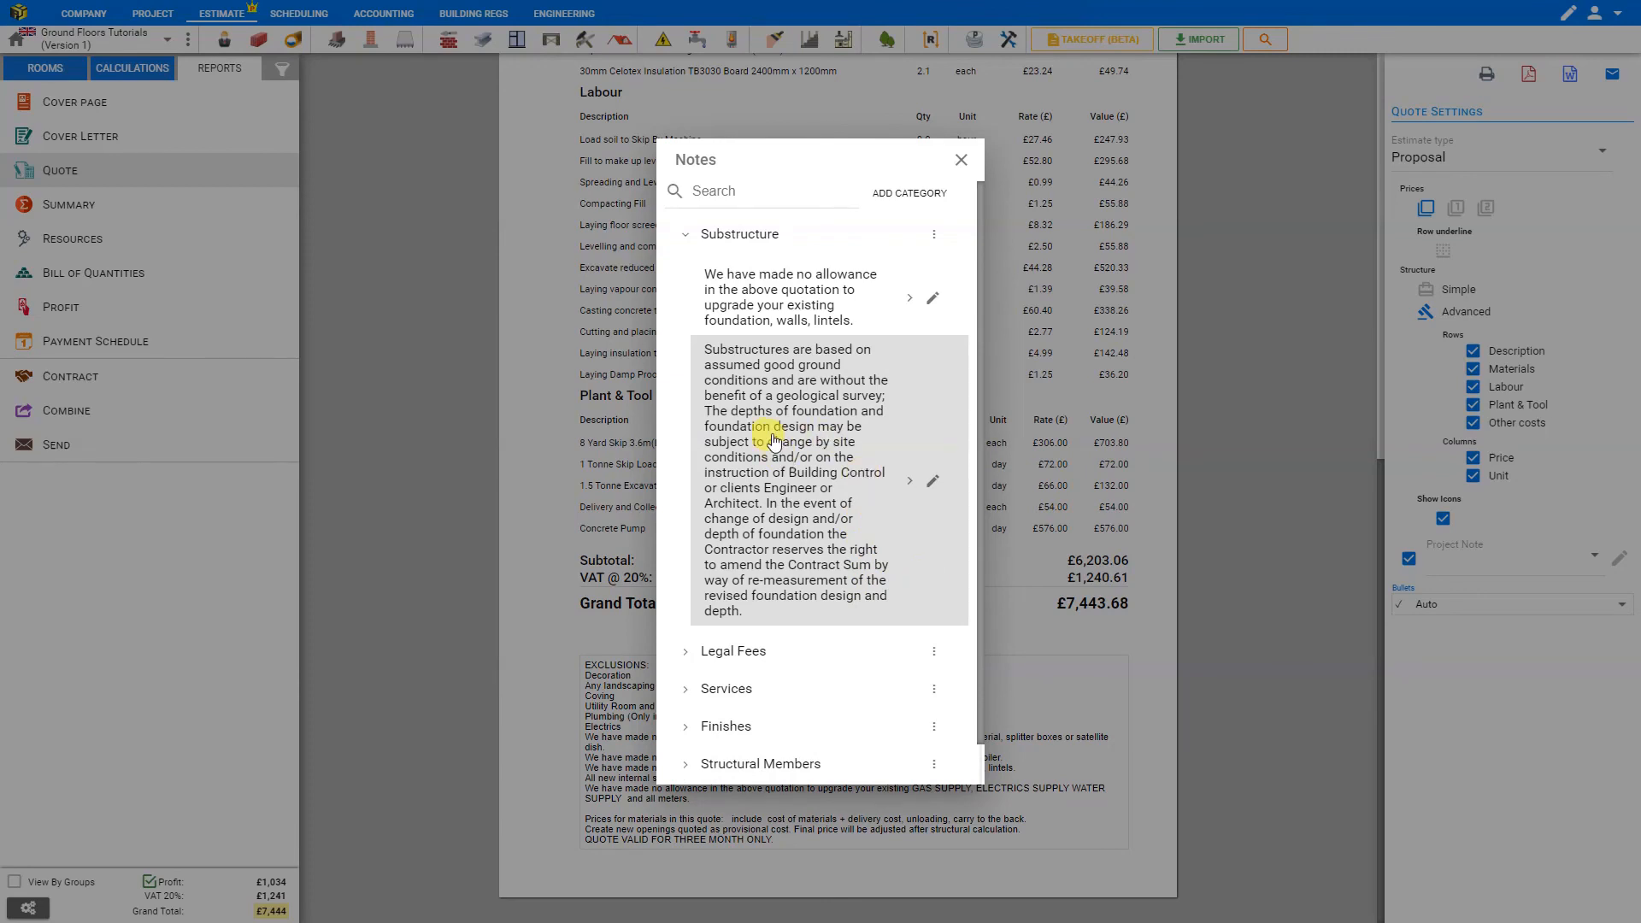
Insert the Substructure note about assumed good ground conditions into the project note, with a blank line before it.
scroll(773, 441, "down", 1)
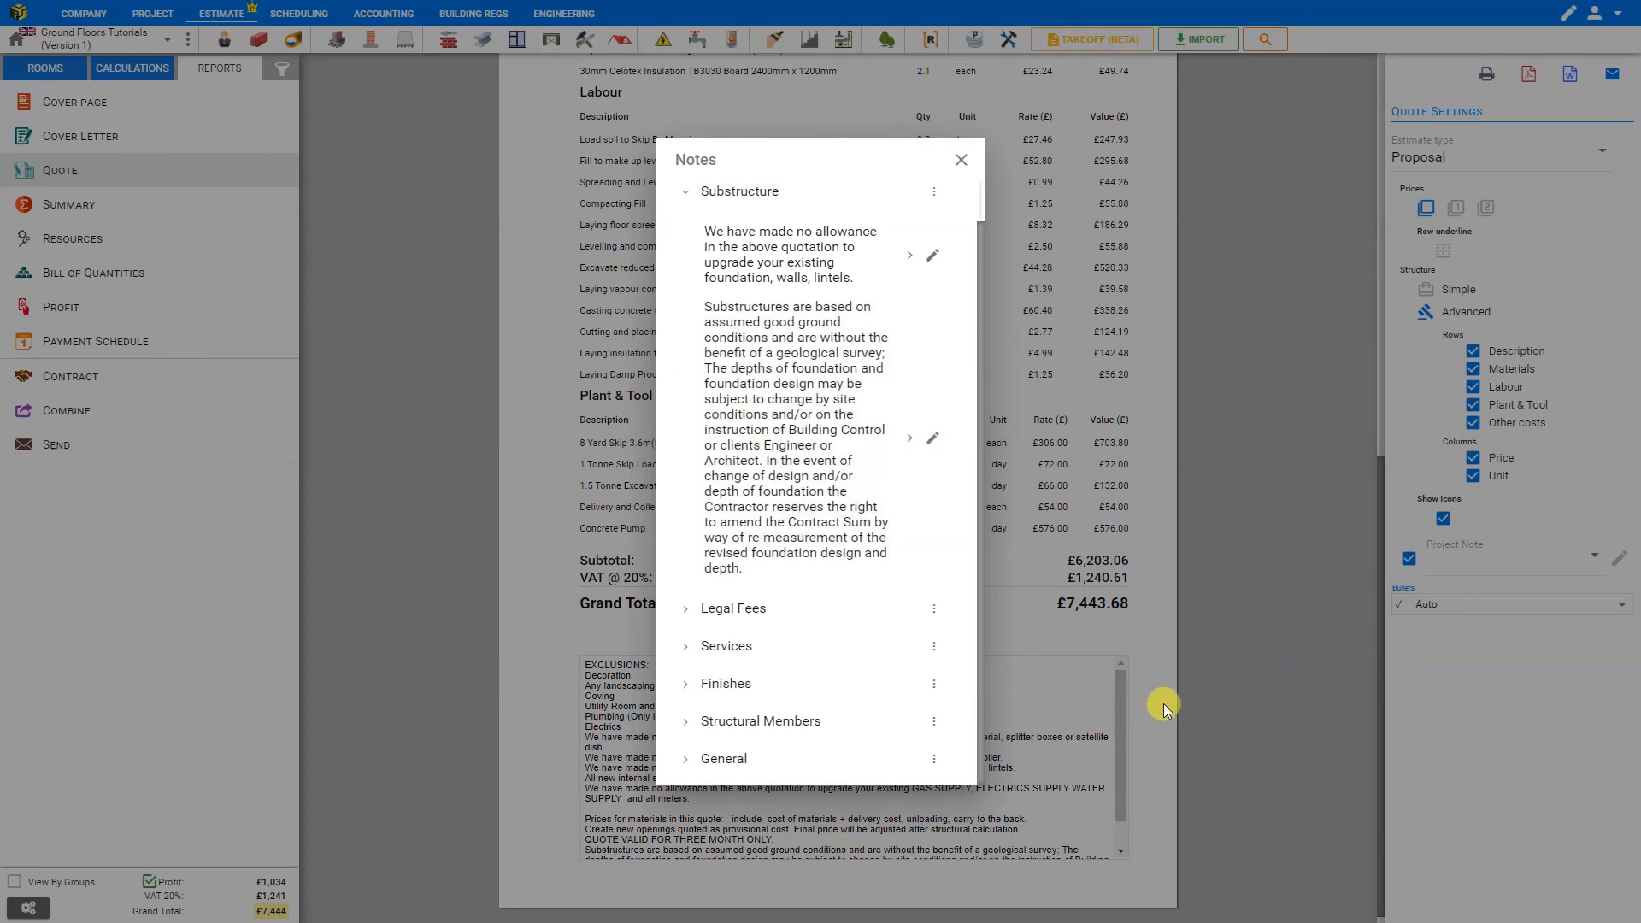
left_click(961, 160)
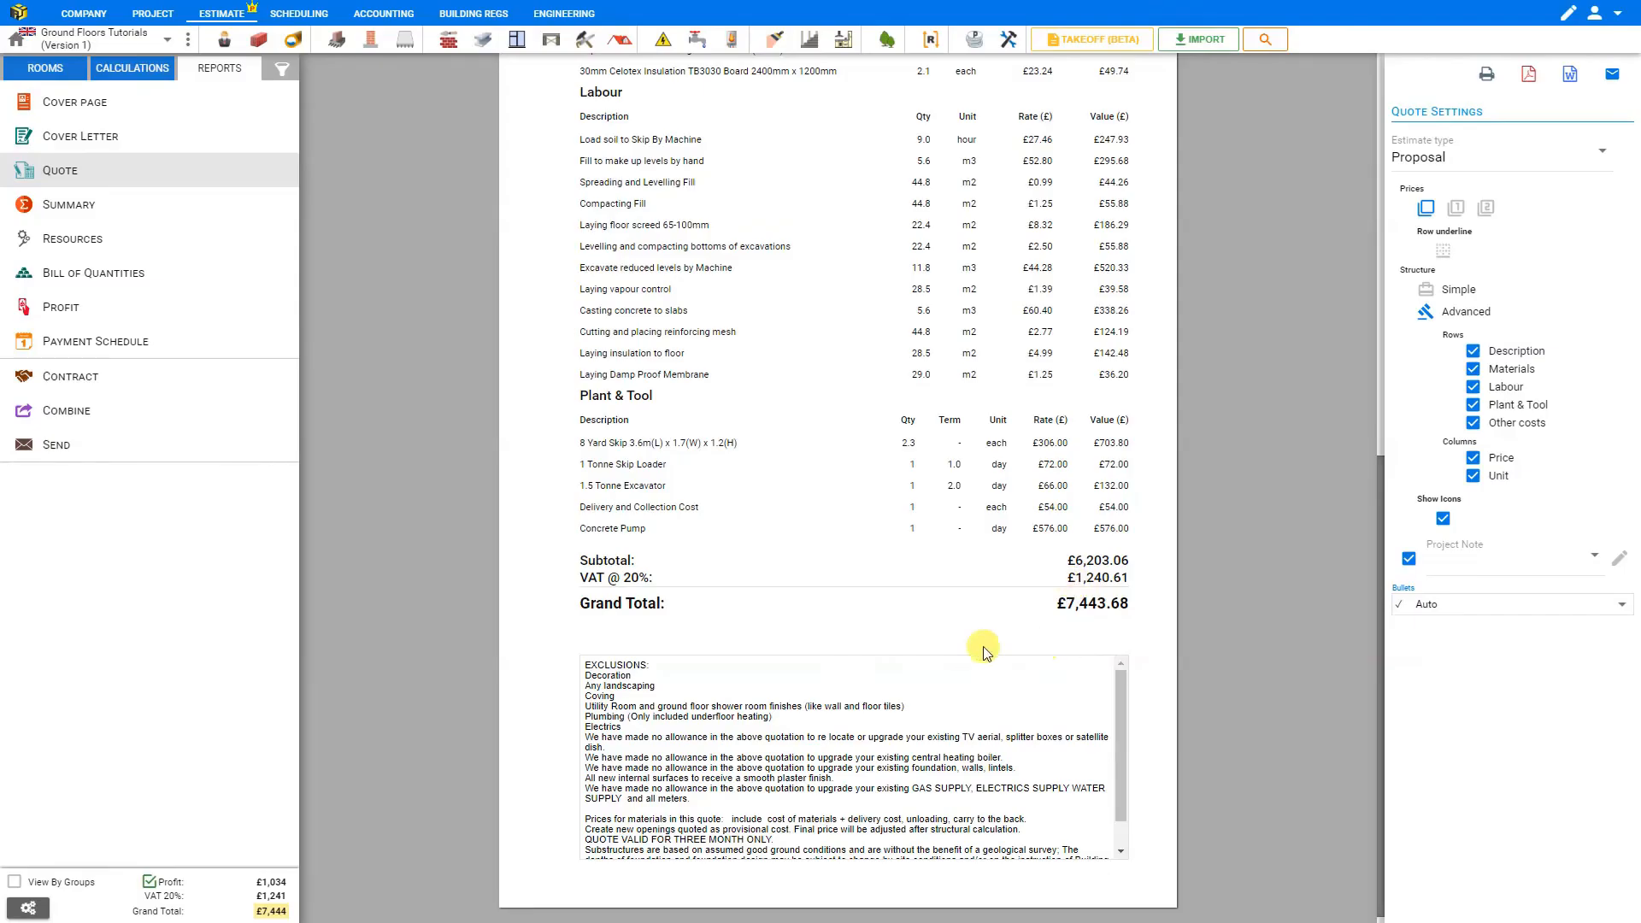
scroll(786, 766, "down", 2)
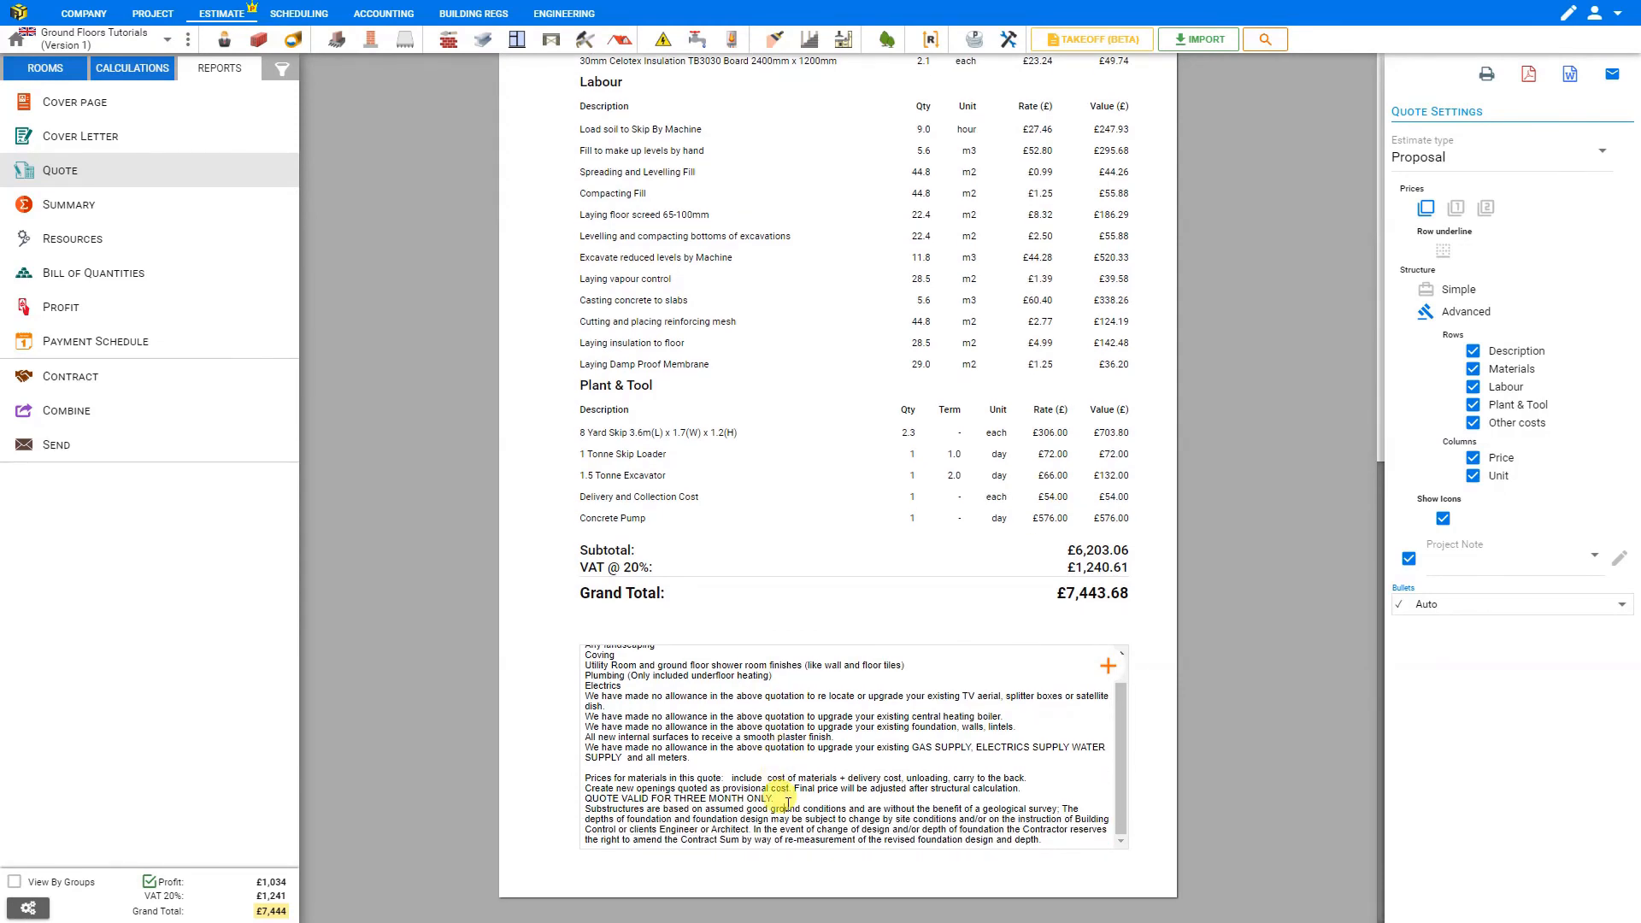
left_click(787, 800)
key("Return")
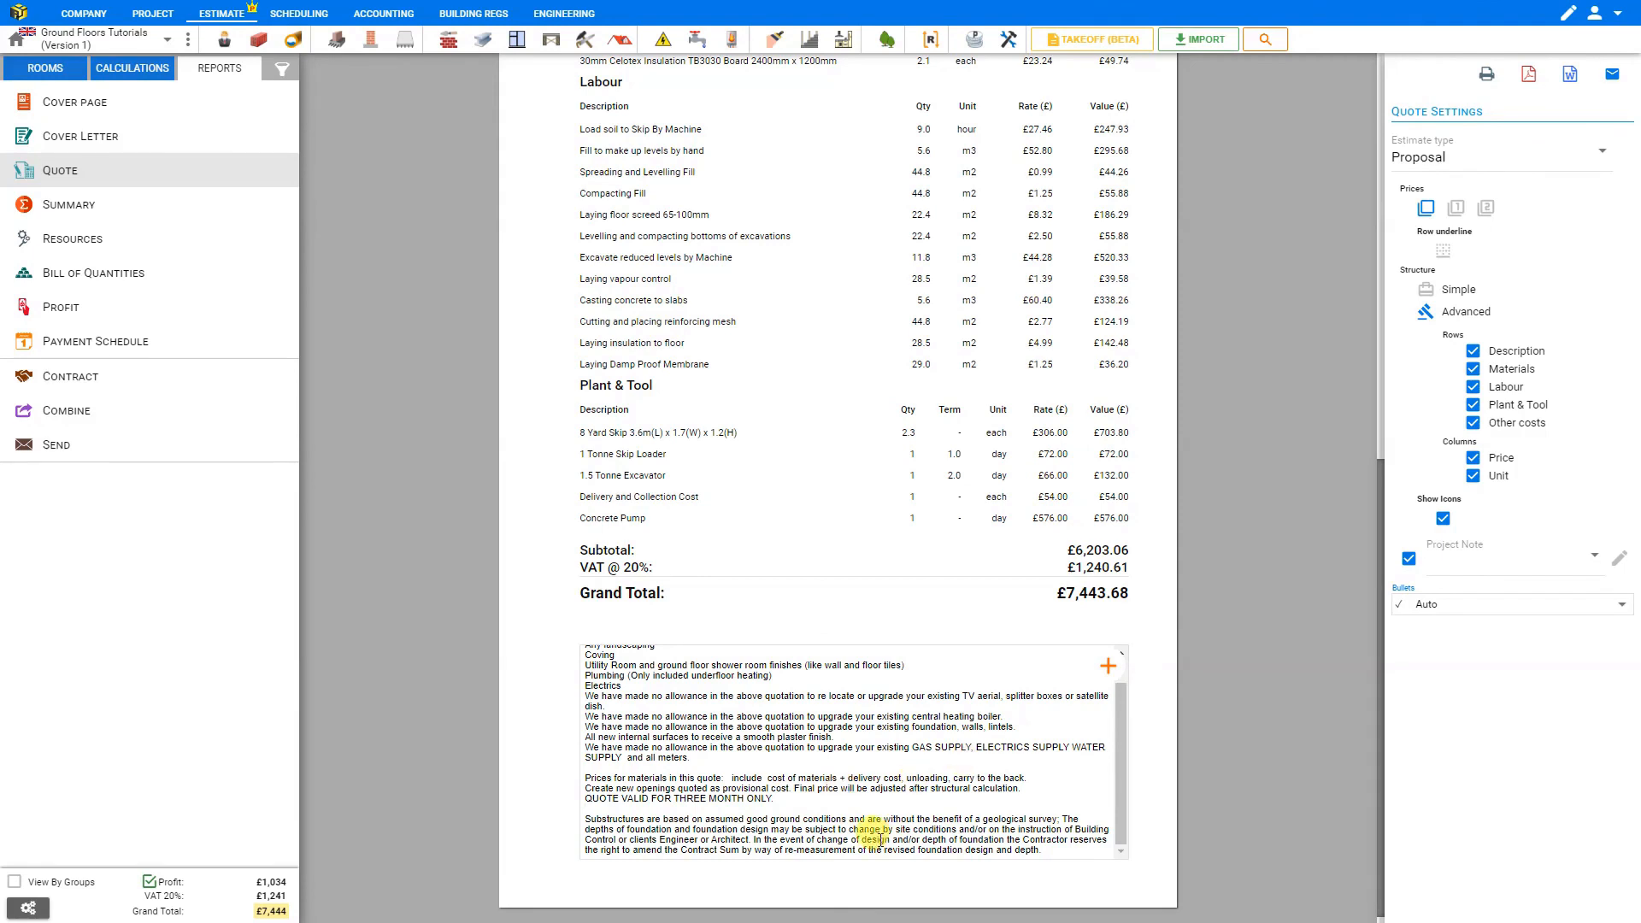
Look at the option for saving the project note as a new template, then close it without saving.
left_click(1620, 562)
left_click(1404, 599)
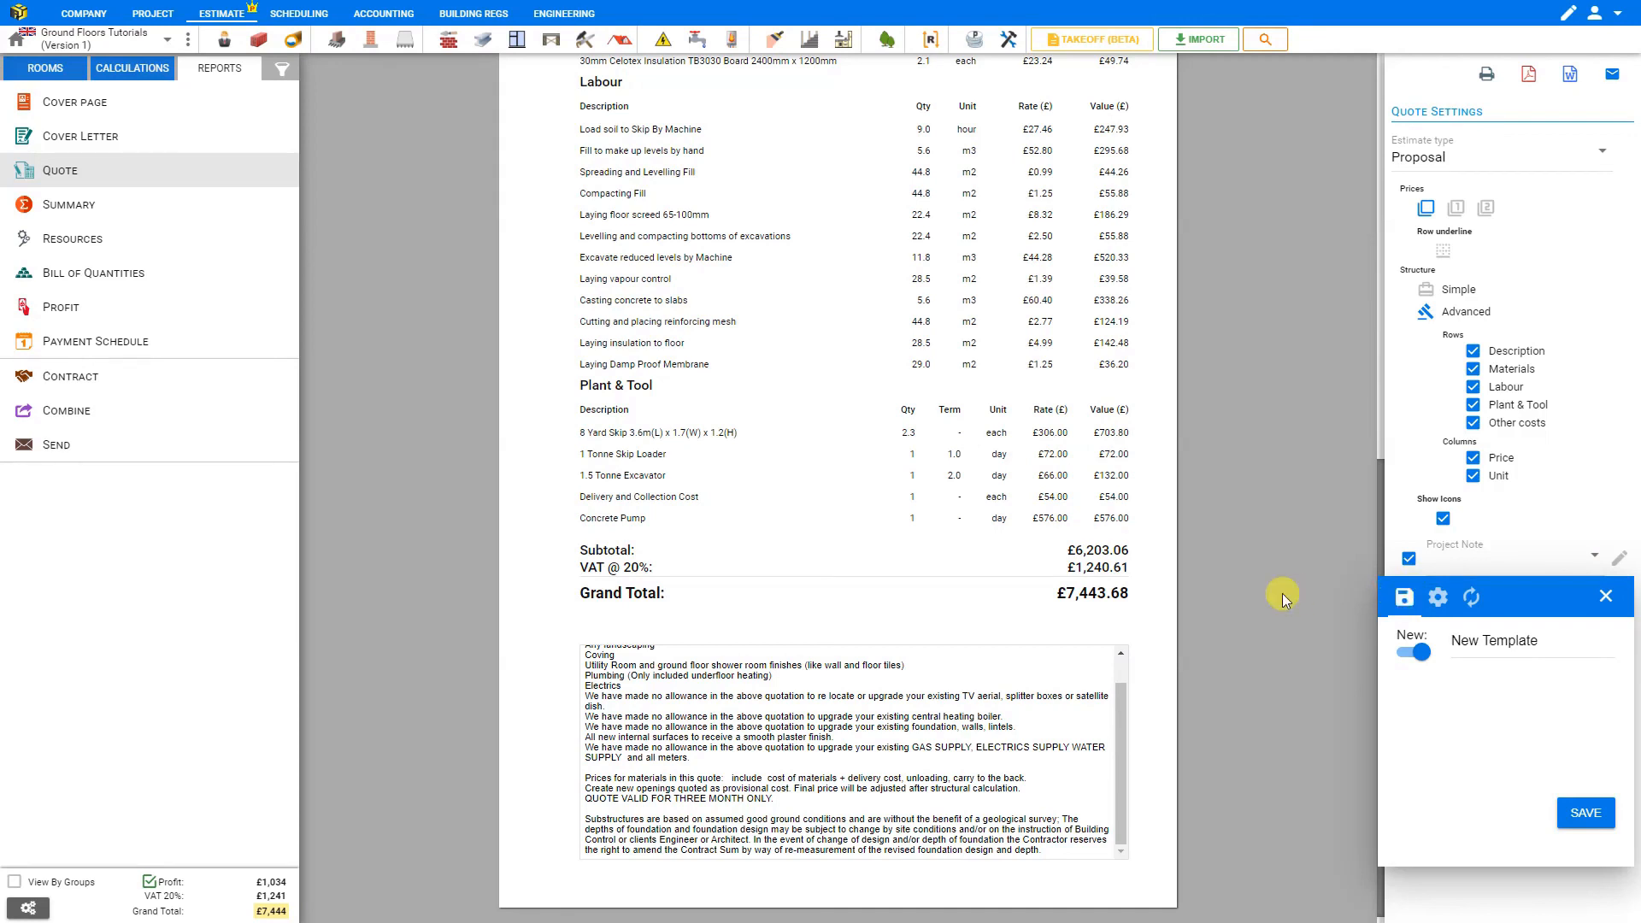
left_click(1605, 599)
Clear the whole text of the project note and load the saved My New Notes template in its place.
key("ctrl+a")
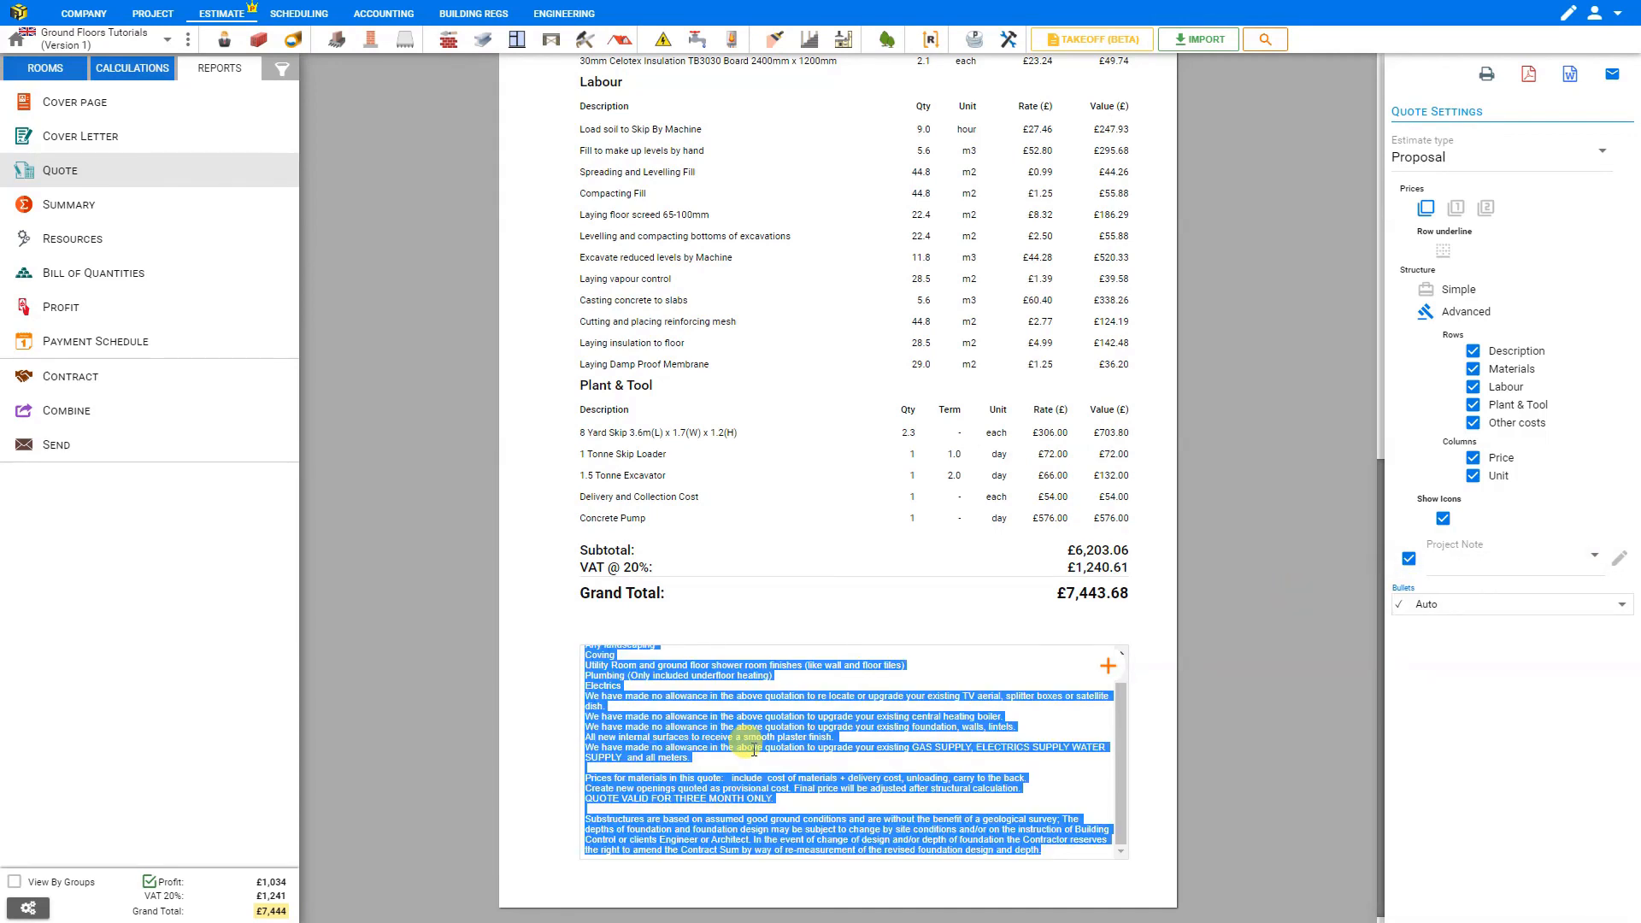
key("BackSpace")
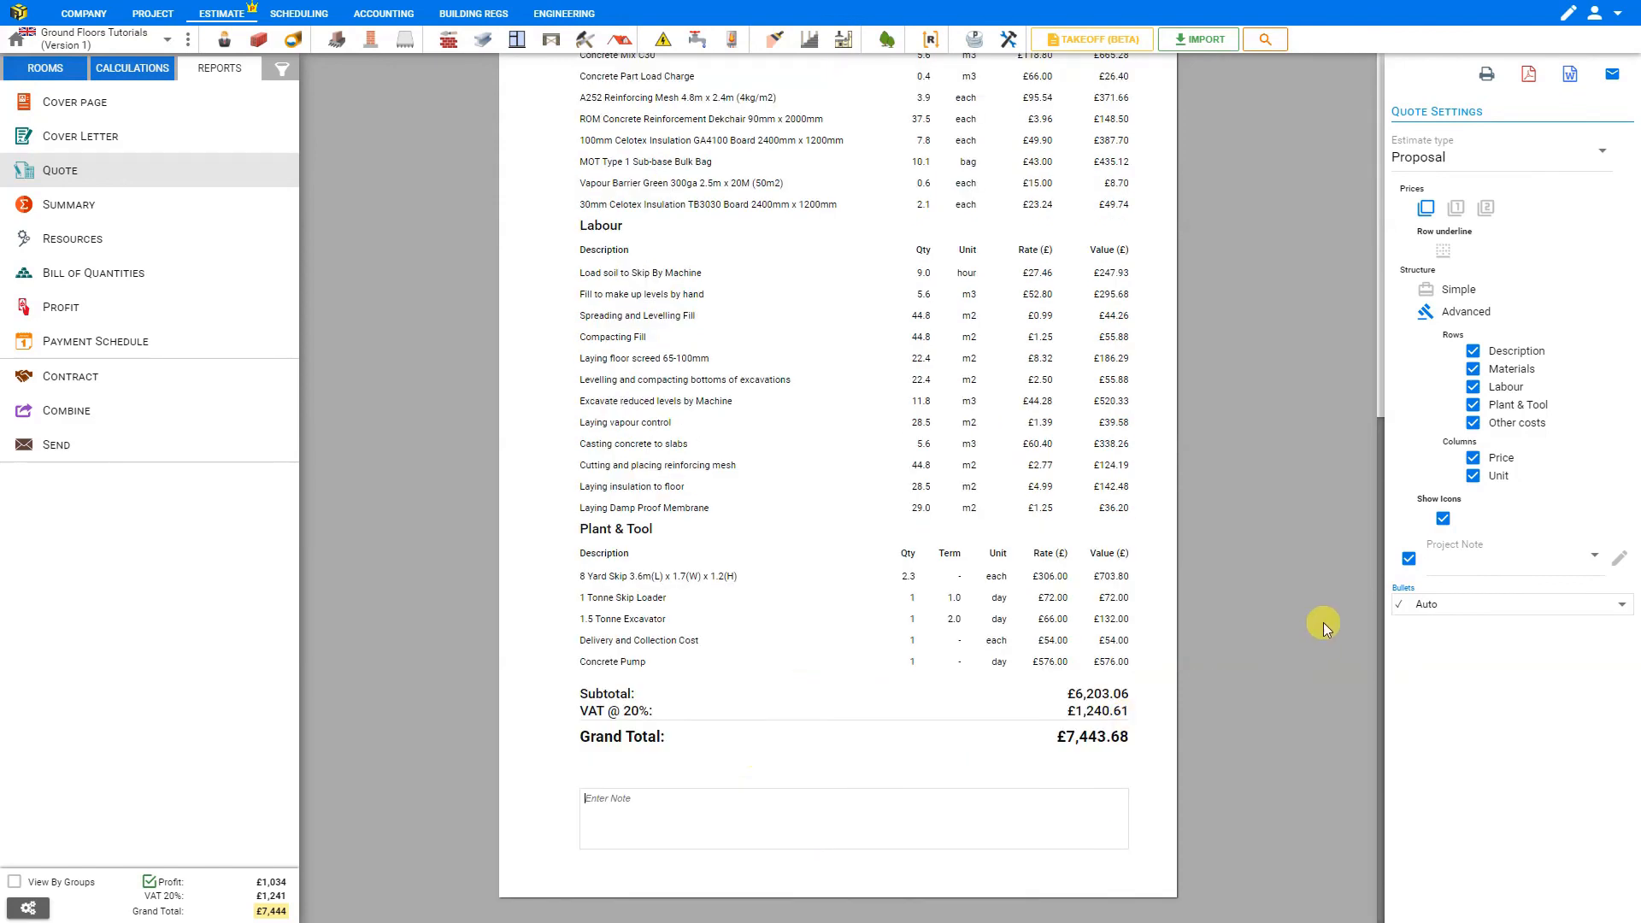
left_click(1591, 556)
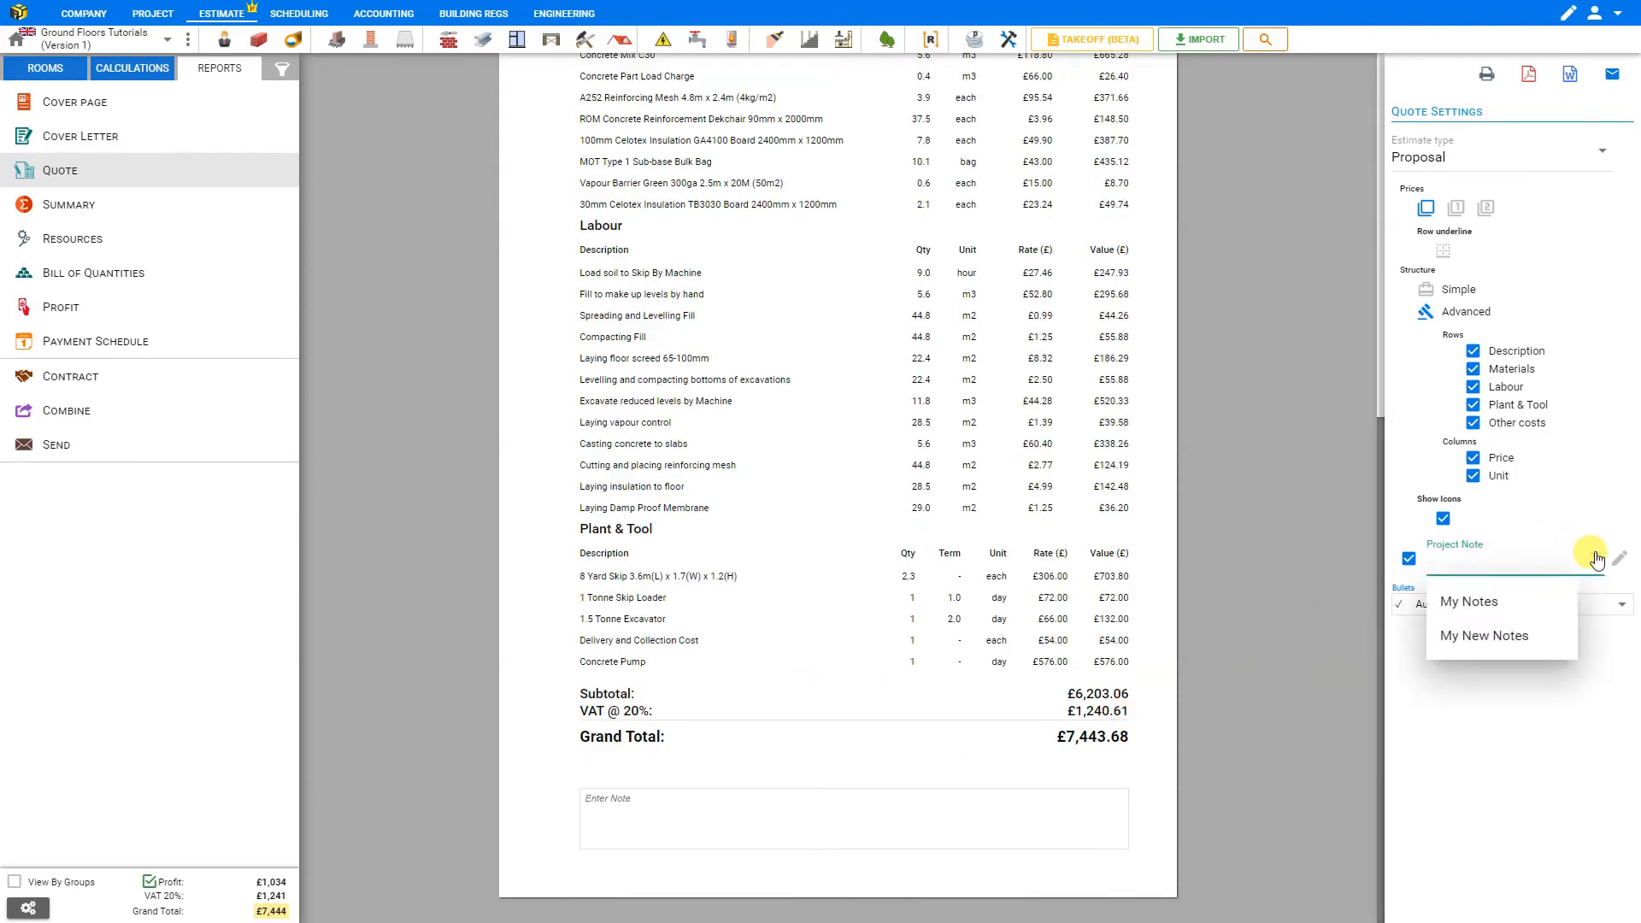
left_click(1485, 636)
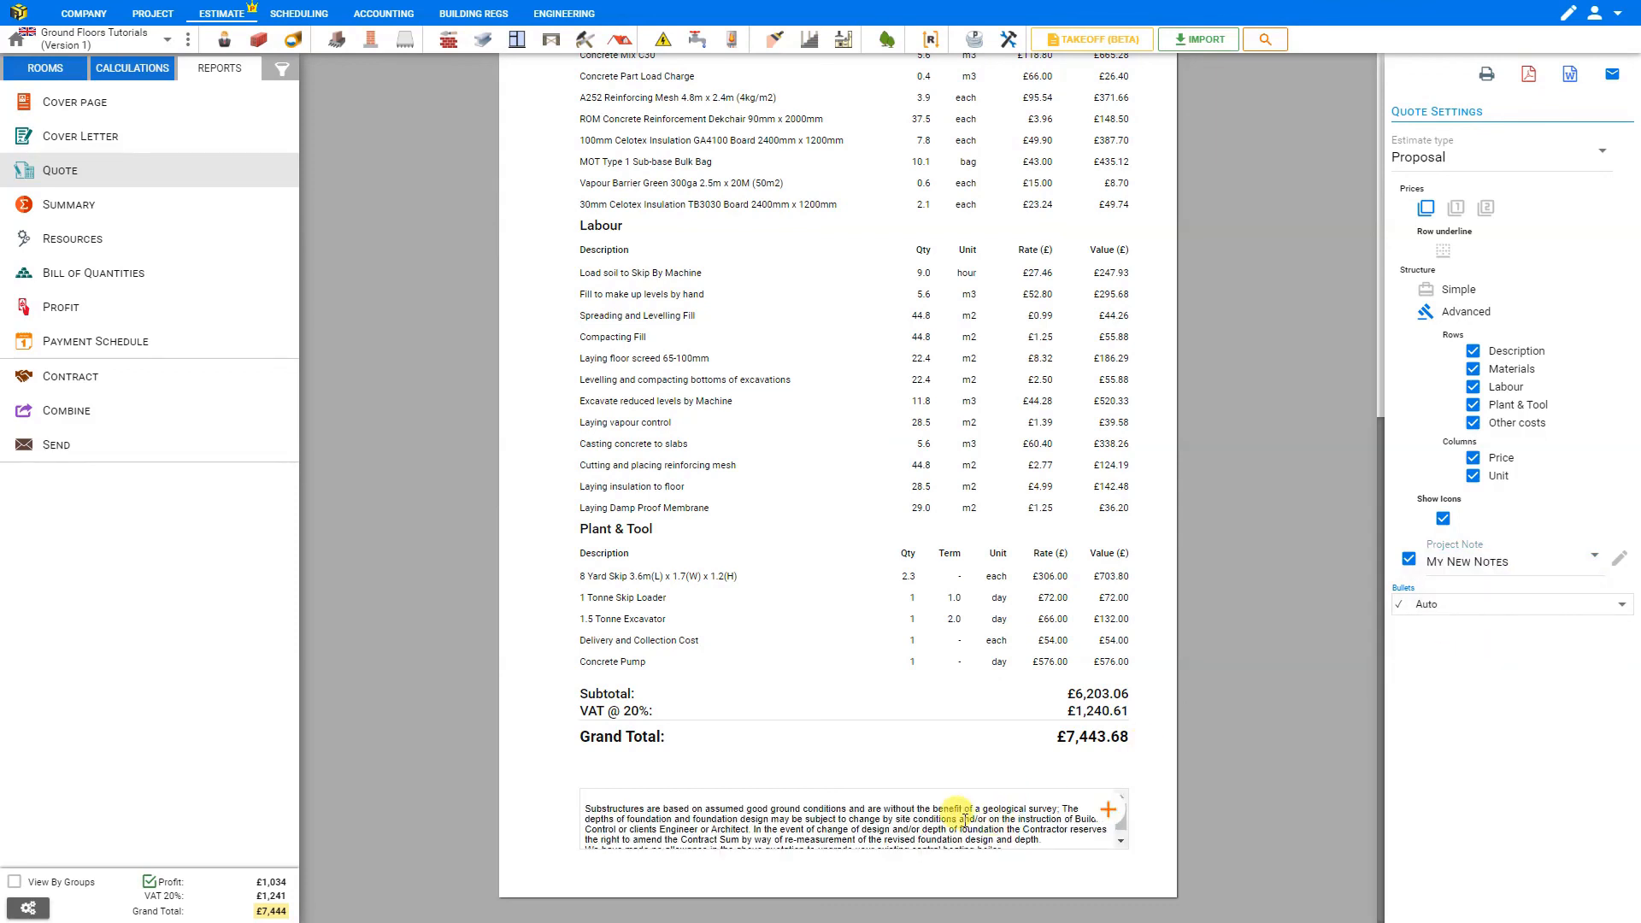
scroll(964, 819, "down", 1)
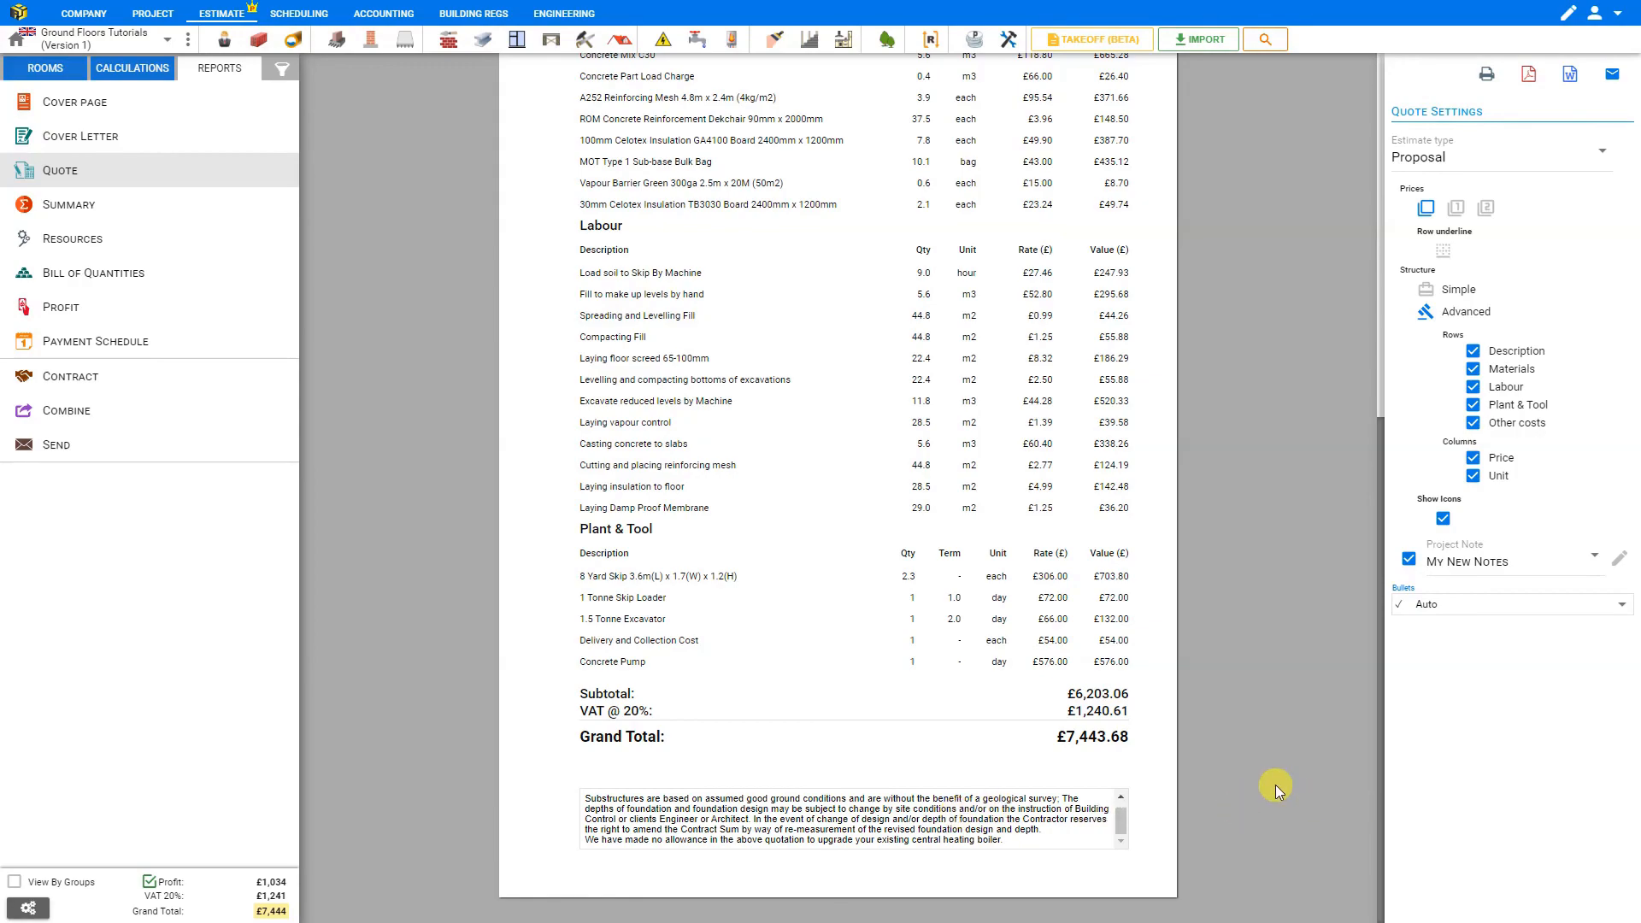
Look at the proposal's print, PDF and Word export previews without exporting, and open its email draft.
left_click(1487, 74)
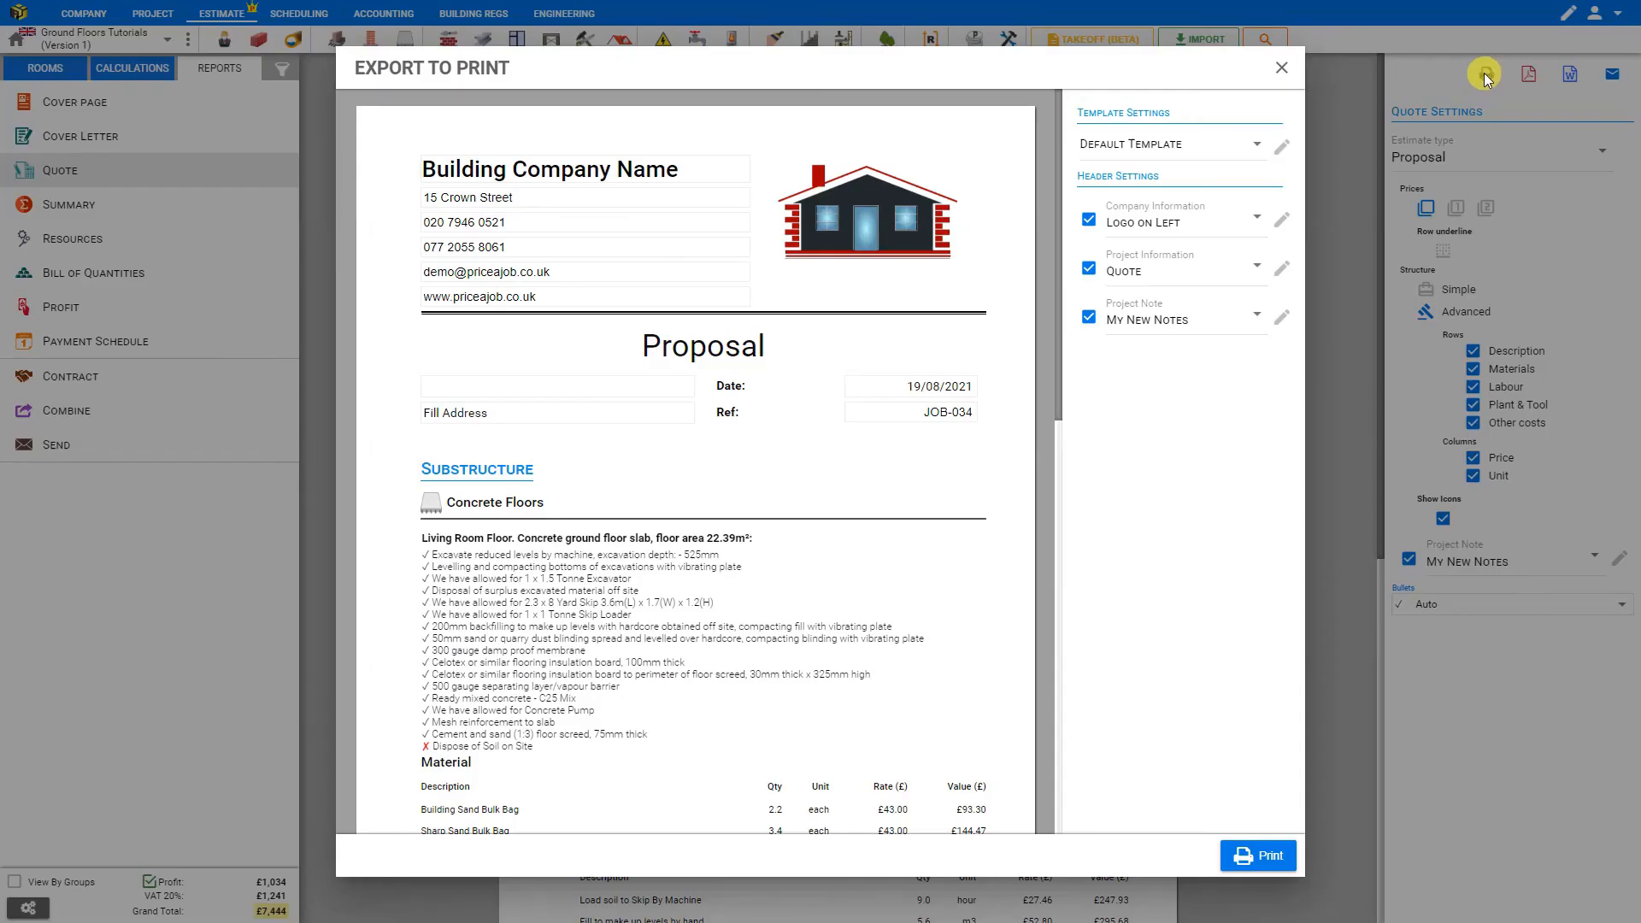
left_click(1278, 63)
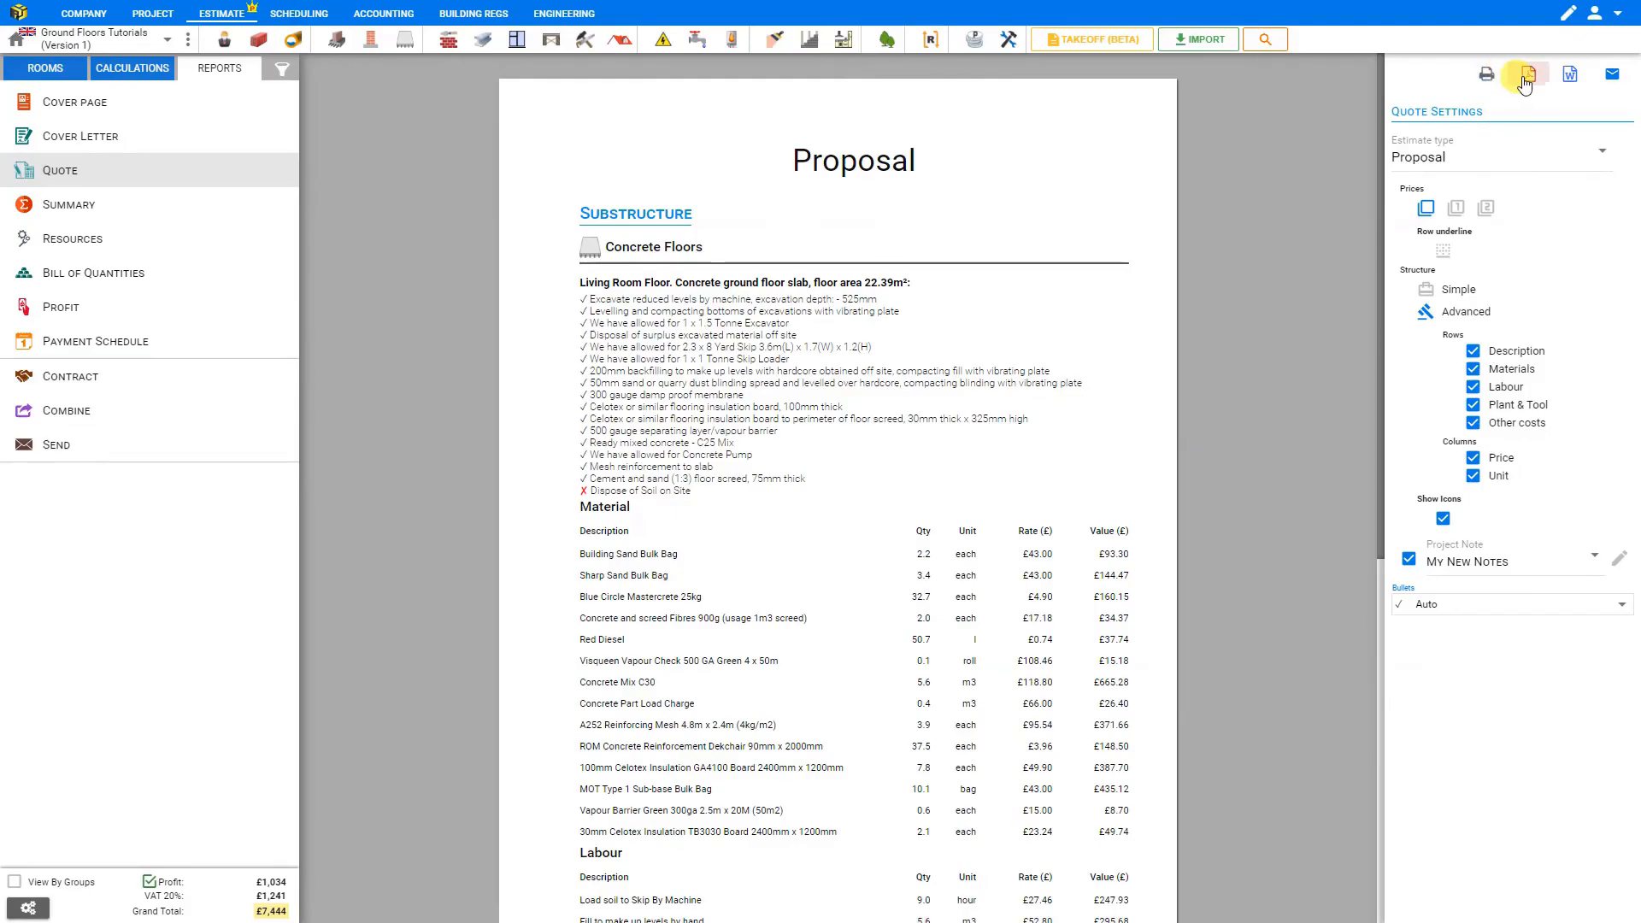
left_click(1527, 75)
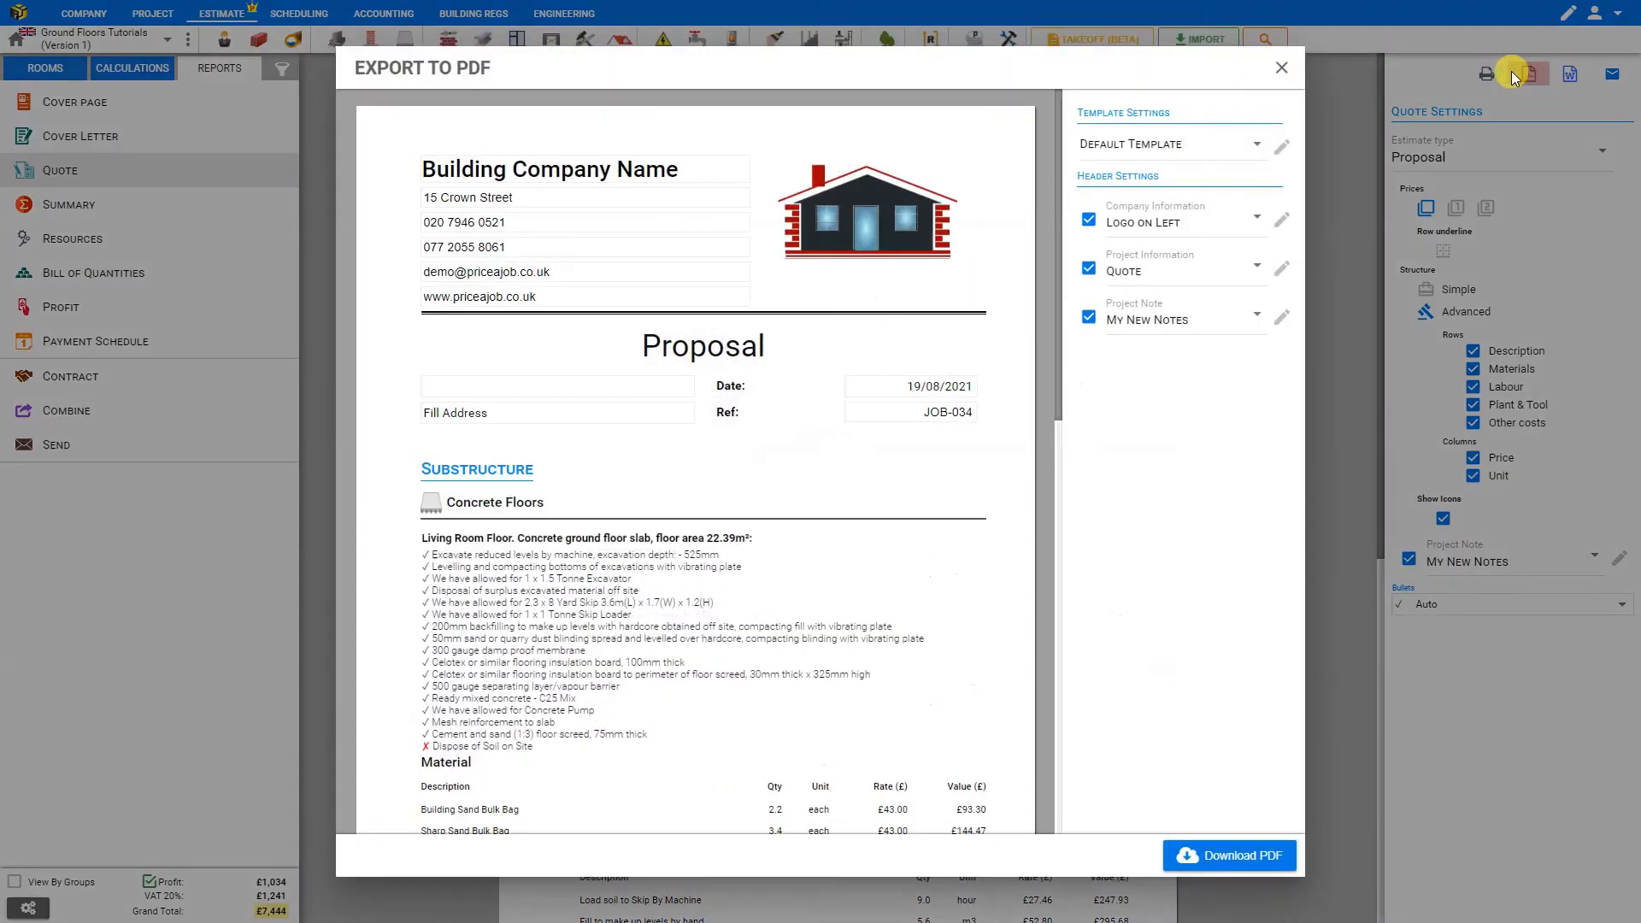
left_click(1280, 70)
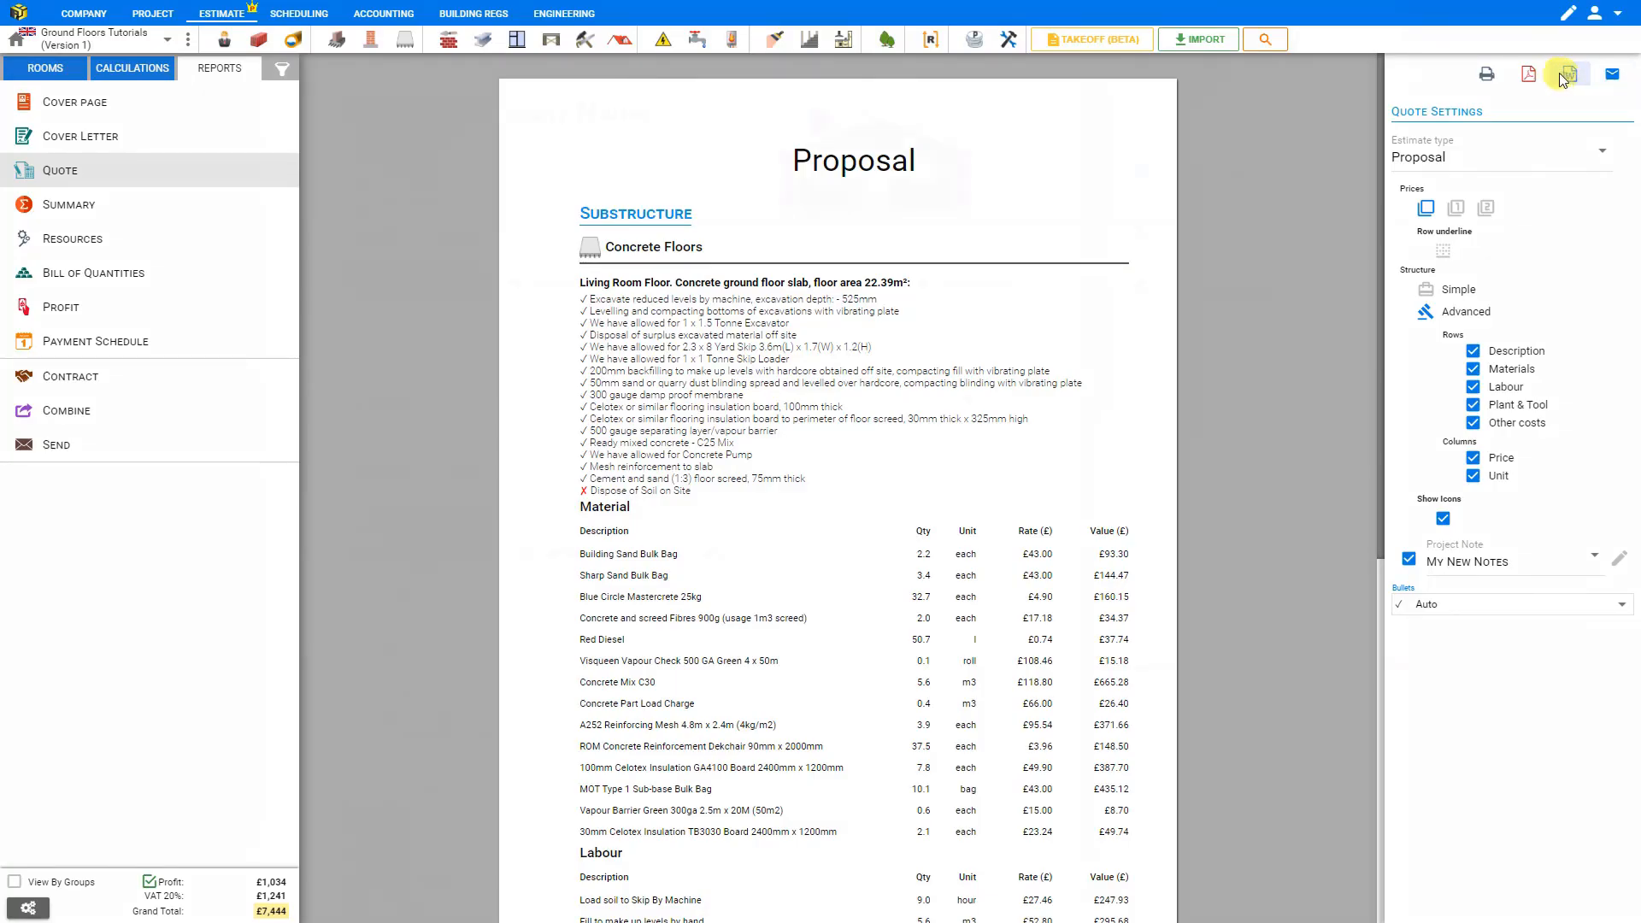
left_click(1567, 76)
left_click(1283, 65)
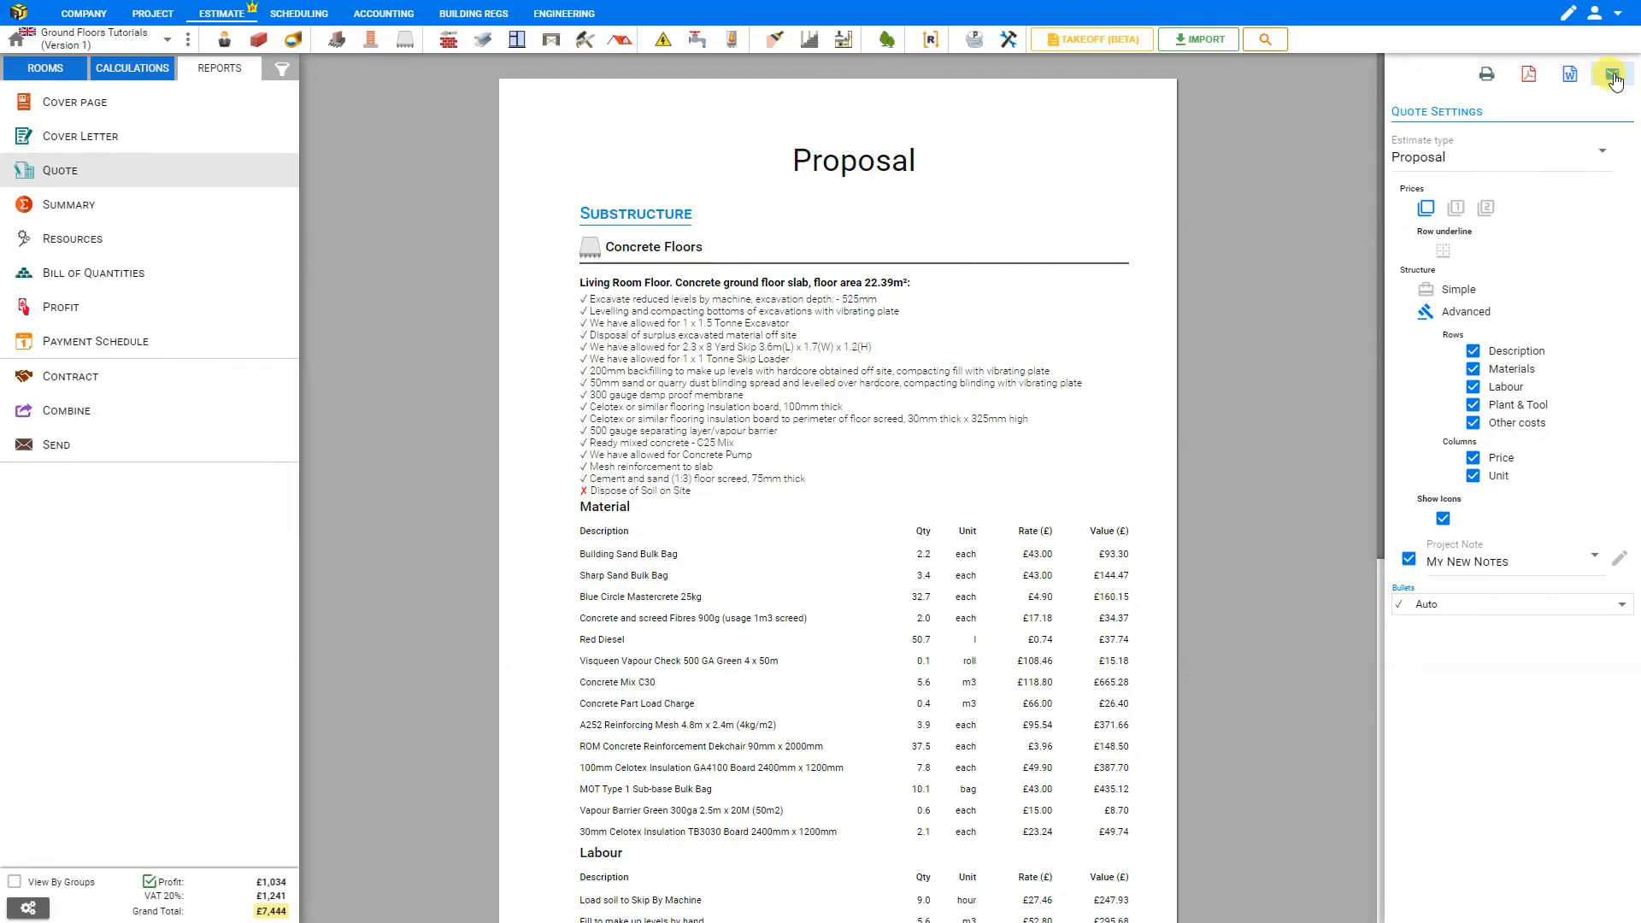
left_click(1613, 75)
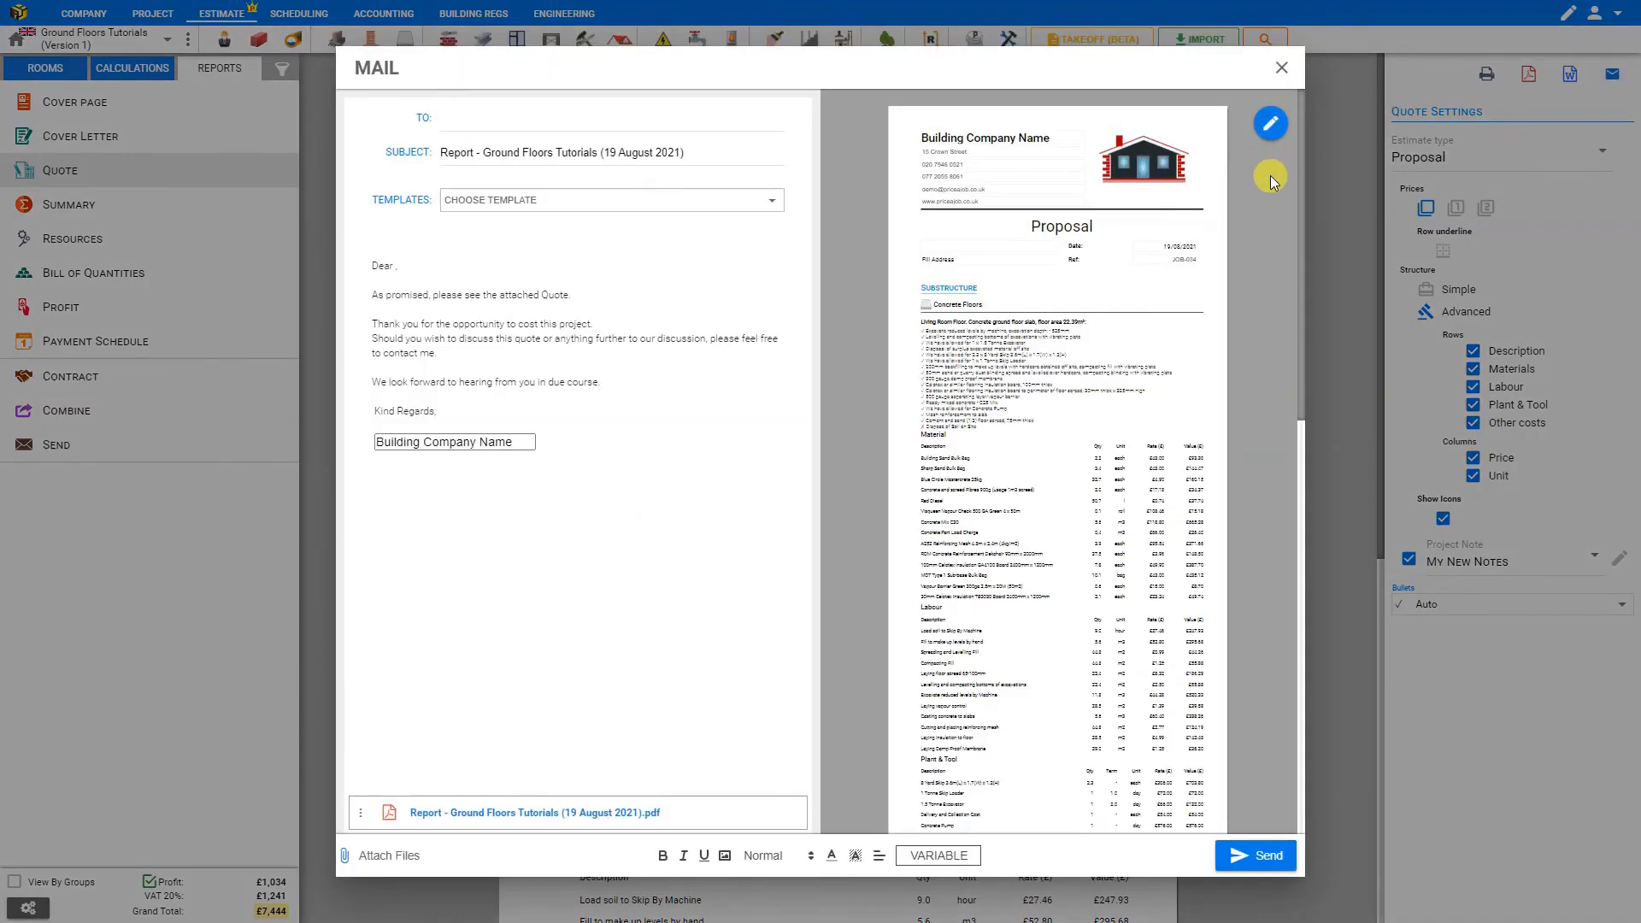